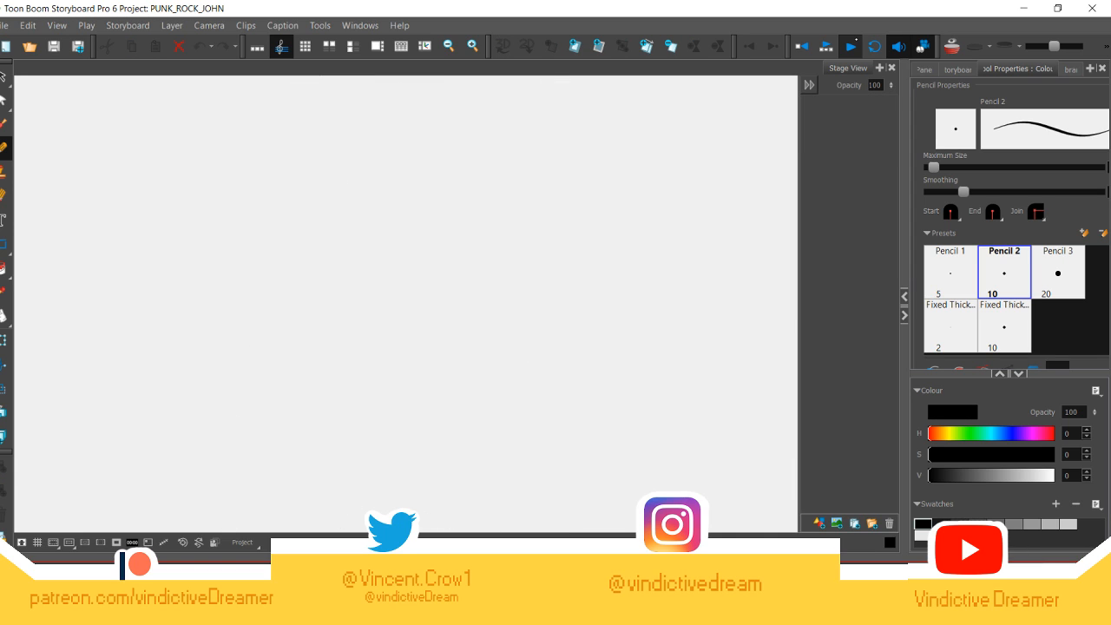
Step: Play back the storyboard animation several times to review the motion of the shouting head
click(840, 40)
click(801, 46)
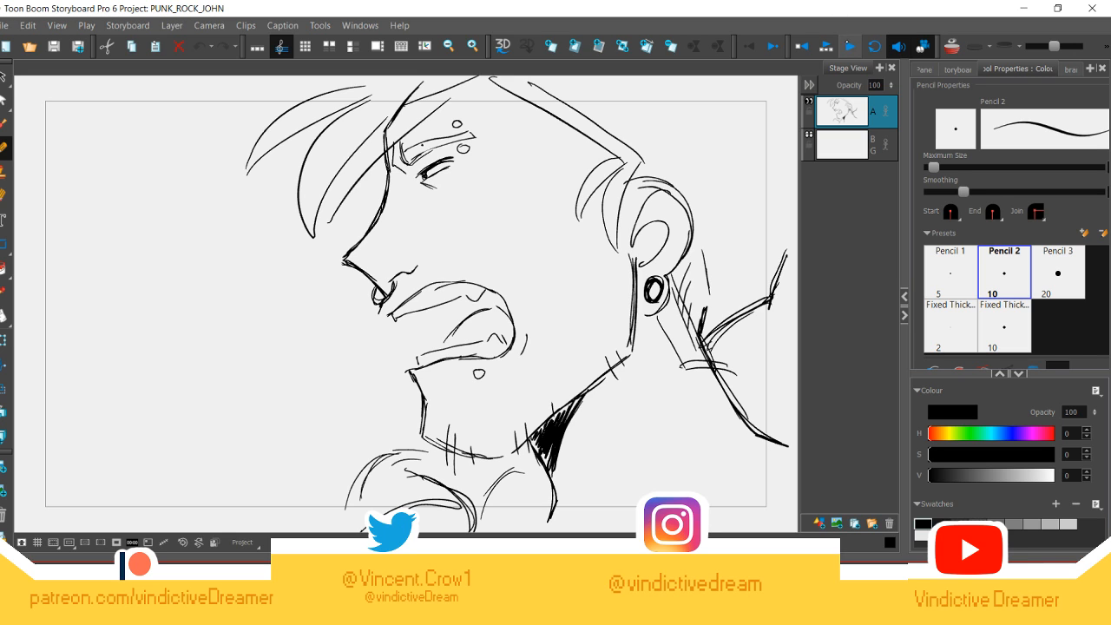
click(849, 45)
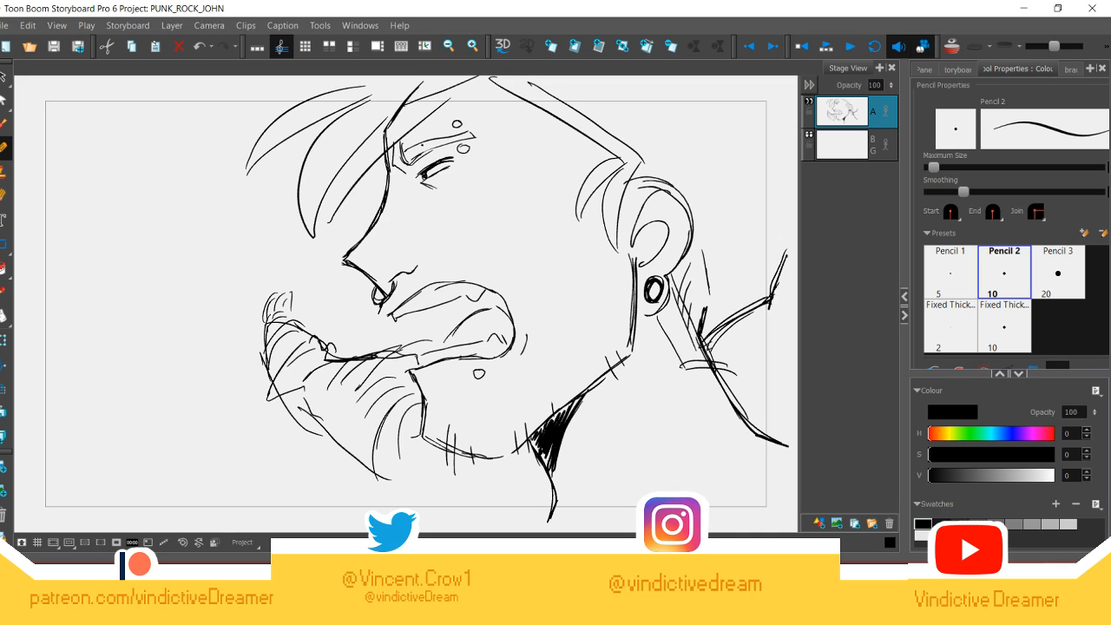
click(851, 47)
click(851, 47)
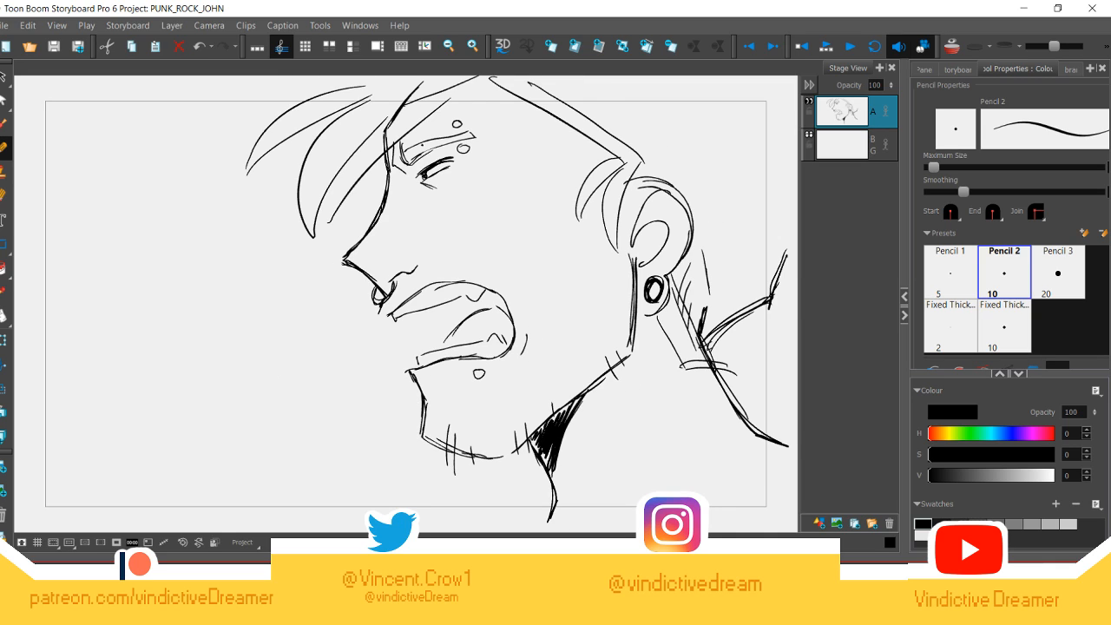
click(850, 47)
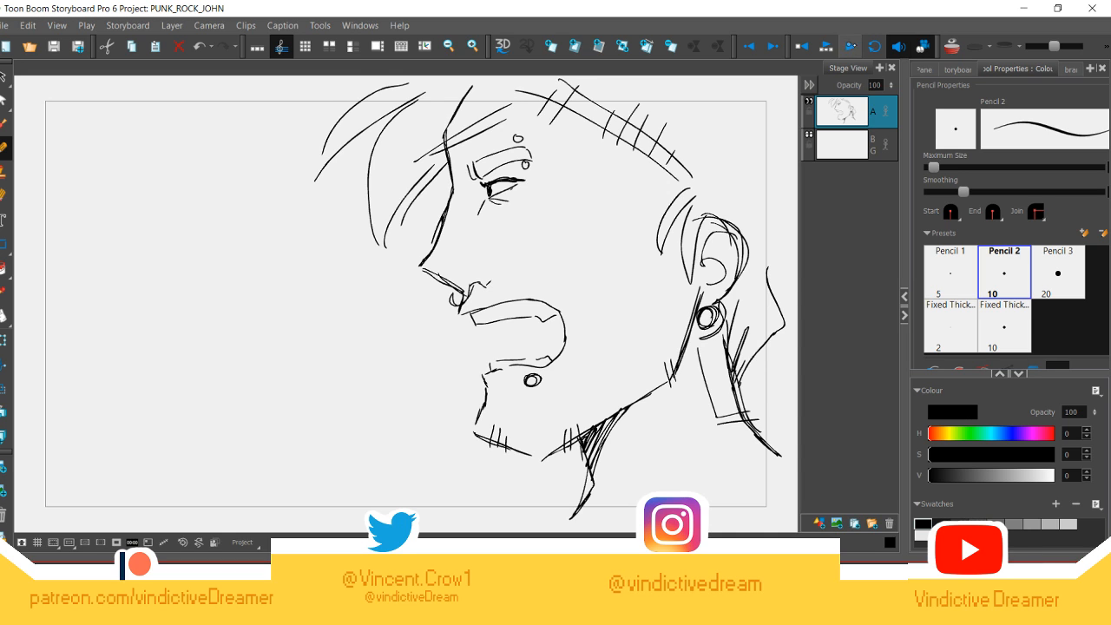
click(850, 46)
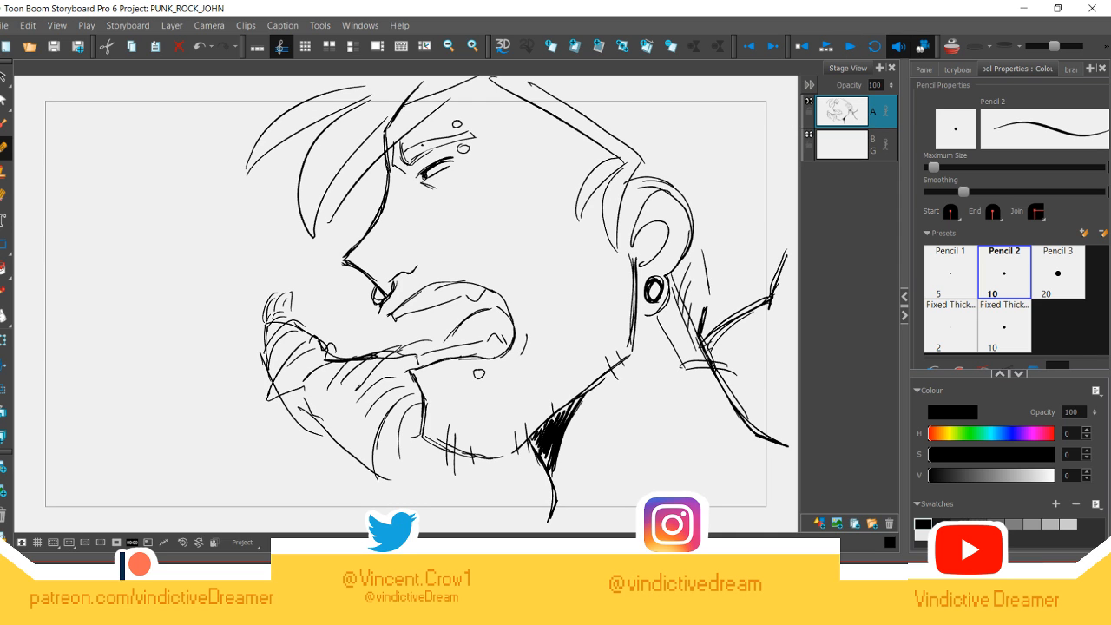
Step: Duplicate the storyboard panel showing the head with its long tongue extended
right_click(606, 351)
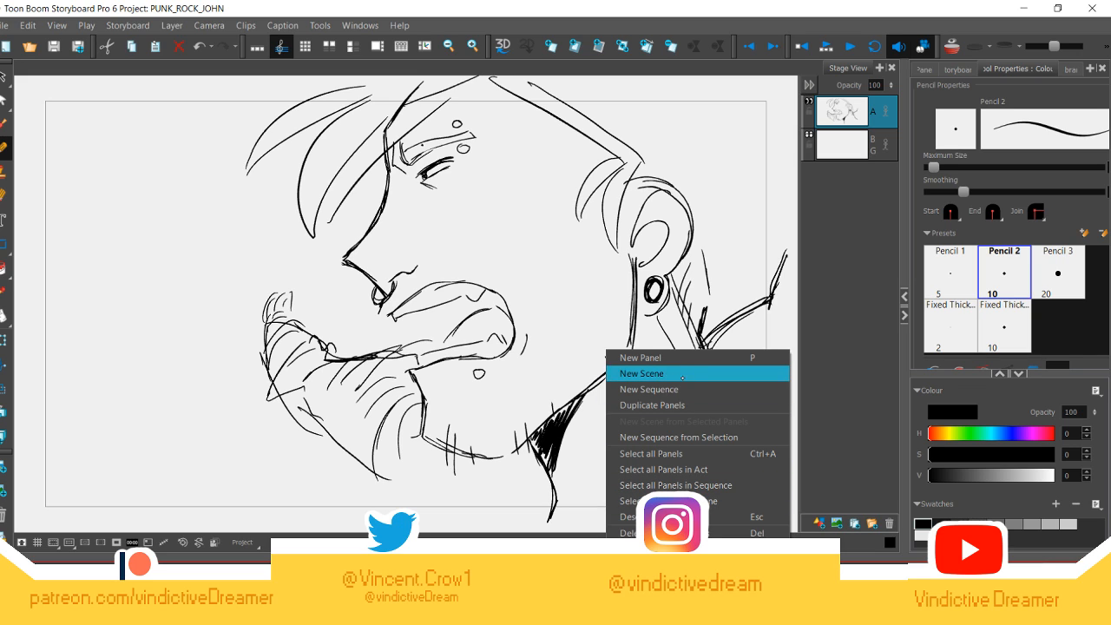
click(674, 405)
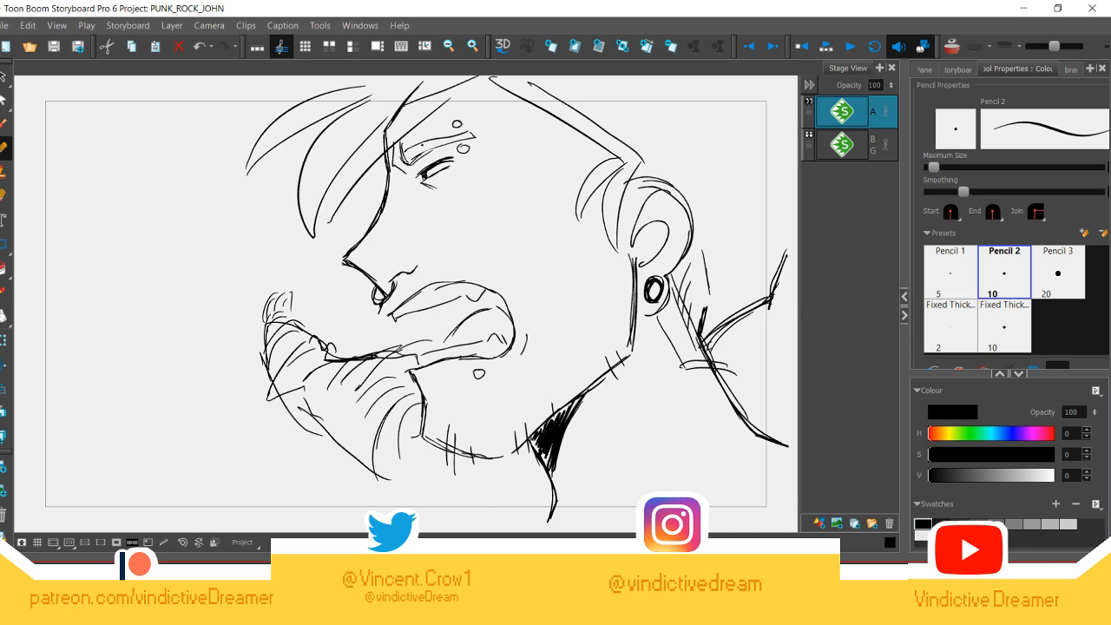
Step: Step through the panels and replay the sequence to check the timing with the duplicated panel
key(Right)
key(Right)
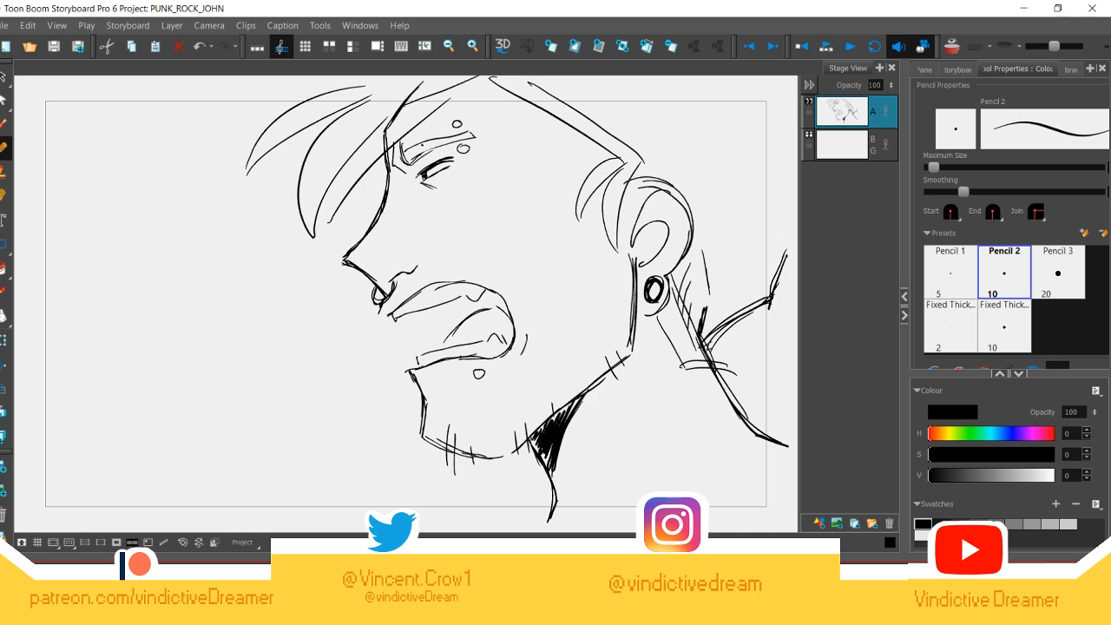
key(shift+Return)
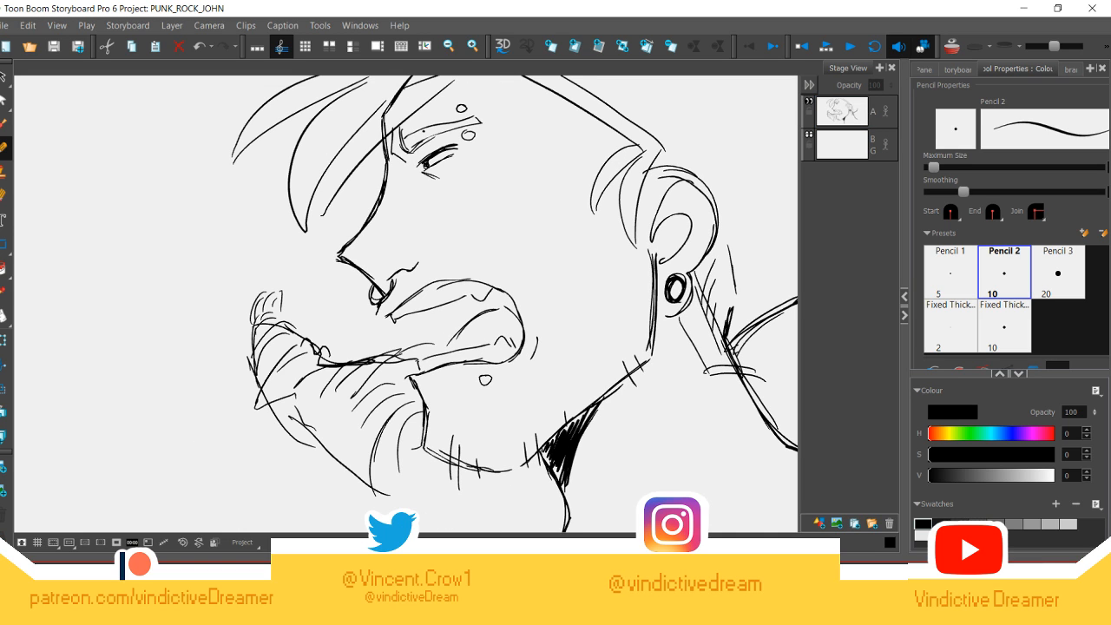
key(shift+Return)
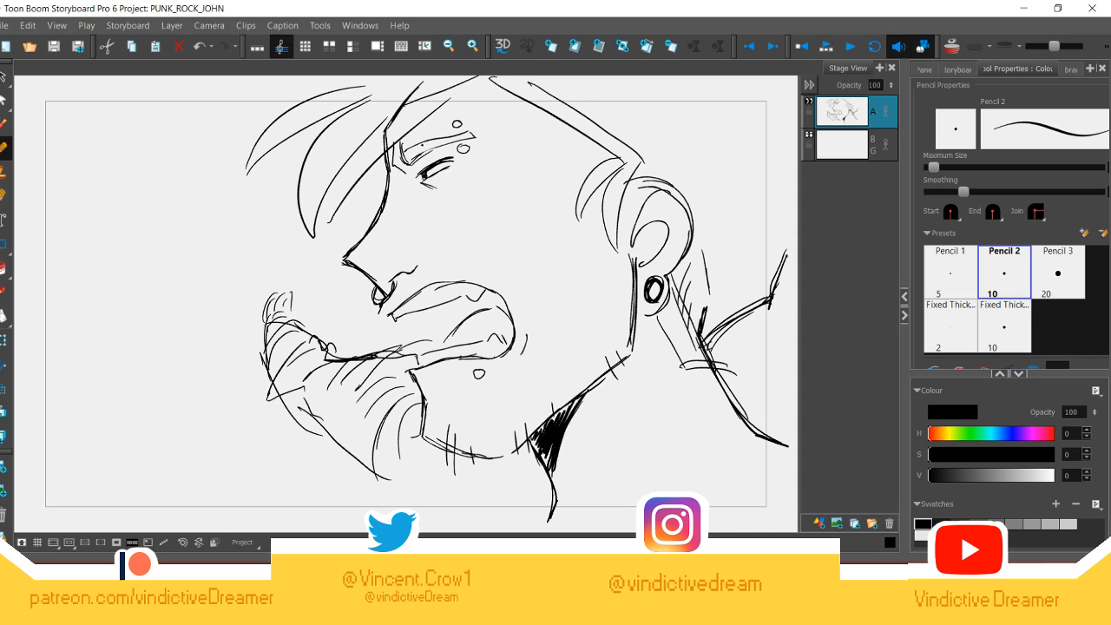
key(shift+Return)
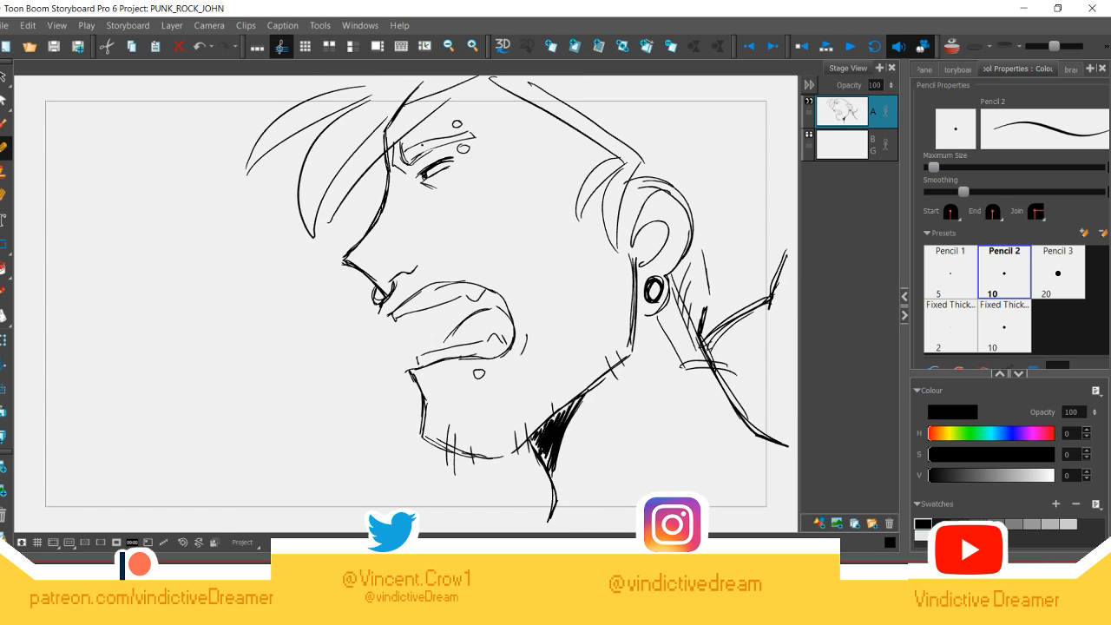
click(851, 46)
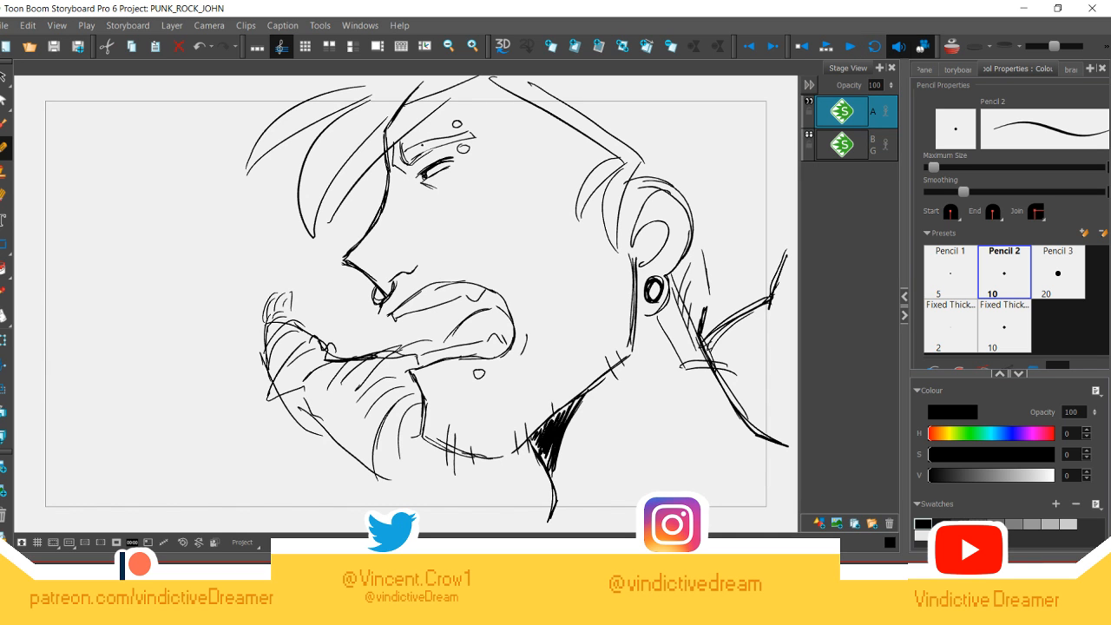
click(850, 47)
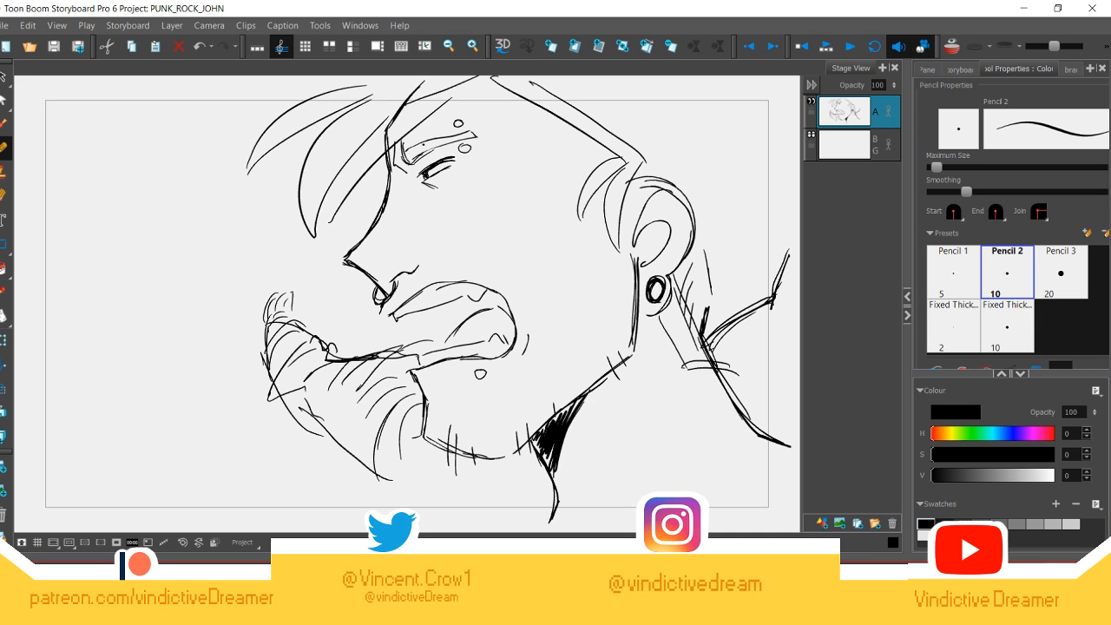
Step: Enlarge the vector eraser to 2x and erase the extended tongue from the duplicated panel's drawing
click(4, 196)
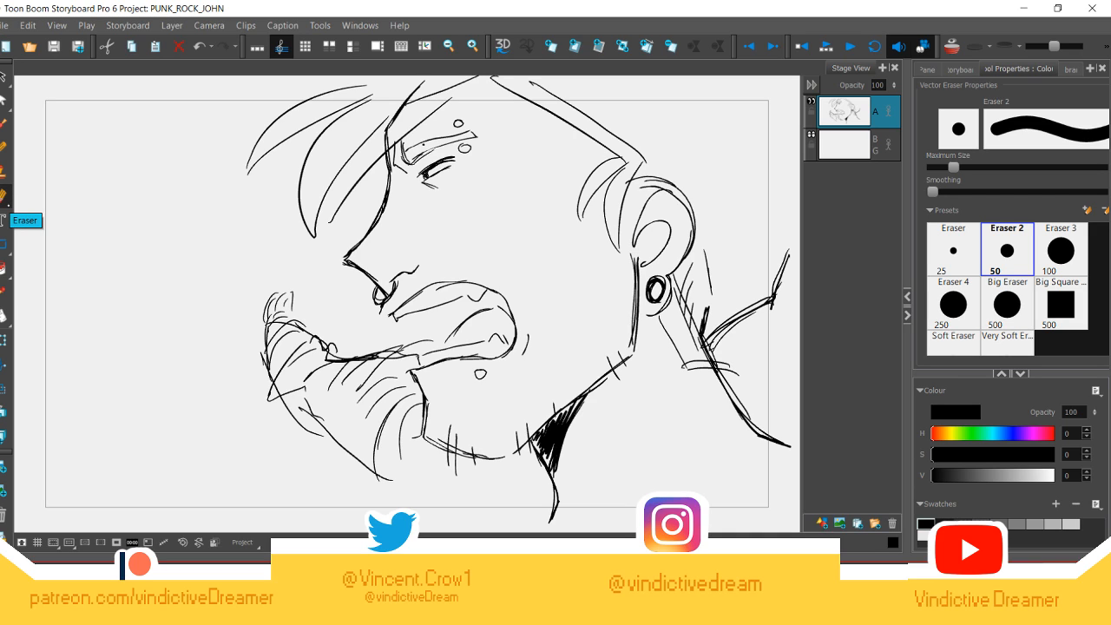
drag(953, 167, 987, 168)
mouse_move(351, 343)
mouse_down()
mouse_move(315, 377)
mouse_move(269, 300)
mouse_up()
mouse_move(352, 378)
mouse_down()
mouse_move(409, 338)
mouse_move(383, 359)
mouse_move(403, 407)
mouse_move(371, 464)
mouse_move(334, 432)
mouse_move(381, 458)
mouse_up()
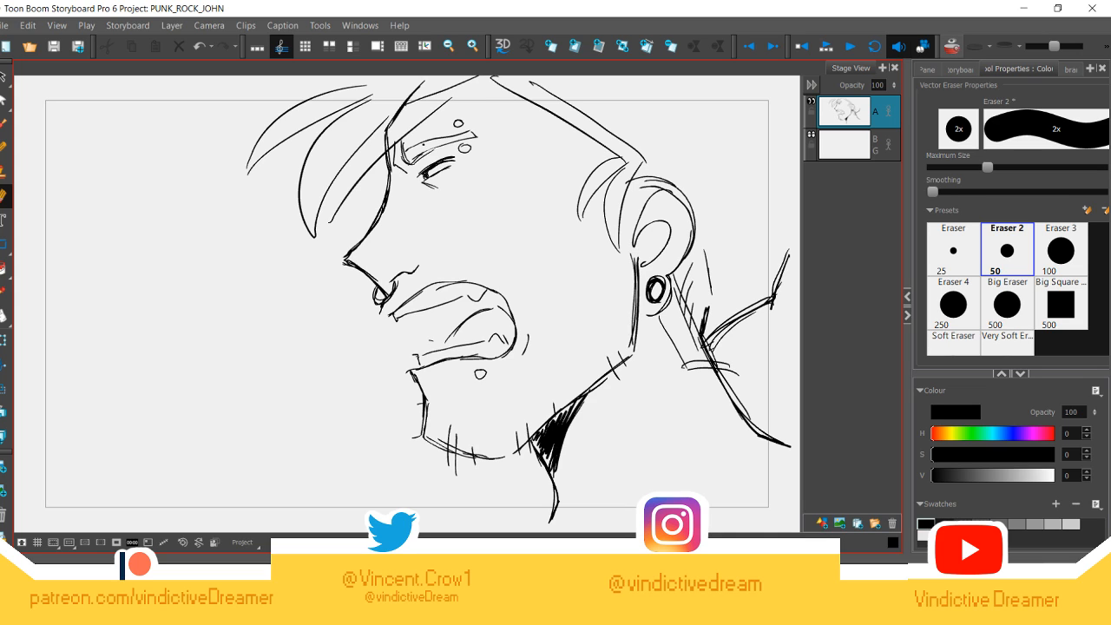
Step: Turn on onion skin to show the previous panel's drawing and slightly lower its opacity
click(953, 46)
drag(1054, 46, 1047, 46)
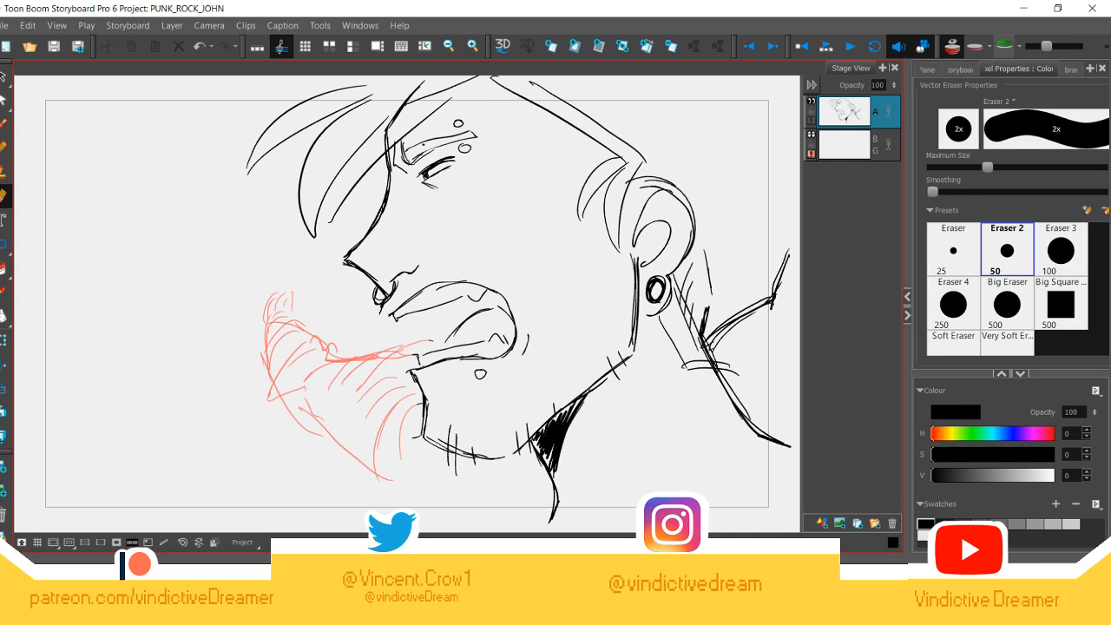
Step: Sketch a raised hand over the front hair and forehead with the Pencil 2 preset
click(4, 148)
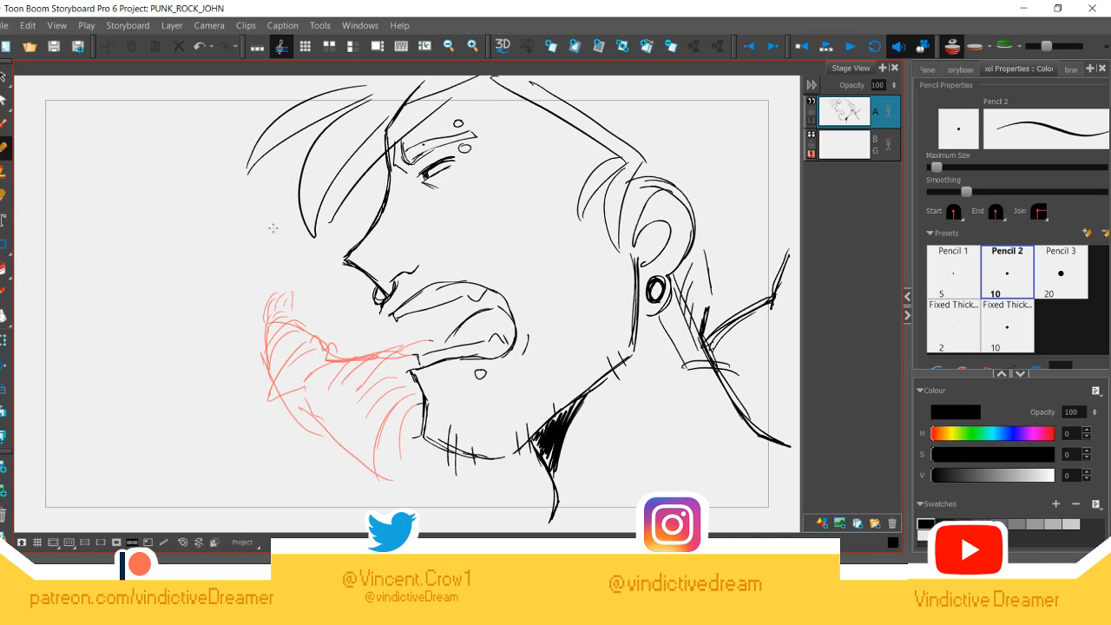
mouse_move(294, 185)
mouse_down()
mouse_move(255, 238)
mouse_move(312, 174)
mouse_move(252, 227)
mouse_move(235, 192)
mouse_move(257, 146)
mouse_move(286, 123)
mouse_move(258, 198)
mouse_move(270, 203)
mouse_up()
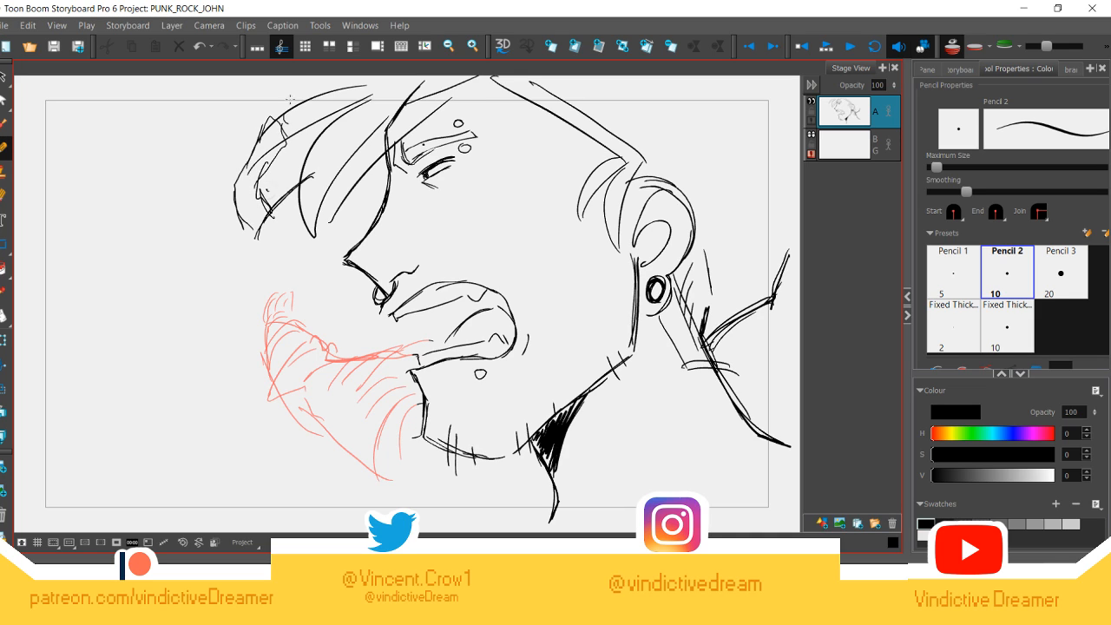
mouse_move(290, 99)
mouse_down()
mouse_move(341, 86)
mouse_move(317, 150)
mouse_move(299, 142)
mouse_move(296, 198)
mouse_up()
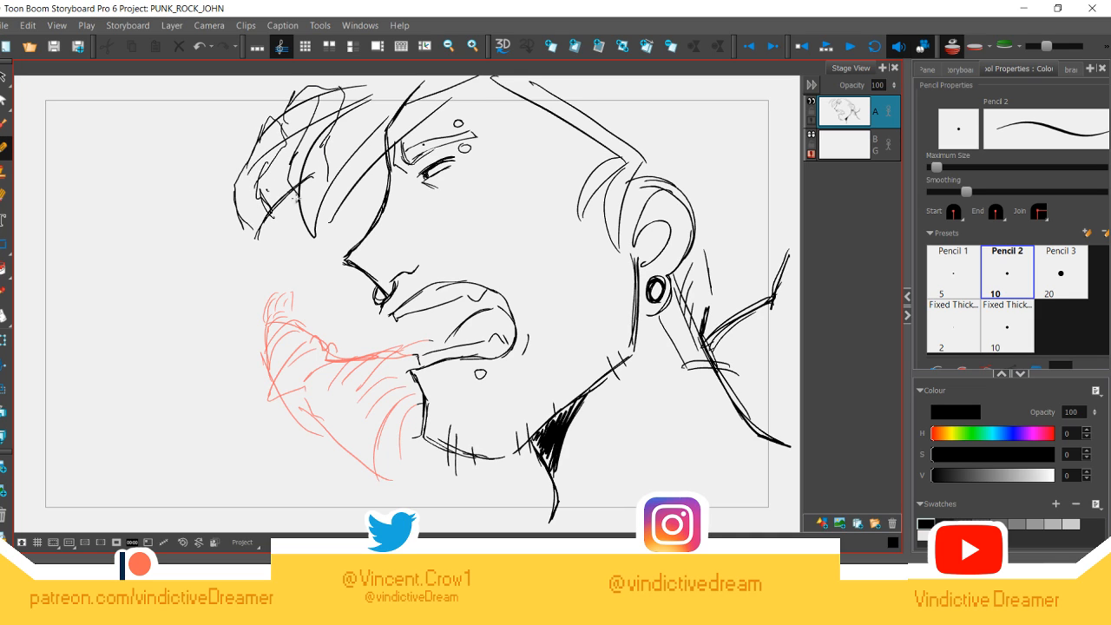
mouse_move(330, 163)
mouse_down()
mouse_move(349, 133)
mouse_move(374, 141)
mouse_move(330, 189)
mouse_move(323, 221)
mouse_move(337, 243)
mouse_up()
mouse_move(259, 295)
mouse_down()
mouse_move(259, 249)
mouse_move(238, 235)
mouse_move(243, 189)
mouse_move(302, 300)
mouse_up()
drag(340, 226, 342, 257)
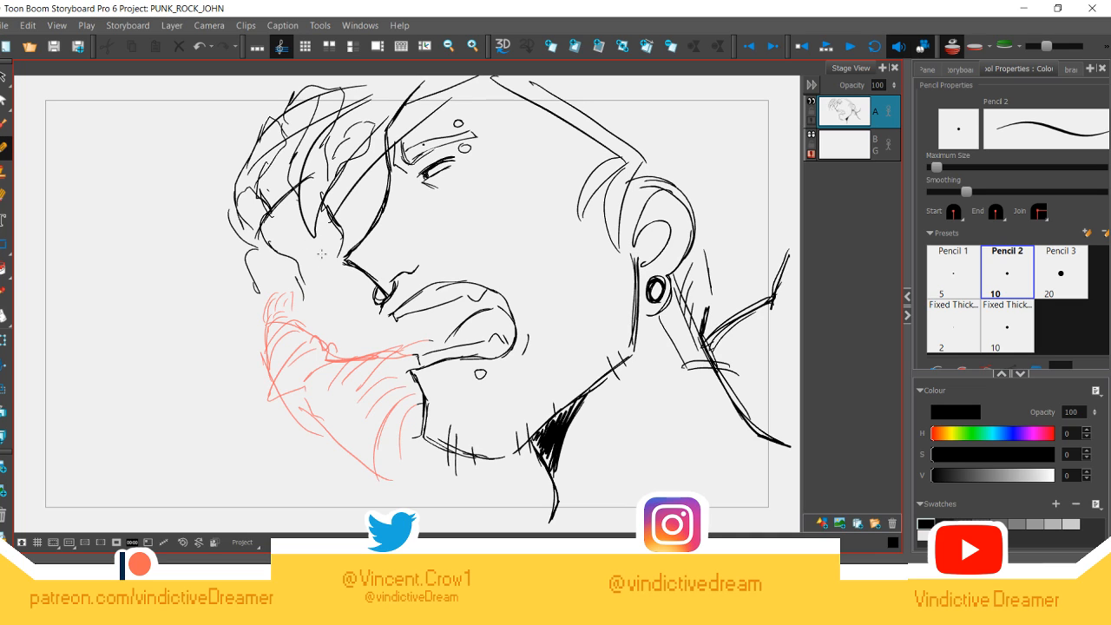
drag(321, 253, 325, 290)
drag(304, 221, 305, 300)
drag(318, 259, 327, 344)
drag(323, 299, 329, 348)
Step: Sketch the forearm running from the raised hand's wrist down to the lower edge of the frame
drag(259, 305, 212, 420)
mouse_move(236, 370)
mouse_down()
mouse_move(200, 462)
mouse_move(260, 501)
mouse_up()
mouse_move(311, 360)
mouse_down()
mouse_move(299, 487)
mouse_move(309, 385)
mouse_up()
drag(311, 392, 293, 495)
mouse_move(321, 332)
mouse_down()
mouse_move(283, 481)
mouse_move(242, 528)
mouse_move(217, 512)
mouse_up()
mouse_move(237, 416)
mouse_down()
mouse_move(202, 510)
mouse_move(201, 472)
mouse_up()
drag(286, 293, 276, 305)
drag(228, 391, 196, 476)
drag(311, 375, 298, 465)
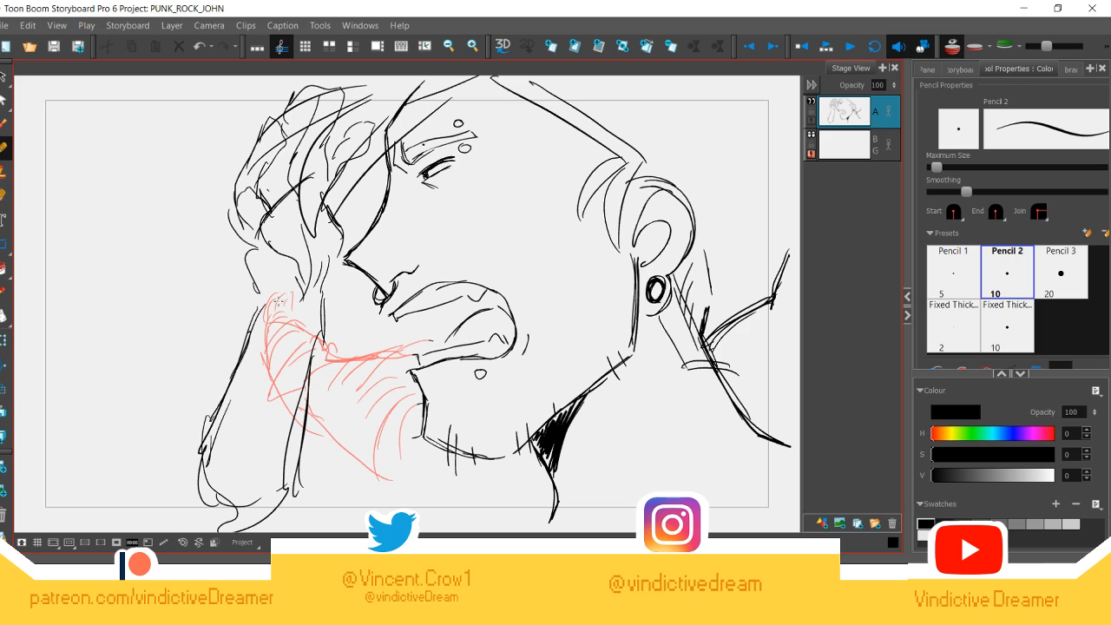
Step: Enlarge the vector eraser to 16x and erase the hand, hair and entire head drawing from layer A
key(alt+e)
mouse_move(267, 308)
mouse_down()
mouse_move(233, 514)
mouse_move(273, 304)
mouse_move(305, 335)
mouse_move(292, 286)
mouse_move(334, 239)
mouse_move(348, 113)
mouse_move(312, 87)
mouse_move(330, 149)
mouse_move(368, 152)
mouse_up()
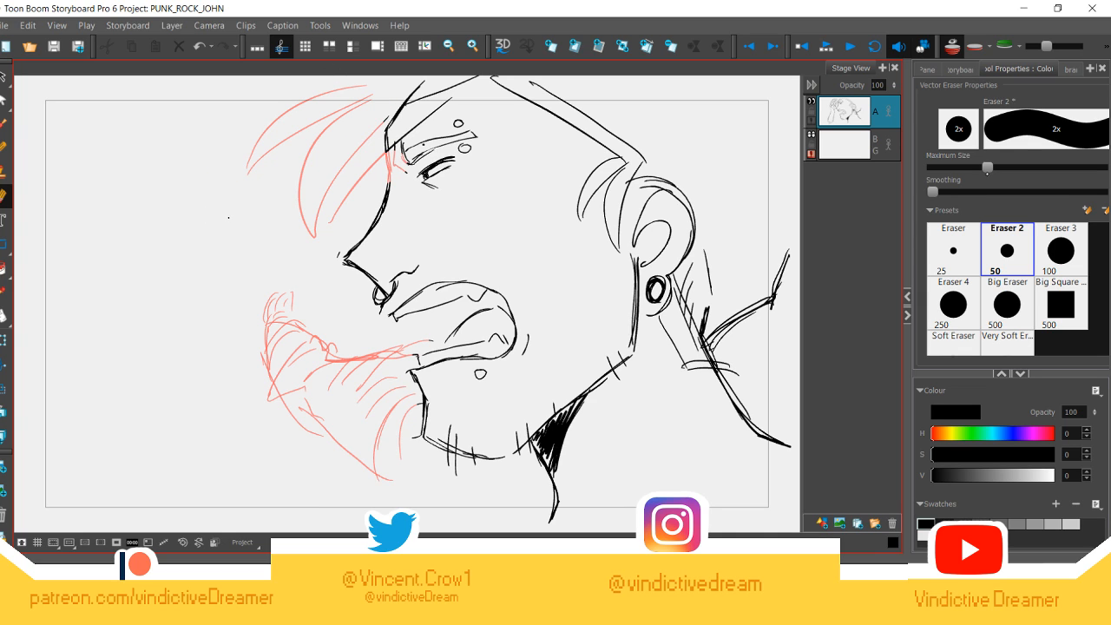
drag(989, 167, 1102, 167)
mouse_move(565, 489)
mouse_down()
mouse_move(471, 515)
mouse_move(670, 397)
mouse_move(408, 152)
mouse_up()
key(ctrl+z)
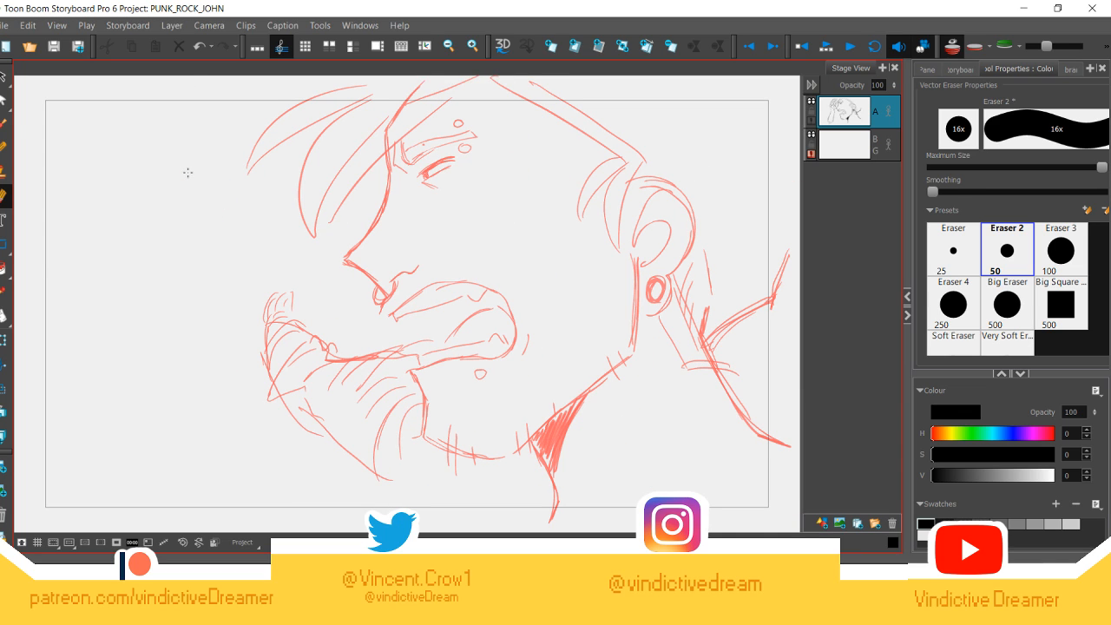
Step: Draw two overlapping construction circles for the skull on layer B with the Pencil 2 preset
click(4, 147)
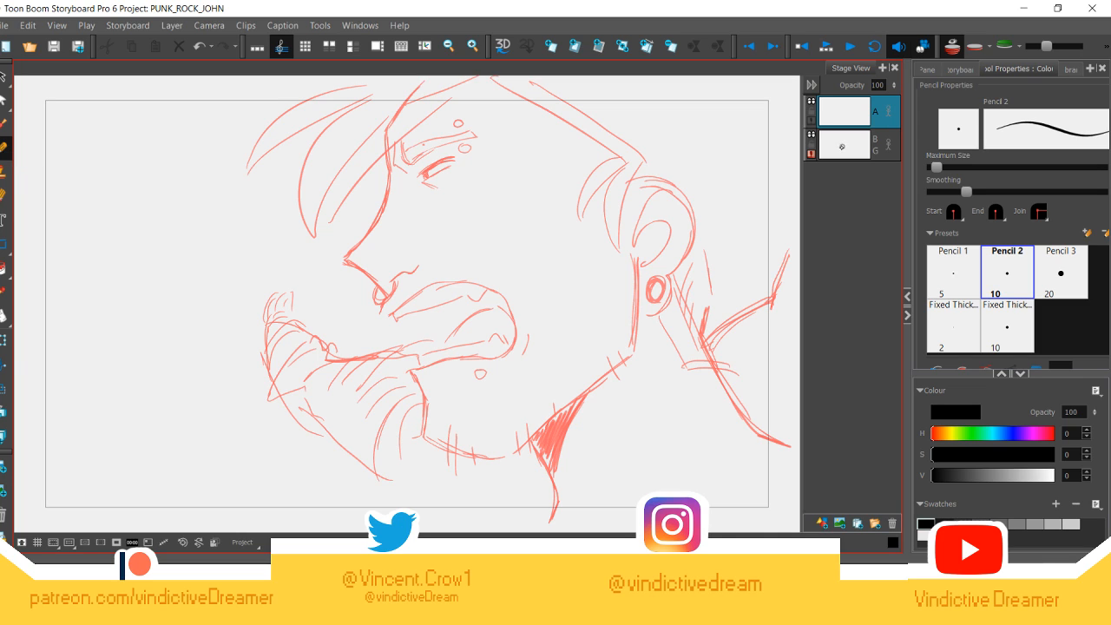
click(841, 146)
mouse_move(408, 124)
mouse_down()
mouse_move(417, 323)
mouse_move(319, 256)
mouse_move(452, 89)
mouse_move(408, 94)
mouse_up()
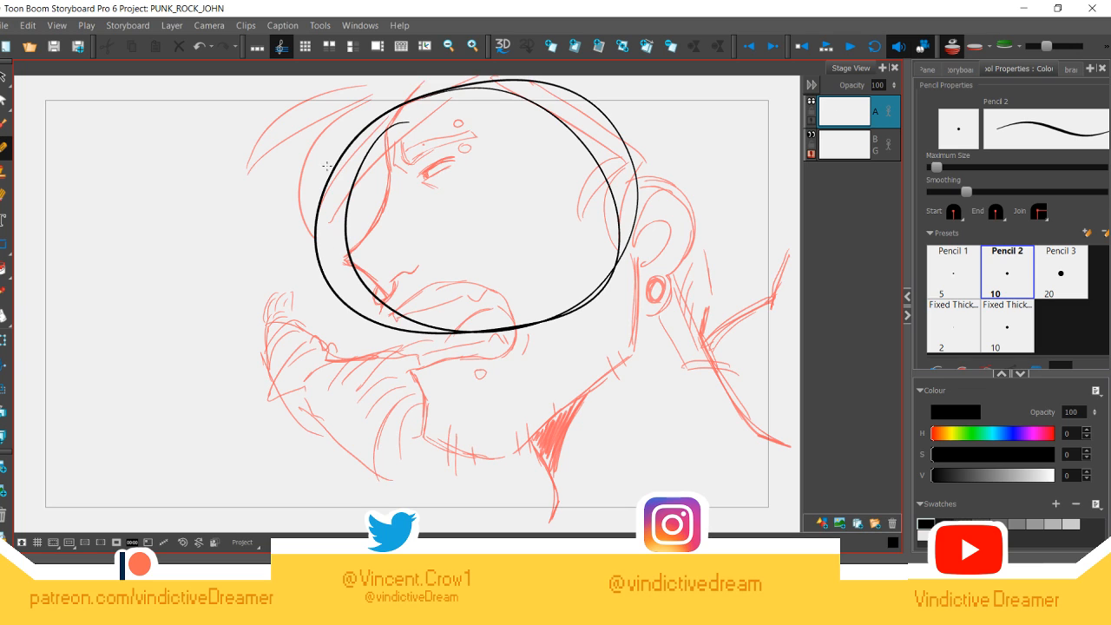
Step: Sketch the downward-tilted face profile, mouth, chin and jawline around the construction circles on layer A
mouse_move(325, 187)
mouse_down()
mouse_move(321, 238)
mouse_move(349, 272)
mouse_move(340, 361)
mouse_move(398, 378)
mouse_move(347, 363)
mouse_move(383, 374)
mouse_move(404, 401)
mouse_move(486, 321)
mouse_move(525, 310)
mouse_move(437, 397)
mouse_move(522, 313)
mouse_move(464, 331)
mouse_move(412, 393)
mouse_up()
mouse_move(505, 313)
mouse_down()
mouse_move(518, 312)
mouse_move(455, 361)
mouse_up()
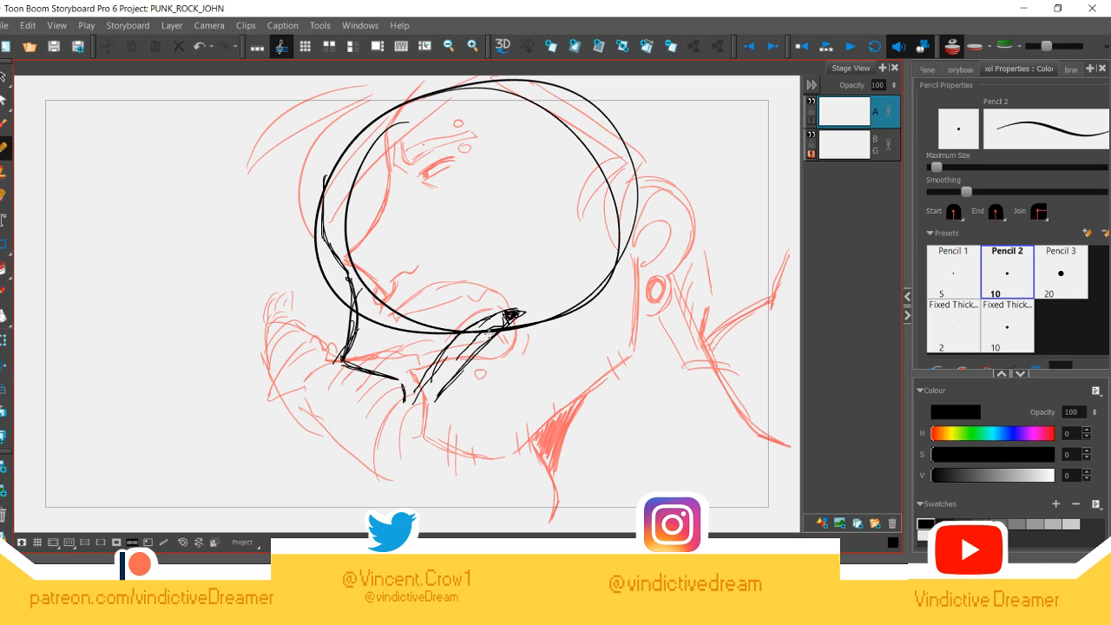
mouse_move(421, 409)
mouse_down()
mouse_move(444, 485)
mouse_move(474, 492)
mouse_move(453, 482)
mouse_move(443, 492)
mouse_move(514, 474)
mouse_move(566, 396)
mouse_up()
mouse_move(531, 448)
mouse_down()
mouse_move(606, 365)
mouse_move(614, 260)
mouse_move(613, 347)
mouse_up()
mouse_move(596, 242)
mouse_down()
mouse_move(592, 378)
mouse_move(585, 294)
mouse_move(587, 386)
mouse_up()
drag(574, 238, 587, 369)
drag(590, 382, 540, 452)
drag(596, 373, 589, 314)
mouse_move(583, 293)
mouse_down()
mouse_move(573, 243)
mouse_move(622, 257)
mouse_up()
Step: Undo the oversized erasing, shrink the vector eraser, and erase the surplus vertical strokes behind the jaw
key(alt+e)
key(ctrl+z)
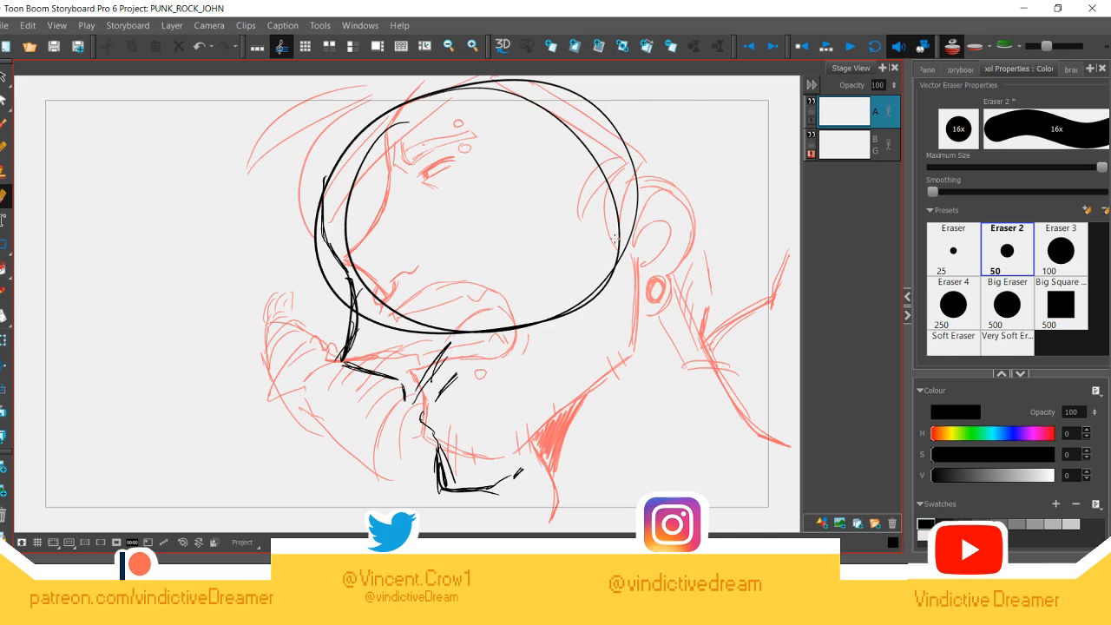
key(ctrl+z)
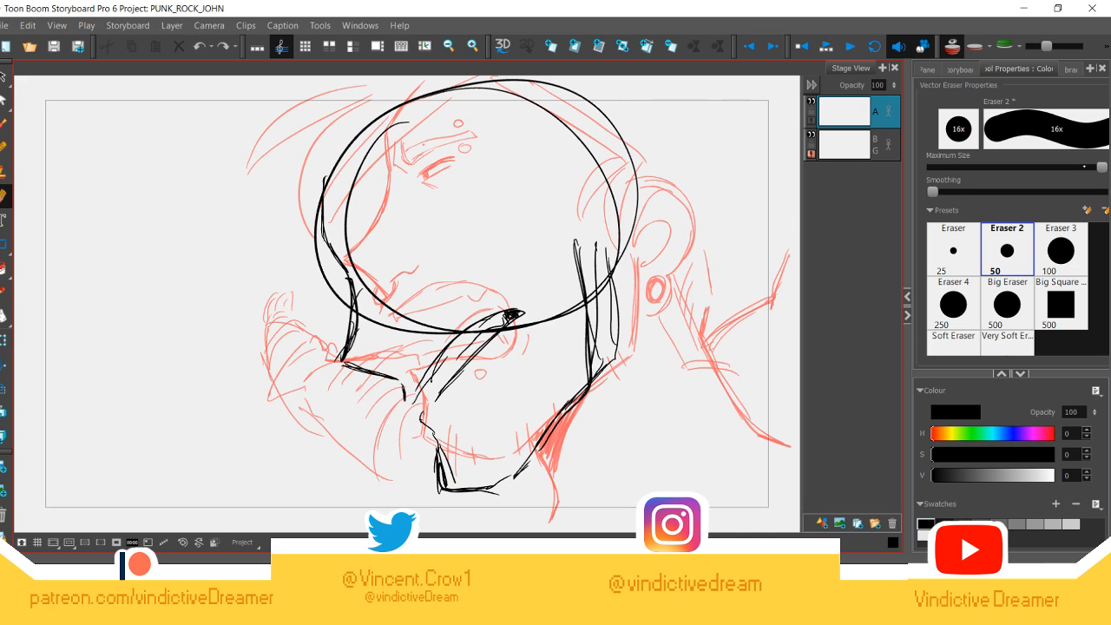
drag(1102, 167, 965, 167)
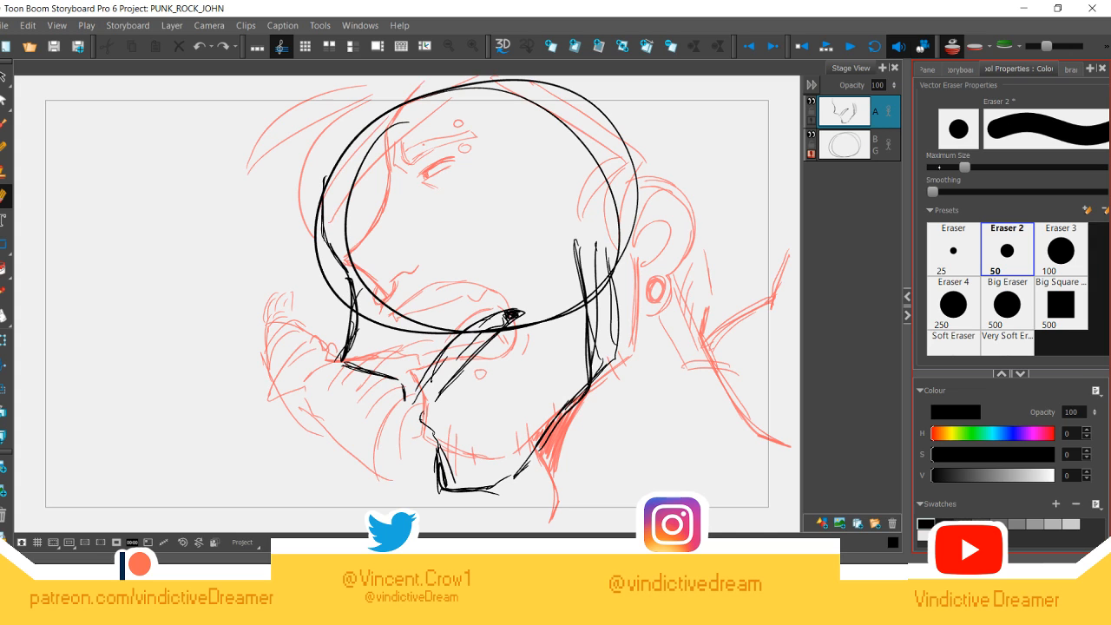
mouse_move(618, 247)
mouse_down()
mouse_move(609, 295)
mouse_move(597, 252)
mouse_move(599, 353)
mouse_up()
key(ctrl+z)
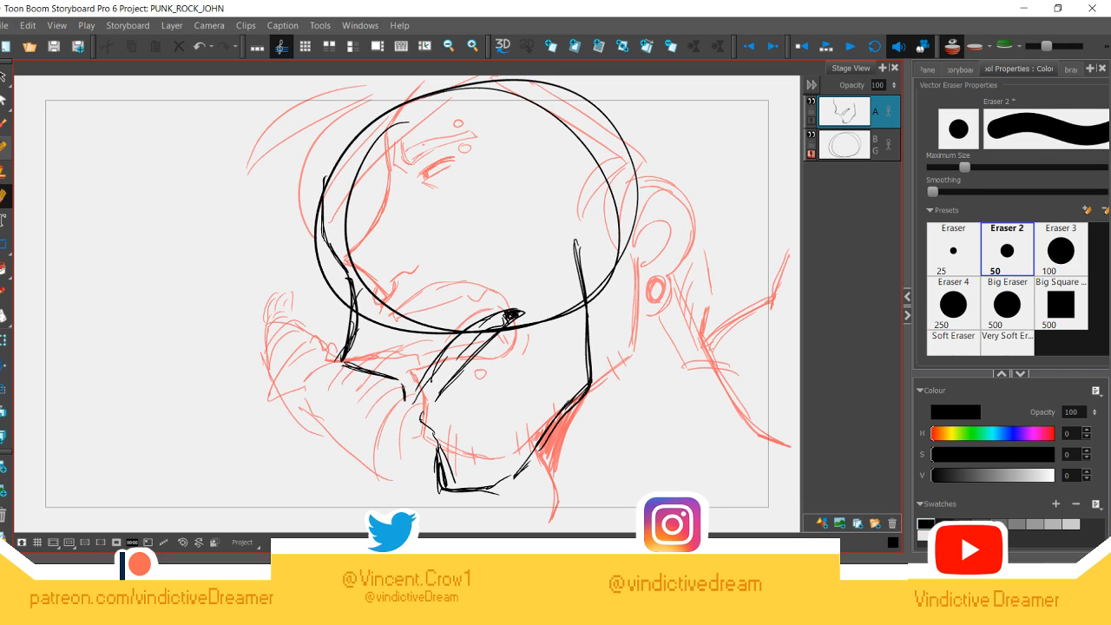
Step: Pencil short stubble strokes along the chin and the underside of the jaw
click(5, 146)
mouse_move(474, 481)
mouse_down()
mouse_move(470, 497)
mouse_move(485, 494)
mouse_move(456, 498)
mouse_up()
drag(526, 453, 517, 470)
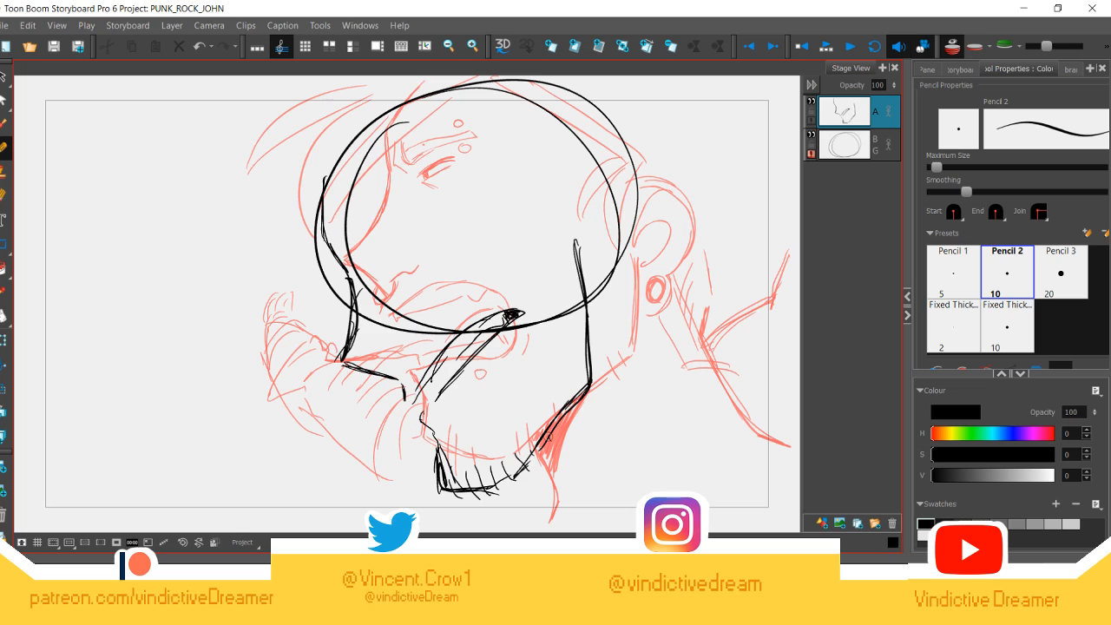
Step: Draw the lip piercing and nose ring, plus the ear with its round plug earring
drag(499, 347, 505, 348)
mouse_move(403, 367)
mouse_down()
mouse_move(389, 406)
mouse_move(401, 401)
mouse_move(388, 405)
mouse_up()
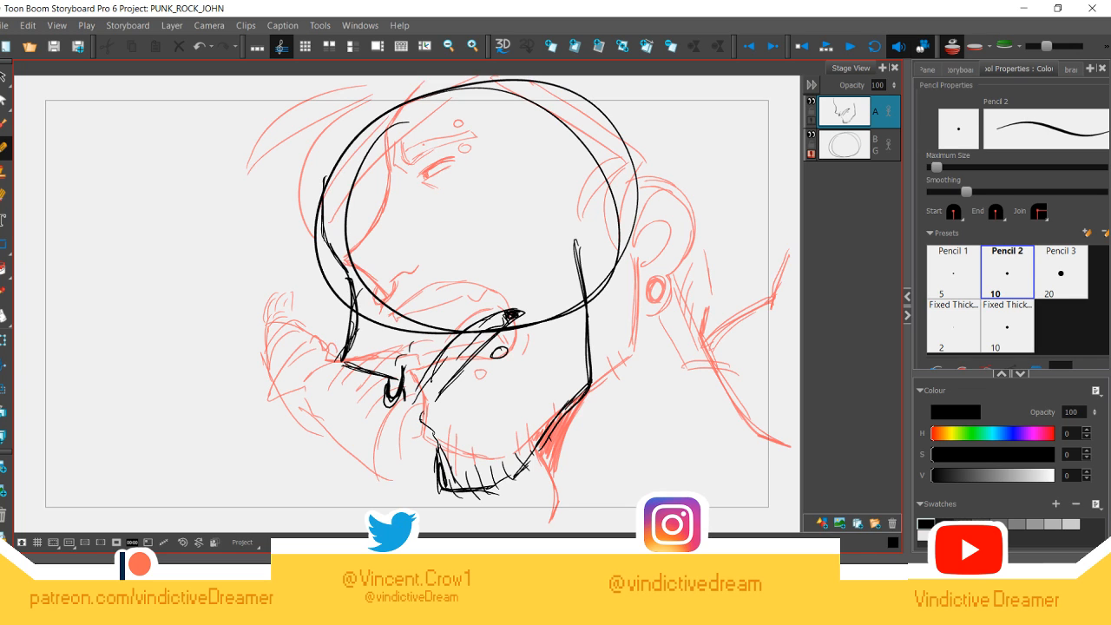
mouse_move(562, 219)
mouse_down()
mouse_move(614, 213)
mouse_move(624, 261)
mouse_move(601, 325)
mouse_up()
mouse_move(615, 279)
mouse_down()
mouse_move(605, 323)
mouse_move(595, 310)
mouse_move(613, 300)
mouse_move(570, 205)
mouse_move(587, 271)
mouse_up()
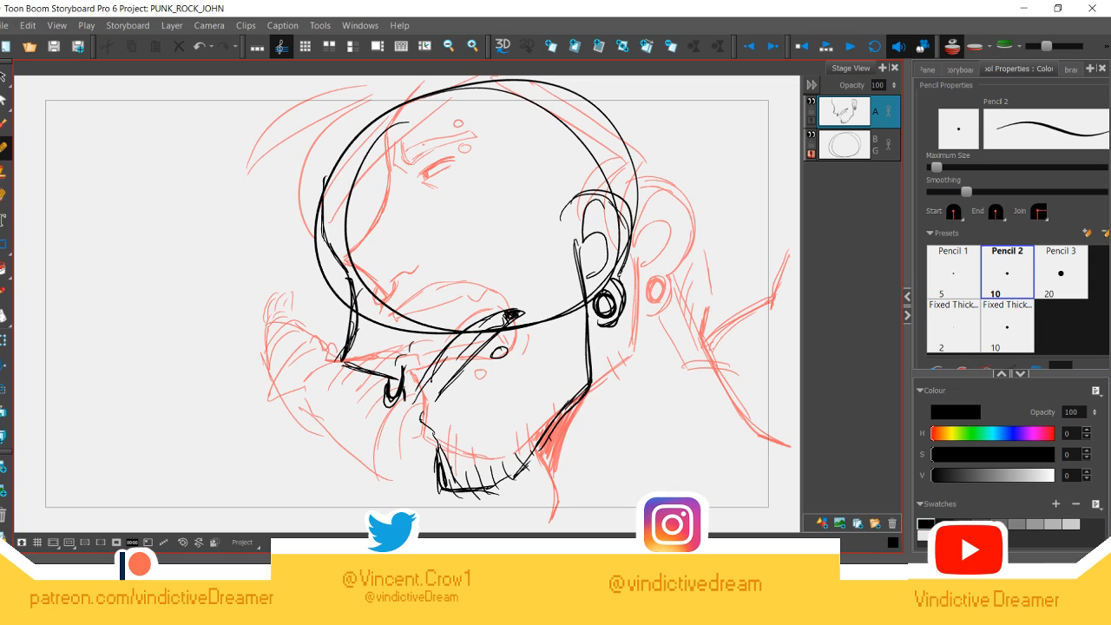
Step: Erase both head construction circles from layer B with an enlarged vector eraser
click(849, 146)
click(4, 194)
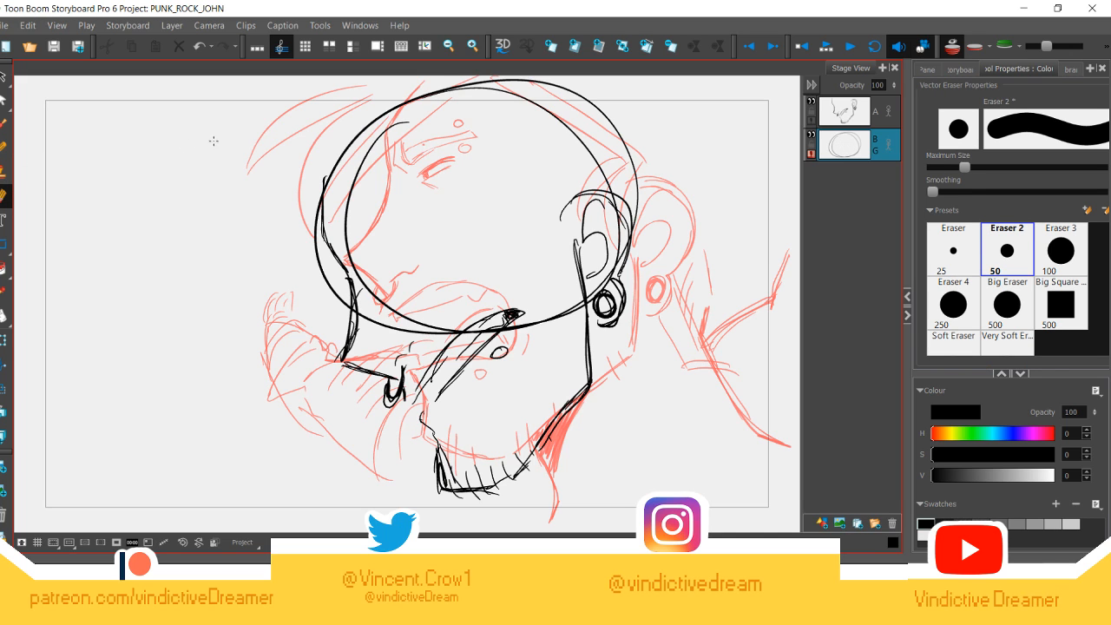
drag(365, 128, 547, 95)
drag(356, 173, 434, 147)
drag(966, 167, 1062, 167)
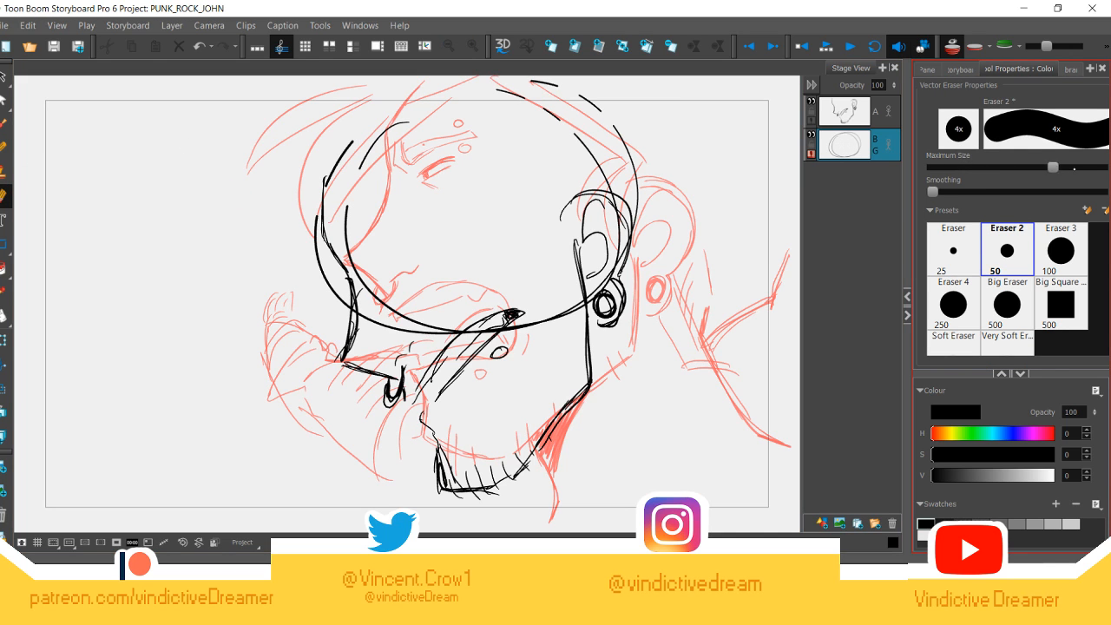
mouse_move(473, 340)
mouse_down()
mouse_move(603, 261)
mouse_move(521, 223)
mouse_move(438, 149)
mouse_up()
key(ctrl+z)
key(ctrl+z)
key(ctrl+z)
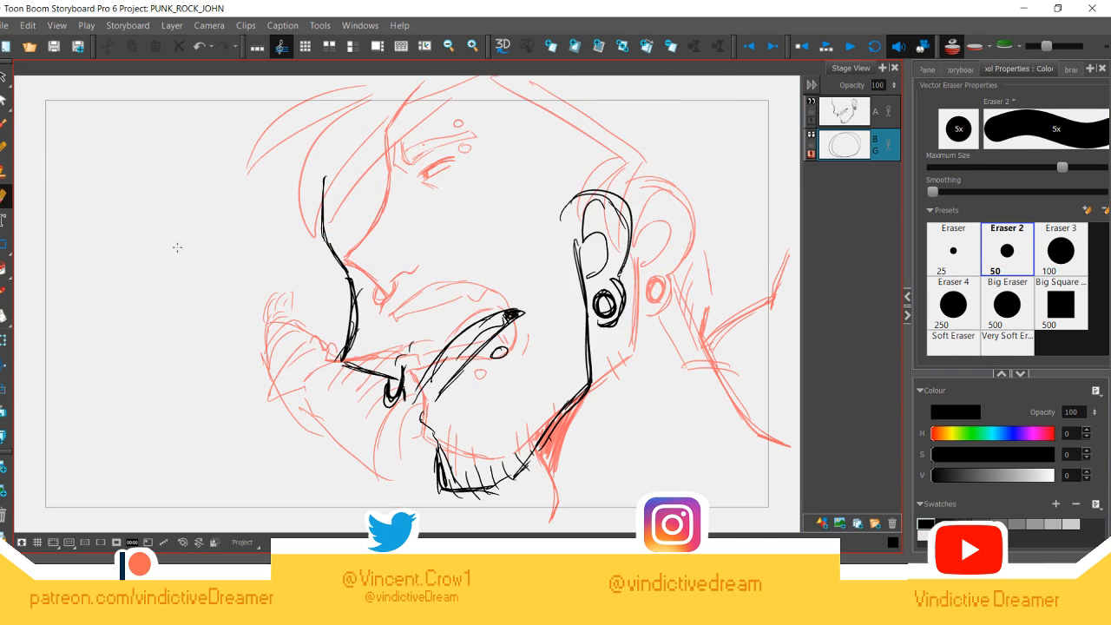
Step: Pencil a mouth stroke on layer B, and draw the brow and narrowed eye beside the nose bridge on layer A
click(5, 147)
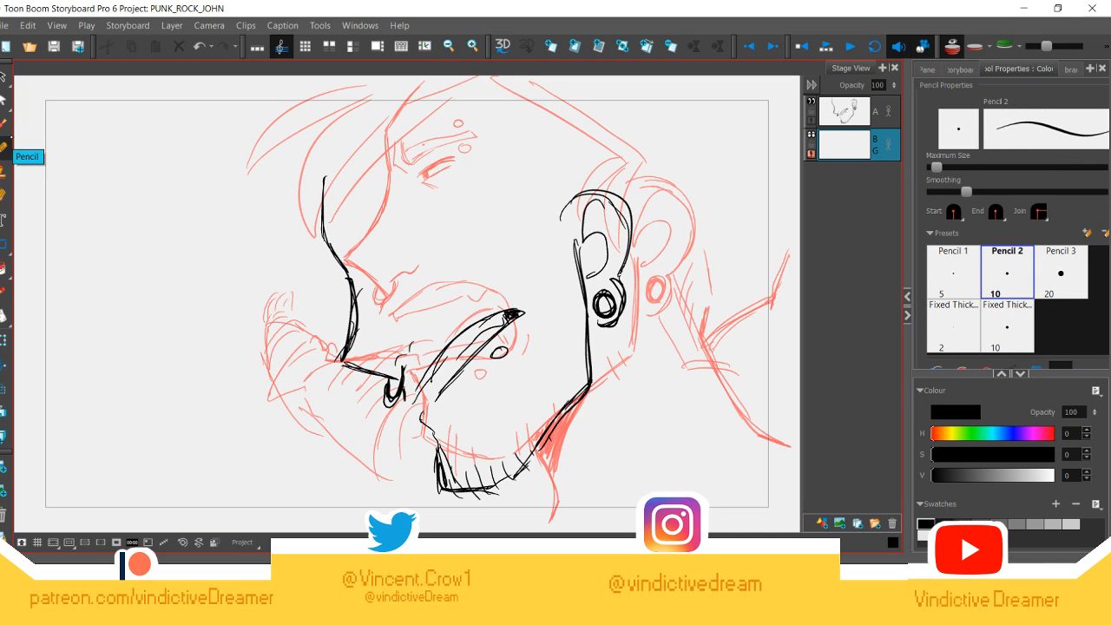
drag(401, 401, 435, 375)
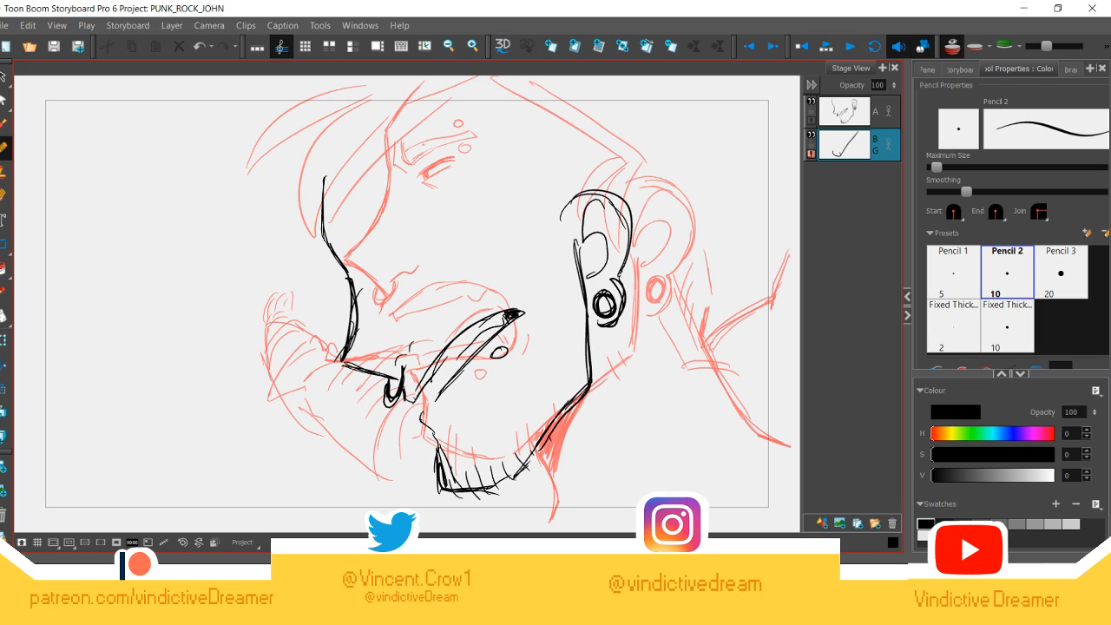
click(846, 113)
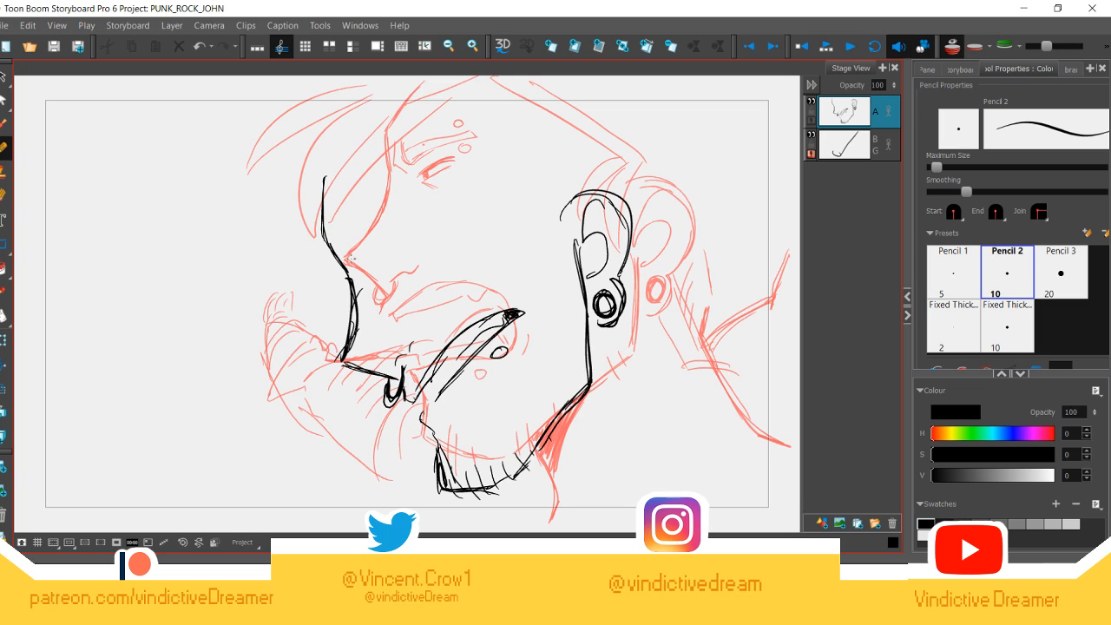
mouse_move(346, 247)
mouse_down()
mouse_move(367, 257)
mouse_move(344, 262)
mouse_up()
mouse_move(395, 217)
mouse_down()
mouse_move(363, 248)
mouse_move(399, 210)
mouse_move(388, 223)
mouse_up()
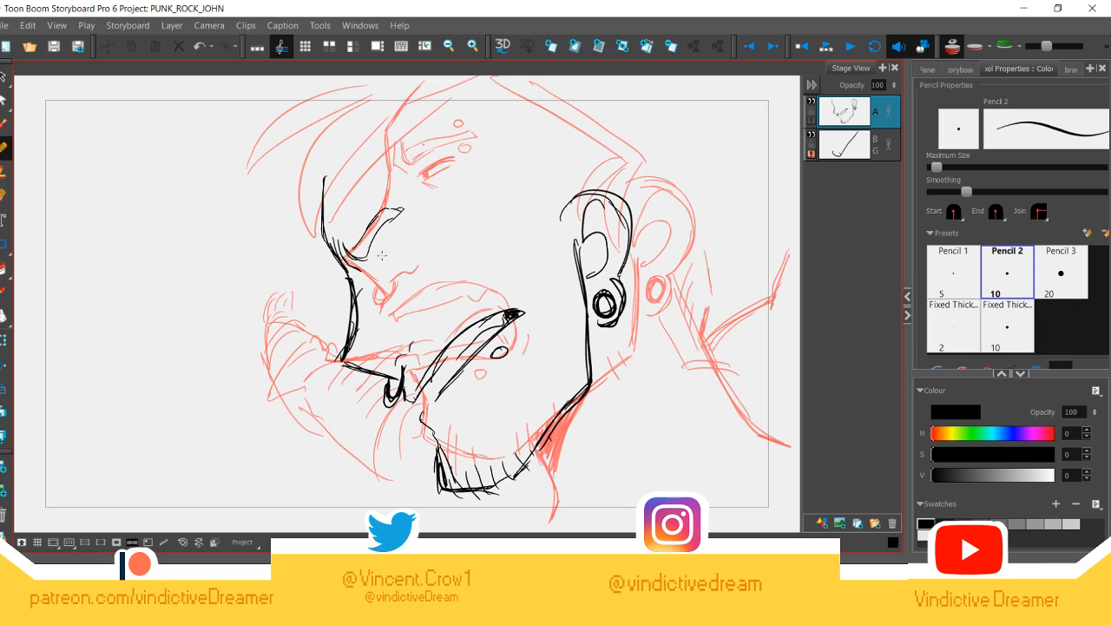
mouse_move(375, 266)
mouse_down()
mouse_move(403, 229)
mouse_move(377, 276)
mouse_move(410, 253)
mouse_move(375, 259)
mouse_up()
drag(395, 225, 374, 260)
Step: Sketch the raised wrist and the outline of a bent hand in front of the forehead on layer A
mouse_move(250, 221)
mouse_down()
mouse_move(242, 304)
mouse_move(257, 333)
mouse_up()
drag(249, 276, 263, 334)
mouse_move(276, 222)
mouse_down()
mouse_move(314, 305)
mouse_move(302, 349)
mouse_up()
drag(318, 281, 297, 354)
mouse_move(313, 283)
mouse_down()
mouse_move(270, 199)
mouse_move(247, 213)
mouse_move(231, 177)
mouse_move(264, 133)
mouse_move(244, 154)
mouse_move(265, 136)
mouse_move(300, 163)
mouse_move(288, 178)
mouse_move(269, 171)
mouse_move(307, 178)
mouse_up()
drag(285, 151, 307, 168)
mouse_move(271, 165)
mouse_down()
mouse_move(304, 180)
mouse_move(257, 183)
mouse_move(283, 237)
mouse_move(243, 307)
mouse_up()
drag(316, 253, 302, 351)
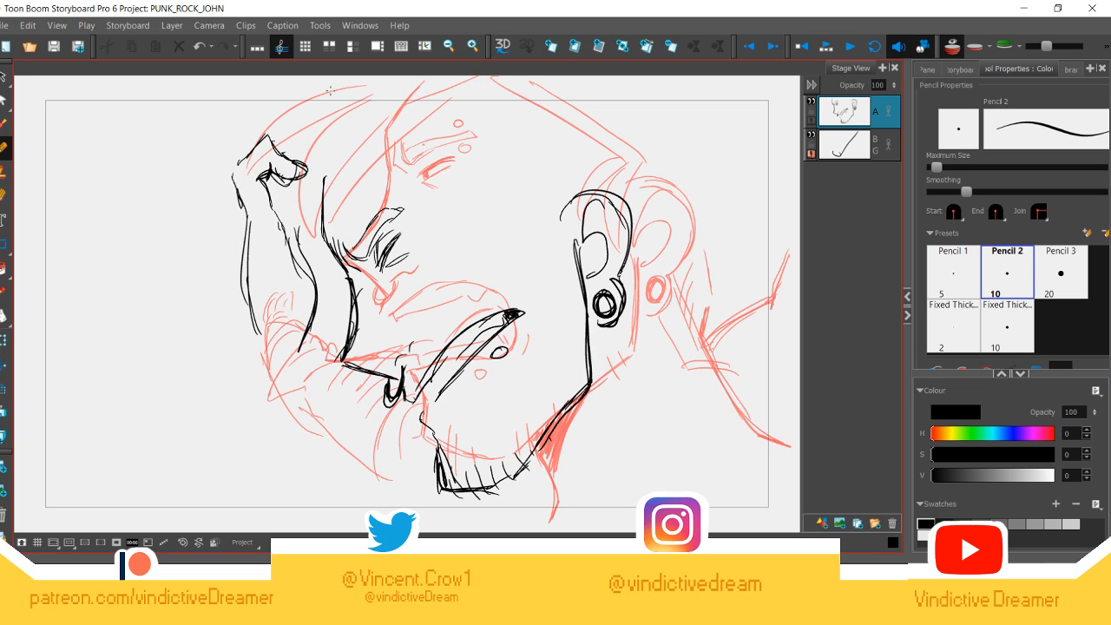
Step: Add the curled fingers to the raised hand and reinforce the contours of its wrist
mouse_move(281, 140)
mouse_down()
mouse_move(310, 204)
mouse_move(286, 193)
mouse_move(306, 202)
mouse_move(289, 184)
mouse_move(329, 180)
mouse_up()
drag(324, 203, 307, 242)
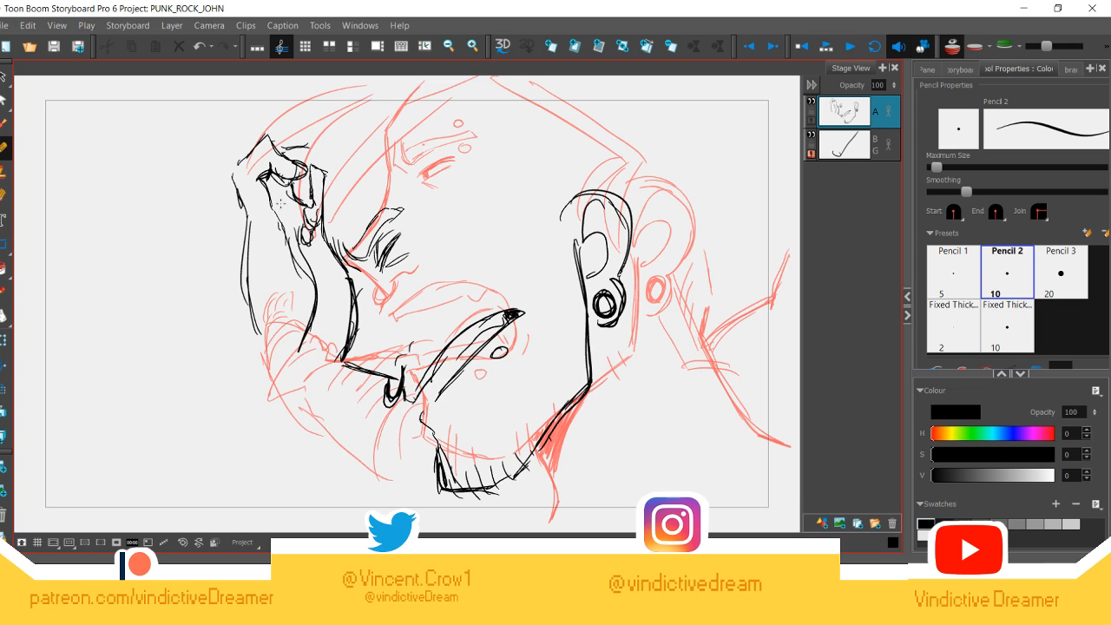
mouse_move(286, 205)
mouse_down()
mouse_move(327, 278)
mouse_move(307, 330)
mouse_move(318, 241)
mouse_move(292, 280)
mouse_move(292, 336)
mouse_up()
drag(252, 271, 255, 356)
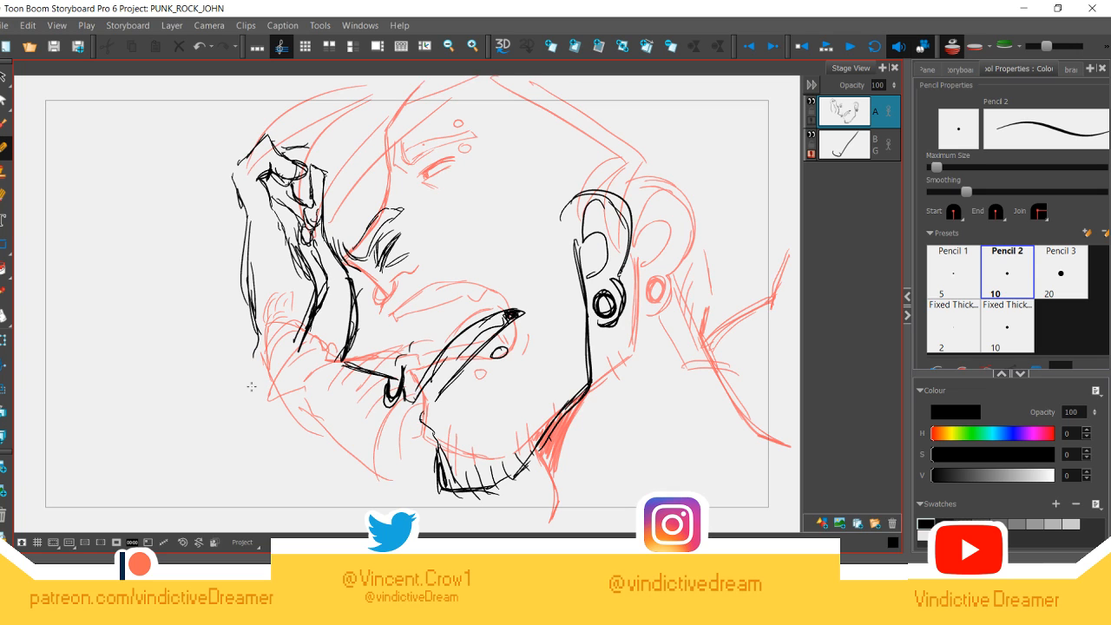
Step: Try extending the forearm from the wrist down to the frame's lower edge, and erase the extension
drag(316, 247, 267, 393)
drag(257, 322, 280, 486)
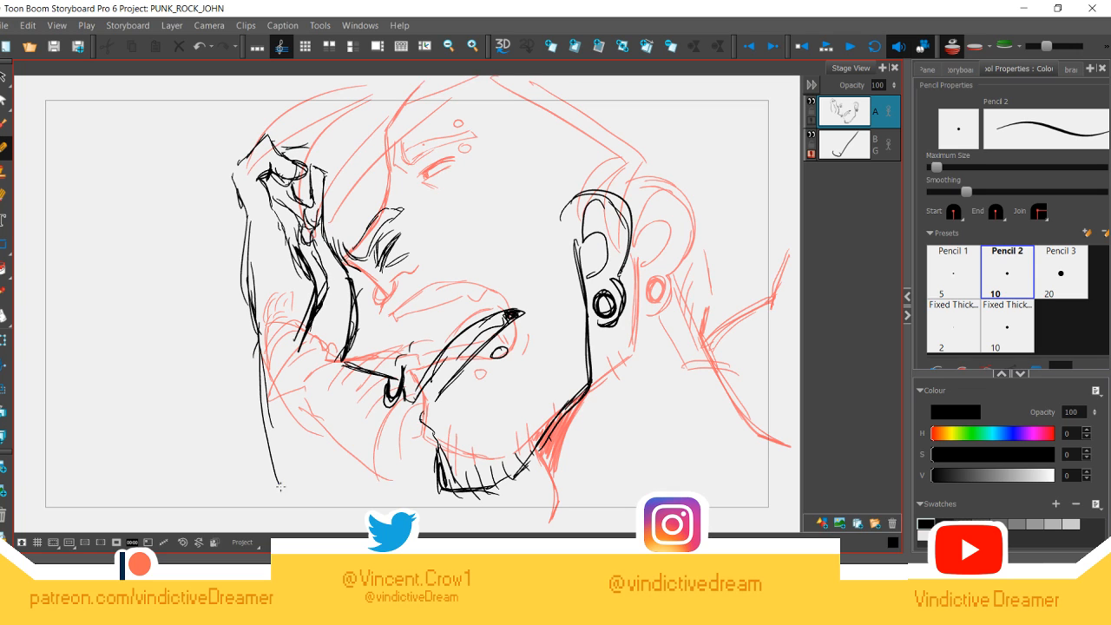
drag(257, 351, 276, 476)
drag(266, 419, 280, 503)
drag(328, 312, 338, 389)
drag(321, 343, 372, 465)
drag(328, 381, 374, 476)
drag(311, 332, 368, 485)
drag(327, 380, 383, 514)
drag(267, 359, 281, 504)
drag(261, 337, 284, 487)
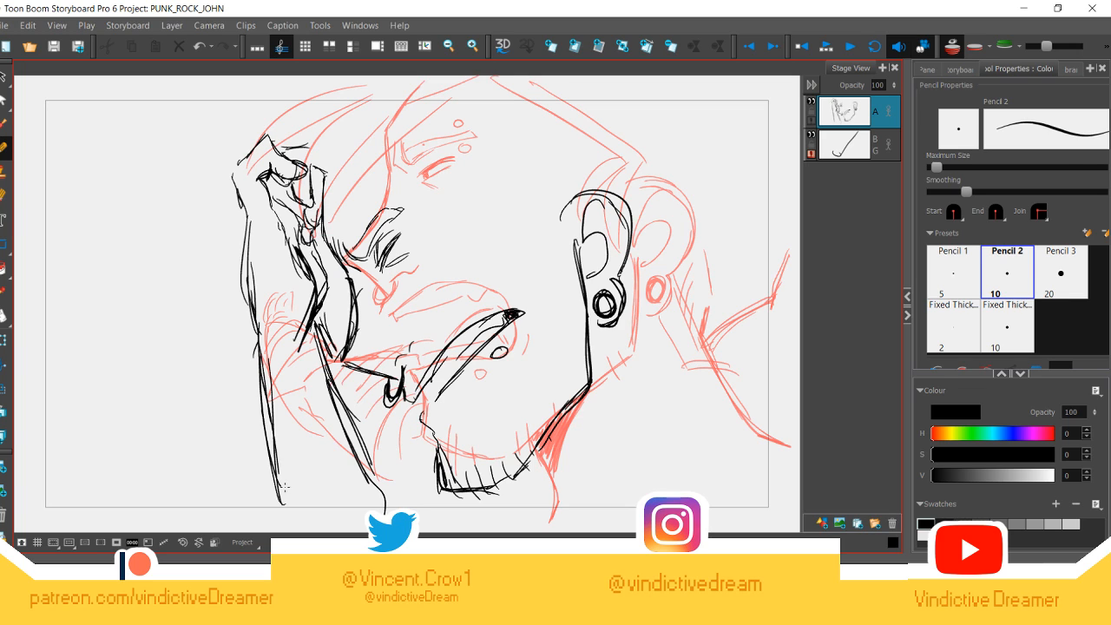
key(alt+e)
mouse_move(264, 378)
mouse_down()
mouse_move(278, 441)
mouse_move(325, 452)
mouse_move(287, 408)
mouse_up()
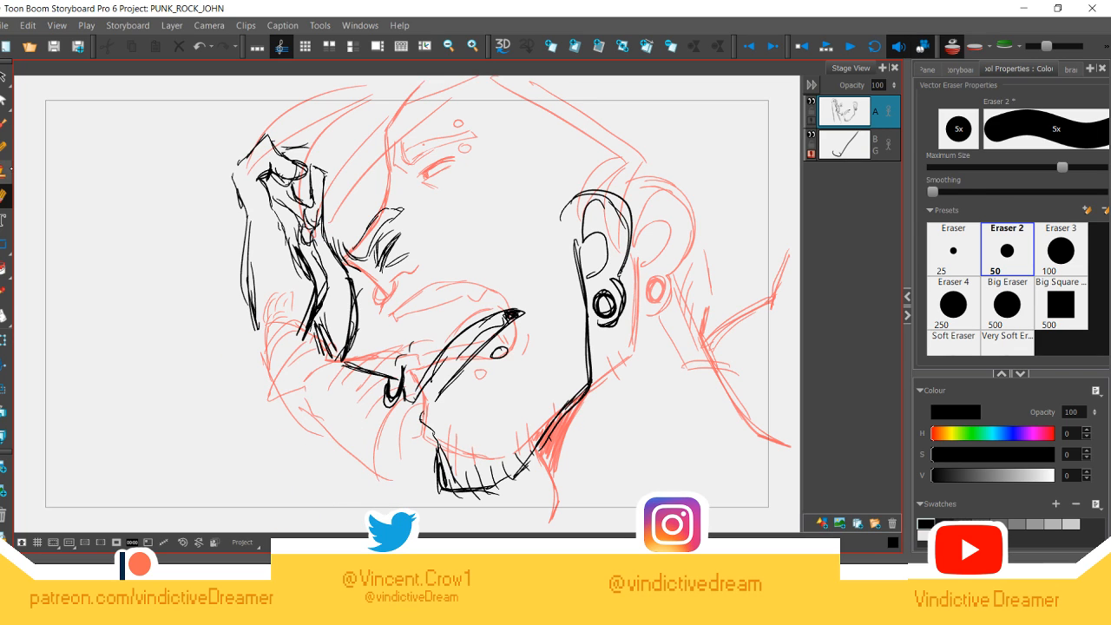
Step: Rough in the shoulder line, both rounded shoulders and the side of the chest below the camera frame in pencil
key(alt+/)
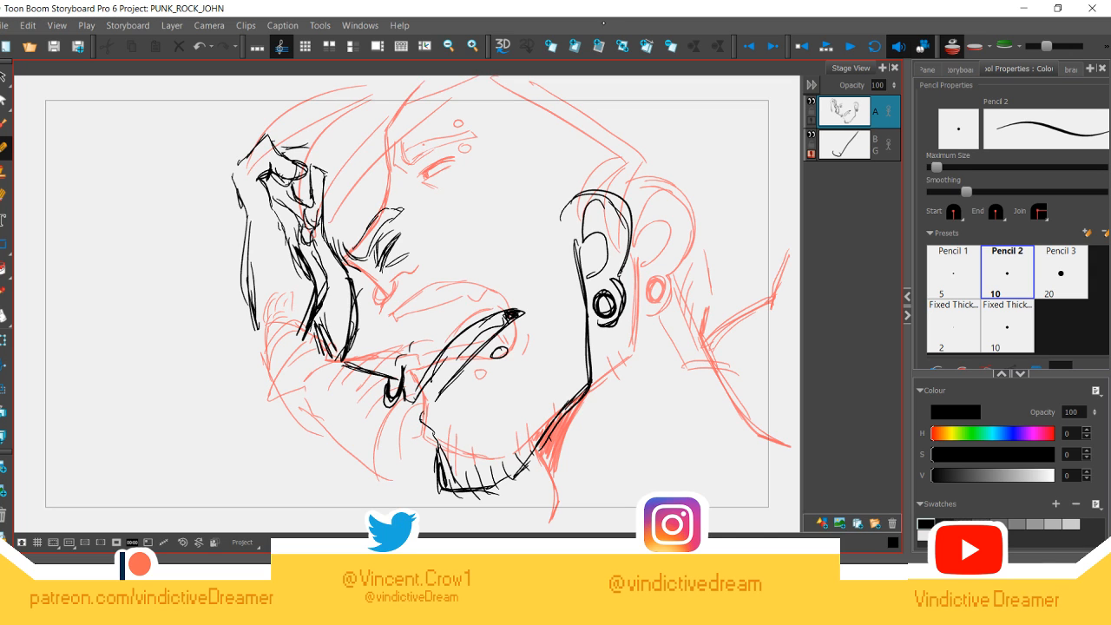
click(449, 45)
click(449, 46)
click(449, 45)
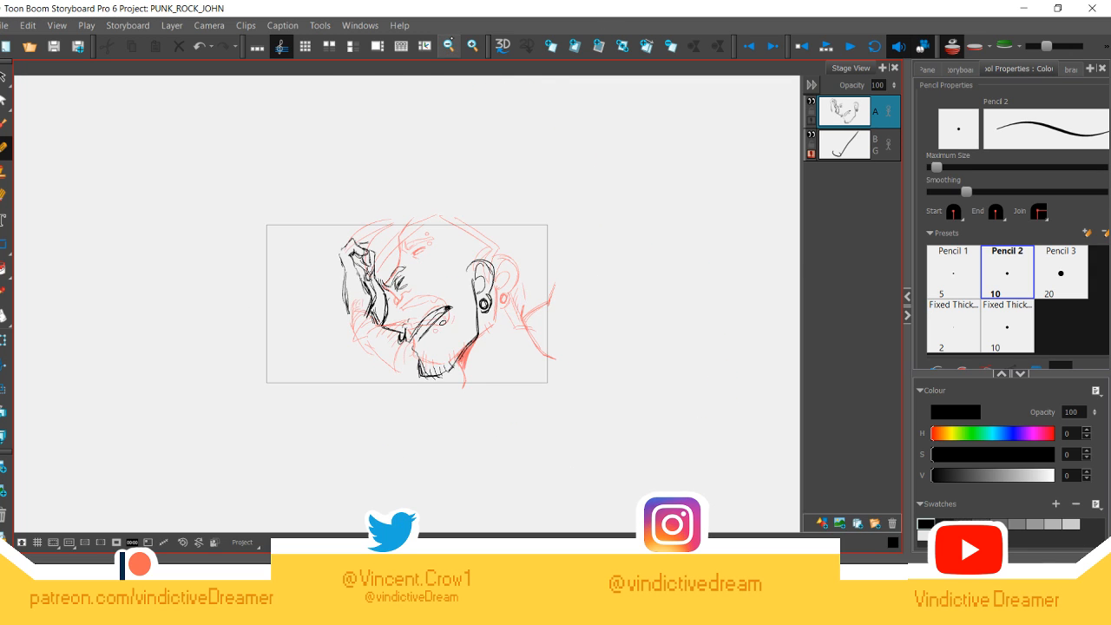
drag(560, 364, 673, 435)
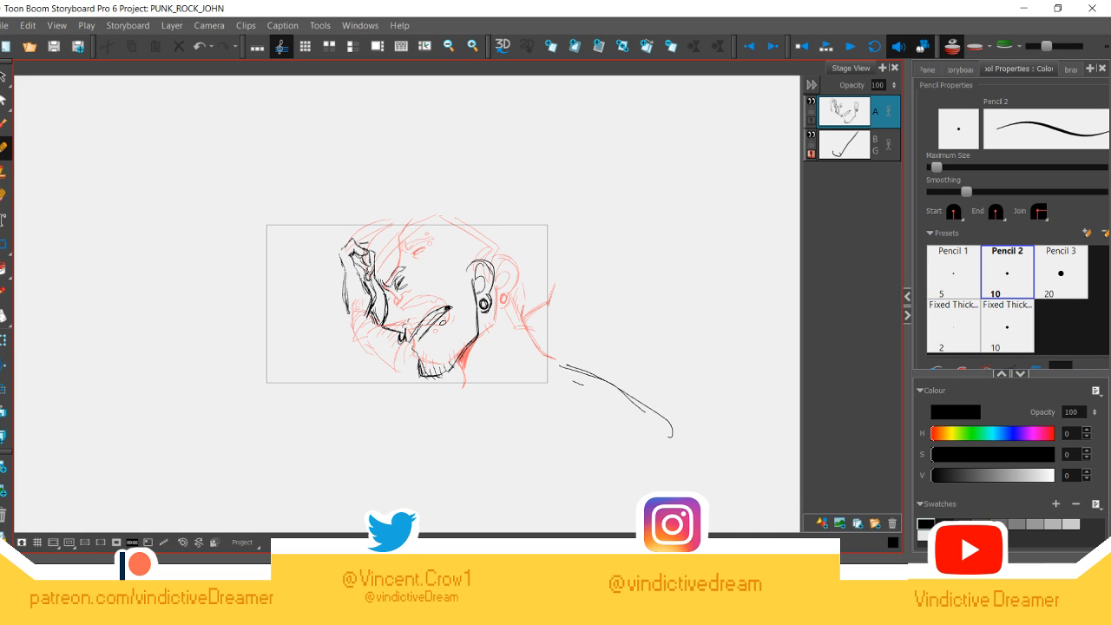
mouse_move(458, 411)
mouse_down()
mouse_move(452, 476)
mouse_move(488, 517)
mouse_up()
mouse_move(625, 410)
mouse_down()
mouse_move(608, 399)
mouse_move(602, 480)
mouse_up()
drag(564, 387, 623, 418)
mouse_move(560, 473)
mouse_down()
mouse_move(612, 419)
mouse_move(582, 401)
mouse_up()
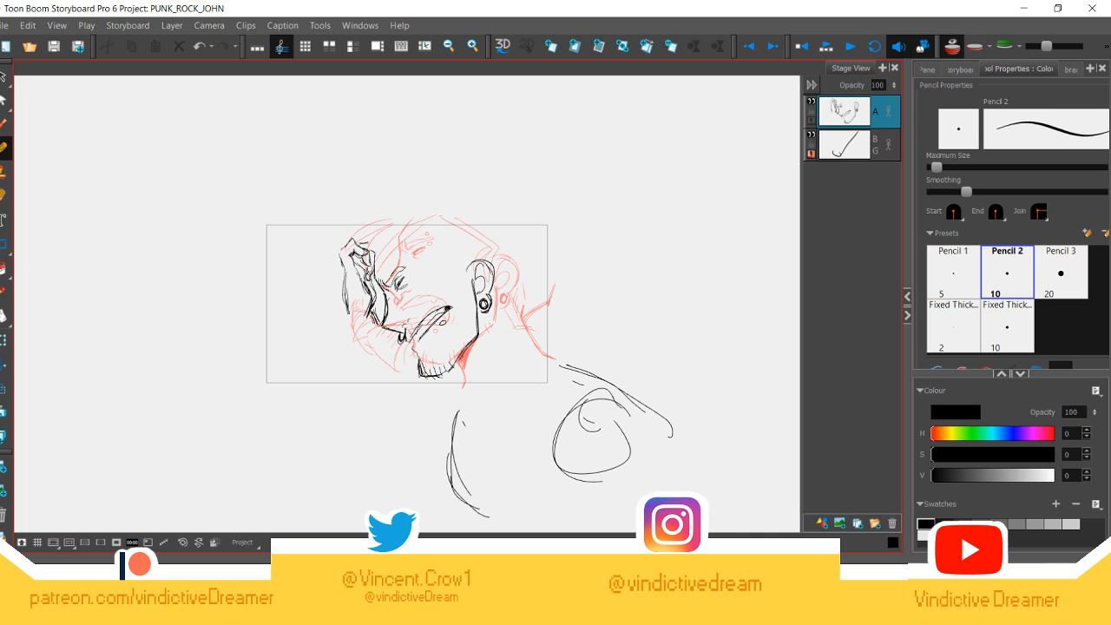
mouse_move(448, 386)
mouse_down()
mouse_move(420, 453)
mouse_move(432, 457)
mouse_up()
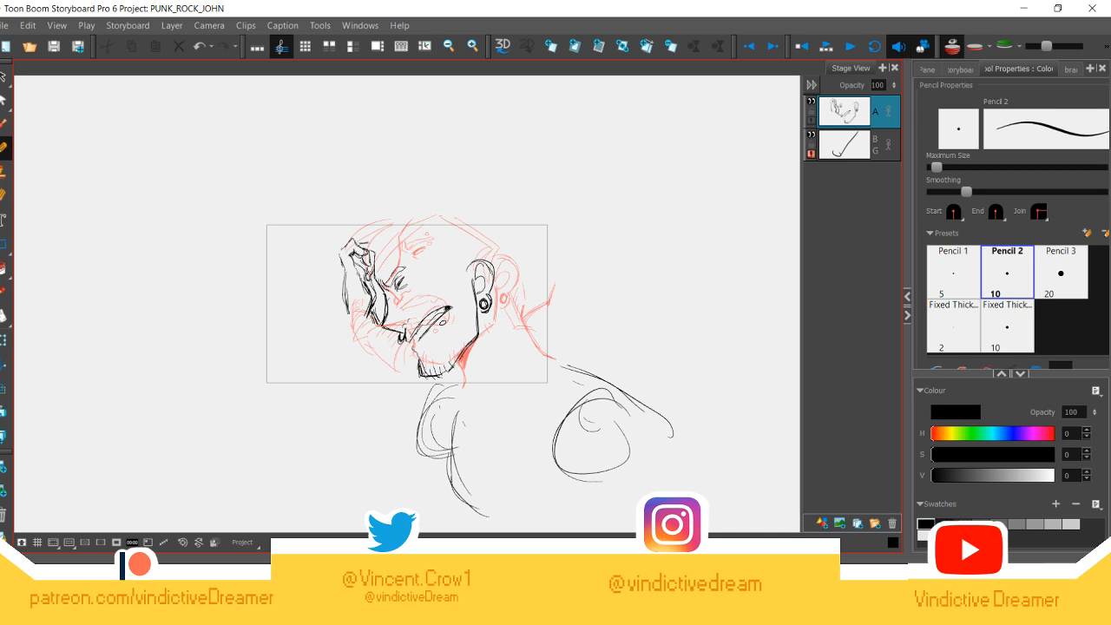
Step: Sketch the bent arm with its elbow circle, linking the near shoulder to the raised wrist
mouse_move(396, 374)
mouse_down()
mouse_move(432, 404)
mouse_move(330, 451)
mouse_move(313, 486)
mouse_up()
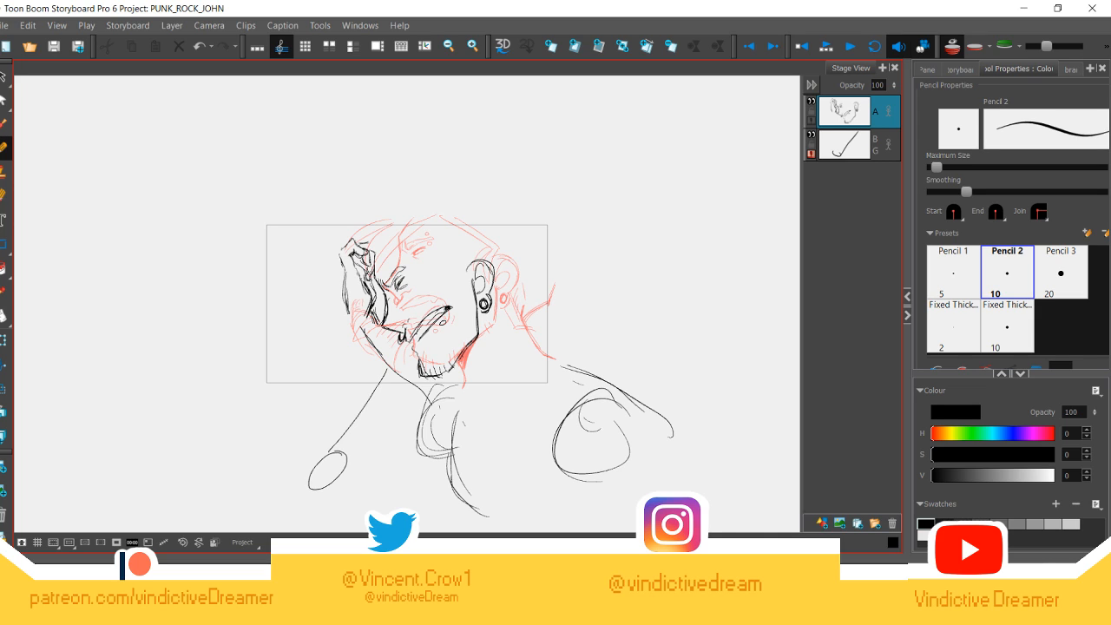
mouse_move(361, 438)
mouse_down()
mouse_move(436, 399)
mouse_move(323, 458)
mouse_move(377, 493)
mouse_move(453, 461)
mouse_up()
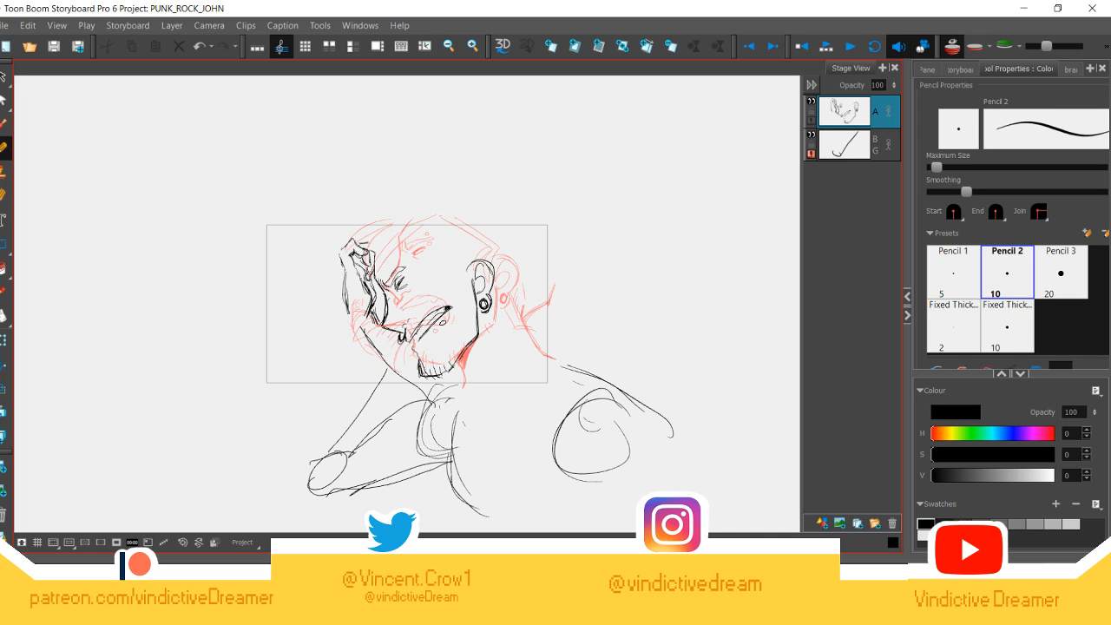
mouse_move(303, 482)
mouse_down()
mouse_move(335, 359)
mouse_move(307, 432)
mouse_up()
drag(330, 367, 302, 474)
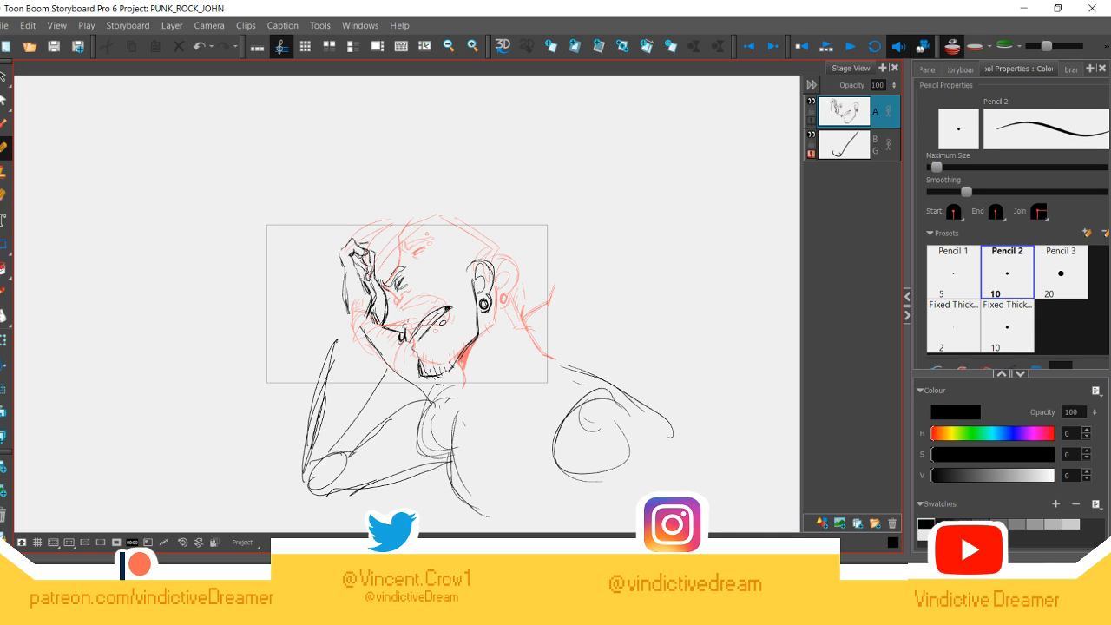
drag(343, 335, 318, 412)
mouse_move(355, 341)
mouse_down()
mouse_move(336, 464)
mouse_move(317, 494)
mouse_up()
drag(320, 495, 362, 437)
drag(370, 394, 359, 434)
drag(351, 351, 367, 420)
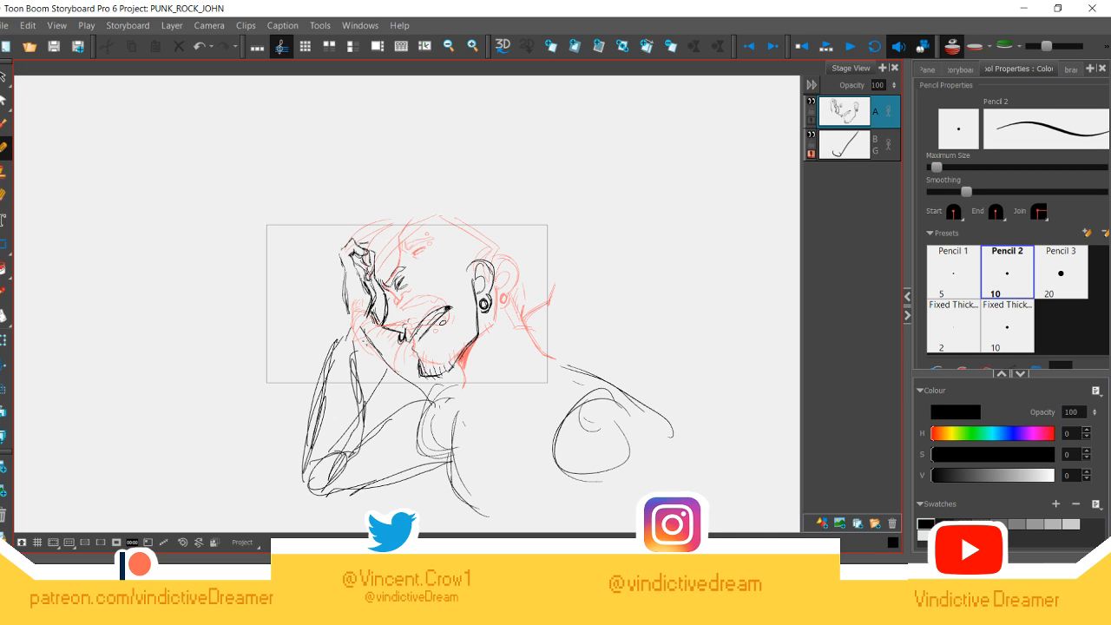
key(ctrl+z)
key(ctrl+z)
key(ctrl+z)
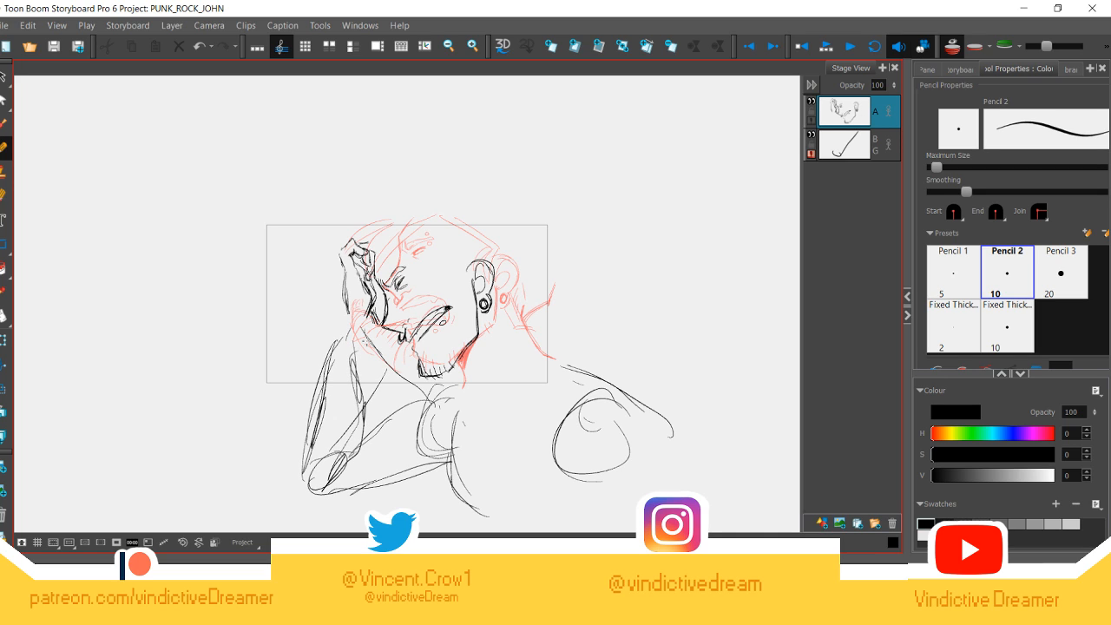
Step: Lasso the raised hand and wrist on layer A and move them away from the face
click(472, 45)
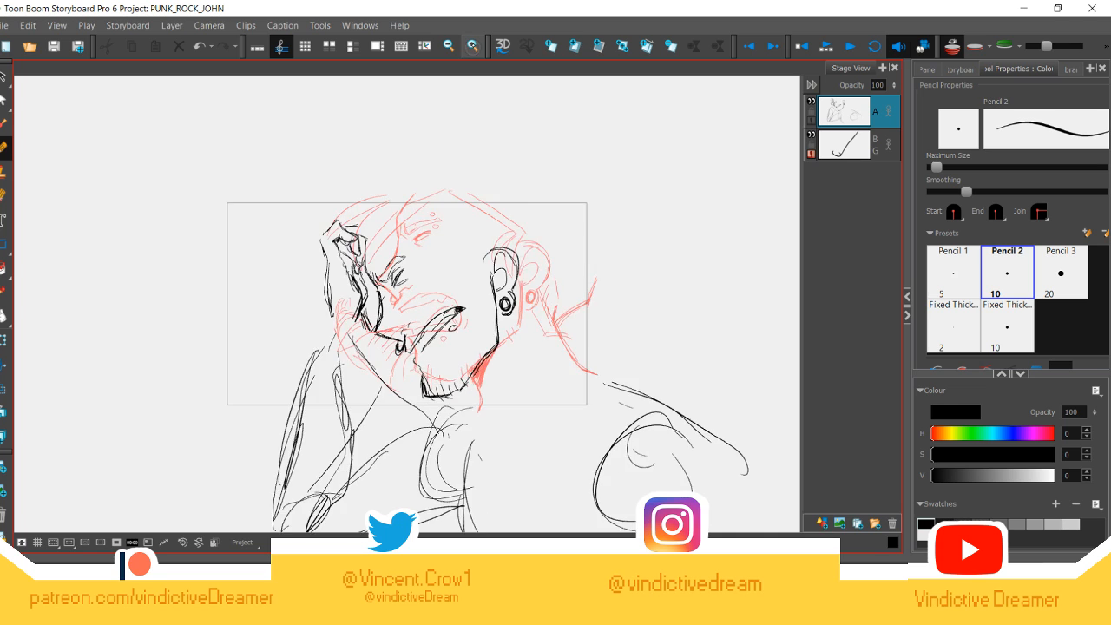
click(472, 45)
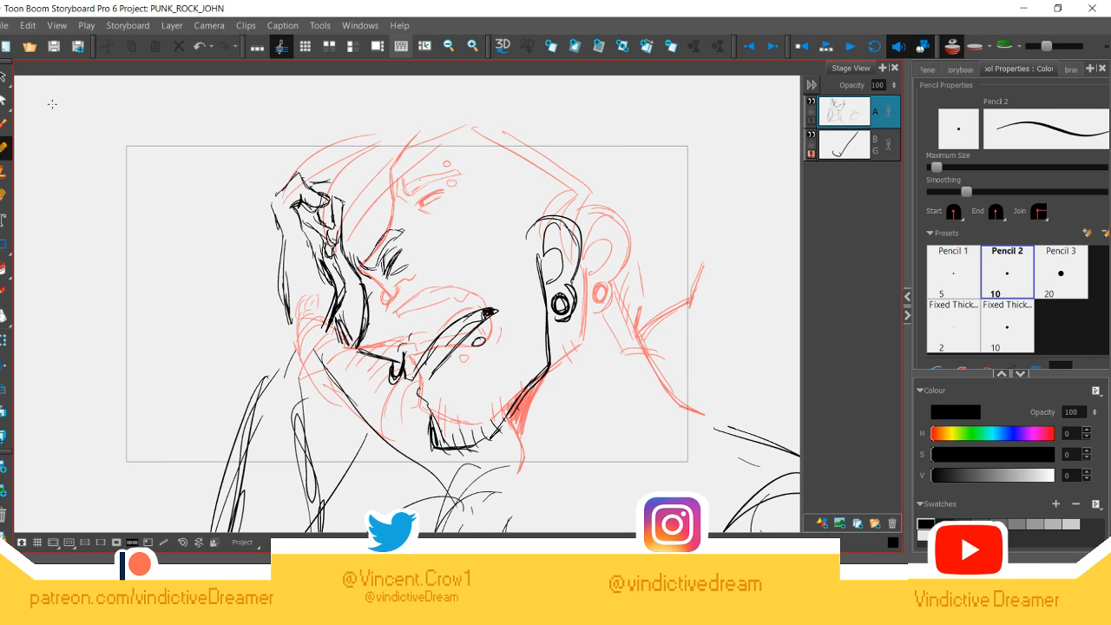
click(3, 77)
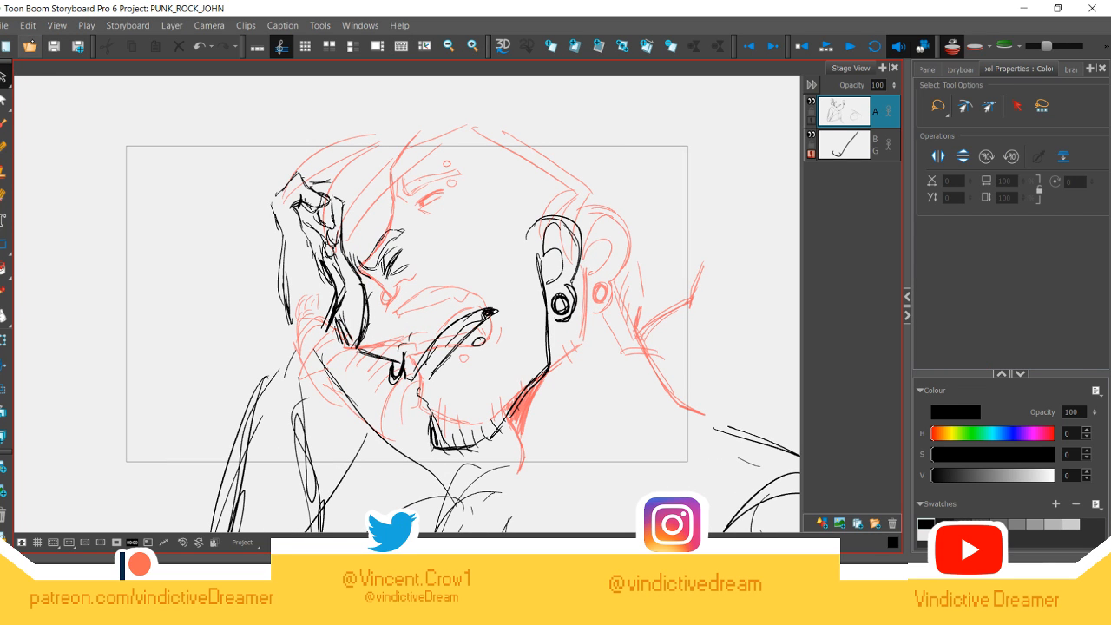
mouse_move(269, 336)
mouse_down()
mouse_move(304, 347)
mouse_move(322, 338)
mouse_move(353, 284)
mouse_move(340, 237)
mouse_move(361, 188)
mouse_move(344, 162)
mouse_move(306, 155)
mouse_move(254, 206)
mouse_move(269, 336)
mouse_up()
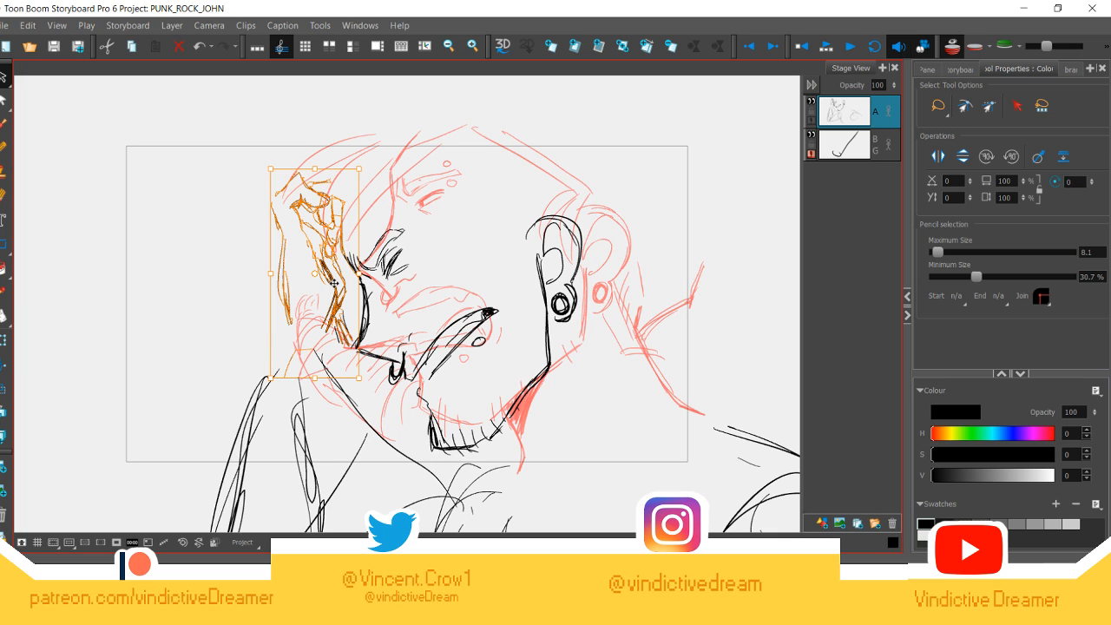
drag(335, 293, 278, 304)
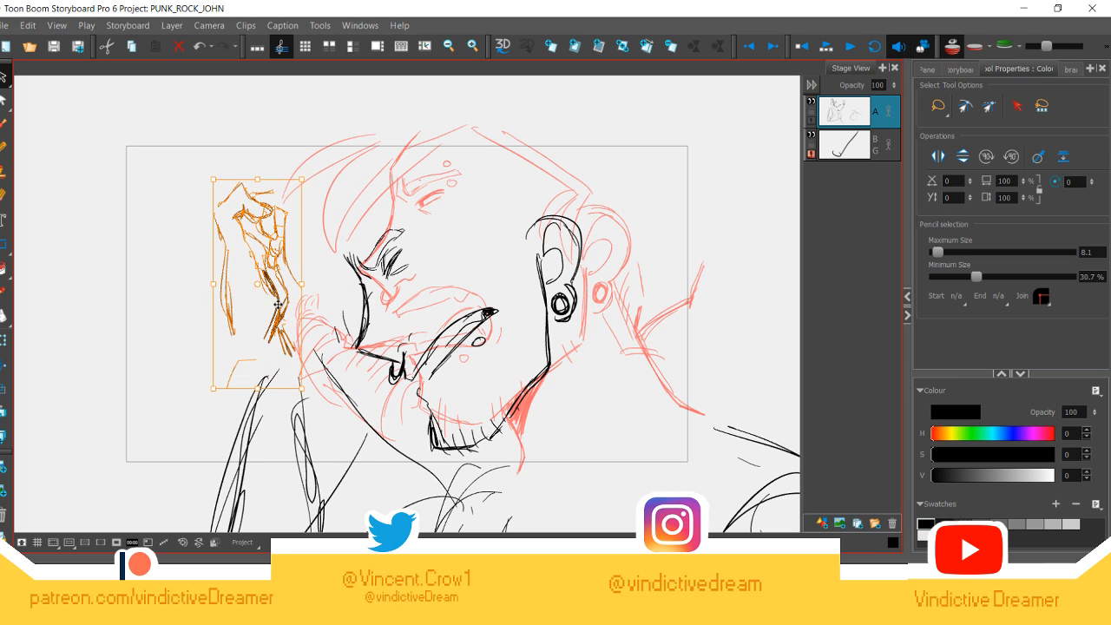
Step: Reselect the hand and wrist, enlarge and tilt them towards the face, and place the fingers against the brow
click(297, 406)
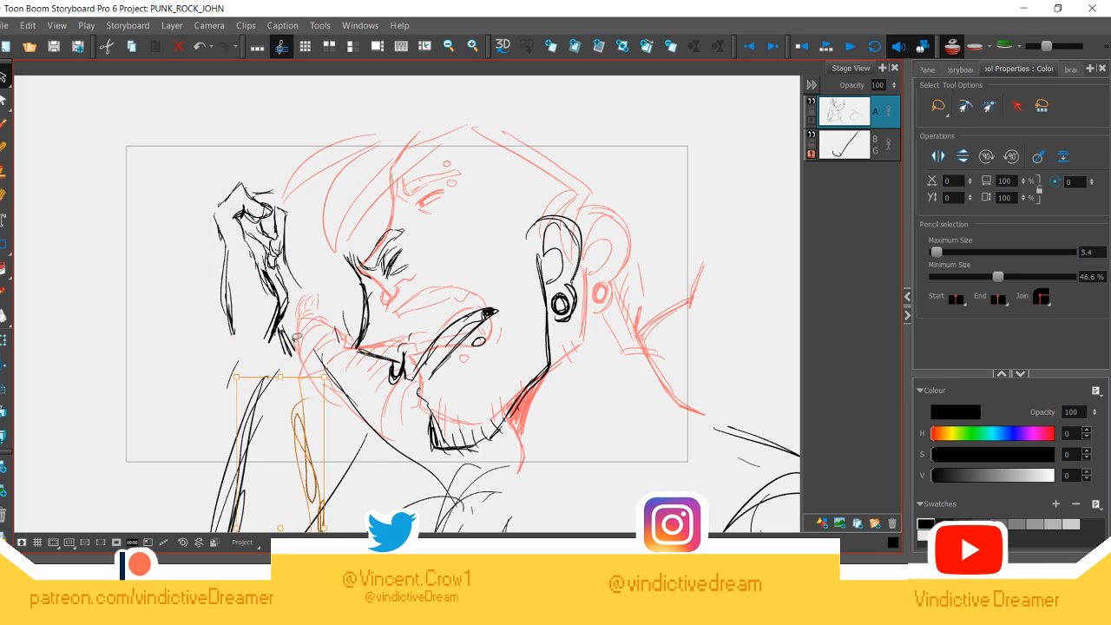
click(224, 349)
mouse_move(224, 349)
mouse_down()
mouse_move(310, 334)
mouse_move(303, 294)
mouse_move(316, 251)
mouse_move(292, 174)
mouse_move(230, 161)
mouse_move(165, 216)
mouse_move(192, 329)
mouse_move(218, 352)
mouse_up()
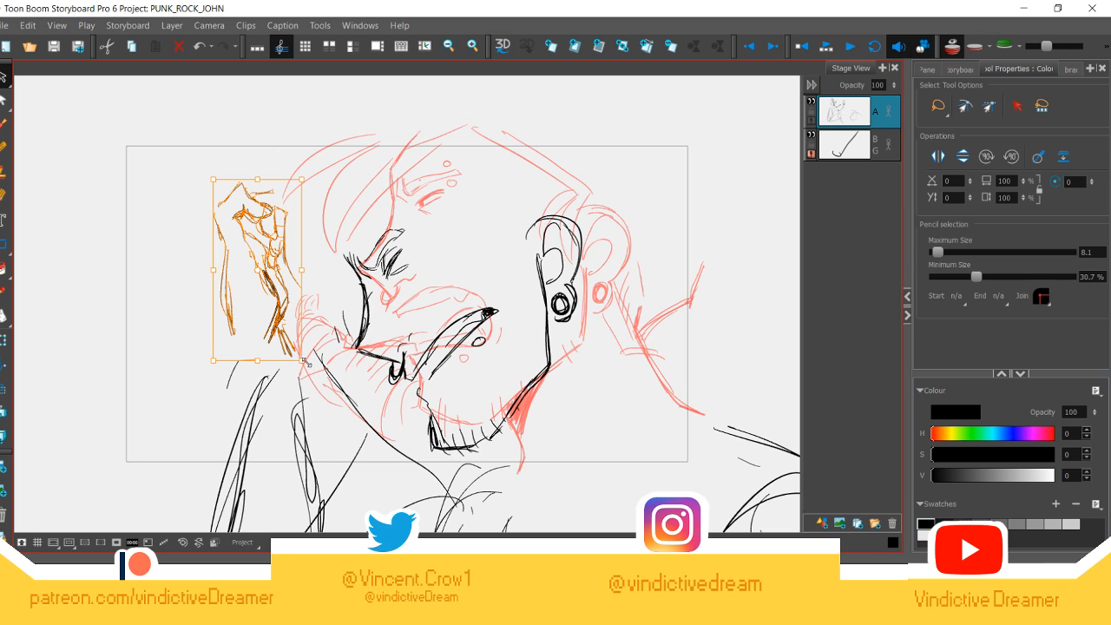
drag(311, 363, 272, 373)
drag(308, 179, 347, 142)
mouse_move(295, 284)
mouse_down()
mouse_move(319, 355)
mouse_move(307, 351)
mouse_up()
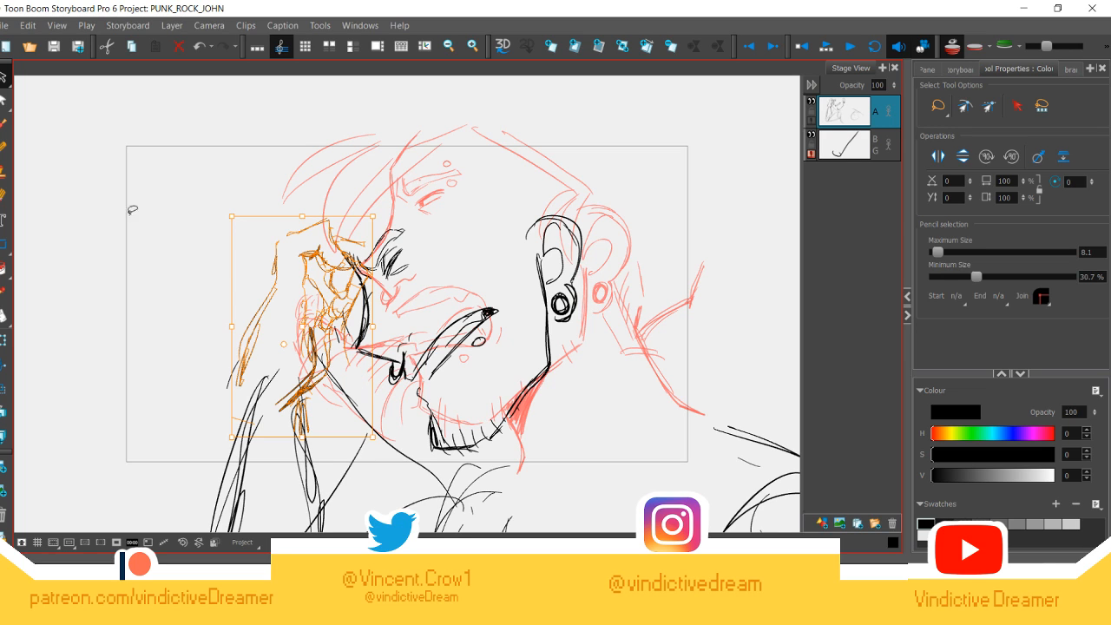
click(67, 206)
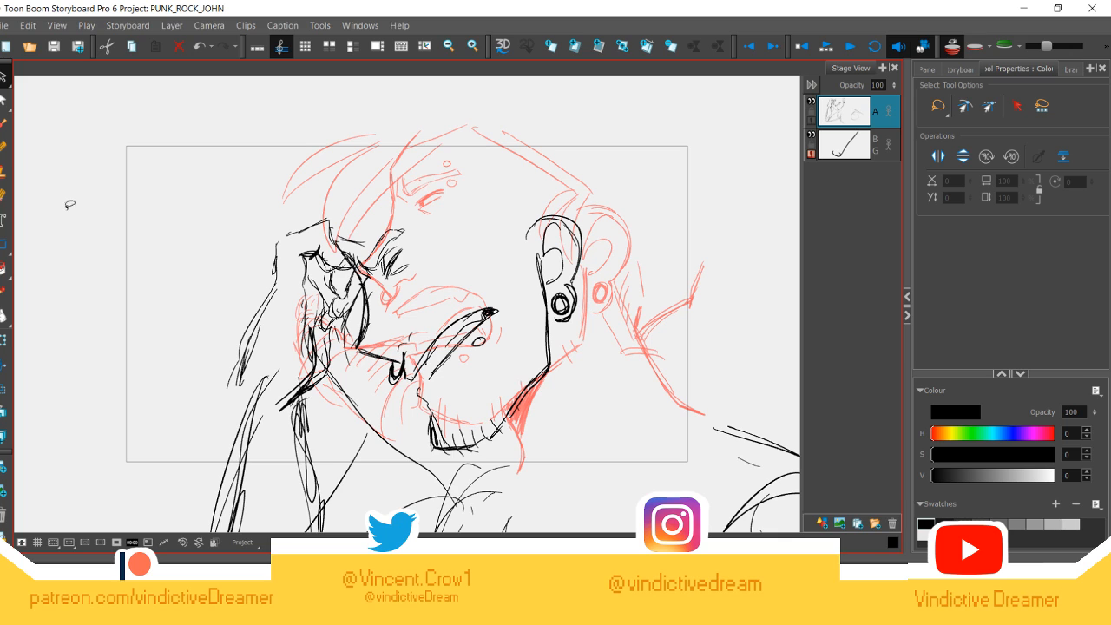
Step: Reduce the size of the Eraser 2 preset and clean up the overlapping lines where the fingertips meet the brow
click(4, 146)
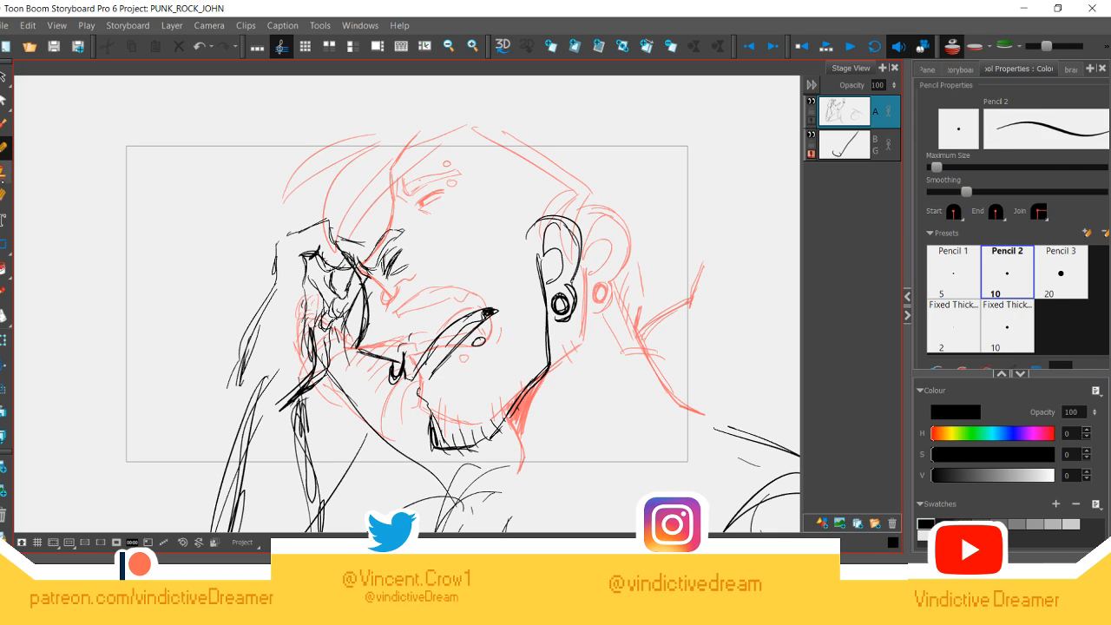
click(4, 195)
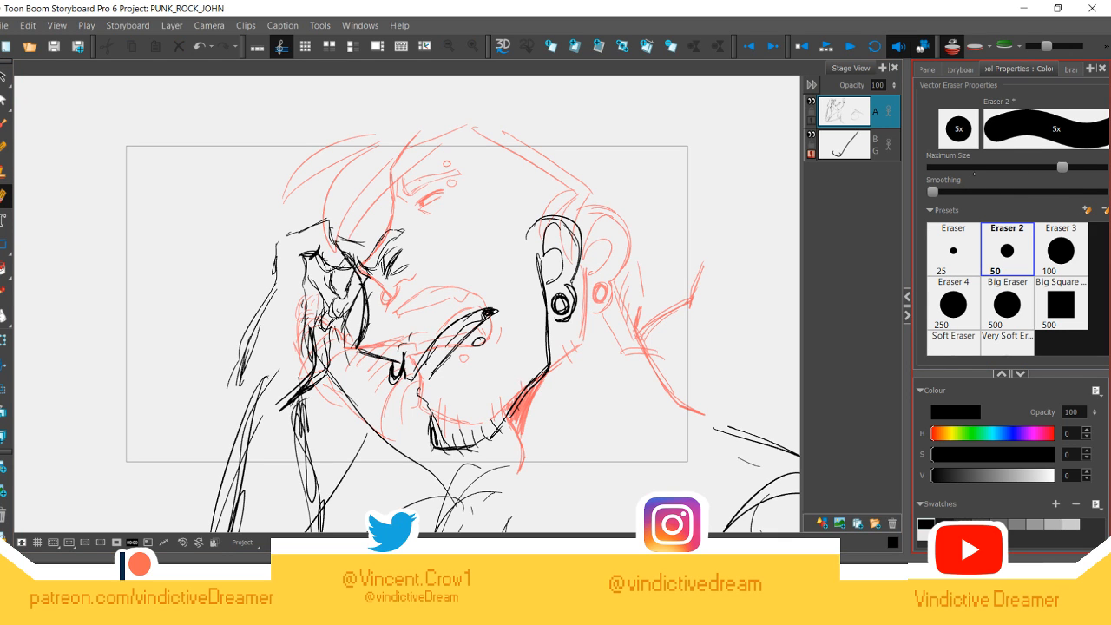
drag(1061, 167, 947, 167)
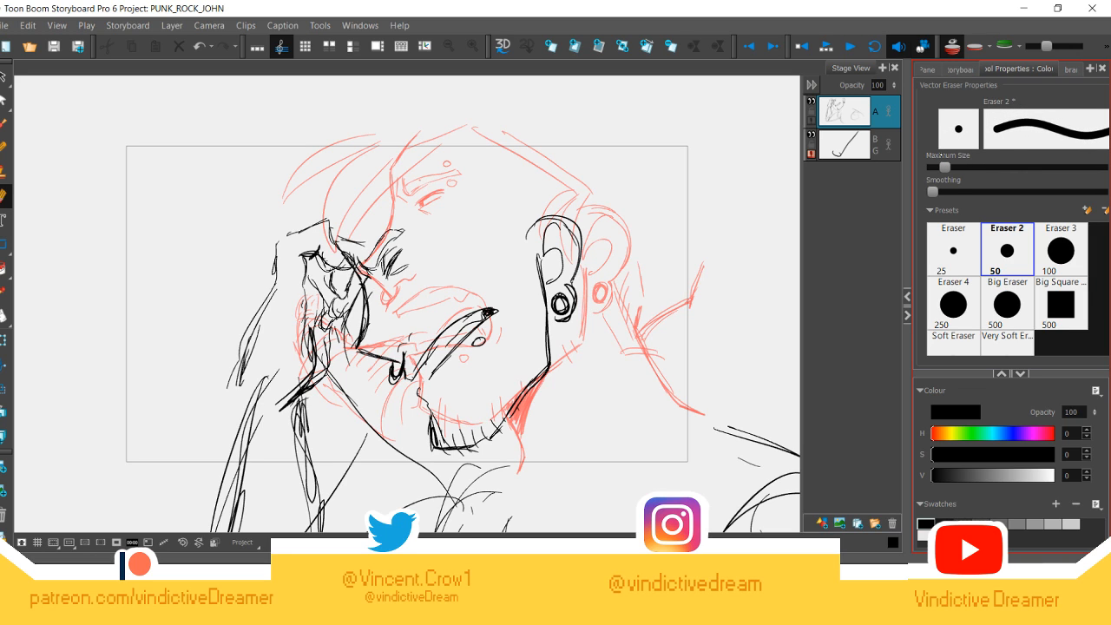
click(346, 256)
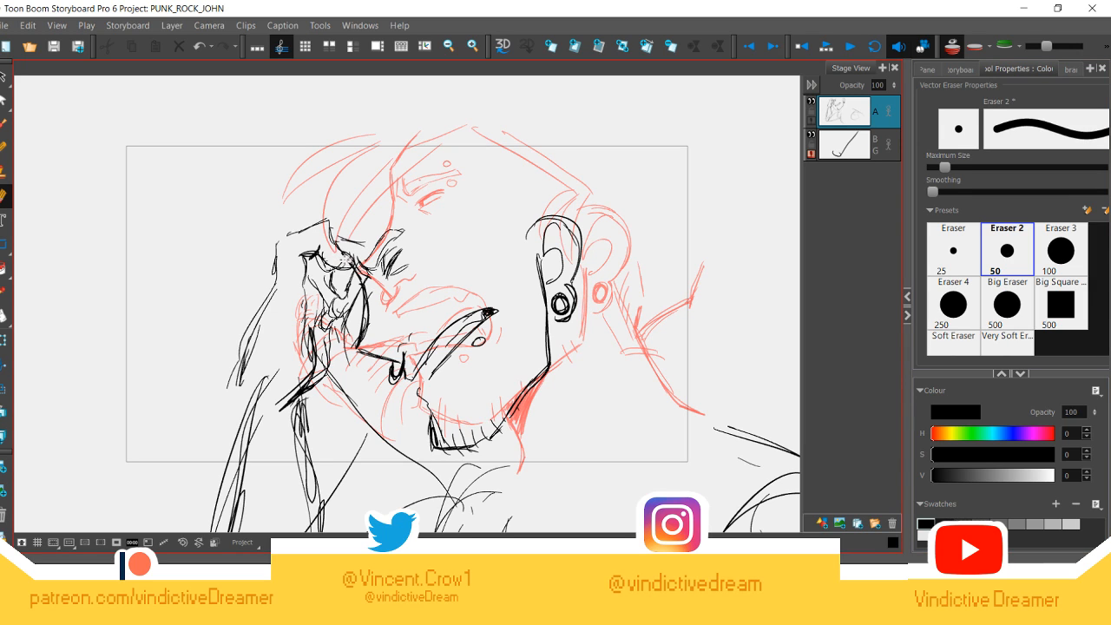
drag(346, 258, 347, 261)
key(ctrl+z)
right_click(351, 271)
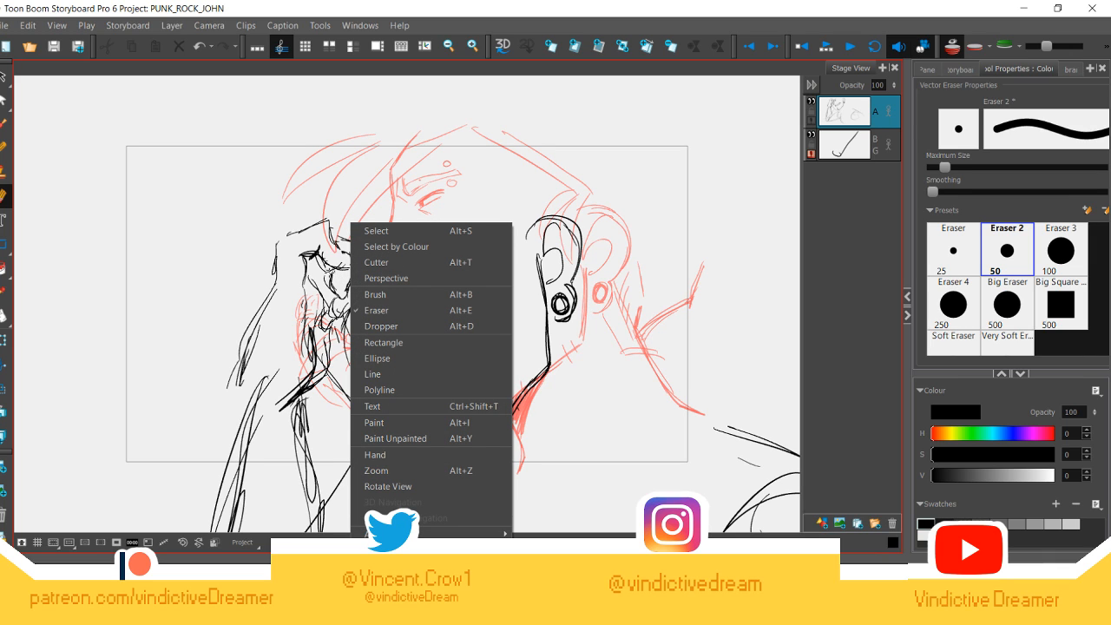
click(582, 105)
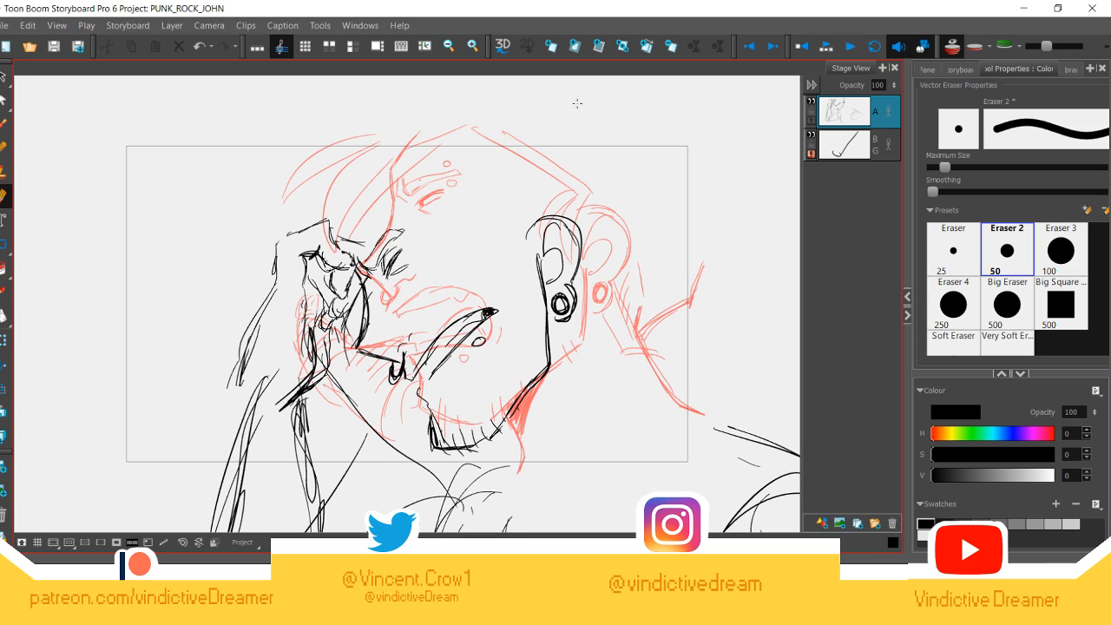
Step: Reinforce the outer edge of the raised forearm in pencil and add forehead strokes above the fingers
key(alt+x)
drag(252, 374, 222, 479)
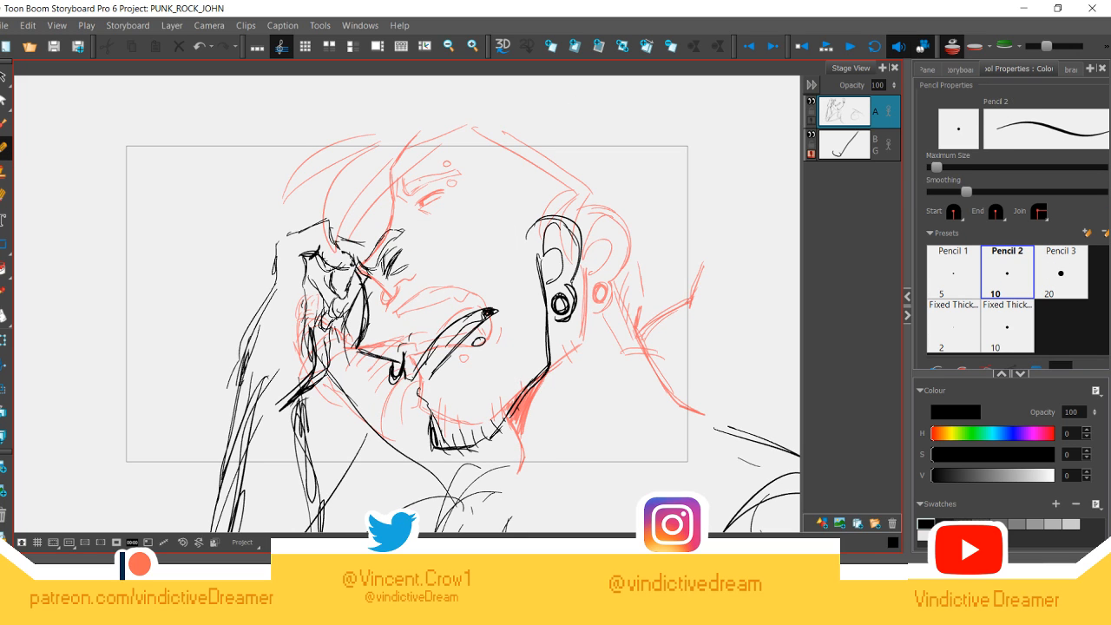
drag(246, 352, 218, 494)
drag(245, 382, 220, 483)
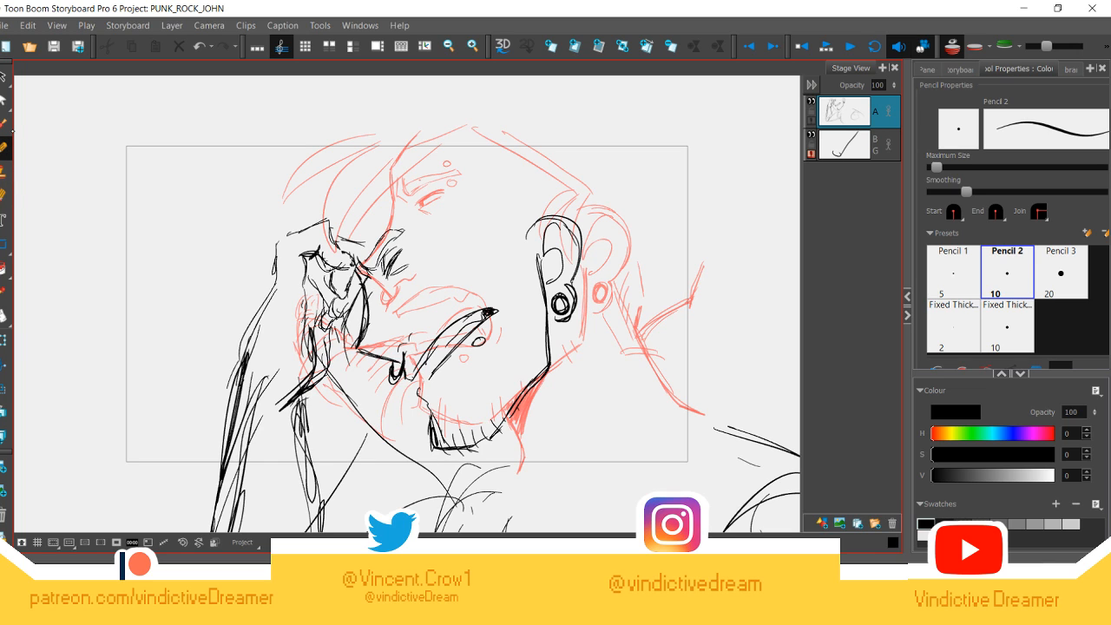
mouse_move(353, 208)
mouse_down()
mouse_move(345, 247)
mouse_move(346, 233)
mouse_up()
drag(360, 185, 349, 211)
Step: Draw the throat line and the nape curving into the shoulder, and hatch the shadow under the jaw
mouse_move(510, 422)
mouse_down()
mouse_move(531, 463)
mouse_move(522, 479)
mouse_up()
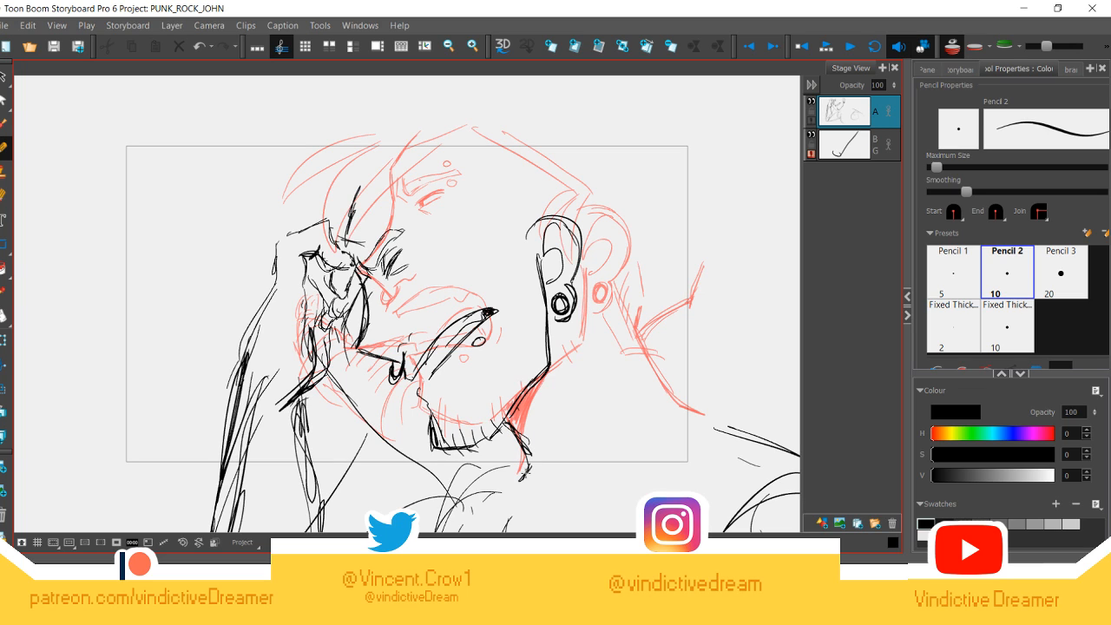
mouse_move(588, 300)
mouse_down()
mouse_move(618, 358)
mouse_move(653, 391)
mouse_up()
drag(618, 357, 745, 426)
drag(656, 397, 705, 414)
drag(636, 357, 693, 410)
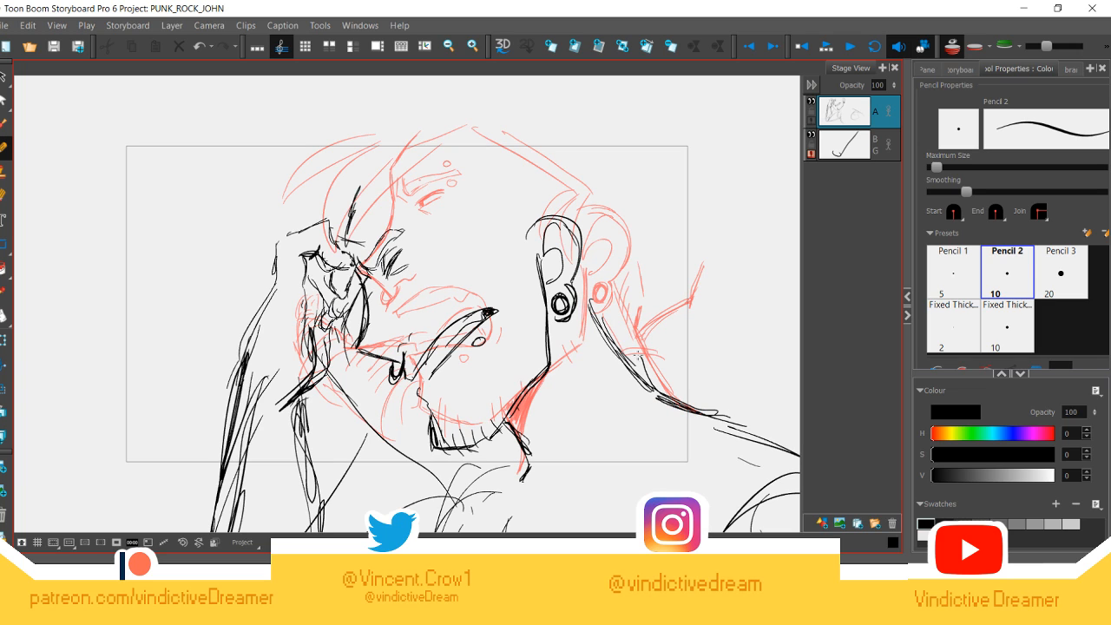
mouse_move(547, 373)
mouse_down()
mouse_move(519, 436)
mouse_move(514, 428)
mouse_up()
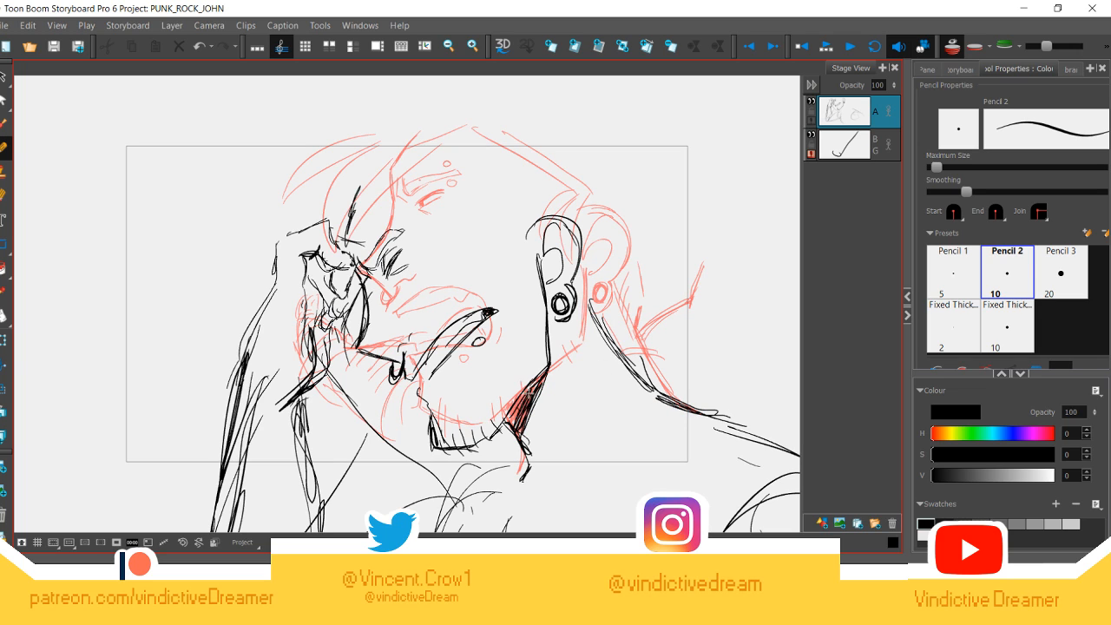
drag(533, 391, 507, 410)
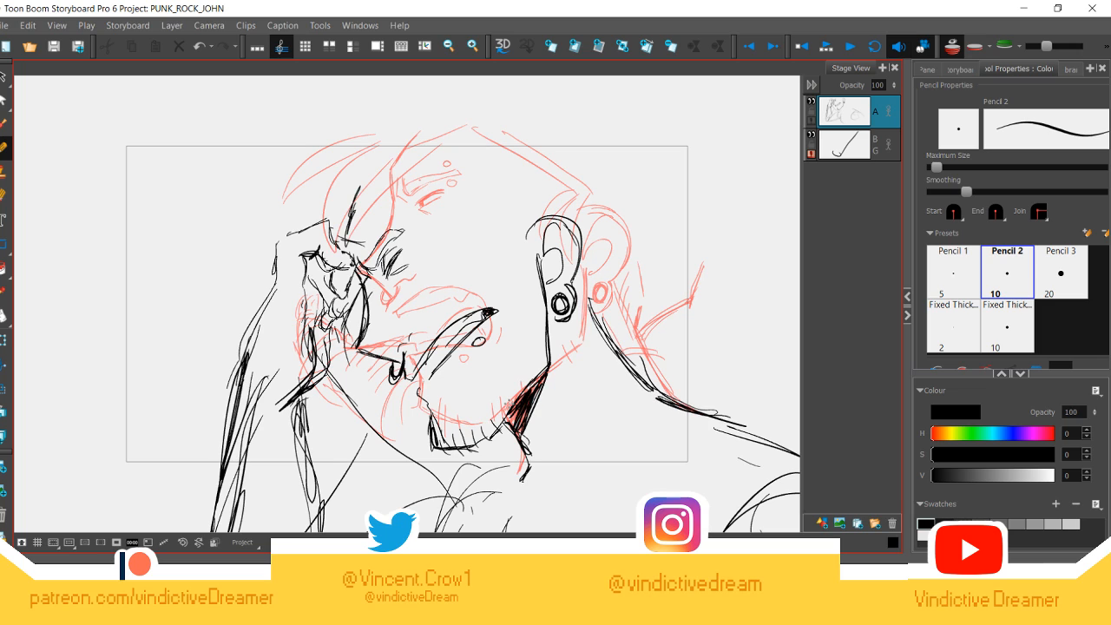
Step: Add collarbone strokes on the chest and extend the back of the neck up beside the ear
drag(684, 454, 599, 512)
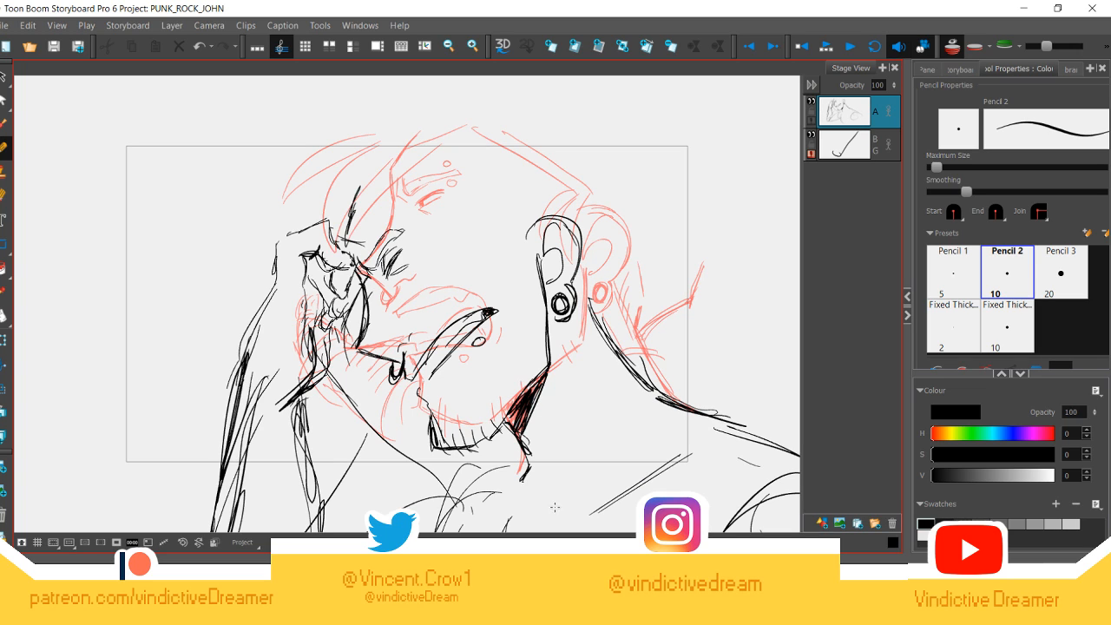
drag(534, 525, 544, 517)
mouse_move(592, 254)
mouse_down()
mouse_move(603, 333)
mouse_move(598, 318)
mouse_up()
mouse_move(592, 224)
mouse_down()
mouse_move(601, 299)
mouse_move(597, 265)
mouse_up()
Step: Sketch the top of the skull with hair strands sweeping forward over the forehead, plus strokes at the temple
mouse_move(418, 128)
mouse_down()
mouse_move(531, 200)
mouse_move(532, 214)
mouse_move(469, 163)
mouse_move(529, 213)
mouse_up()
mouse_move(365, 149)
mouse_down()
mouse_move(497, 203)
mouse_move(510, 196)
mouse_move(336, 166)
mouse_move(210, 186)
mouse_up()
mouse_move(328, 186)
mouse_down()
mouse_move(261, 203)
mouse_move(217, 293)
mouse_up()
drag(289, 221, 243, 278)
drag(372, 169, 342, 254)
drag(399, 131, 238, 175)
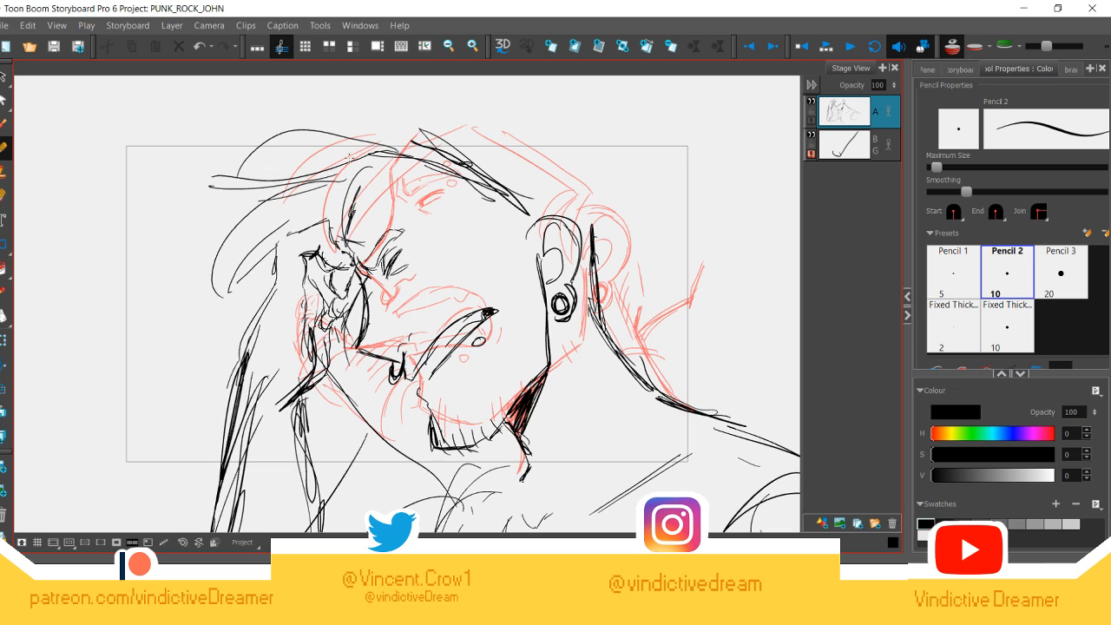
drag(356, 141, 286, 186)
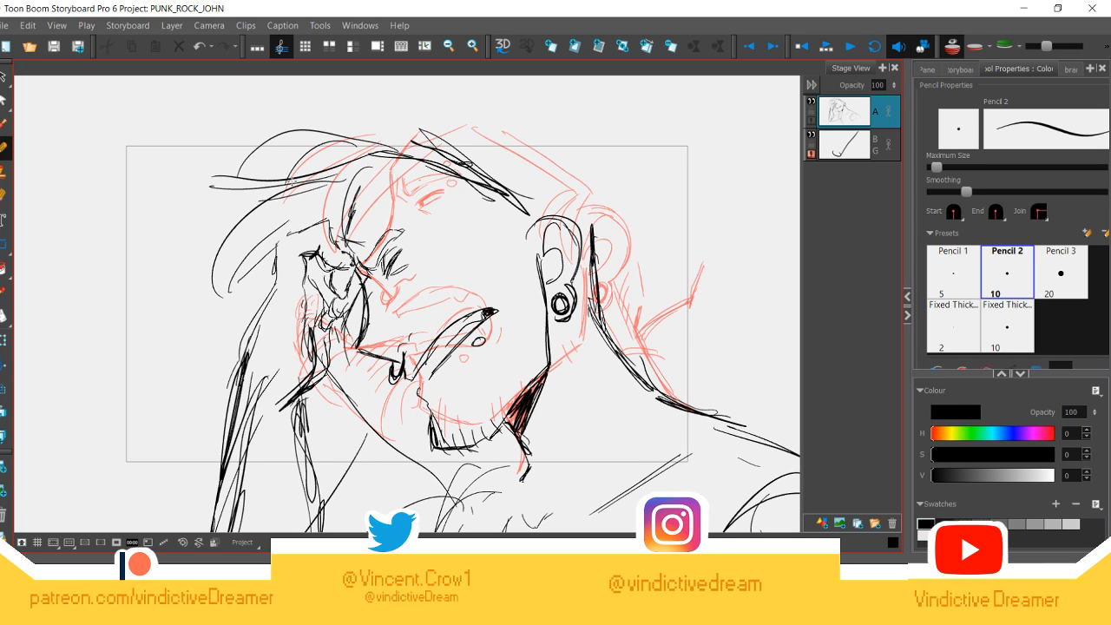
drag(346, 215, 417, 157)
mouse_move(509, 213)
mouse_down()
mouse_move(513, 300)
mouse_move(545, 260)
mouse_up()
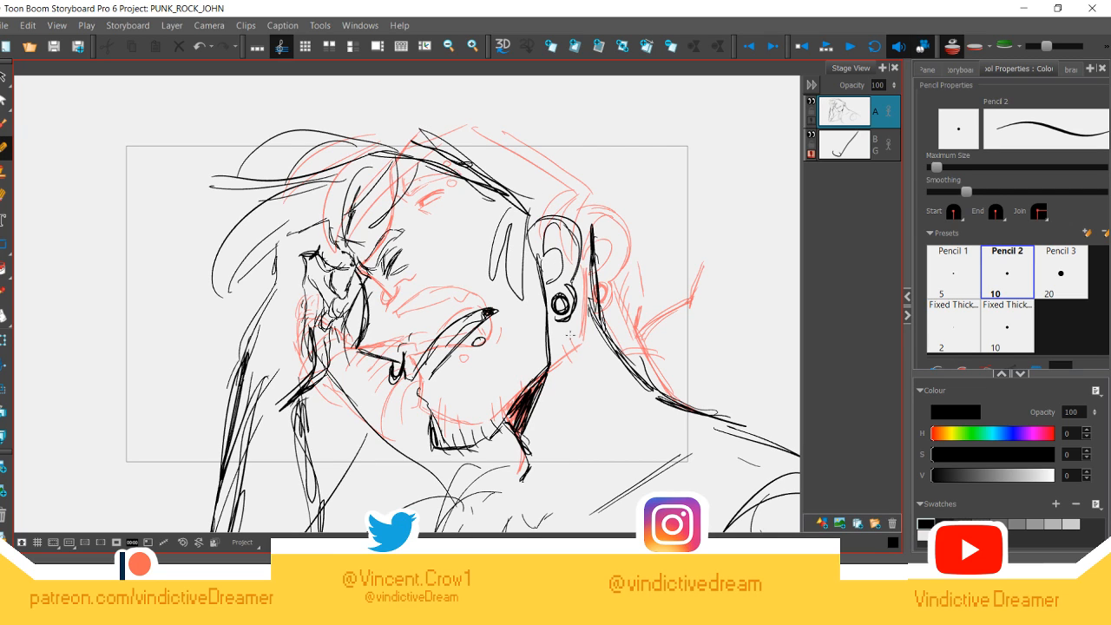
Step: Sketch the jagged outline of the hair behind the ear and down to the nape
mouse_move(562, 328)
mouse_down()
mouse_move(580, 359)
mouse_move(625, 342)
mouse_up()
mouse_move(582, 308)
mouse_down()
mouse_move(618, 333)
mouse_move(674, 225)
mouse_move(639, 142)
mouse_move(680, 179)
mouse_up()
drag(643, 144, 693, 208)
drag(677, 215, 642, 237)
drag(651, 241, 649, 280)
mouse_move(574, 141)
mouse_down()
mouse_move(631, 196)
mouse_move(617, 217)
mouse_up()
drag(641, 139, 697, 209)
drag(582, 310, 630, 336)
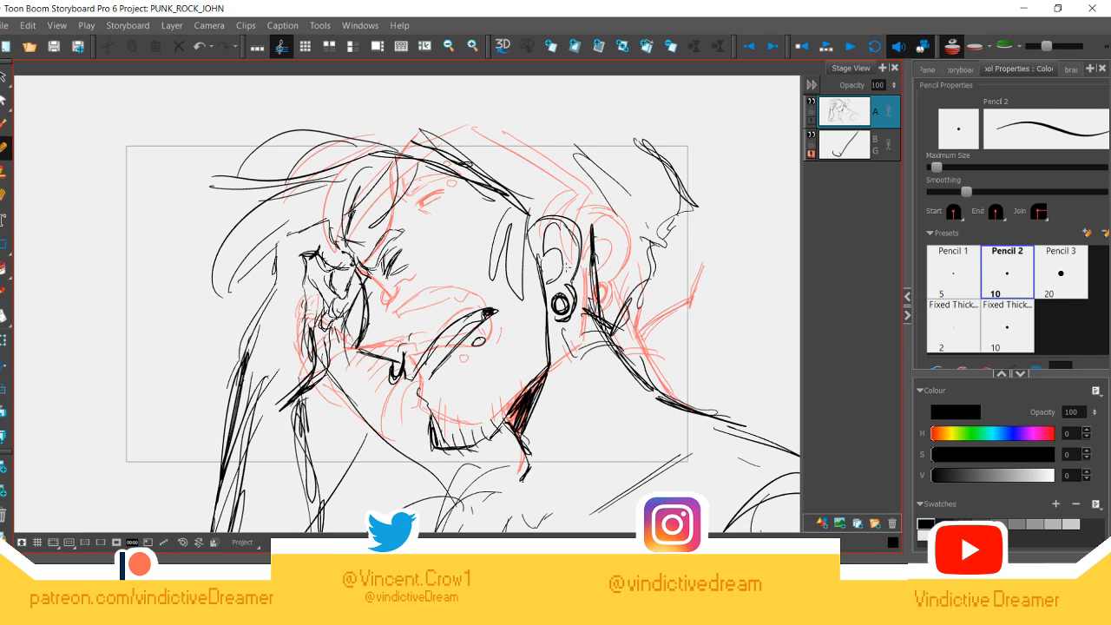
Step: Strengthen the shoulder line and add vertical strokes down the neck and upper chest
drag(634, 387, 739, 420)
drag(572, 375, 569, 467)
drag(570, 410, 568, 509)
drag(516, 430, 531, 509)
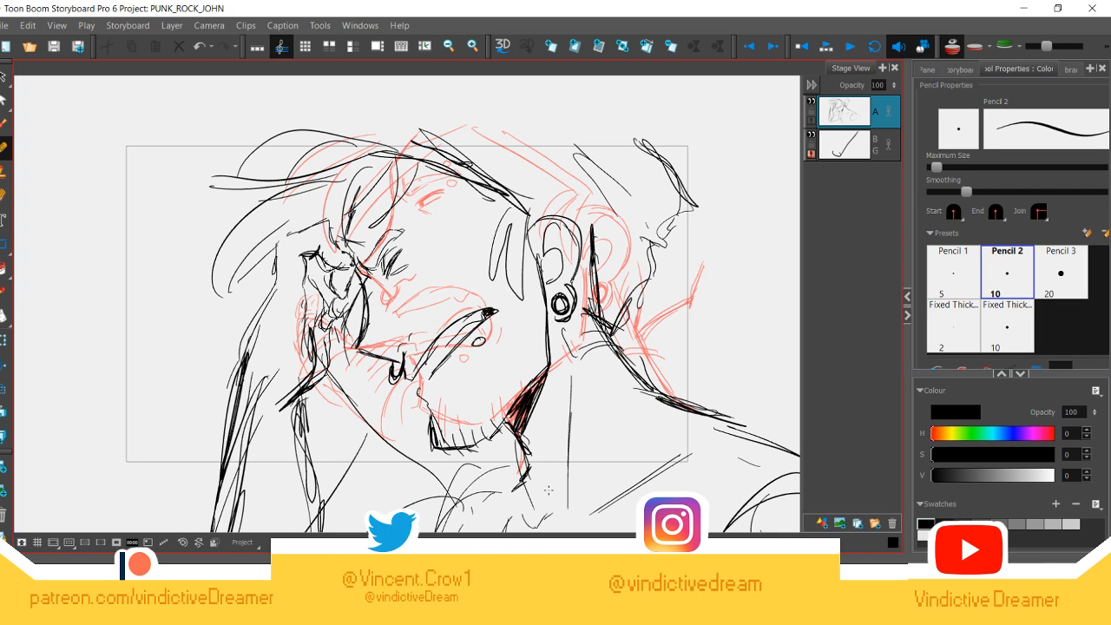
Step: Reinforce the outer edge of the raised hand and the wrist lines beside the jaw
drag(276, 244, 265, 306)
drag(277, 263, 265, 307)
mouse_move(304, 351)
mouse_down()
mouse_move(323, 346)
mouse_move(322, 382)
mouse_move(343, 365)
mouse_up()
mouse_move(339, 321)
mouse_down()
mouse_move(334, 361)
mouse_move(345, 370)
mouse_move(316, 386)
mouse_up()
drag(346, 344, 328, 375)
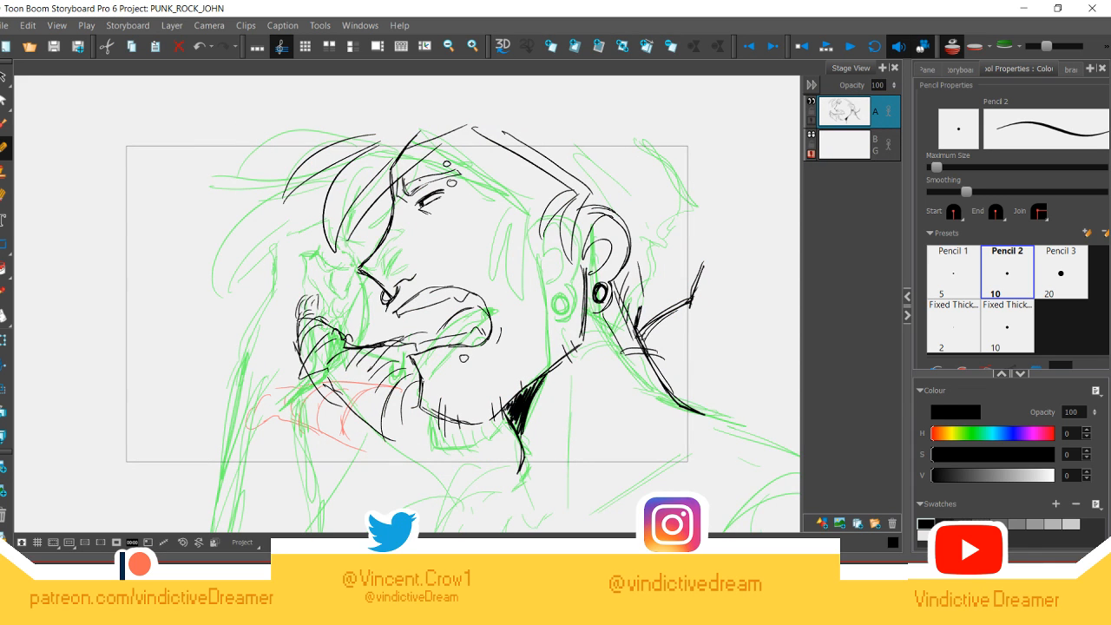
Step: Insert a new panel after the shouting pose and rough in the head circle on layer B
right_click(604, 351)
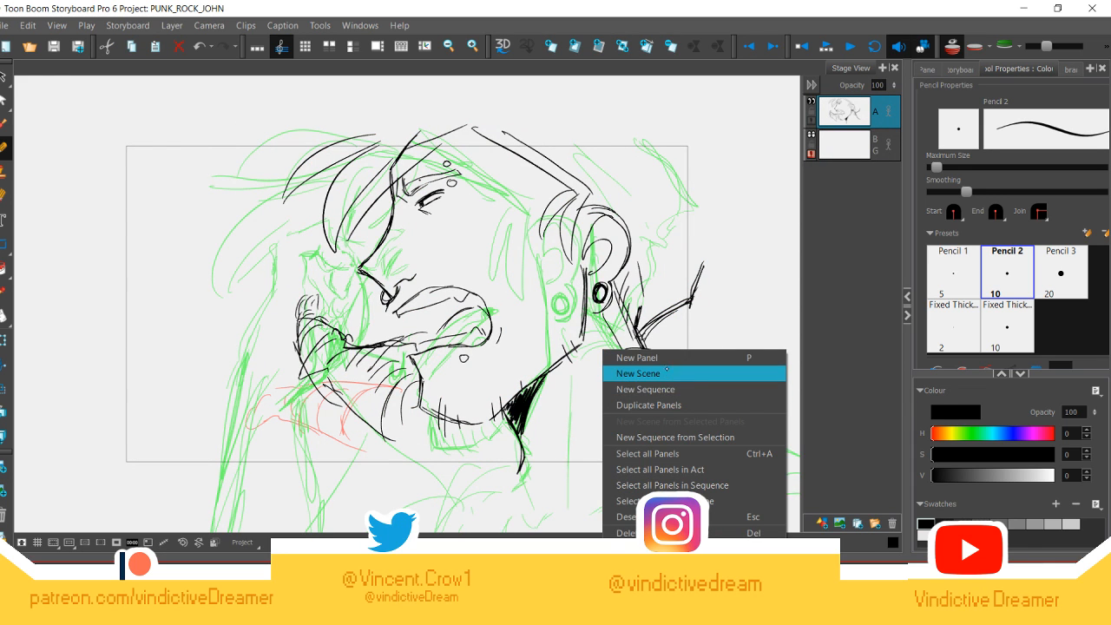
click(670, 358)
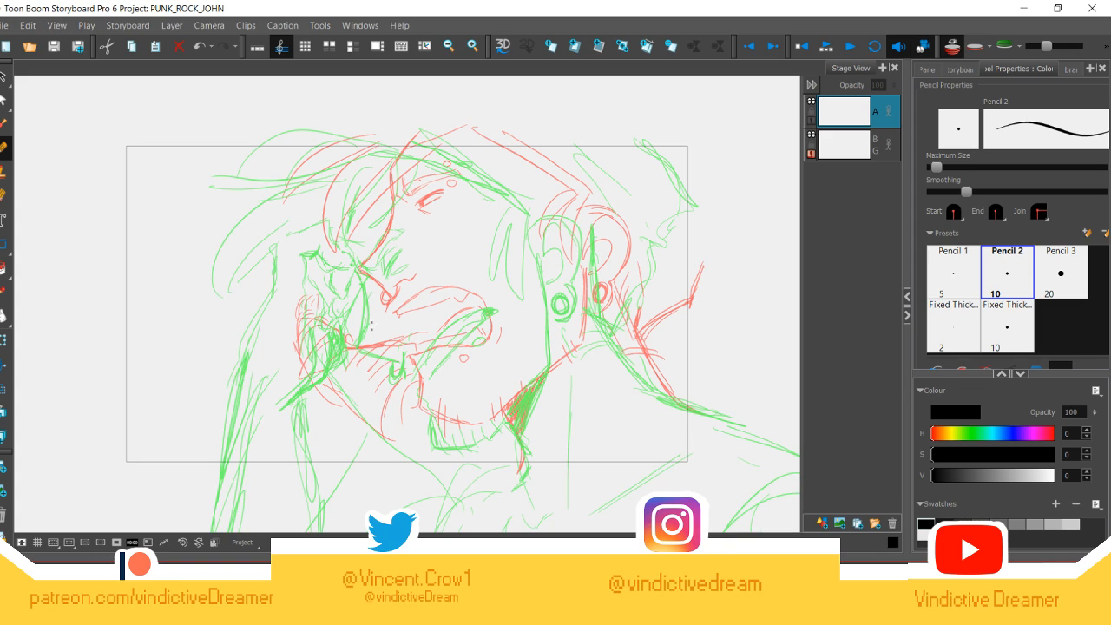
click(838, 148)
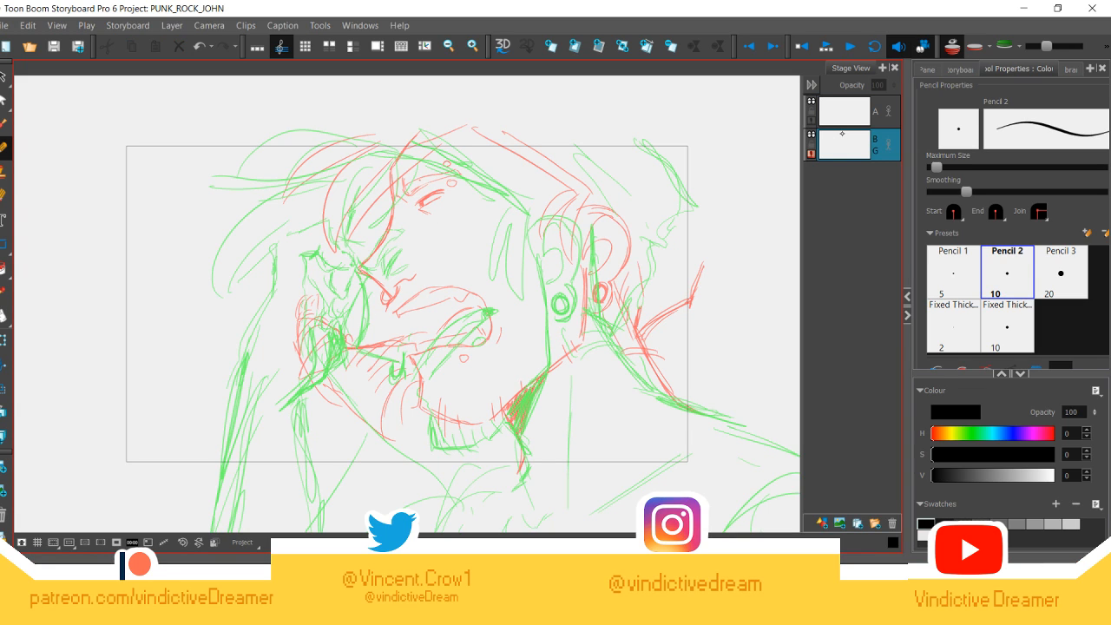
mouse_move(455, 174)
mouse_down()
mouse_move(535, 252)
mouse_move(412, 163)
mouse_move(504, 289)
mouse_move(463, 129)
mouse_move(482, 302)
mouse_move(460, 105)
mouse_move(534, 298)
mouse_move(395, 139)
mouse_move(559, 245)
mouse_move(362, 193)
mouse_move(566, 187)
mouse_move(556, 147)
mouse_move(440, 296)
mouse_move(486, 296)
mouse_up()
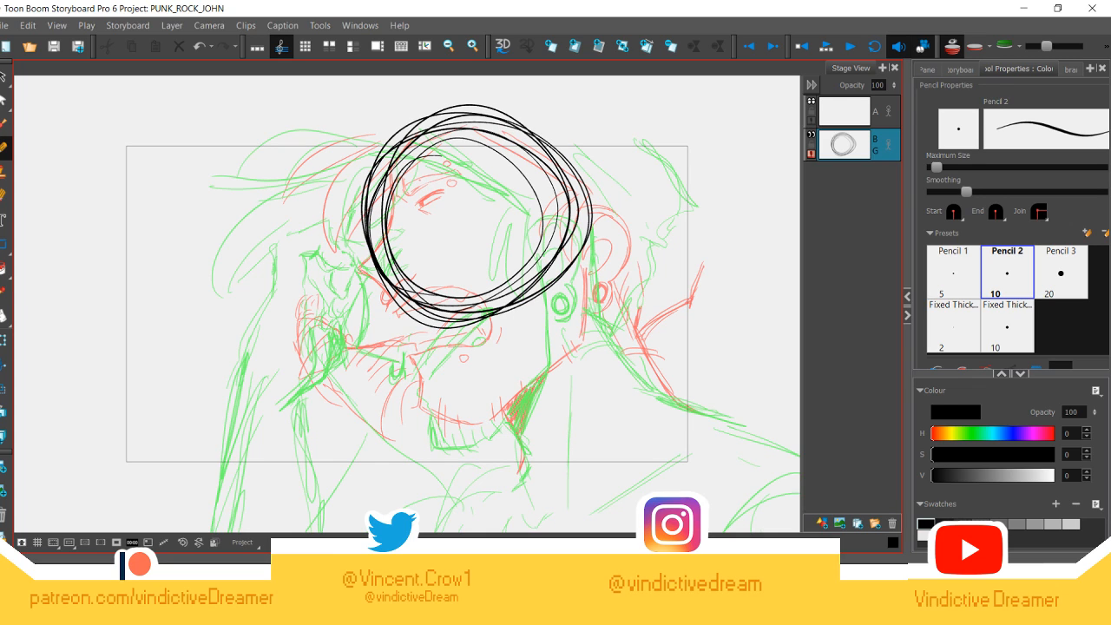
Step: Replace the rough head circle on layer B with a cleaner pencil circle and return to layer A
click(846, 111)
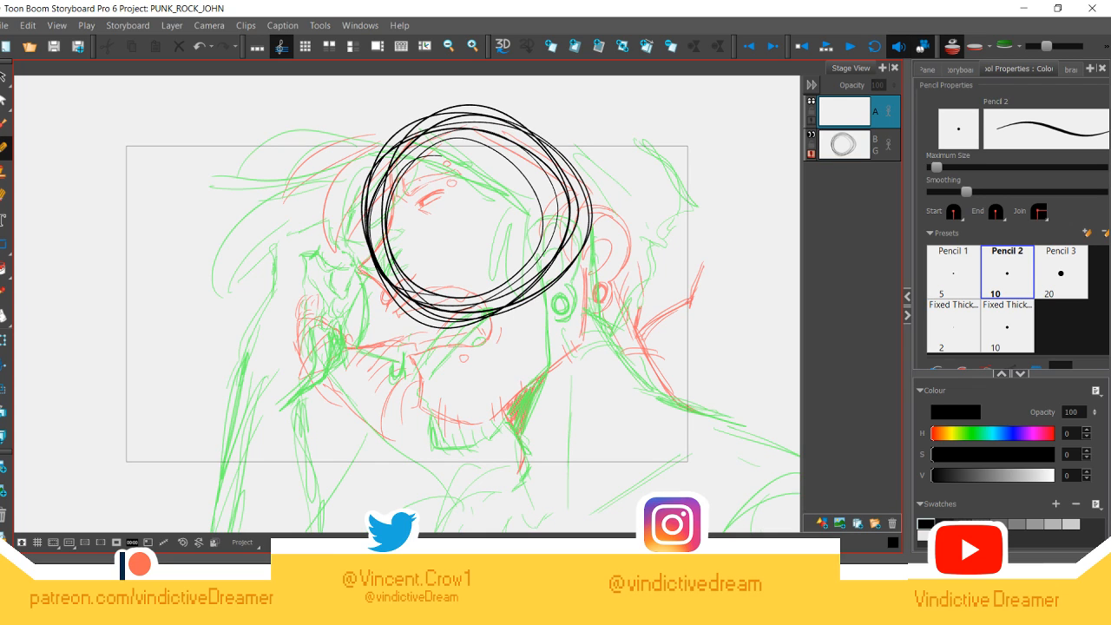
click(842, 144)
click(5, 195)
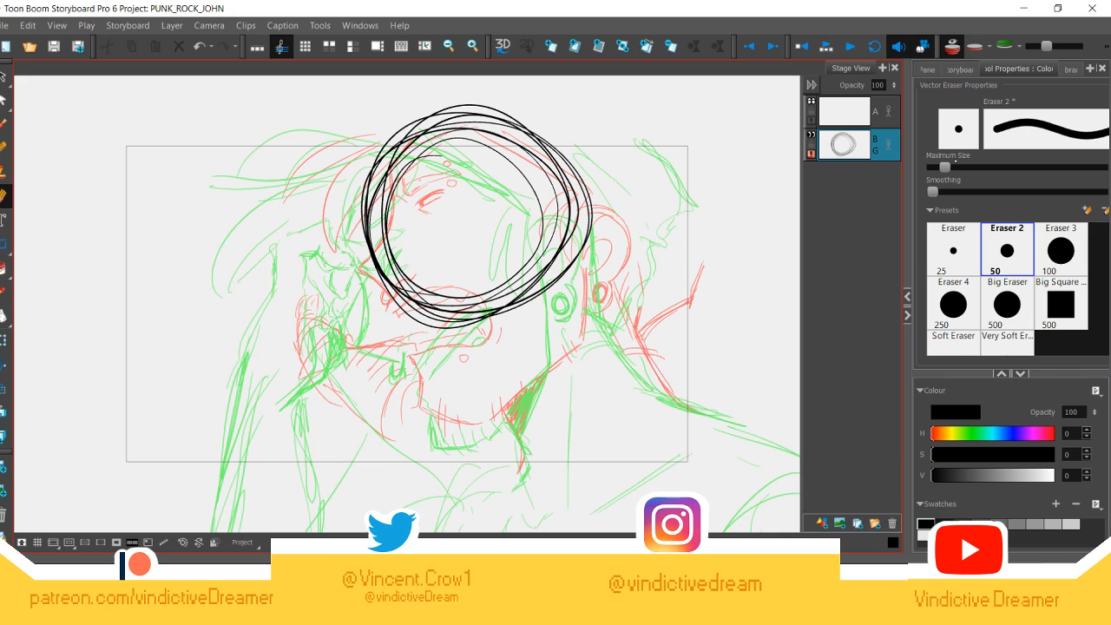
drag(945, 166, 1009, 167)
mouse_move(608, 230)
mouse_down()
mouse_move(390, 365)
mouse_move(548, 191)
mouse_move(467, 223)
mouse_move(563, 136)
mouse_move(365, 141)
mouse_move(441, 98)
mouse_move(365, 219)
mouse_move(469, 117)
mouse_move(434, 127)
mouse_move(515, 323)
mouse_up()
key(ctrl+z)
key(alt+/)
click(877, 113)
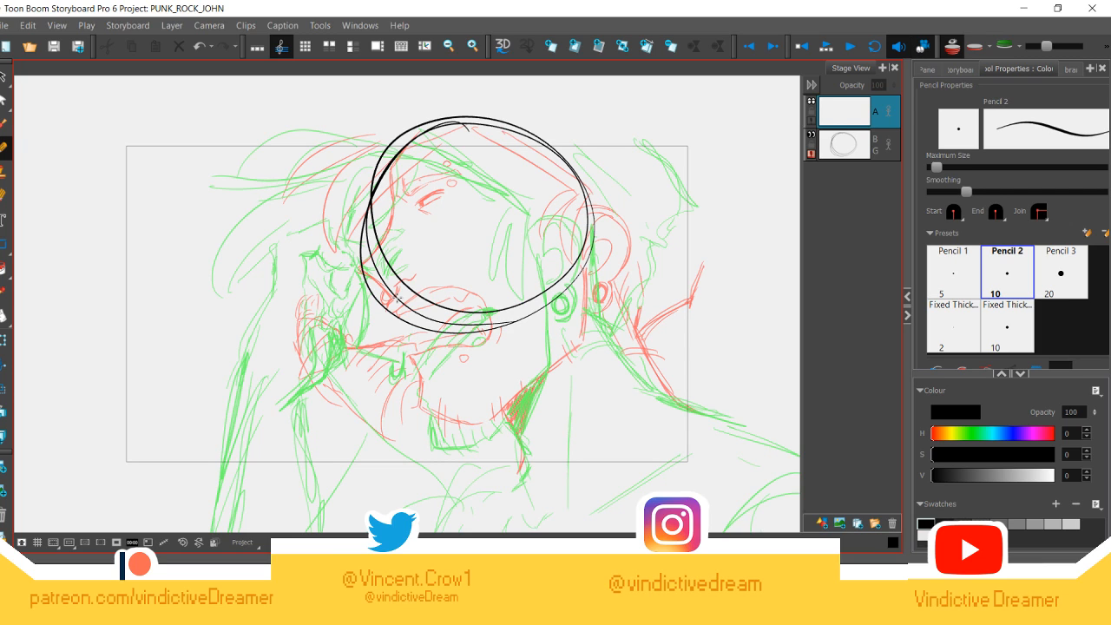
mouse_move(356, 213)
mouse_down()
mouse_move(349, 280)
mouse_move(351, 254)
mouse_move(380, 278)
mouse_move(351, 258)
mouse_move(380, 279)
mouse_move(395, 320)
mouse_up()
drag(380, 280, 391, 344)
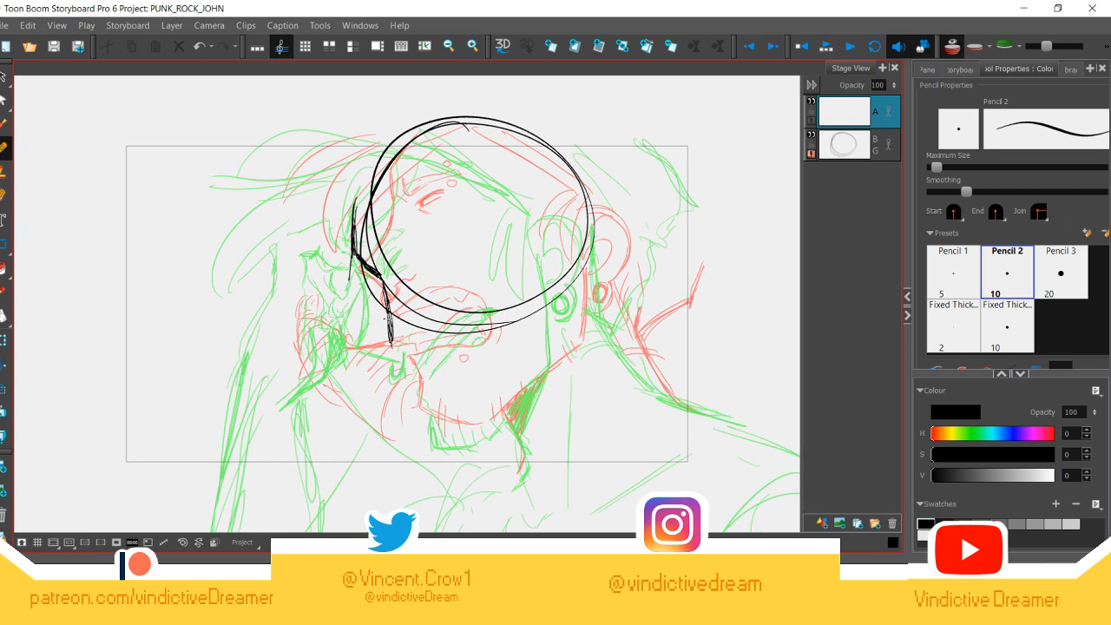
key(alt+e)
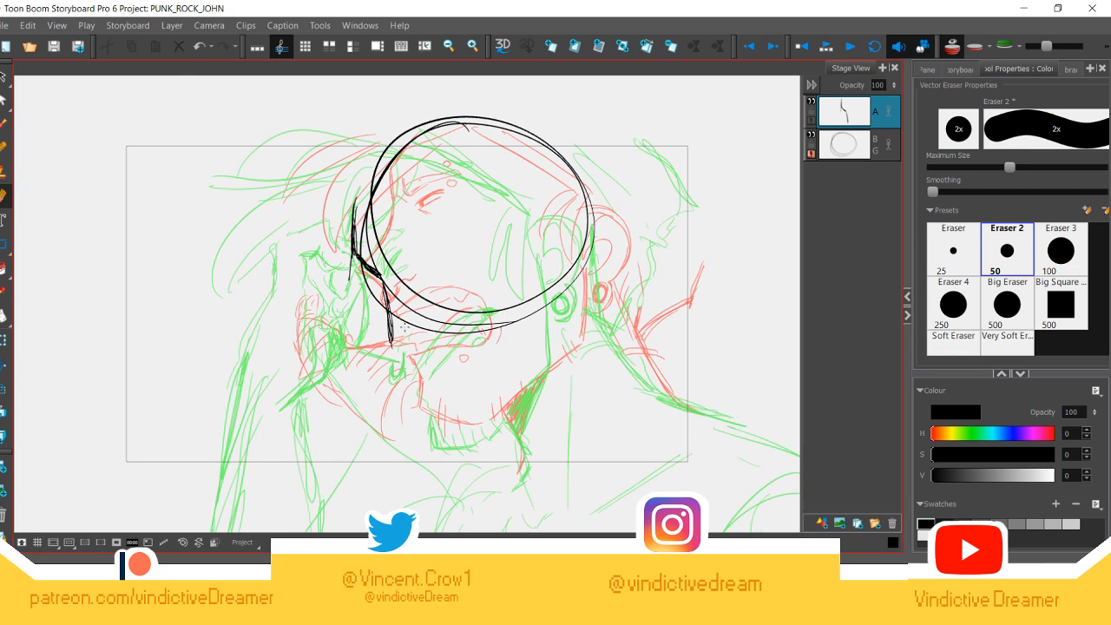
mouse_move(402, 345)
mouse_down()
mouse_move(347, 261)
mouse_move(335, 200)
mouse_up()
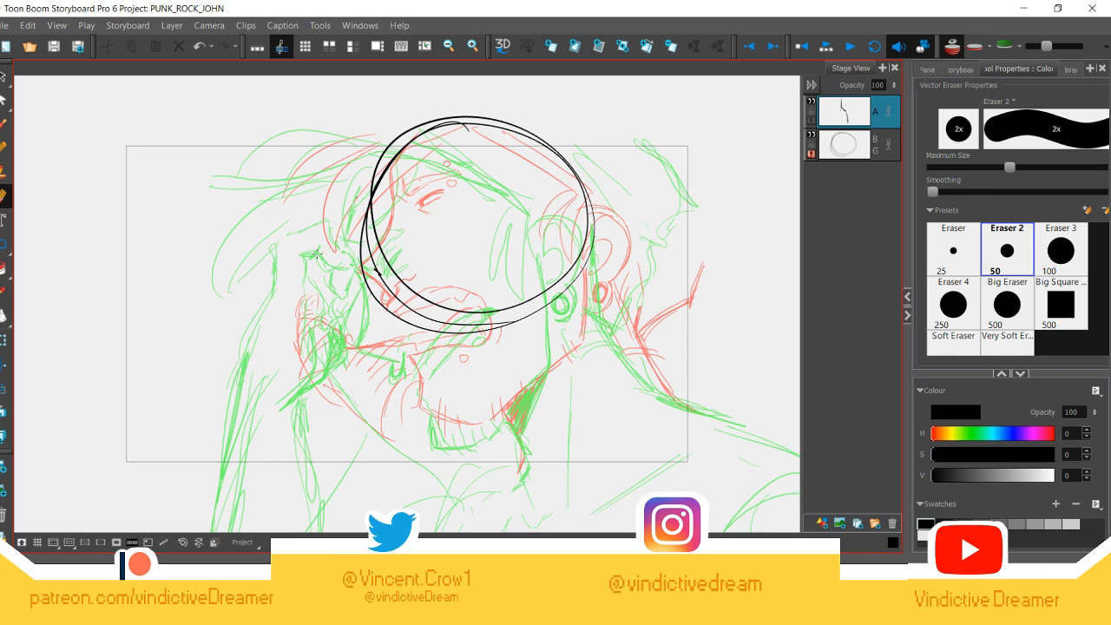
Step: Draw three guide arrows pointing outward from the mouth, brow and nose areas in pencil on layer A
key(alt+/)
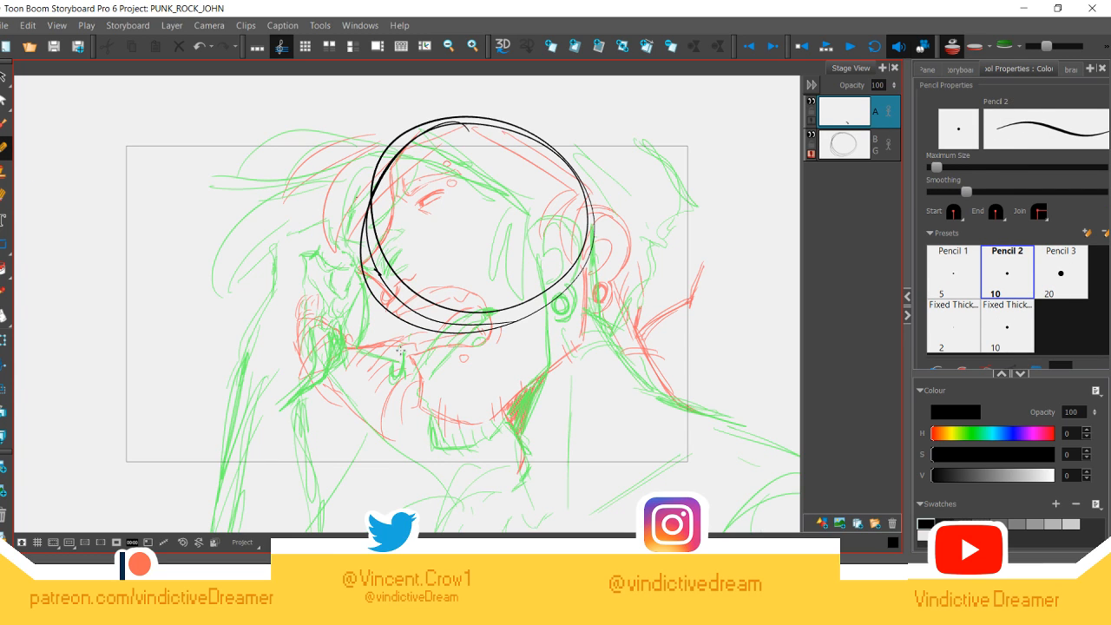
mouse_move(414, 348)
mouse_down()
mouse_move(327, 415)
mouse_move(351, 408)
mouse_up()
mouse_move(365, 228)
mouse_down()
mouse_move(310, 224)
mouse_move(172, 190)
mouse_move(253, 204)
mouse_move(193, 196)
mouse_move(219, 232)
mouse_up()
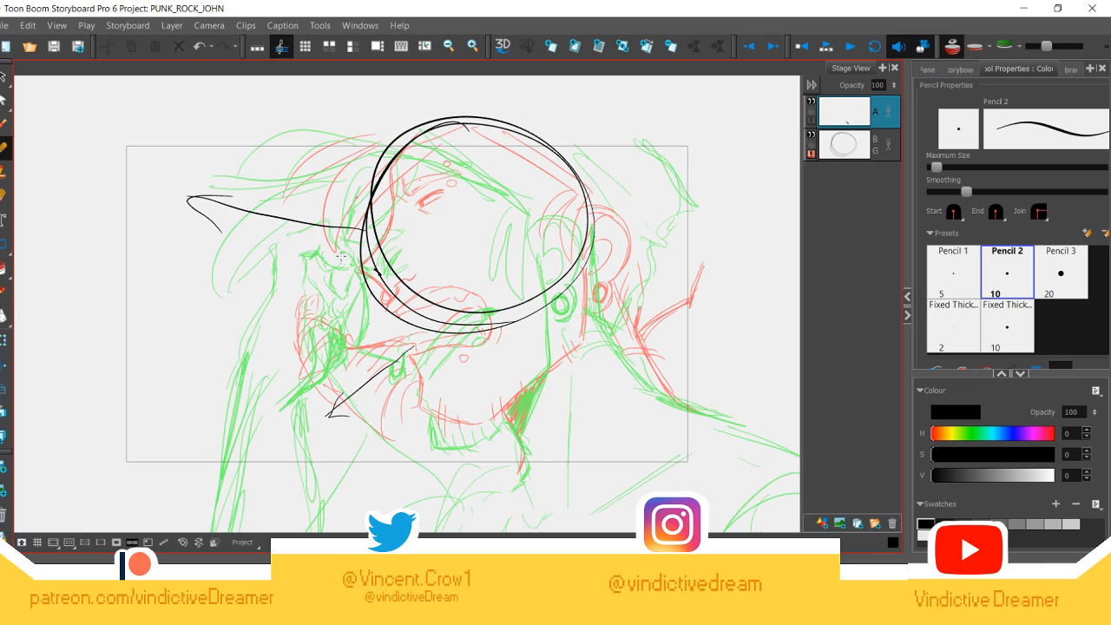
mouse_move(372, 266)
mouse_down()
mouse_move(216, 301)
mouse_move(240, 286)
mouse_move(221, 310)
mouse_up()
Step: Draw the face profile from brow and nose through the mouth and chin to the back of the jaw
mouse_move(354, 207)
mouse_down()
mouse_move(364, 171)
mouse_move(350, 208)
mouse_move(362, 245)
mouse_move(349, 300)
mouse_up()
mouse_move(363, 259)
mouse_down()
mouse_move(349, 309)
mouse_move(401, 320)
mouse_move(391, 318)
mouse_move(417, 293)
mouse_move(385, 330)
mouse_up()
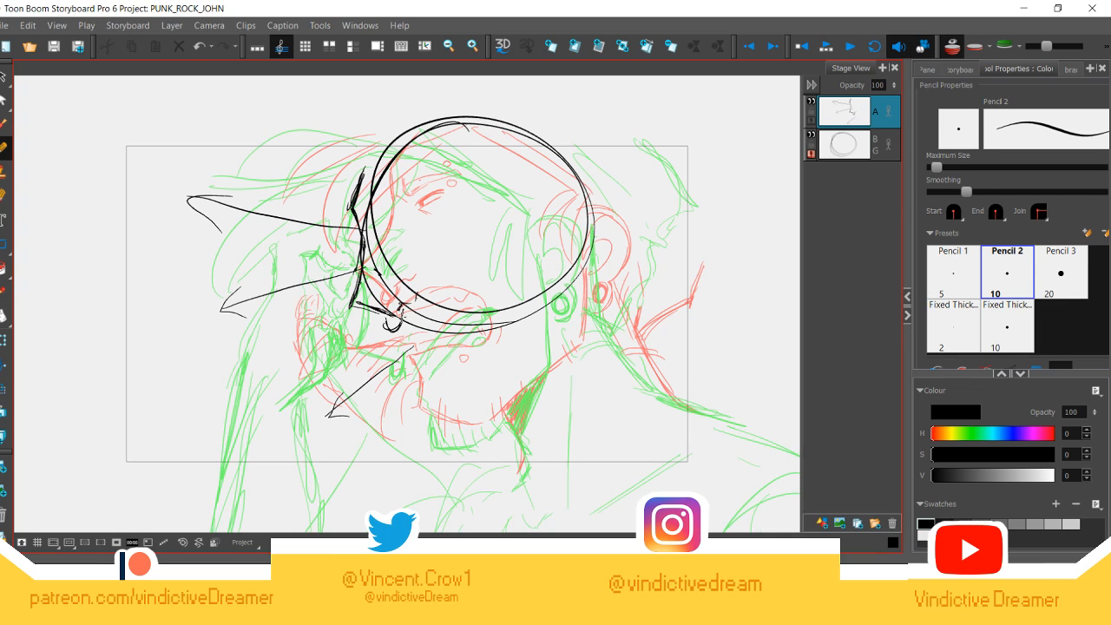
drag(401, 312, 398, 337)
key(ctrl+z)
mouse_move(408, 333)
mouse_down()
mouse_move(442, 315)
mouse_move(453, 341)
mouse_move(424, 362)
mouse_move(410, 345)
mouse_move(424, 335)
mouse_move(427, 400)
mouse_move(477, 422)
mouse_move(557, 344)
mouse_up()
mouse_move(565, 276)
mouse_down()
mouse_move(560, 347)
mouse_move(562, 334)
mouse_up()
Step: Draw the ear at the back edge of the head circle, with its inner folds and round earring
mouse_move(557, 235)
mouse_down()
mouse_move(552, 212)
mouse_move(587, 198)
mouse_move(594, 265)
mouse_move(570, 309)
mouse_up()
mouse_move(585, 266)
mouse_down()
mouse_move(588, 287)
mouse_move(570, 305)
mouse_up()
drag(571, 283, 575, 278)
mouse_move(557, 201)
mouse_down()
mouse_move(584, 263)
mouse_move(590, 214)
mouse_move(561, 249)
mouse_up()
drag(559, 231, 589, 271)
drag(586, 233, 587, 253)
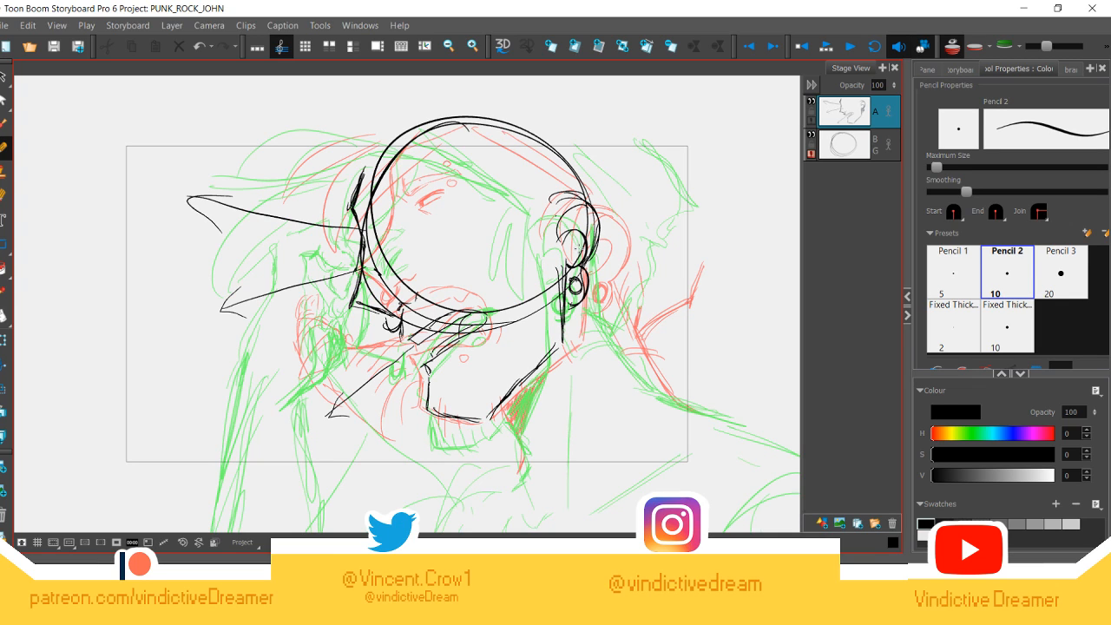
Step: Reinforce the chin and draw the throat, the nape down to the shoulder and the collarbone strokes
drag(431, 378, 432, 411)
mouse_move(502, 406)
mouse_down()
mouse_move(524, 447)
mouse_move(519, 474)
mouse_move(526, 446)
mouse_up()
mouse_move(608, 318)
mouse_down()
mouse_move(635, 368)
mouse_move(617, 317)
mouse_move(660, 387)
mouse_move(690, 400)
mouse_move(597, 512)
mouse_up()
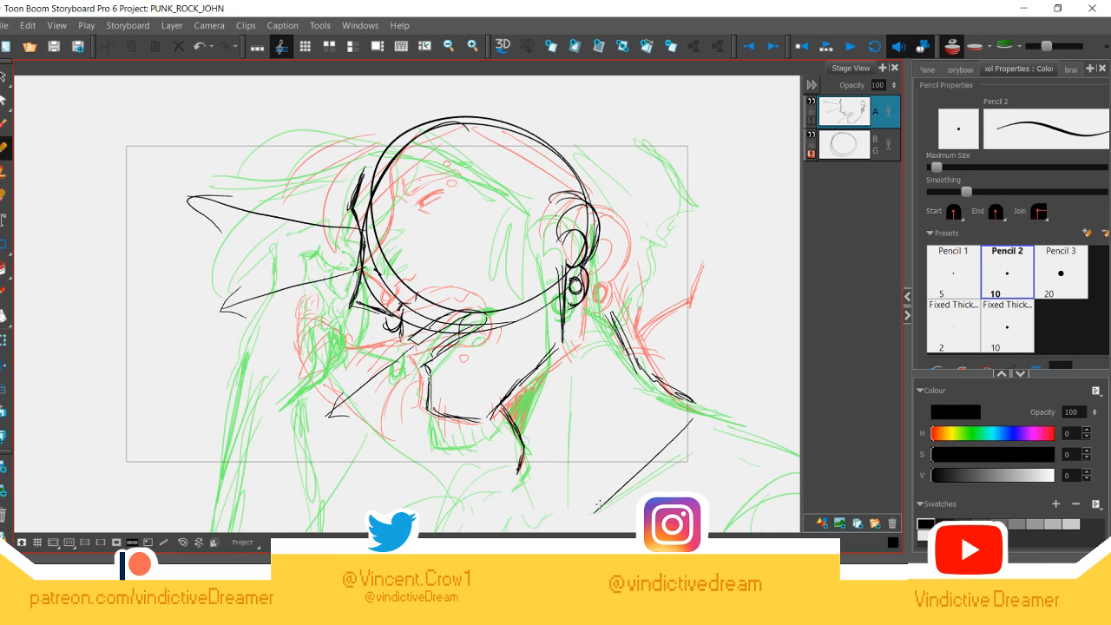
mouse_move(670, 418)
mouse_down()
mouse_move(567, 534)
mouse_move(636, 461)
mouse_move(583, 512)
mouse_up()
drag(520, 476, 530, 502)
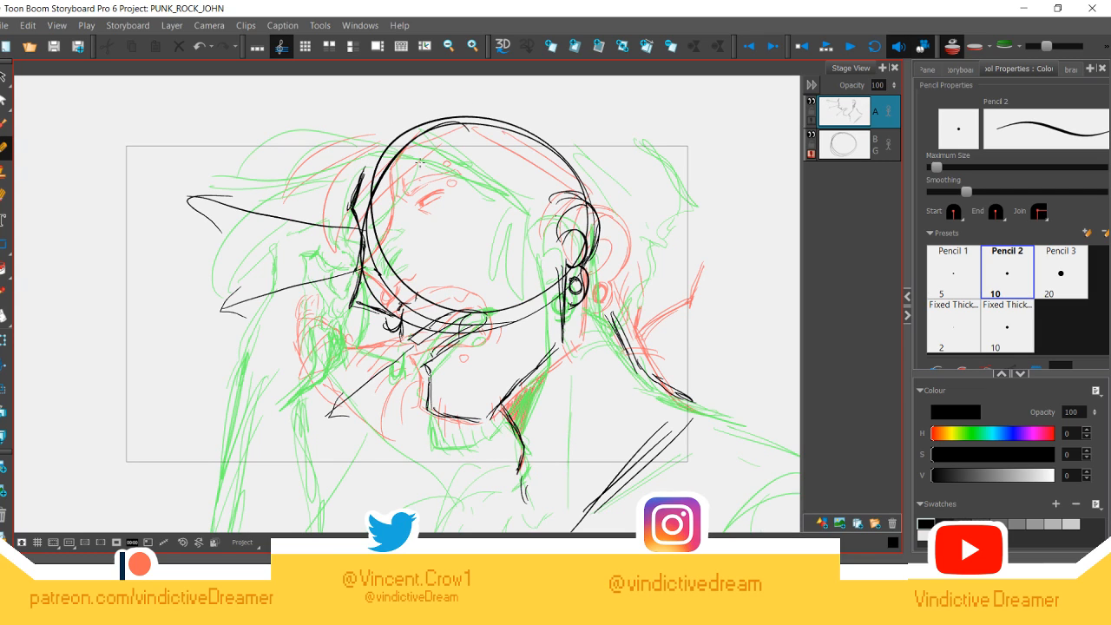
Step: Draw the hairline across the top of the head circle and the sideburn strokes in front of the ear
mouse_move(382, 150)
mouse_down()
mouse_move(436, 147)
mouse_move(535, 184)
mouse_up()
mouse_move(410, 144)
mouse_down()
mouse_move(461, 149)
mouse_move(535, 184)
mouse_up()
mouse_move(459, 156)
mouse_down()
mouse_move(545, 201)
mouse_move(516, 245)
mouse_move(524, 266)
mouse_up()
mouse_move(547, 213)
mouse_down()
mouse_move(545, 295)
mouse_move(546, 280)
mouse_up()
drag(431, 149, 523, 172)
drag(533, 214, 519, 271)
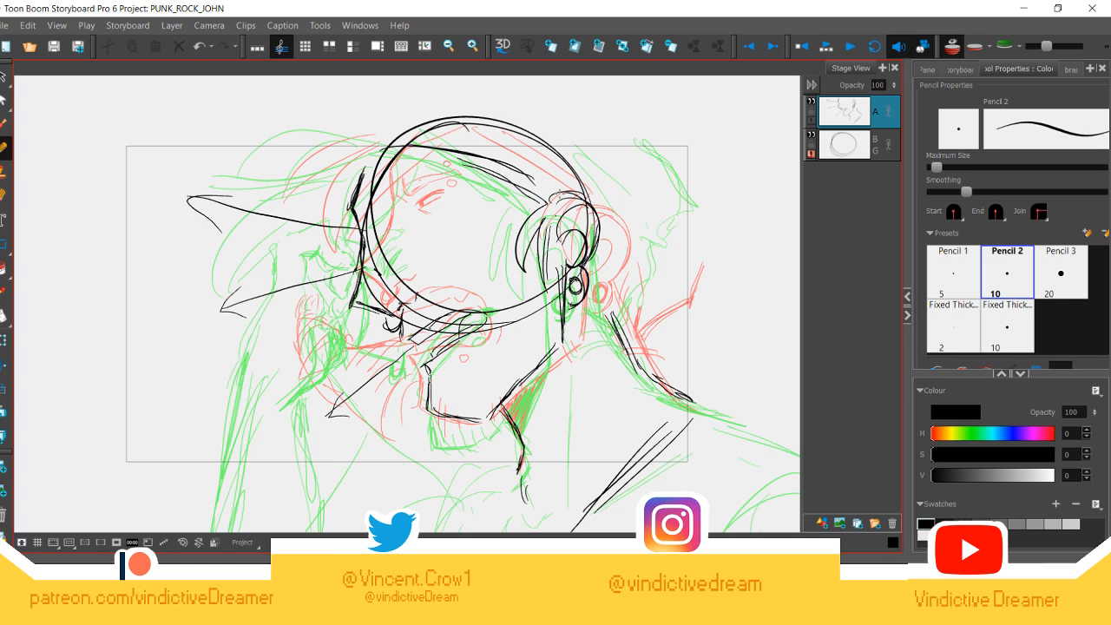
Step: Draw the long fringe locks sweeping forward from the forehead past the brow
mouse_move(380, 150)
mouse_down()
mouse_move(282, 170)
mouse_move(358, 164)
mouse_move(297, 169)
mouse_move(265, 293)
mouse_up()
mouse_move(335, 210)
mouse_down()
mouse_move(268, 297)
mouse_move(290, 266)
mouse_up()
drag(334, 224, 322, 287)
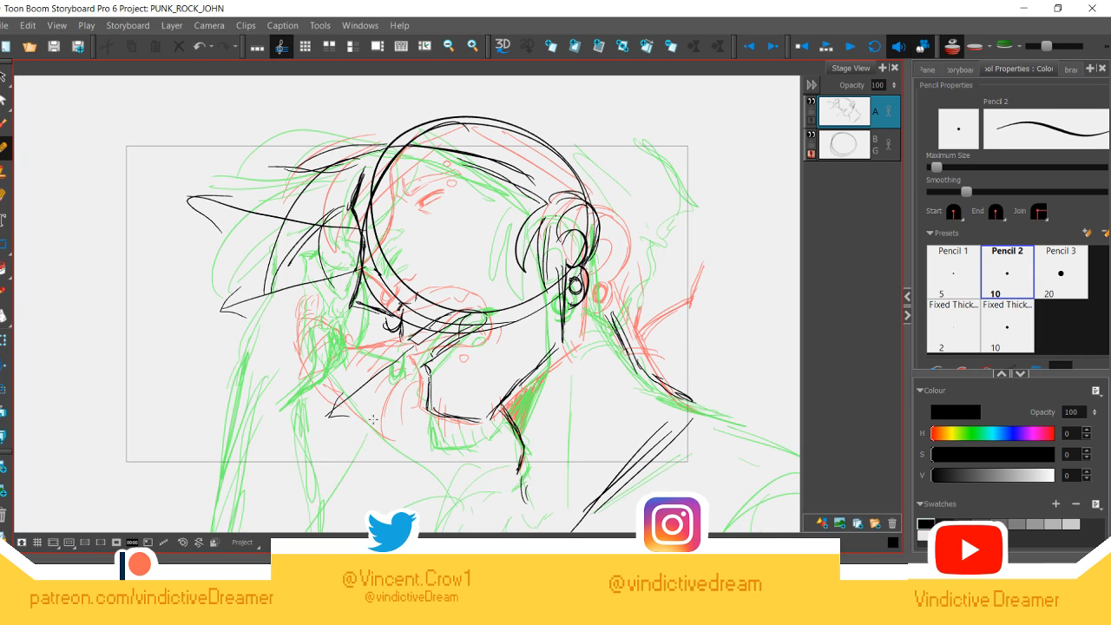
Step: Try sketching a clenched fist in front of the chin, with boxy fingers and the back of the hand
mouse_move(317, 398)
mouse_down()
mouse_move(364, 372)
mouse_move(314, 407)
mouse_move(356, 376)
mouse_move(369, 433)
mouse_move(317, 415)
mouse_move(387, 427)
mouse_move(379, 372)
mouse_move(365, 431)
mouse_up()
mouse_move(342, 375)
mouse_down()
mouse_move(352, 436)
mouse_move(333, 422)
mouse_up()
drag(382, 379, 314, 445)
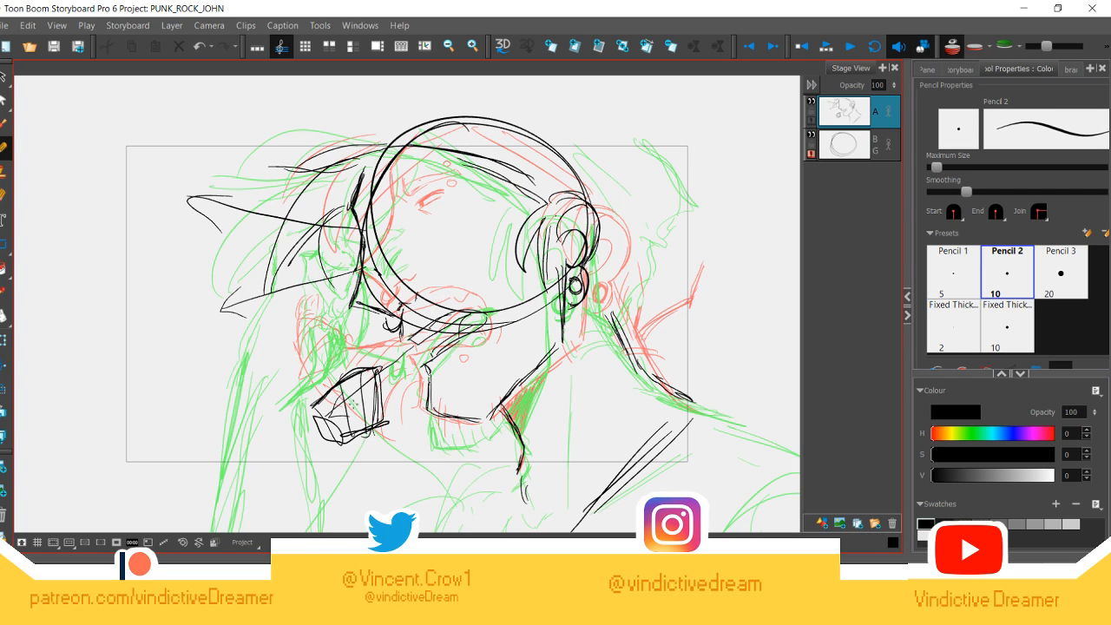
mouse_move(380, 377)
mouse_down()
mouse_move(403, 371)
mouse_move(395, 417)
mouse_up()
mouse_move(396, 363)
mouse_down()
mouse_move(396, 392)
mouse_move(366, 368)
mouse_move(397, 413)
mouse_up()
mouse_move(384, 422)
mouse_down()
mouse_move(372, 454)
mouse_move(380, 467)
mouse_move(378, 457)
mouse_up()
drag(405, 389, 401, 448)
drag(405, 441, 389, 469)
mouse_move(330, 430)
mouse_down()
mouse_move(334, 467)
mouse_move(354, 477)
mouse_up()
mouse_move(385, 432)
mouse_down()
mouse_move(377, 450)
mouse_move(405, 464)
mouse_up()
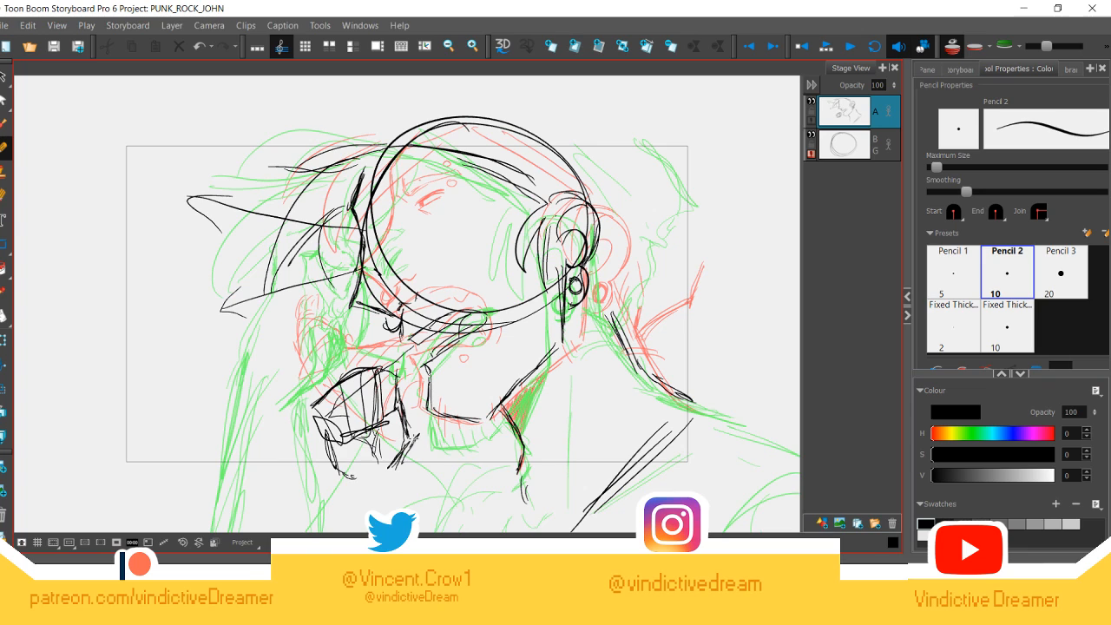
Step: Try adding the thumb and knuckle folds to the fist in front of the chin
drag(418, 422, 413, 446)
mouse_move(415, 403)
mouse_down()
mouse_move(406, 429)
mouse_move(382, 422)
mouse_move(375, 448)
mouse_move(396, 437)
mouse_move(375, 446)
mouse_move(405, 408)
mouse_up()
drag(364, 425, 403, 437)
drag(412, 420, 401, 460)
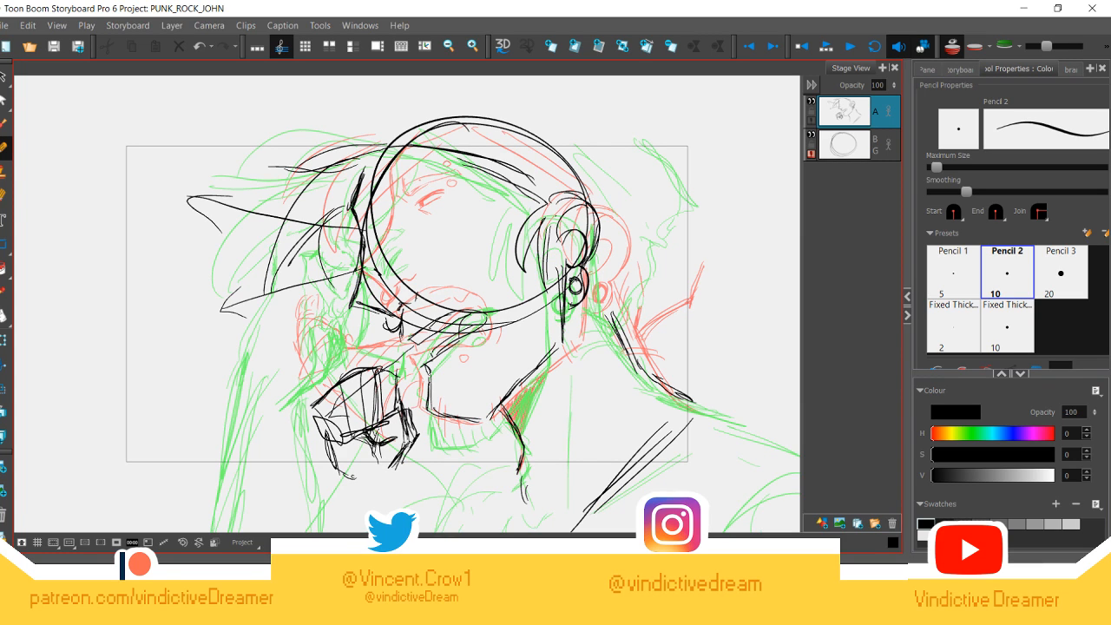
drag(412, 438, 406, 447)
Step: Try drawing the wrist and forearm below the fist, and erase the forearm lines
mouse_move(314, 424)
mouse_down()
mouse_move(345, 475)
mouse_move(352, 526)
mouse_up()
drag(333, 460, 349, 512)
mouse_move(393, 467)
mouse_down()
mouse_move(422, 524)
mouse_move(401, 488)
mouse_up()
drag(412, 460, 345, 526)
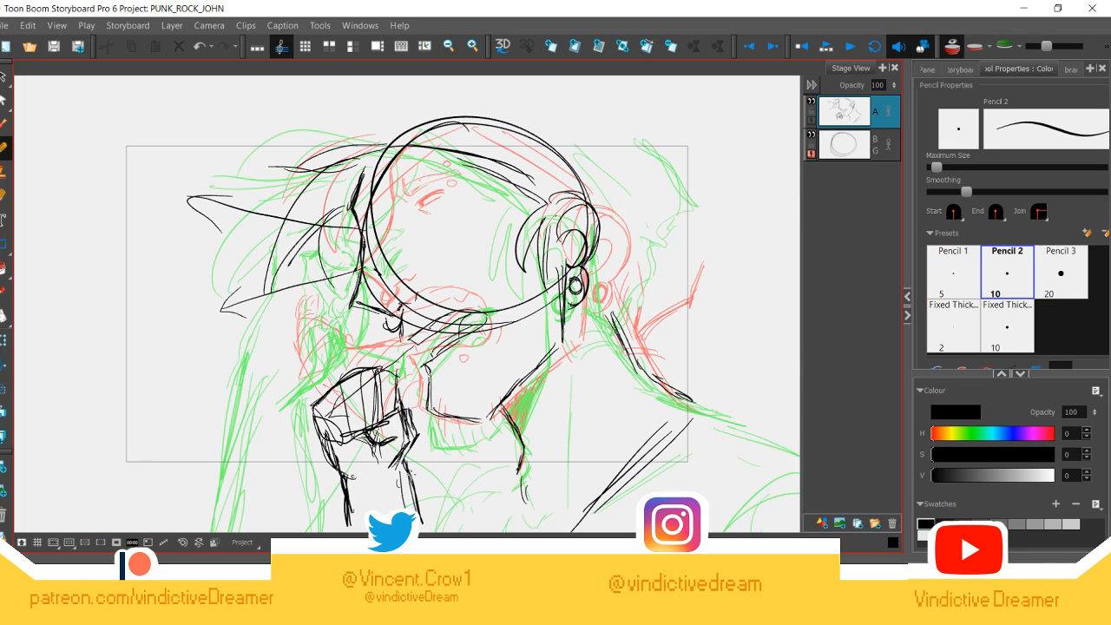
key(alt+e)
mouse_move(417, 520)
mouse_down()
mouse_move(347, 517)
mouse_move(422, 475)
mouse_move(334, 493)
mouse_up()
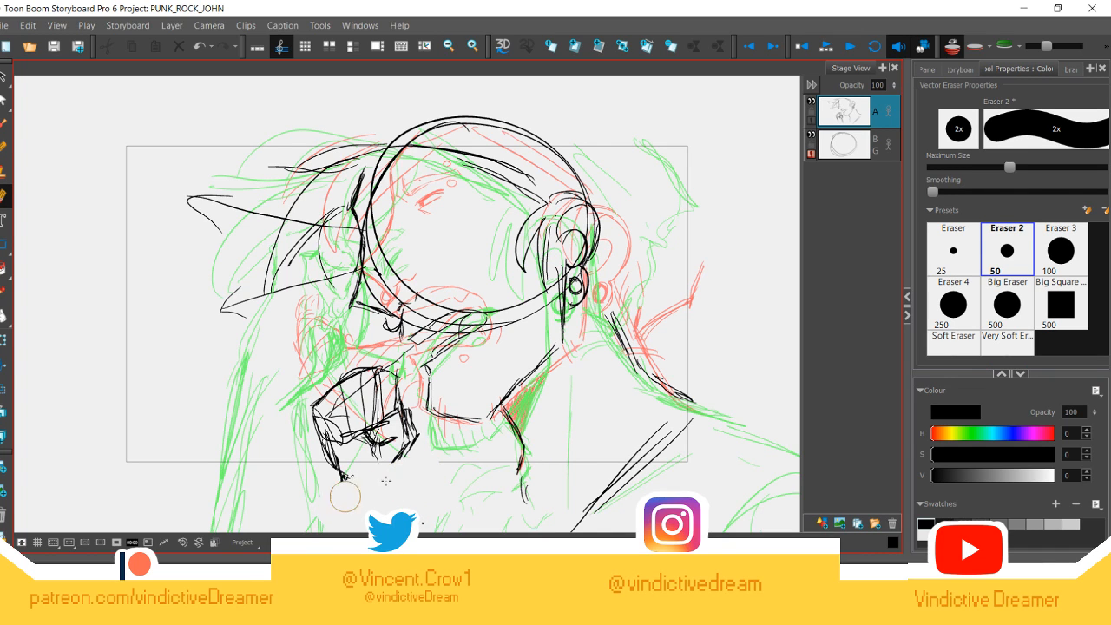
Step: Try a shorter wrist edge below the fist, and erase the whole fist sketch
click(4, 146)
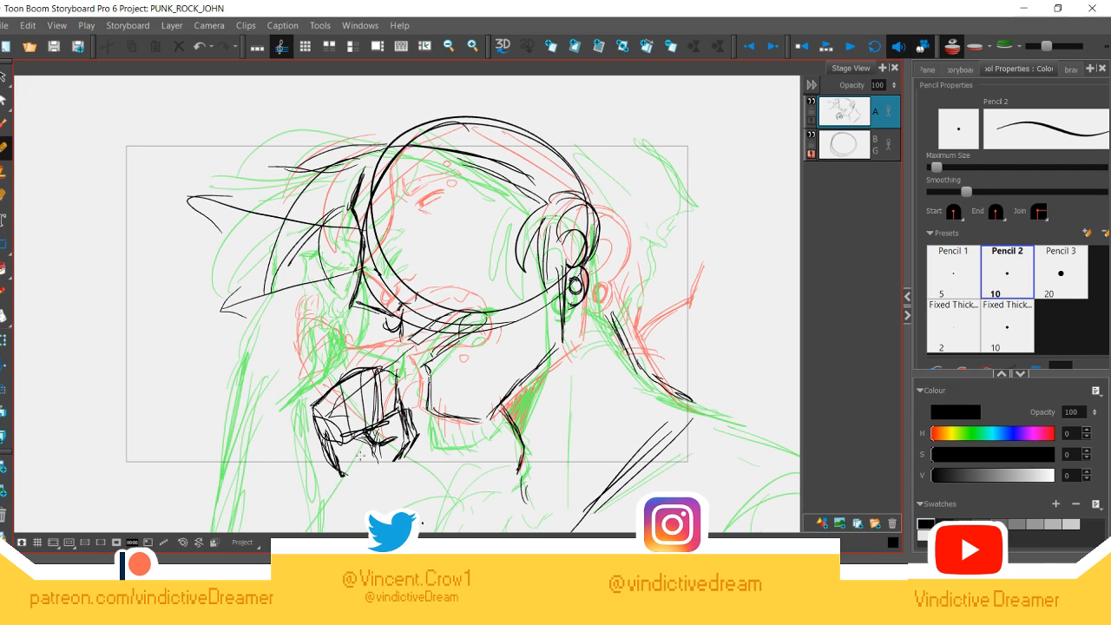
drag(333, 458, 382, 478)
mouse_move(379, 486)
mouse_down()
mouse_move(411, 462)
mouse_move(378, 476)
mouse_move(413, 482)
mouse_up()
key(alt+e)
mouse_move(384, 443)
mouse_down()
mouse_move(393, 460)
mouse_move(410, 438)
mouse_move(402, 428)
mouse_move(329, 469)
mouse_move(339, 486)
mouse_move(356, 447)
mouse_move(328, 425)
mouse_up()
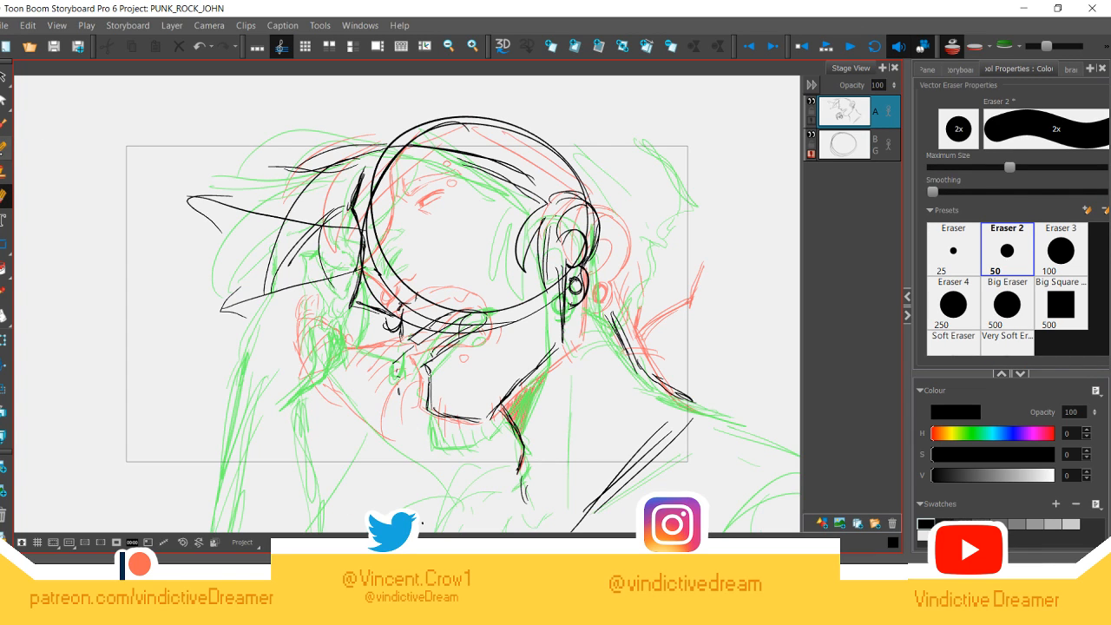
Step: Draw a new hand in pencil below the mouth, with drooping curled fingers, knuckles and a raised thumb arc
click(3, 147)
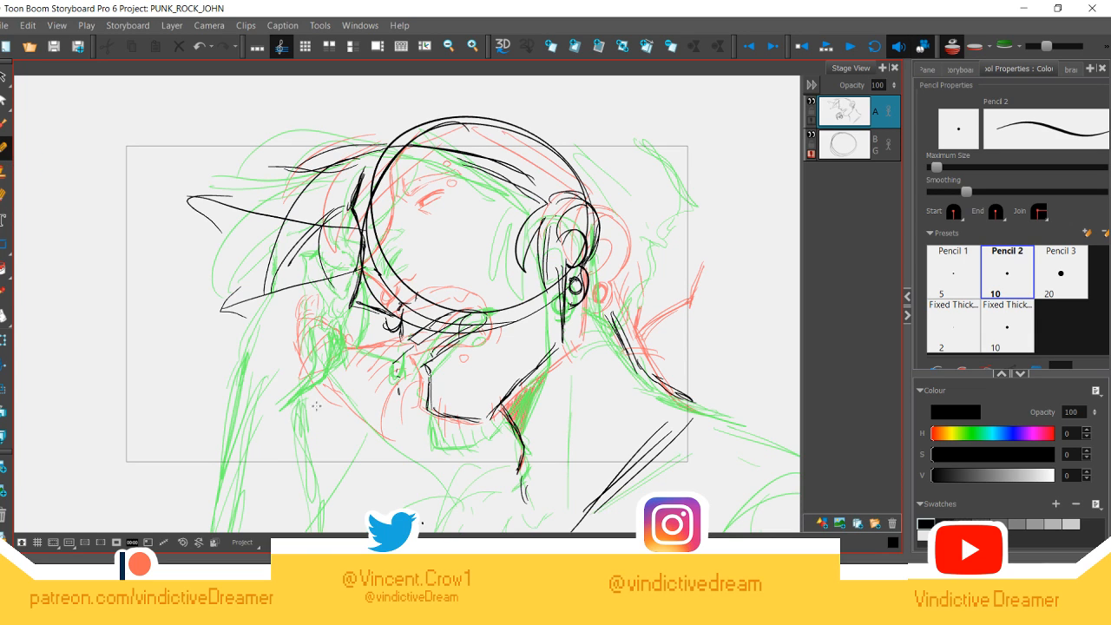
mouse_move(337, 391)
mouse_down()
mouse_move(348, 386)
mouse_move(289, 408)
mouse_move(284, 426)
mouse_move(296, 437)
mouse_move(306, 414)
mouse_move(333, 447)
mouse_up()
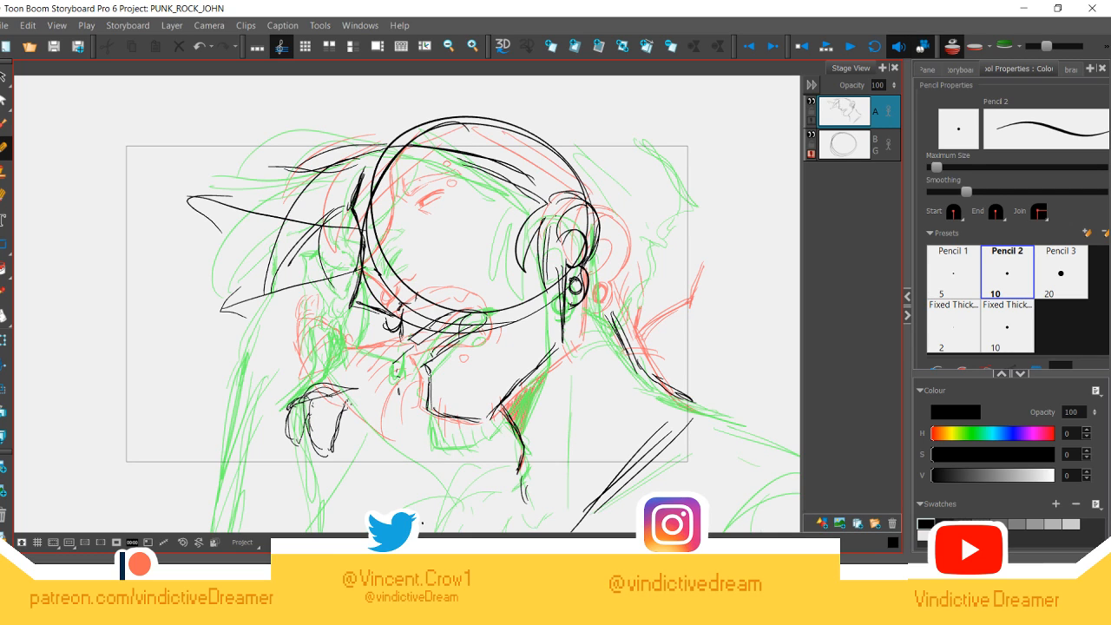
mouse_move(348, 394)
mouse_down()
mouse_move(356, 446)
mouse_move(363, 399)
mouse_move(332, 453)
mouse_up()
mouse_move(364, 413)
mouse_down()
mouse_move(383, 418)
mouse_move(388, 380)
mouse_up()
drag(334, 390, 363, 375)
mouse_move(319, 391)
mouse_down()
mouse_move(356, 374)
mouse_move(387, 390)
mouse_move(383, 402)
mouse_up()
drag(334, 375, 303, 392)
drag(318, 382, 363, 370)
drag(375, 422, 408, 396)
mouse_move(345, 373)
mouse_down()
mouse_move(400, 356)
mouse_move(402, 344)
mouse_move(406, 352)
mouse_up()
Step: Draw the heel of the hand and the wrist strokes slanting down below the chin
drag(411, 427, 459, 444)
mouse_move(416, 417)
mouse_down()
mouse_move(450, 436)
mouse_move(431, 435)
mouse_up()
drag(402, 343, 389, 366)
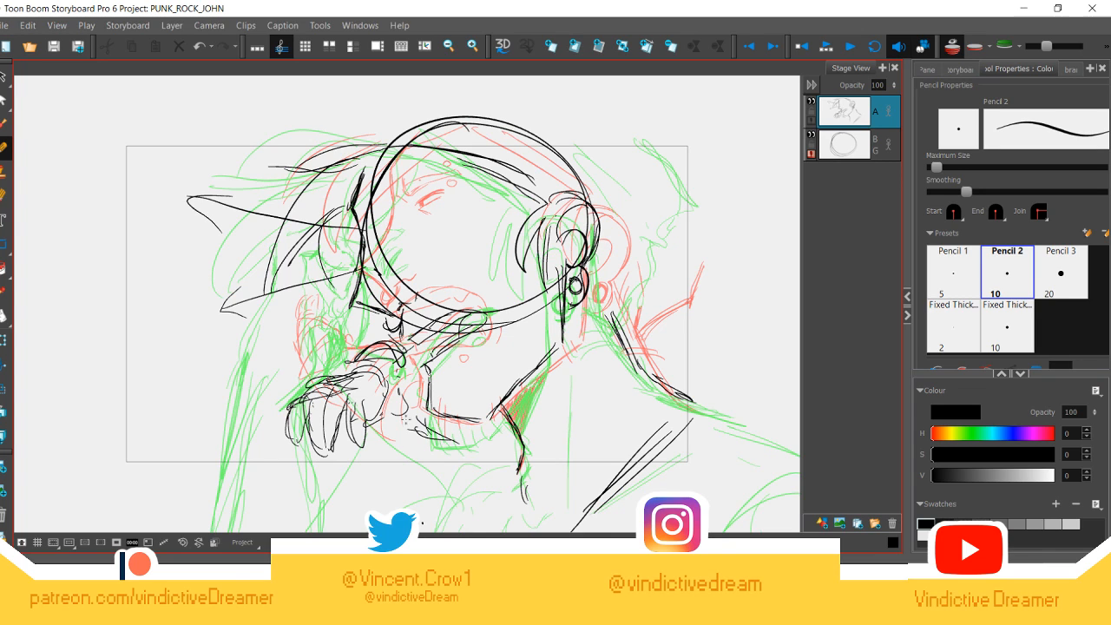
drag(395, 418, 450, 467)
drag(422, 433, 462, 476)
mouse_move(402, 411)
mouse_down()
mouse_move(428, 437)
mouse_move(413, 442)
mouse_up()
drag(415, 446, 455, 485)
drag(407, 430, 454, 477)
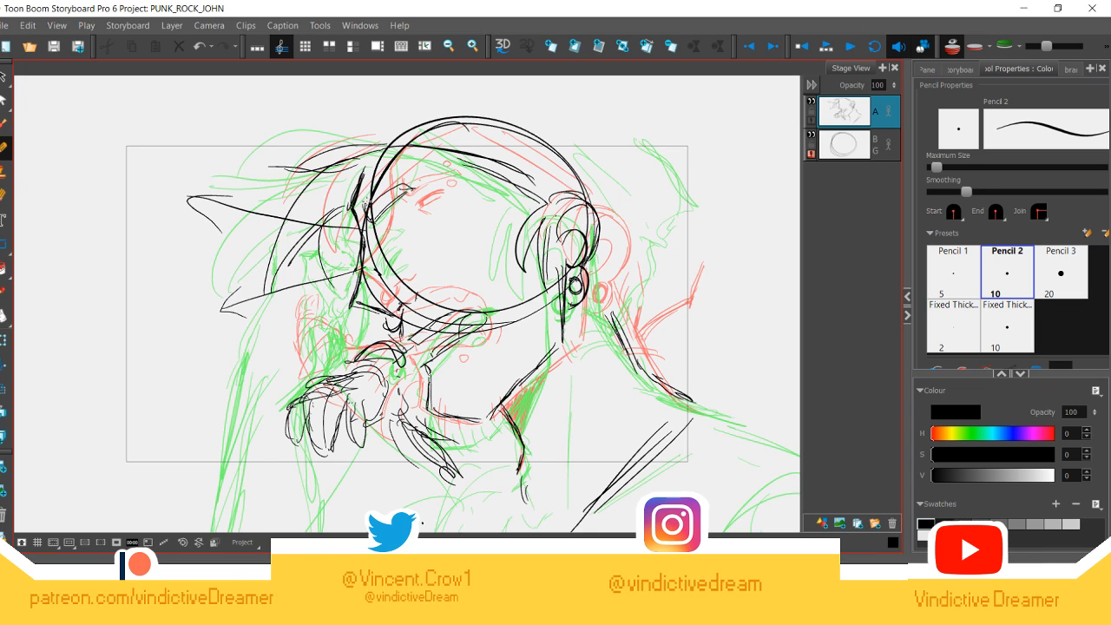
Step: Draw the hair outline over the crown and down the back of the head, with marks at the nape
drag(368, 140, 473, 85)
mouse_move(488, 84)
mouse_down()
mouse_move(624, 135)
mouse_move(651, 228)
mouse_move(623, 271)
mouse_move(627, 299)
mouse_up()
mouse_move(601, 338)
mouse_down()
mouse_move(625, 334)
mouse_move(634, 346)
mouse_move(627, 337)
mouse_up()
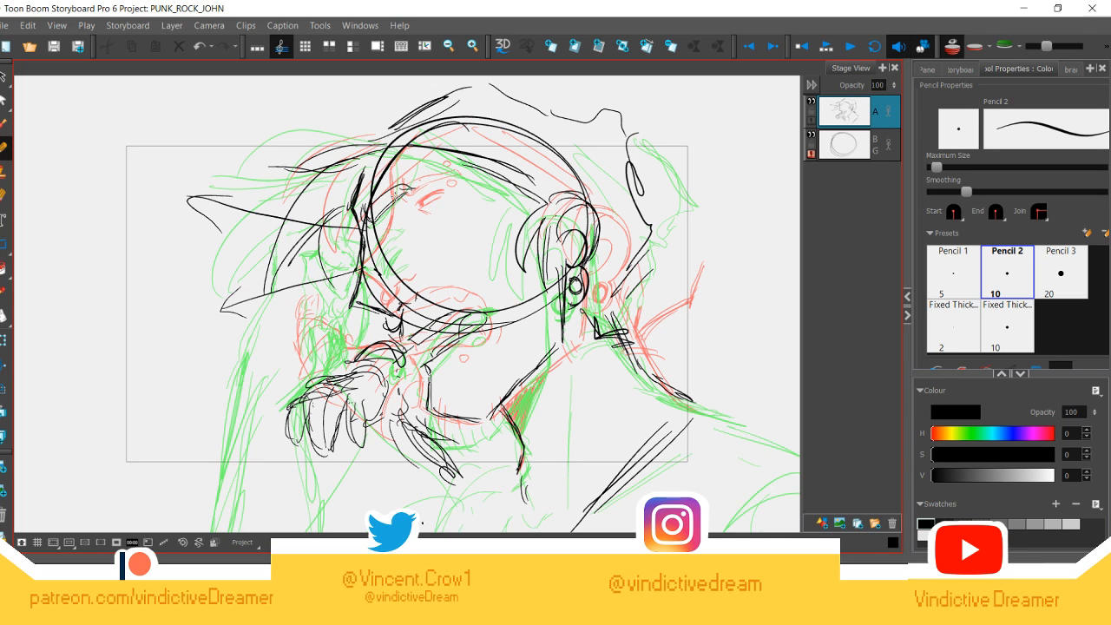
Step: Erase the guide arrows in front of the face on layer A and the head construction circle on layer B
click(4, 196)
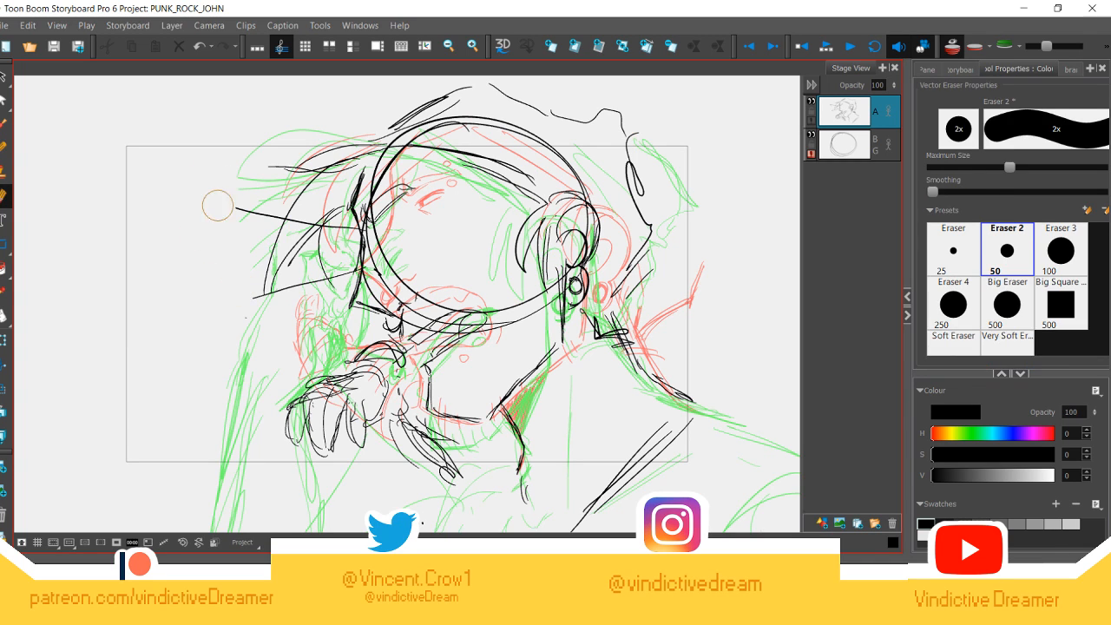
mouse_move(248, 201)
mouse_down()
mouse_move(256, 234)
mouse_move(293, 220)
mouse_move(340, 269)
mouse_move(308, 302)
mouse_up()
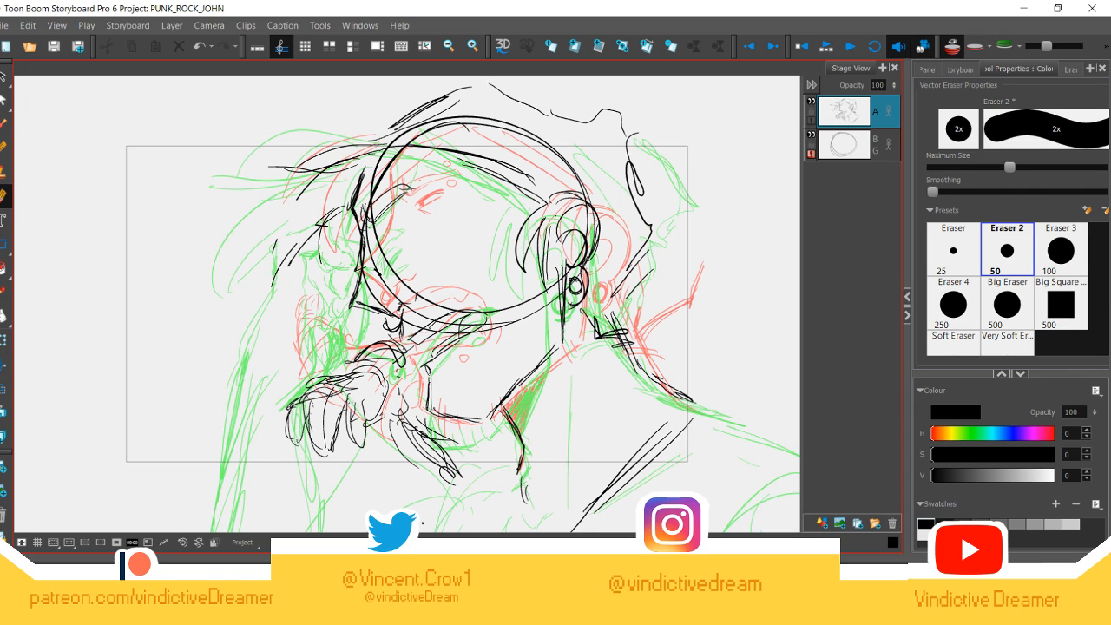
click(848, 147)
mouse_move(623, 288)
mouse_down()
mouse_move(460, 307)
mouse_move(365, 293)
mouse_move(558, 120)
mouse_move(347, 168)
mouse_move(312, 191)
mouse_up()
key(ctrl+z)
click(3, 146)
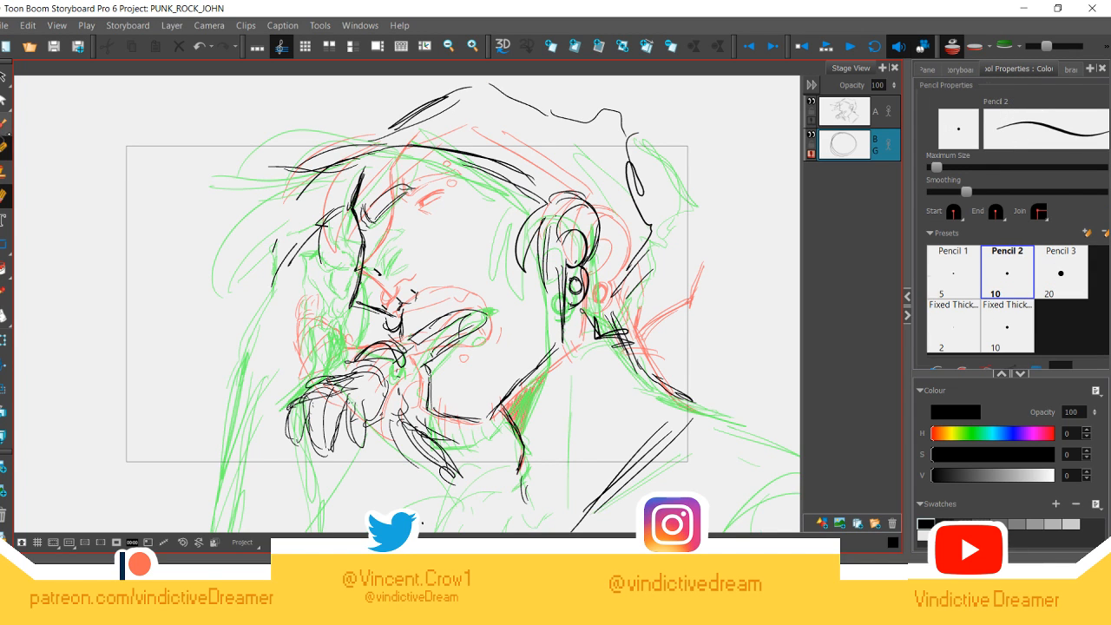
Step: Draw the squinting eye below the brow and, with onion skin off, add short stubble strokes along the chin and jaw
mouse_move(380, 230)
mouse_down()
mouse_move(409, 214)
mouse_move(393, 243)
mouse_move(413, 209)
mouse_move(387, 233)
mouse_move(396, 240)
mouse_move(415, 222)
mouse_up()
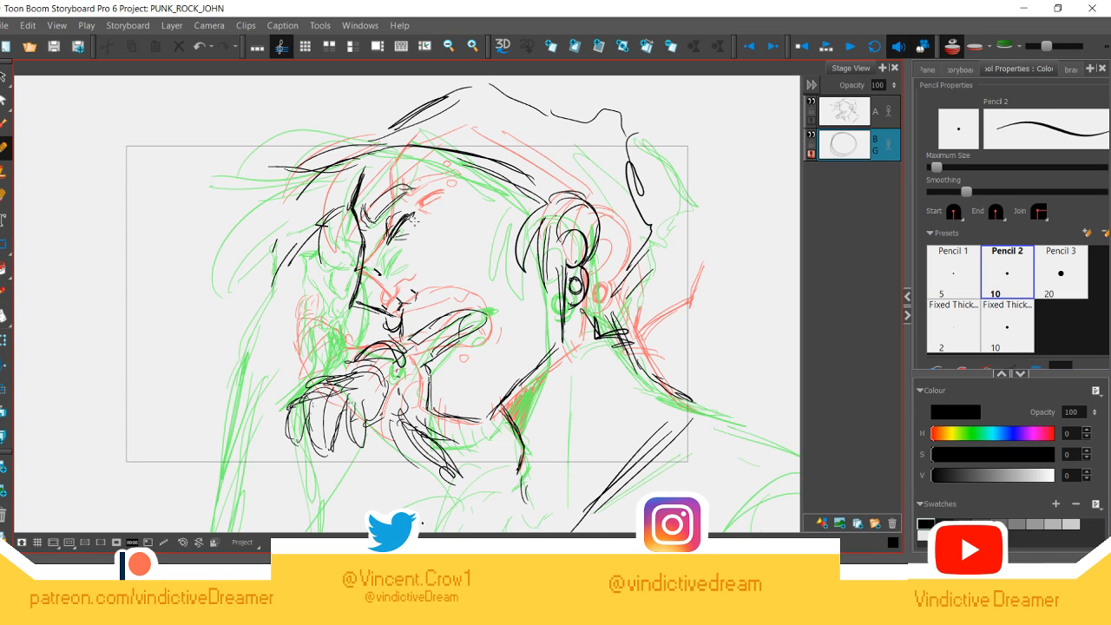
click(951, 45)
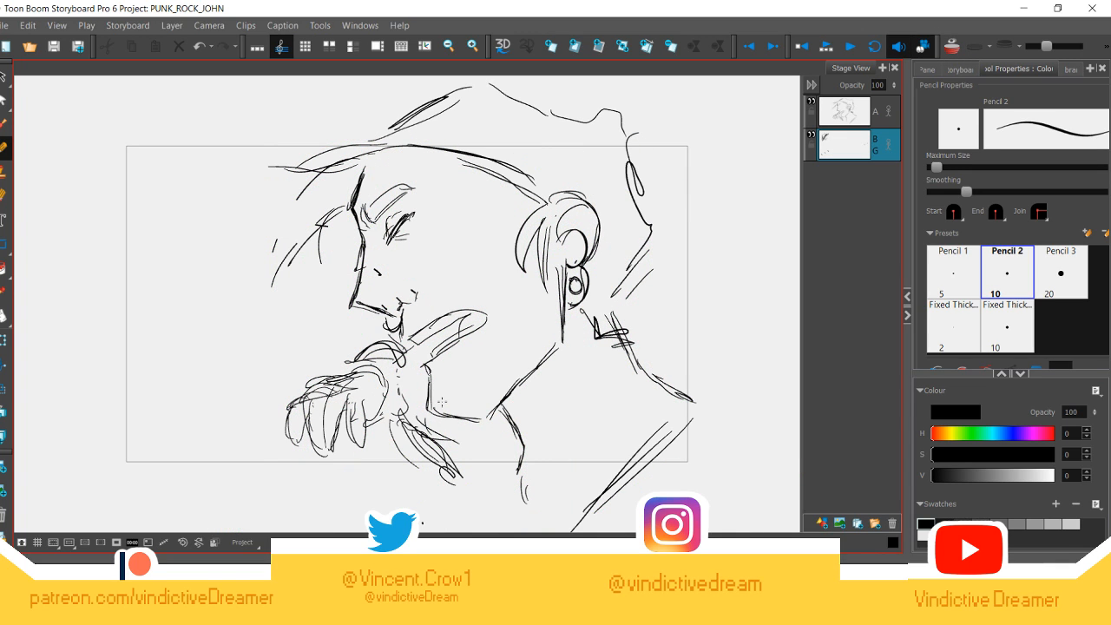
drag(441, 399, 444, 428)
drag(454, 403, 456, 431)
mouse_move(465, 407)
mouse_down()
mouse_move(469, 431)
mouse_move(479, 425)
mouse_up()
mouse_move(491, 398)
mouse_down()
mouse_move(498, 415)
mouse_move(501, 400)
mouse_up()
Step: Draw loose hair strands hanging over the forehead, return to layer A and turn onion skin back on
mouse_move(395, 158)
mouse_down()
mouse_move(320, 252)
mouse_move(343, 233)
mouse_up()
drag(431, 146, 462, 215)
mouse_move(465, 154)
mouse_down()
mouse_move(459, 219)
mouse_move(467, 197)
mouse_move(345, 232)
mouse_up()
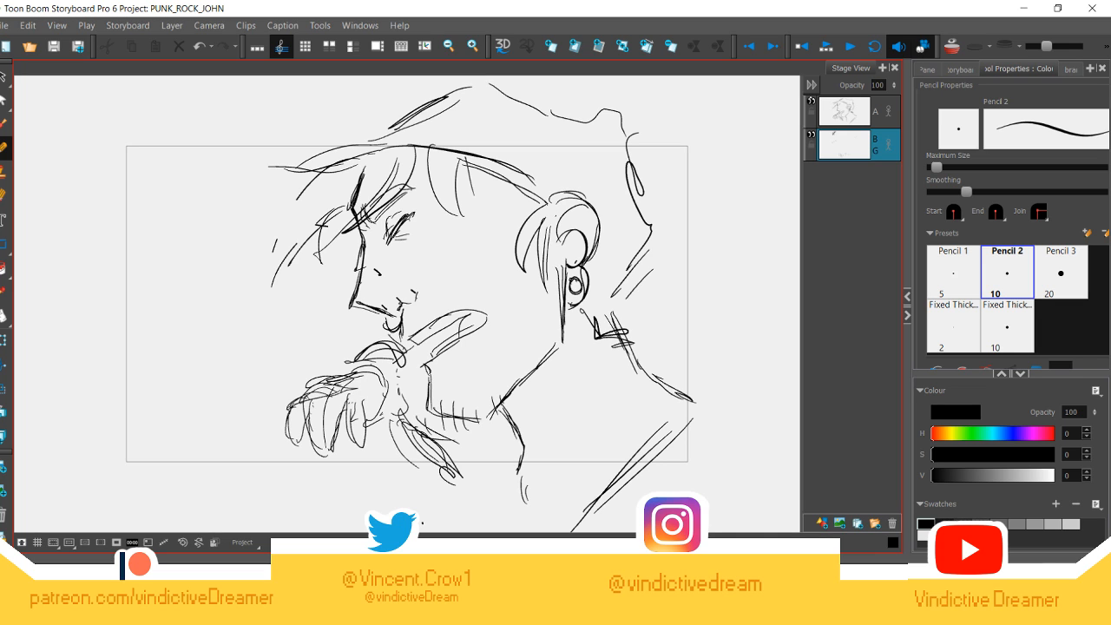
click(839, 121)
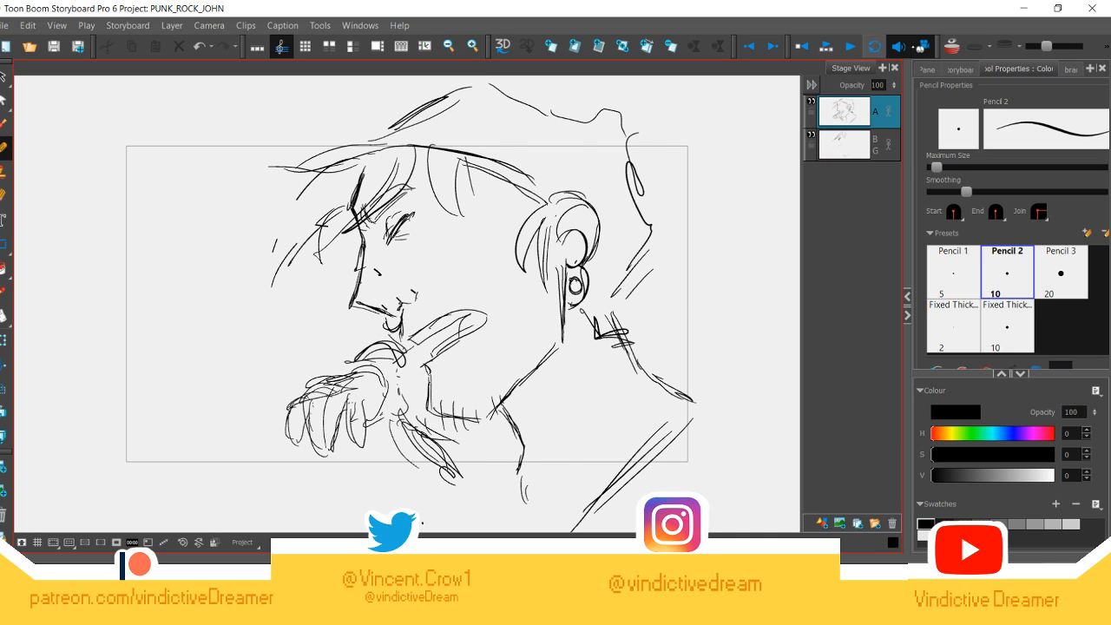
click(953, 46)
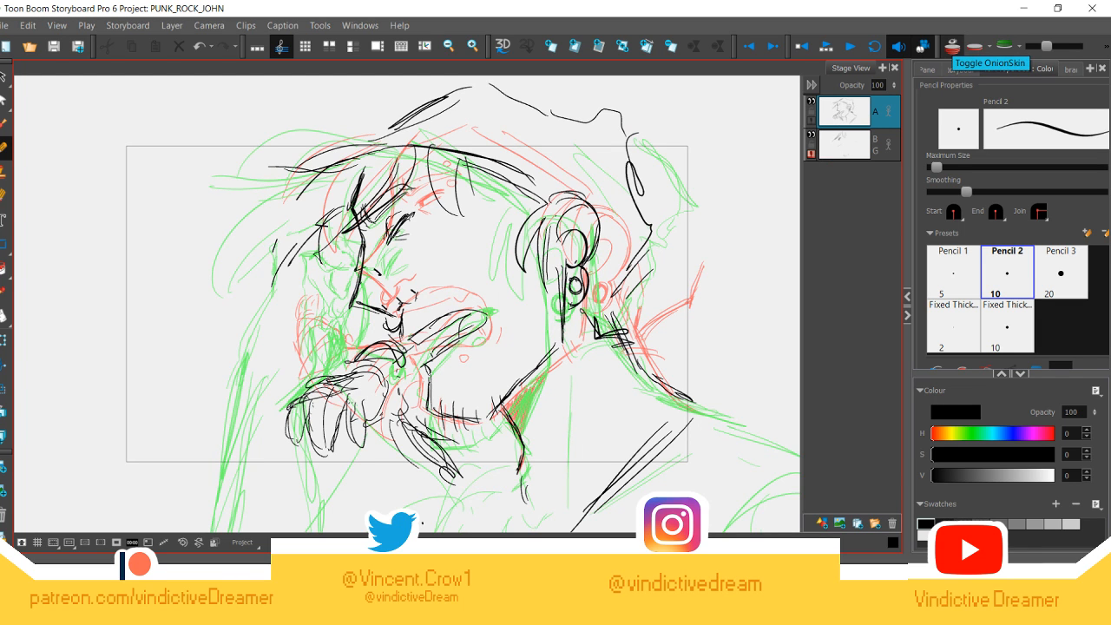
Step: Flip between the neighbouring panels and play the sequence to check how the new in-between pose moves
click(556, 595)
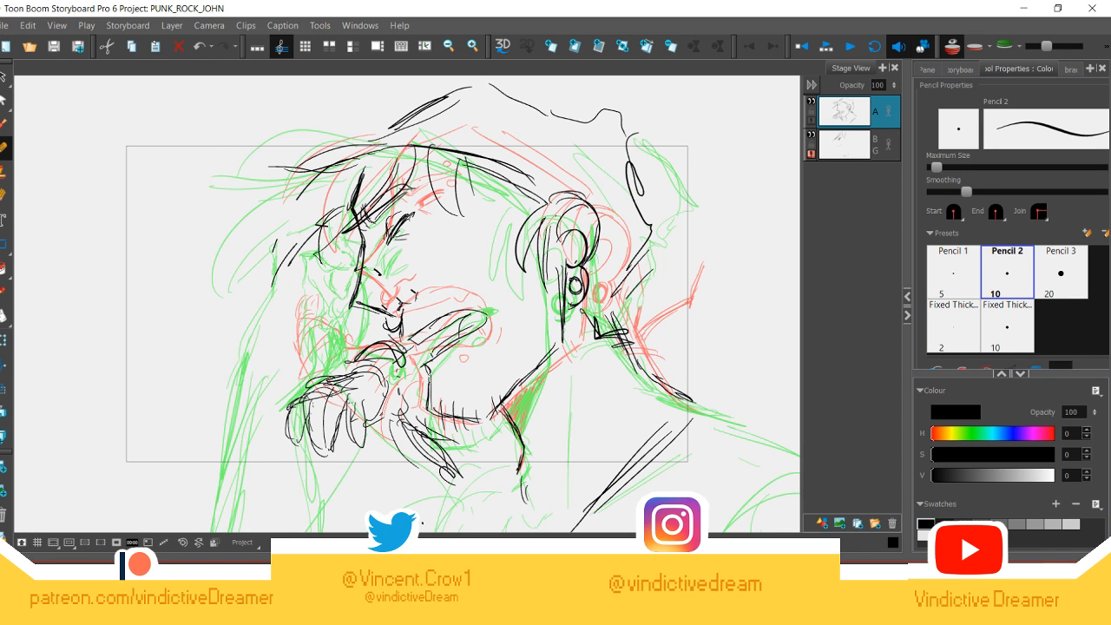
key(Left)
key(Left)
key(Right)
key(Right)
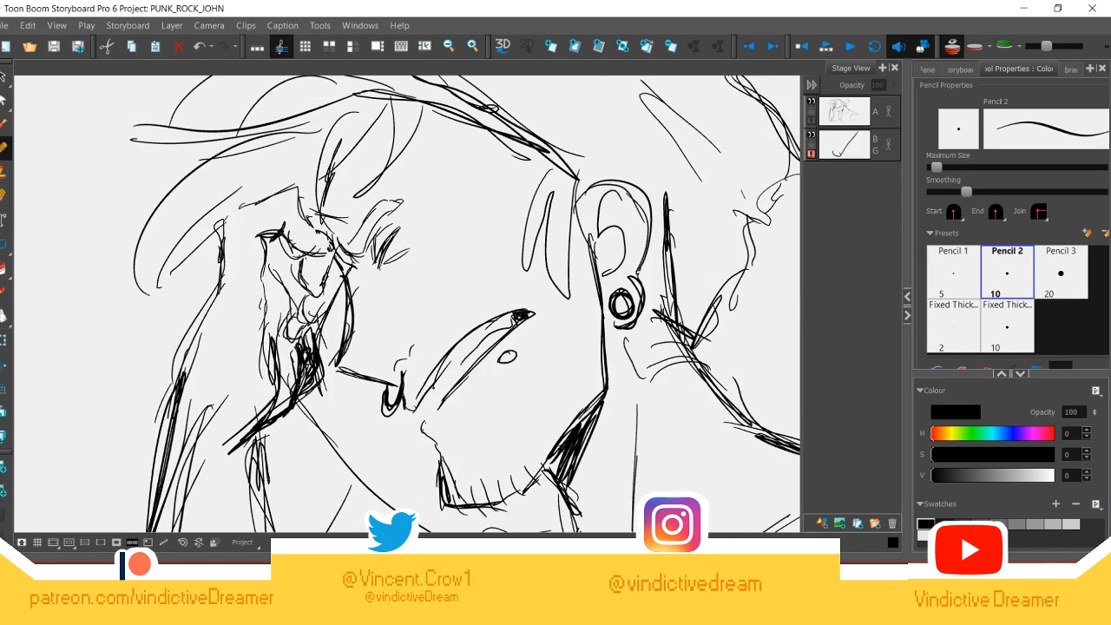
key(Left)
key(Right)
key(Left)
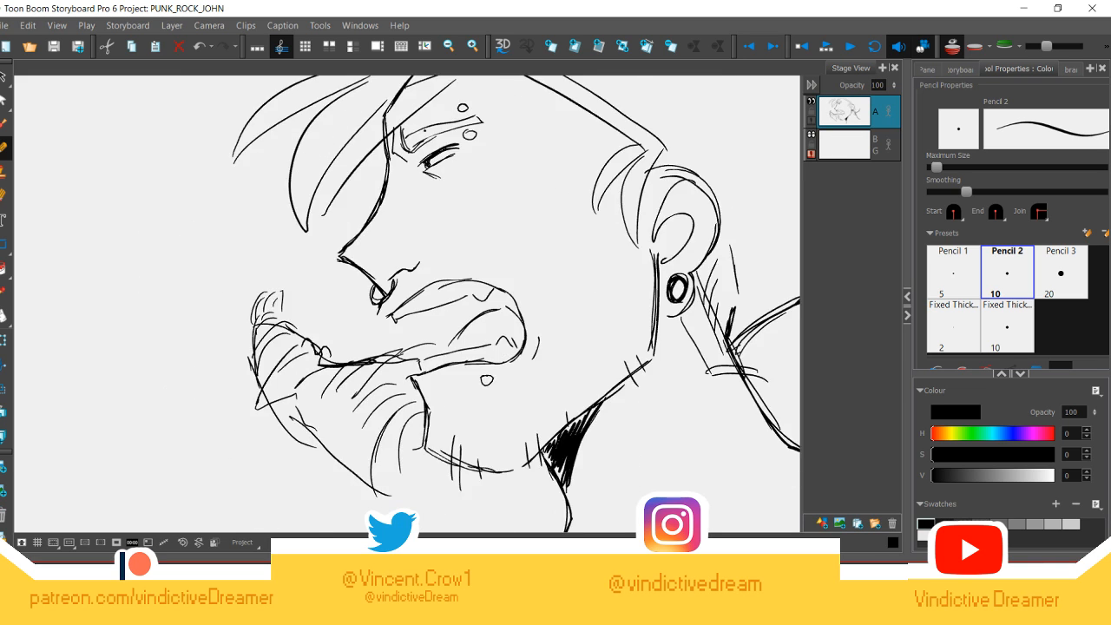
key(1)
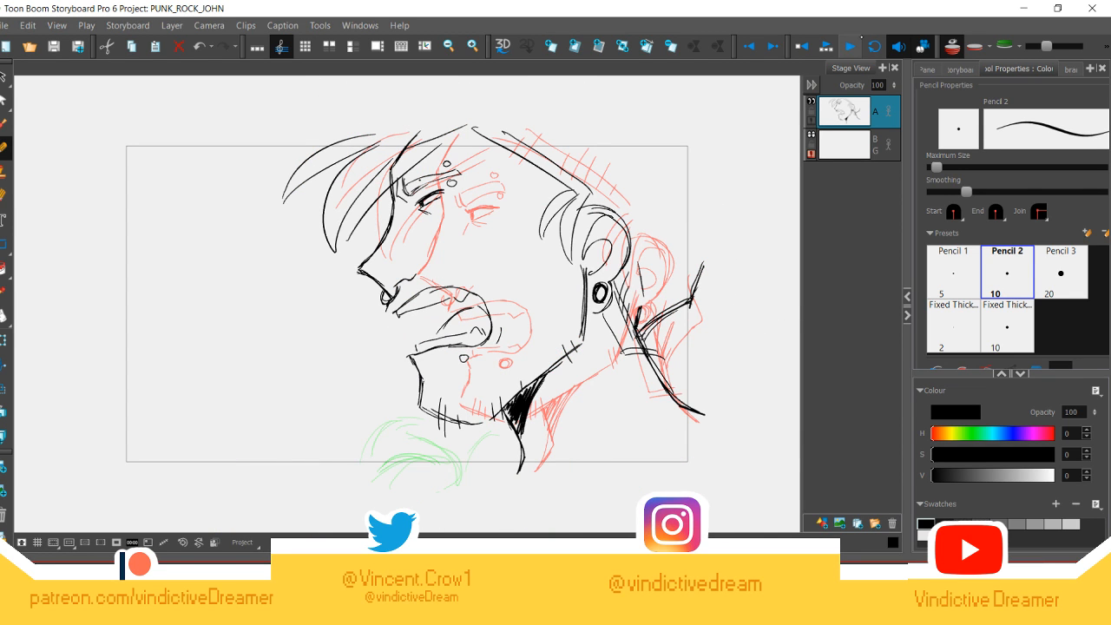
click(851, 46)
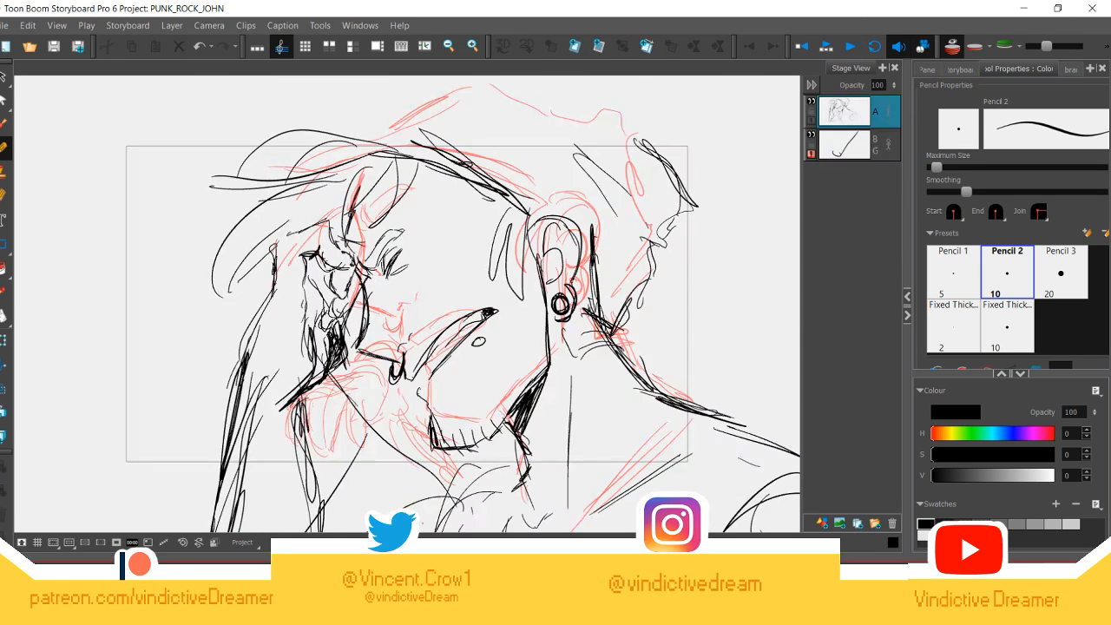
Step: Add a new blank panel after the raised-hand pose and draw the head construction circle in pencil on layer B
right_click(685, 292)
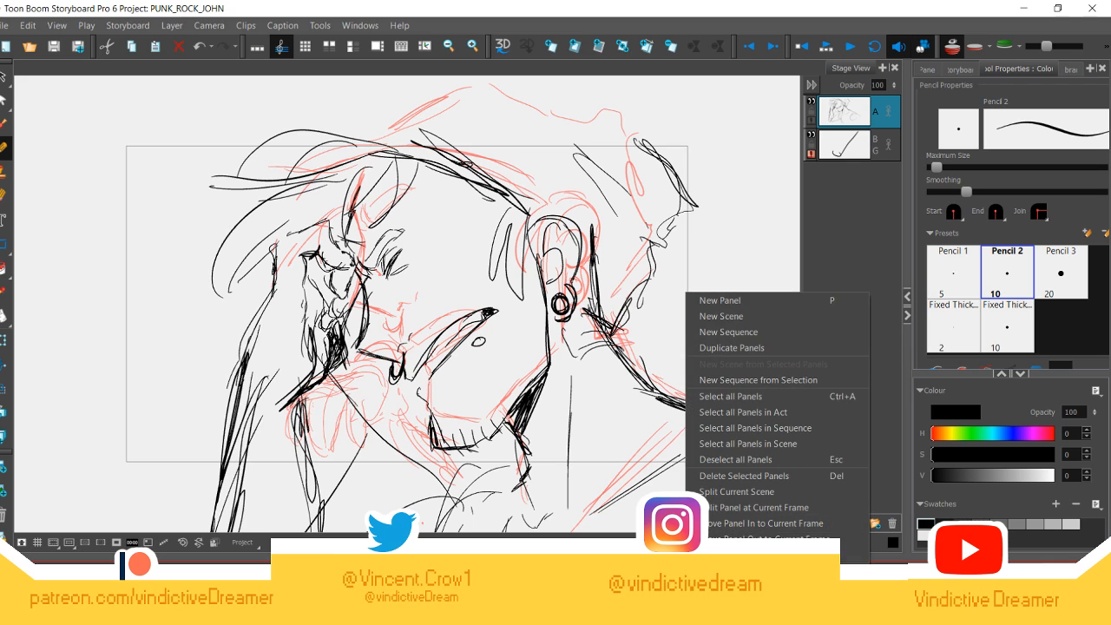
click(743, 299)
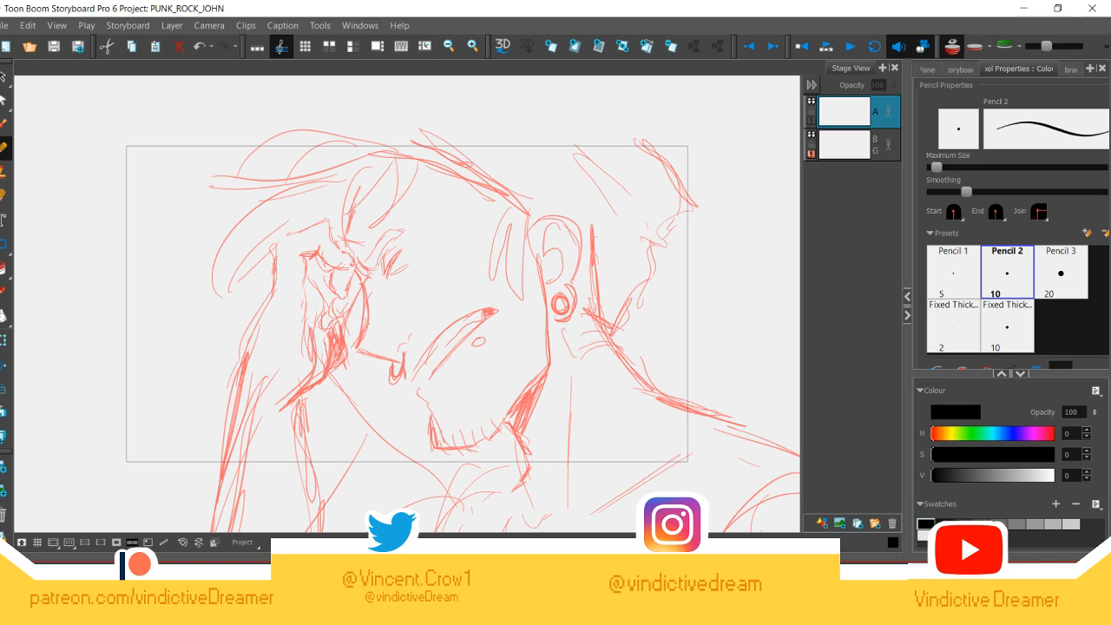
click(835, 145)
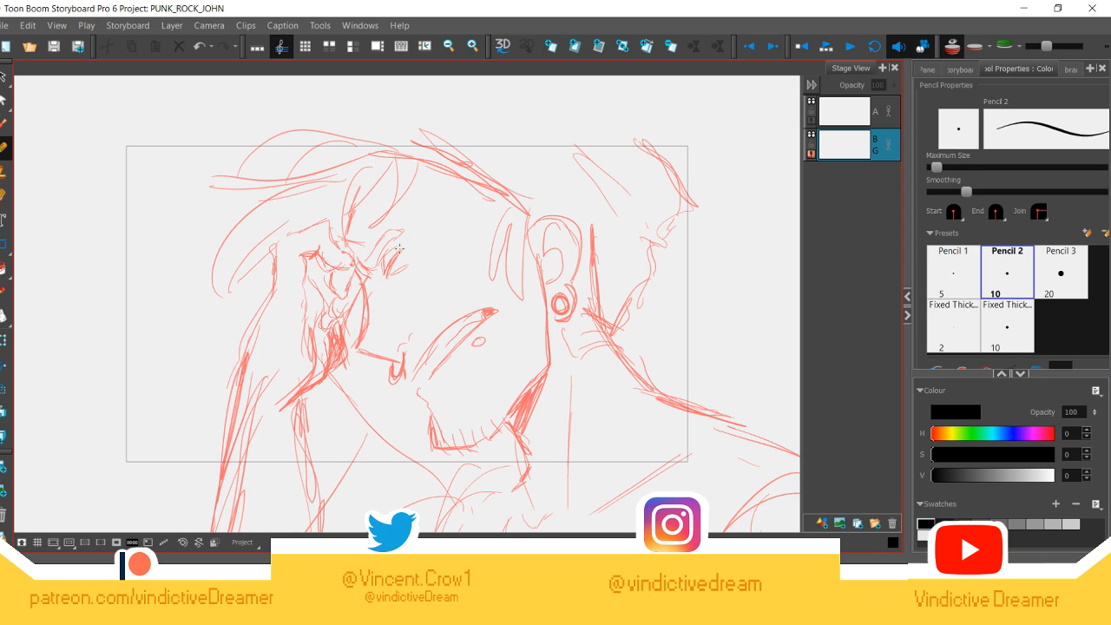
mouse_move(353, 172)
mouse_down()
mouse_move(306, 208)
mouse_move(361, 326)
mouse_move(328, 191)
mouse_move(443, 164)
mouse_up()
mouse_move(374, 157)
mouse_down()
mouse_move(393, 329)
mouse_move(411, 144)
mouse_move(447, 162)
mouse_up()
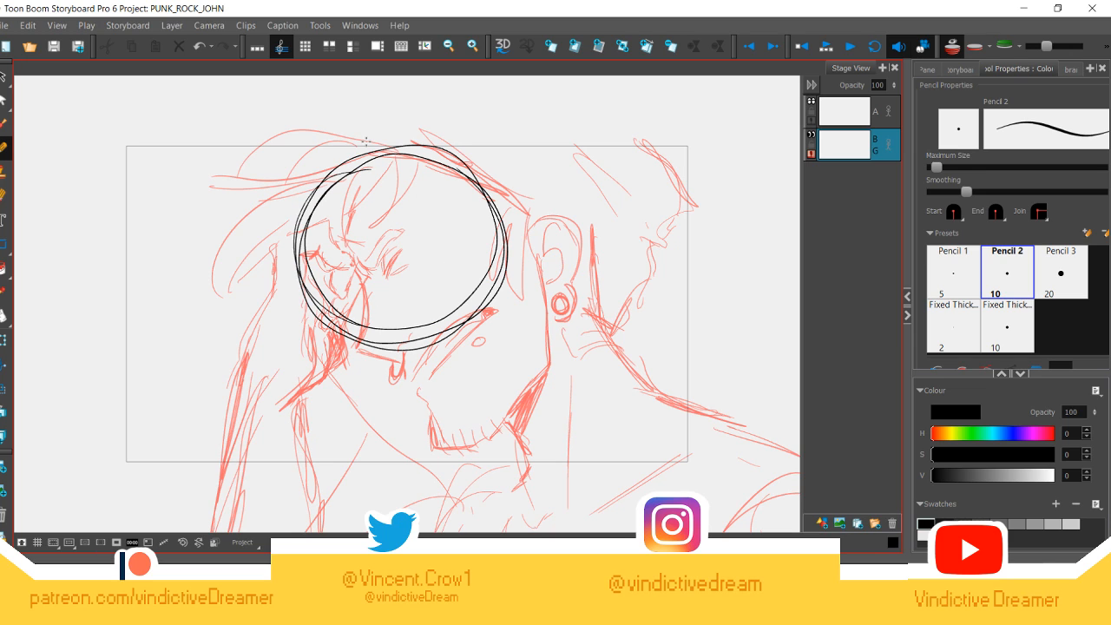
drag(304, 287, 506, 233)
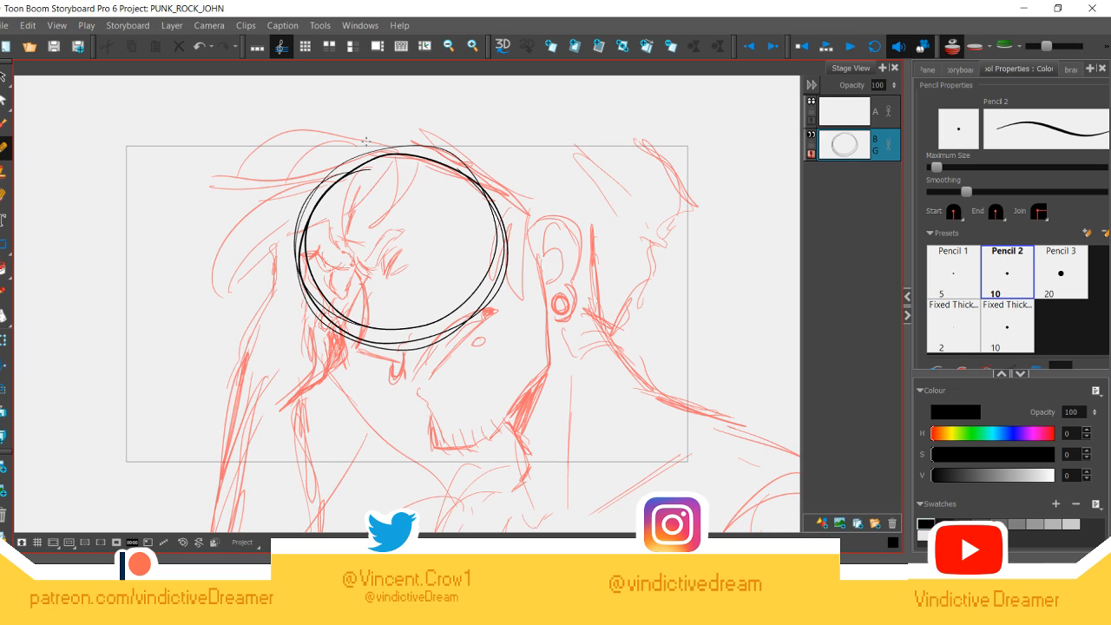
Step: On layer A, pencil the forehead and nose profile along the front of the head circle and erase the excess strokes under the nose
click(839, 114)
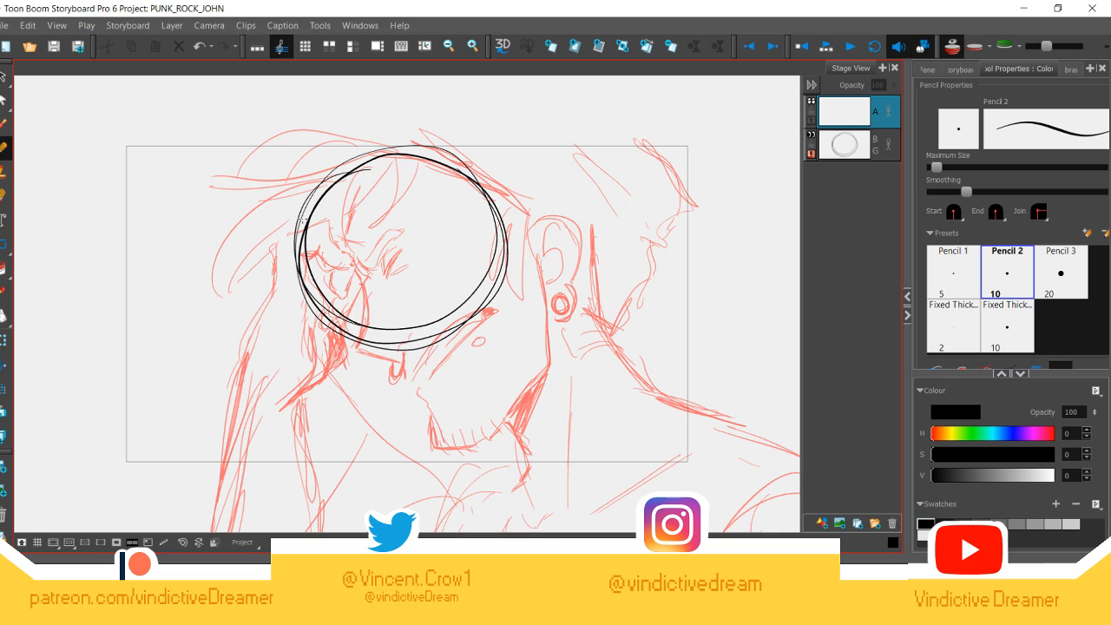
mouse_move(304, 204)
mouse_down()
mouse_move(289, 231)
mouse_move(294, 282)
mouse_move(296, 269)
mouse_move(281, 314)
mouse_move(323, 334)
mouse_up()
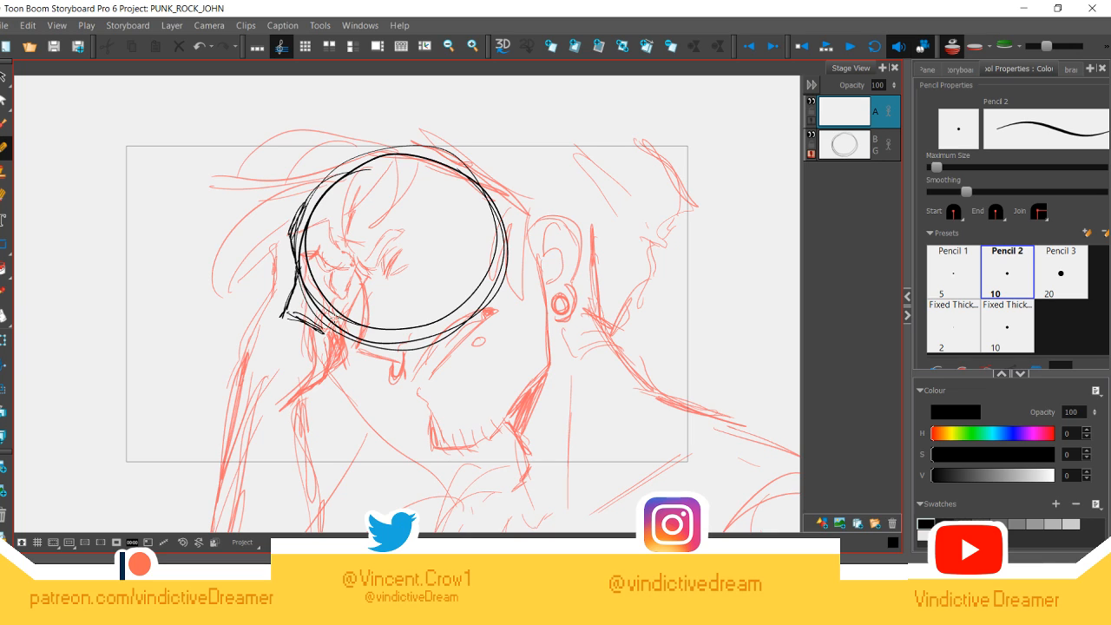
mouse_move(296, 290)
mouse_down()
mouse_move(288, 319)
mouse_move(326, 337)
mouse_up()
mouse_move(300, 271)
mouse_down()
mouse_move(283, 330)
mouse_move(326, 340)
mouse_up()
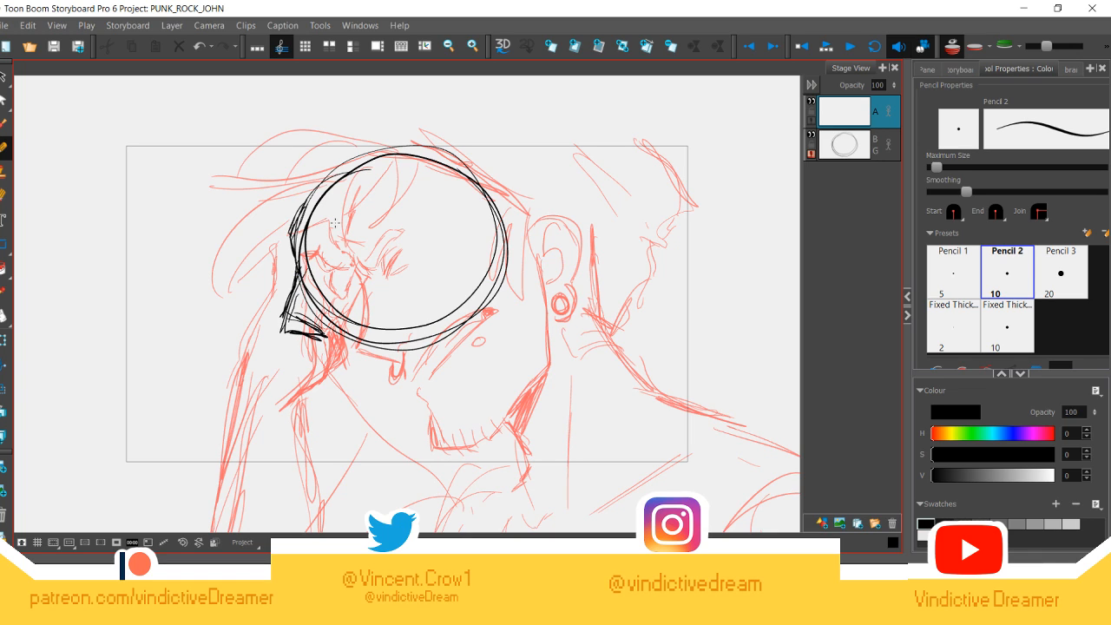
key(alt+e)
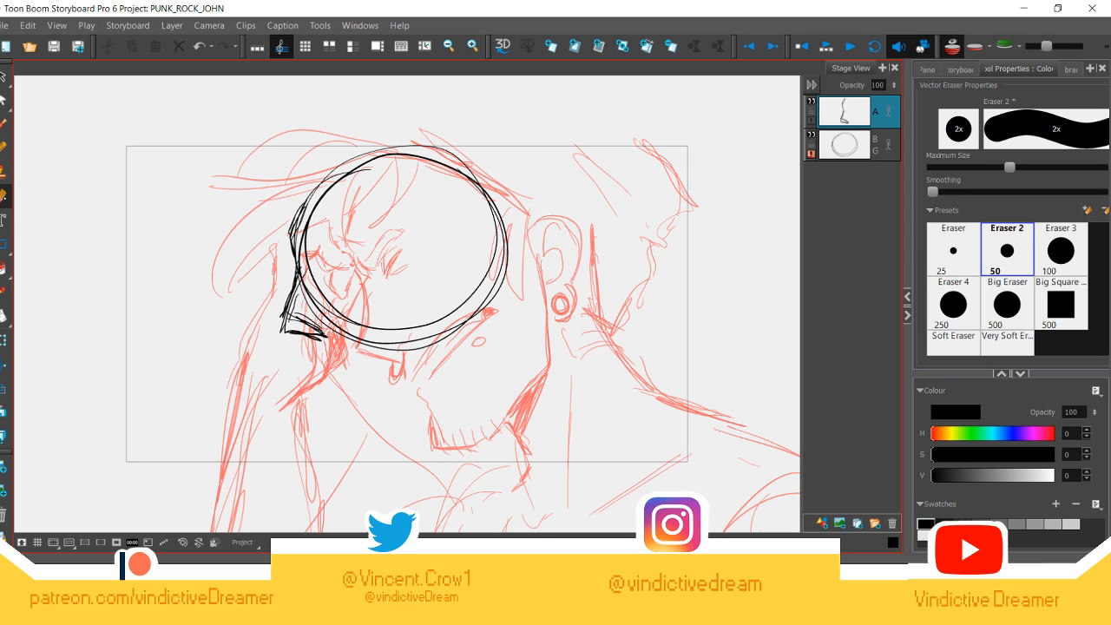
drag(296, 308, 330, 337)
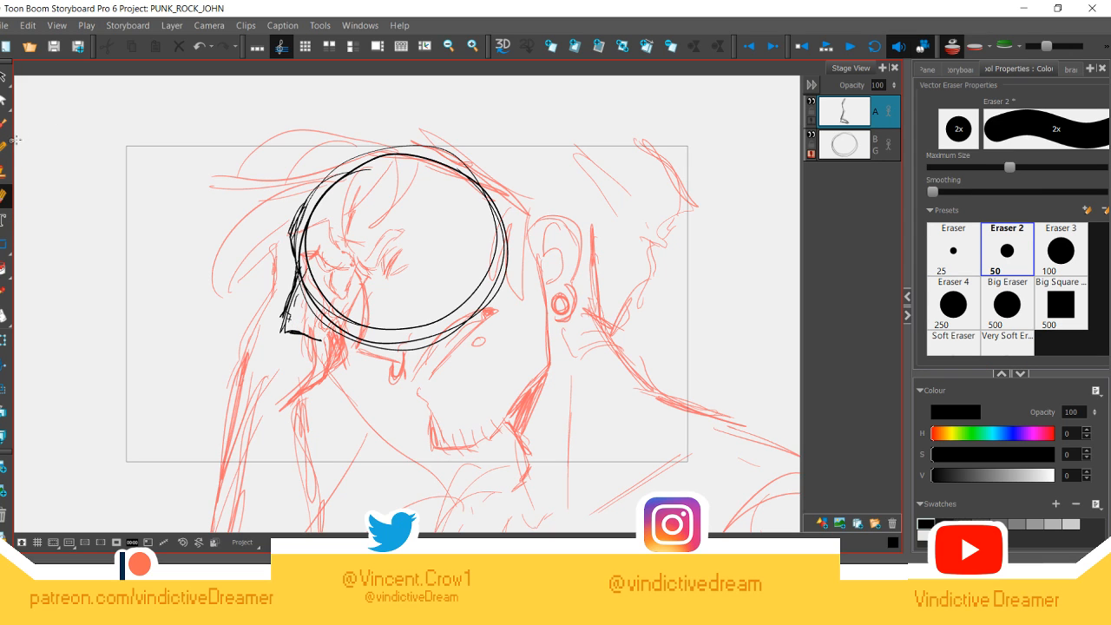
Step: Pencil the upper lip under the nose and try a large rounded mouth corner, undoing the latest mouth strokes
key(alt+/)
mouse_move(313, 341)
mouse_down()
mouse_move(325, 362)
mouse_move(379, 329)
mouse_move(411, 354)
mouse_move(415, 378)
mouse_up()
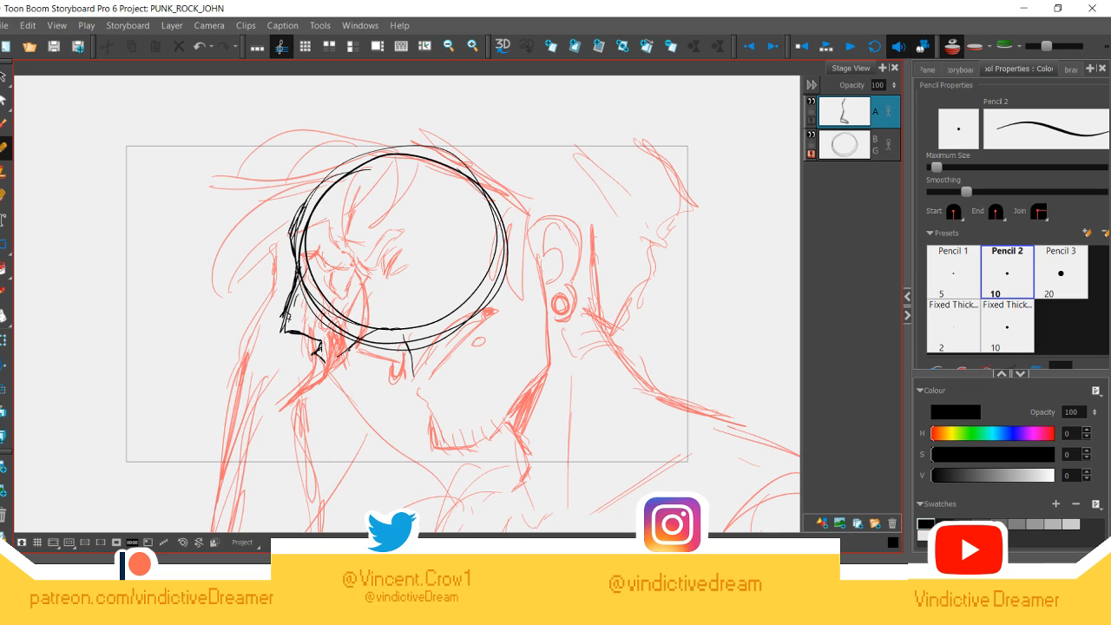
mouse_move(358, 336)
mouse_down()
mouse_move(408, 335)
mouse_move(404, 379)
mouse_move(354, 390)
mouse_up()
click(200, 46)
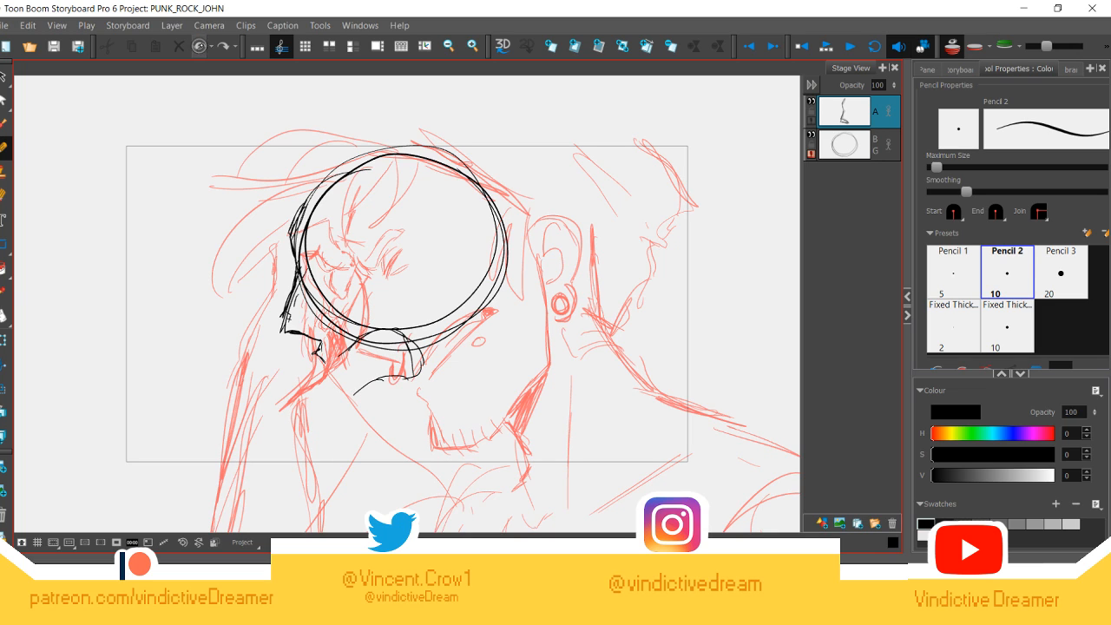
click(200, 46)
click(200, 47)
click(199, 46)
click(200, 46)
click(199, 46)
Step: Try an angular open mouth with a chin, a slanted jawline and a side-of-face line reaching up into the circle
drag(353, 348, 379, 332)
mouse_move(358, 345)
mouse_down()
mouse_move(400, 344)
mouse_move(357, 384)
mouse_move(364, 377)
mouse_move(344, 370)
mouse_move(357, 380)
mouse_move(349, 368)
mouse_move(355, 377)
mouse_move(401, 340)
mouse_up()
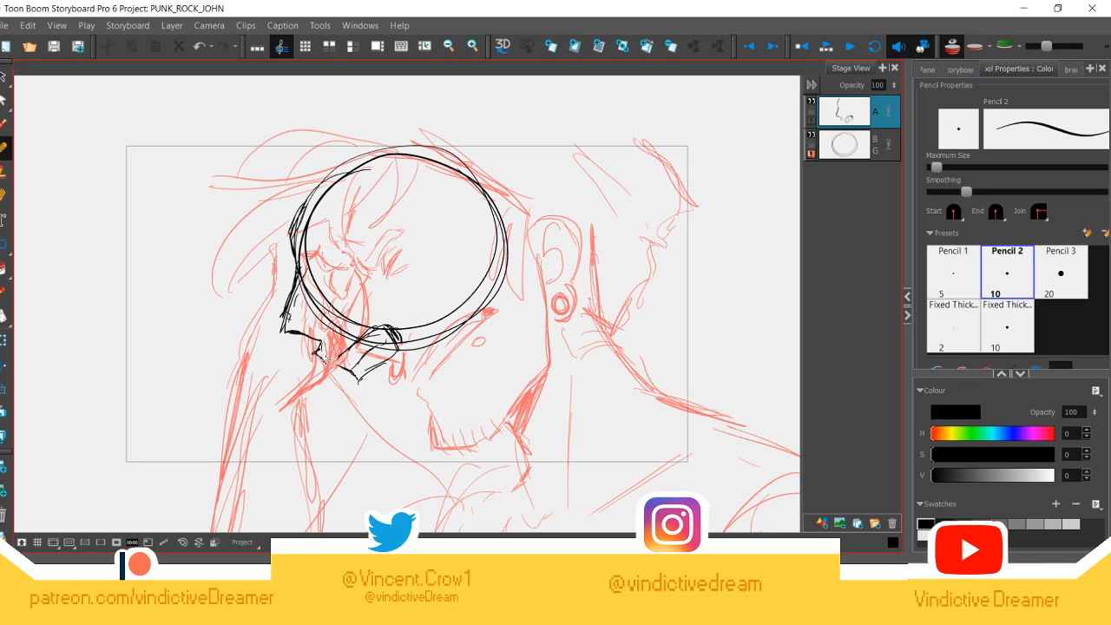
drag(323, 354, 333, 364)
mouse_move(366, 361)
mouse_down()
mouse_move(355, 387)
mouse_move(381, 427)
mouse_move(429, 418)
mouse_up()
drag(452, 373, 434, 415)
mouse_move(474, 335)
mouse_down()
mouse_move(438, 396)
mouse_move(464, 257)
mouse_move(457, 231)
mouse_move(458, 281)
mouse_up()
drag(460, 283, 480, 318)
drag(450, 243, 481, 337)
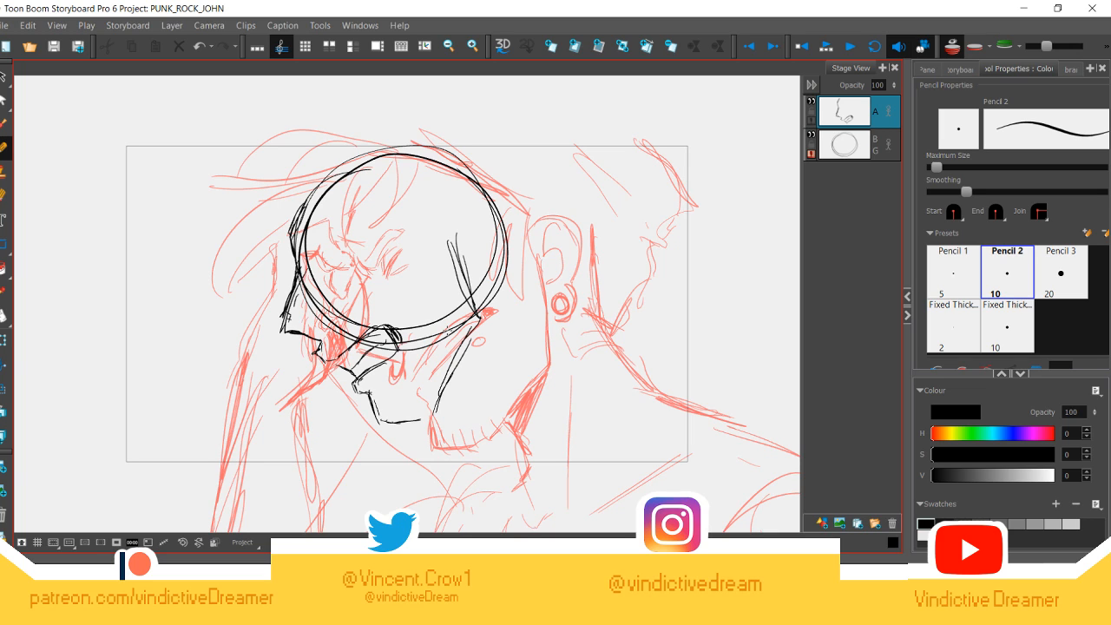
Step: Draw a slanted brow and an eye behind the nose bridge, touch up the jawline and undo the last stroke
drag(318, 255, 324, 264)
drag(457, 253, 471, 299)
drag(465, 351, 438, 401)
mouse_move(314, 240)
mouse_down()
mouse_move(336, 264)
mouse_move(335, 249)
mouse_move(350, 252)
mouse_up()
mouse_move(300, 234)
mouse_down()
mouse_move(310, 254)
mouse_move(351, 212)
mouse_move(311, 236)
mouse_move(306, 260)
mouse_move(318, 269)
mouse_move(341, 237)
mouse_up()
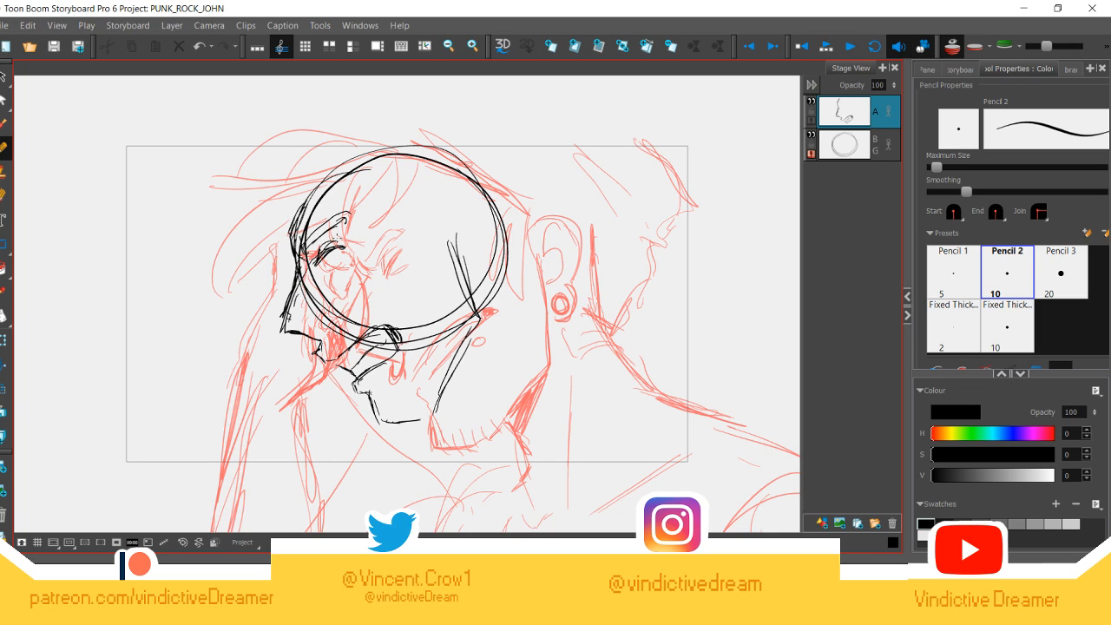
key(ctrl+z)
Step: Erase the mouth, jaw and side-of-face lines and redraw them smaller and closer to the face profile
key(alt+e)
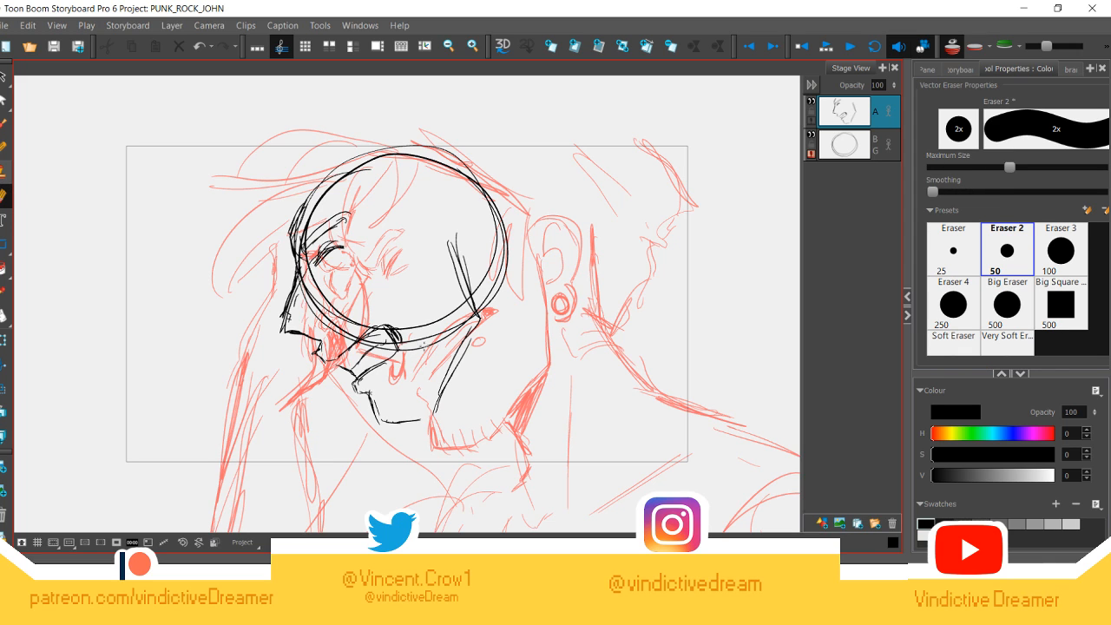
mouse_move(408, 334)
mouse_down()
mouse_move(329, 382)
mouse_move(418, 404)
mouse_move(407, 357)
mouse_move(456, 241)
mouse_up()
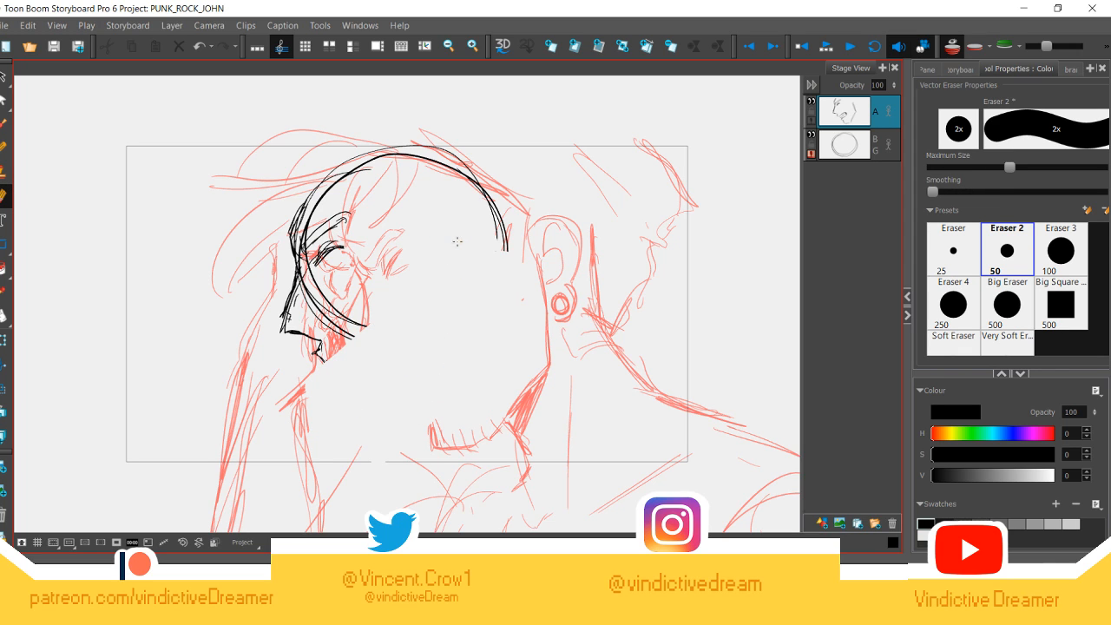
key(alt+/)
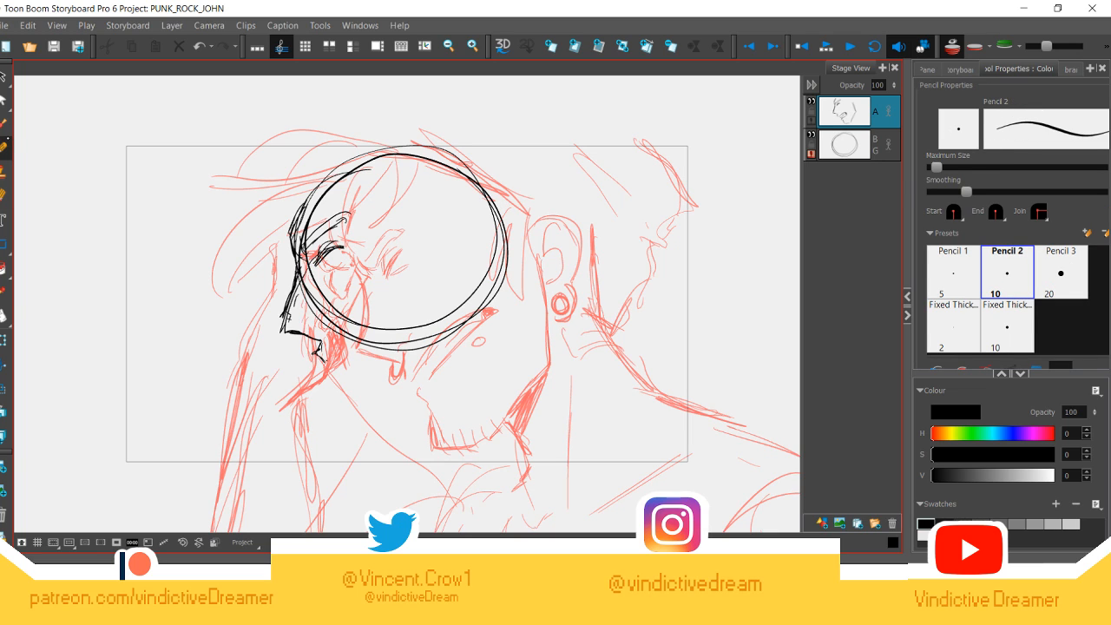
mouse_move(324, 357)
mouse_down()
mouse_move(393, 326)
mouse_move(342, 355)
mouse_move(359, 347)
mouse_move(337, 378)
mouse_move(348, 401)
mouse_move(373, 410)
mouse_move(351, 413)
mouse_move(382, 413)
mouse_move(429, 355)
mouse_up()
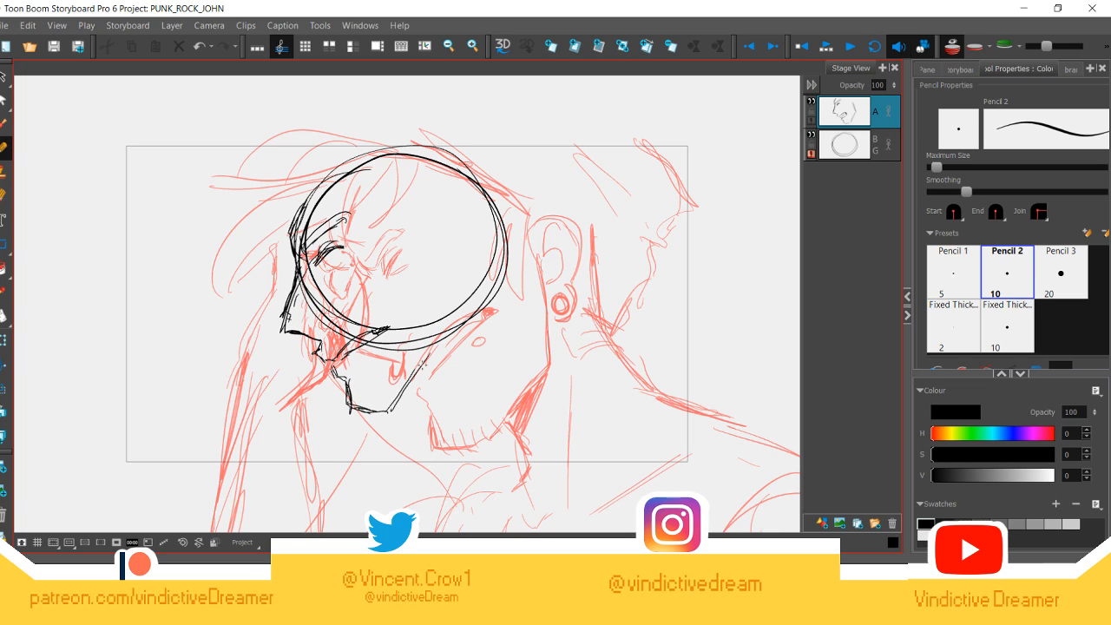
mouse_move(401, 403)
mouse_down()
mouse_move(447, 330)
mouse_move(432, 356)
mouse_up()
drag(441, 236, 460, 323)
Step: Erase the head construction circle from layer B
click(844, 144)
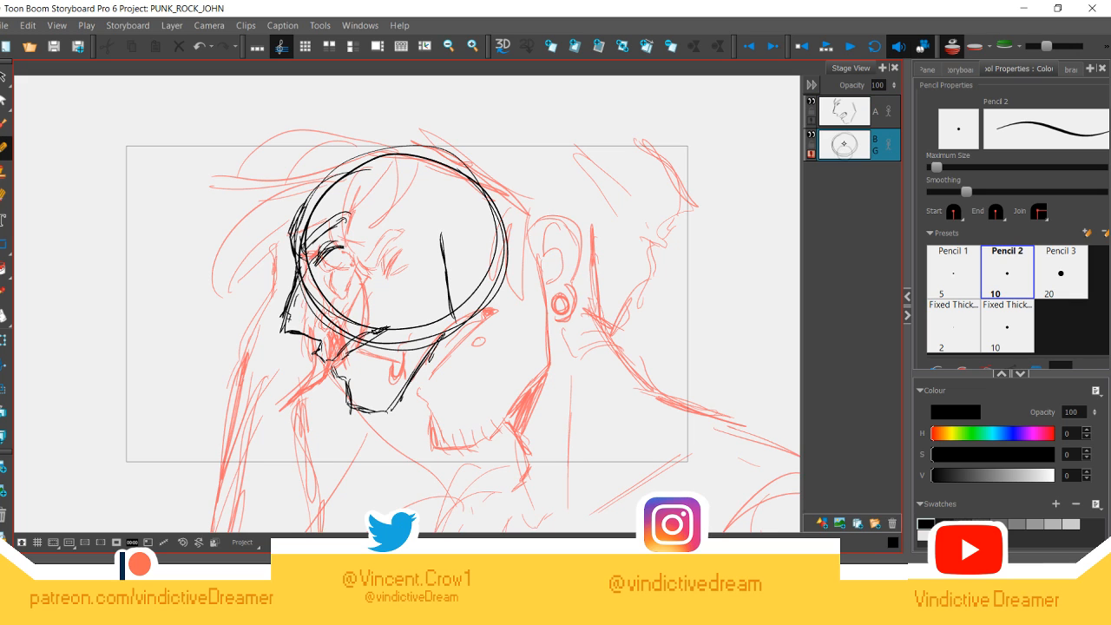
key(alt+e)
mouse_move(278, 191)
mouse_down()
mouse_move(267, 260)
mouse_move(324, 287)
mouse_move(513, 215)
mouse_move(375, 351)
mouse_up()
key(ctrl+z)
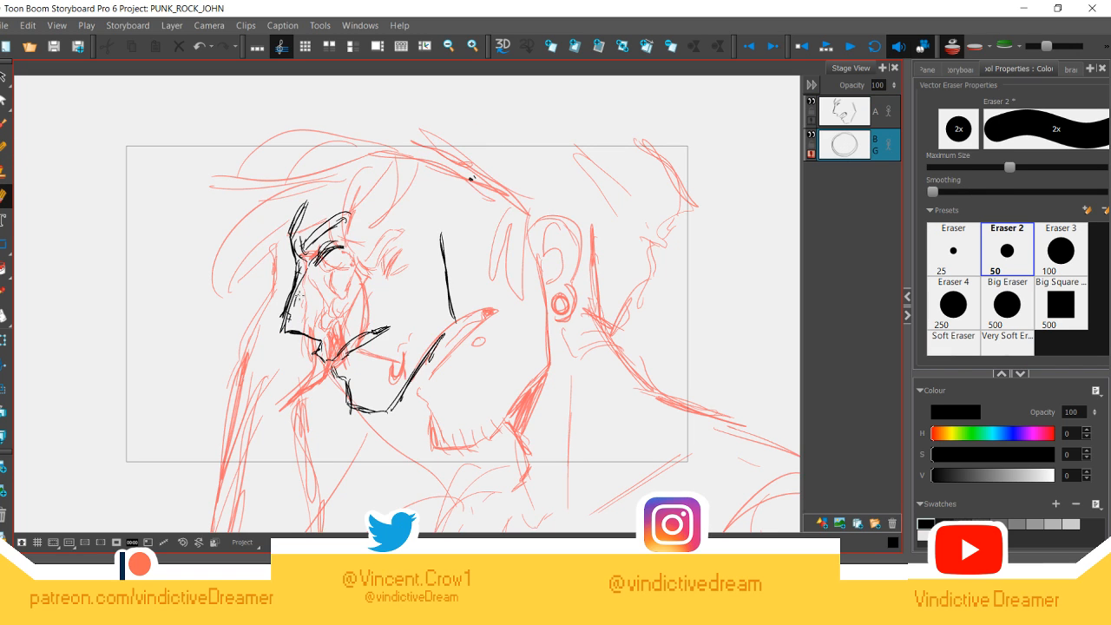
mouse_move(472, 178)
mouse_down()
mouse_move(517, 266)
mouse_move(425, 447)
mouse_up()
key(ctrl+z)
Step: Select all the face lines on layer A, scale them down slightly and reposition the head ahead of the onion-skinned pose
key(alt+s)
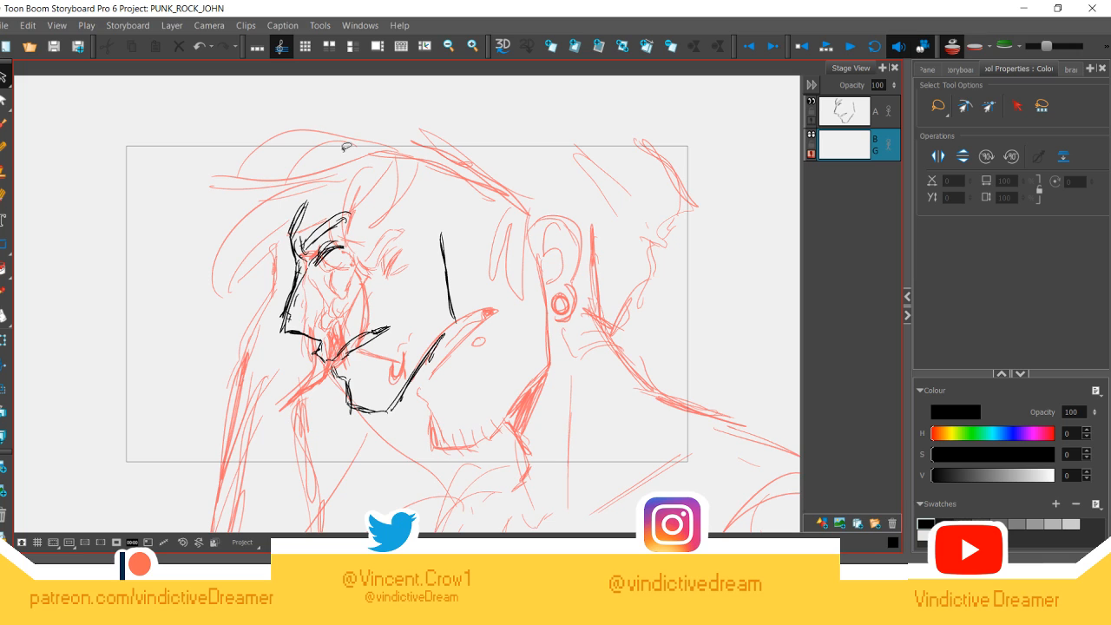
mouse_move(394, 145)
mouse_down()
mouse_move(403, 436)
mouse_move(395, 159)
mouse_move(257, 159)
mouse_move(424, 430)
mouse_move(272, 136)
mouse_move(227, 178)
mouse_up()
click(851, 115)
mouse_move(456, 200)
mouse_down()
mouse_move(538, 109)
mouse_move(530, 84)
mouse_up()
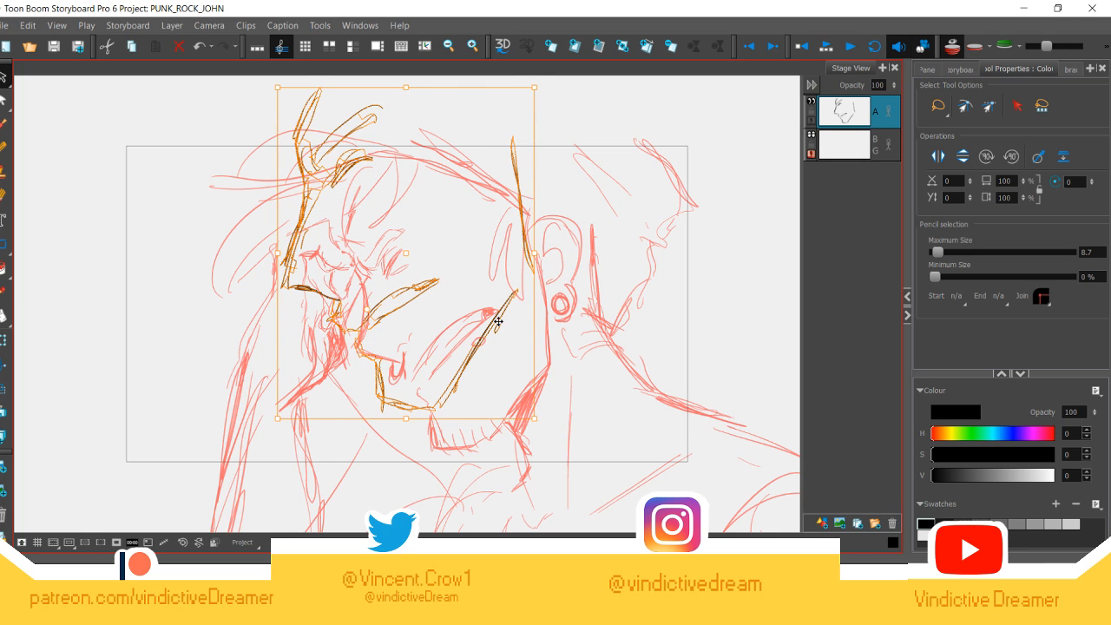
drag(498, 320, 510, 375)
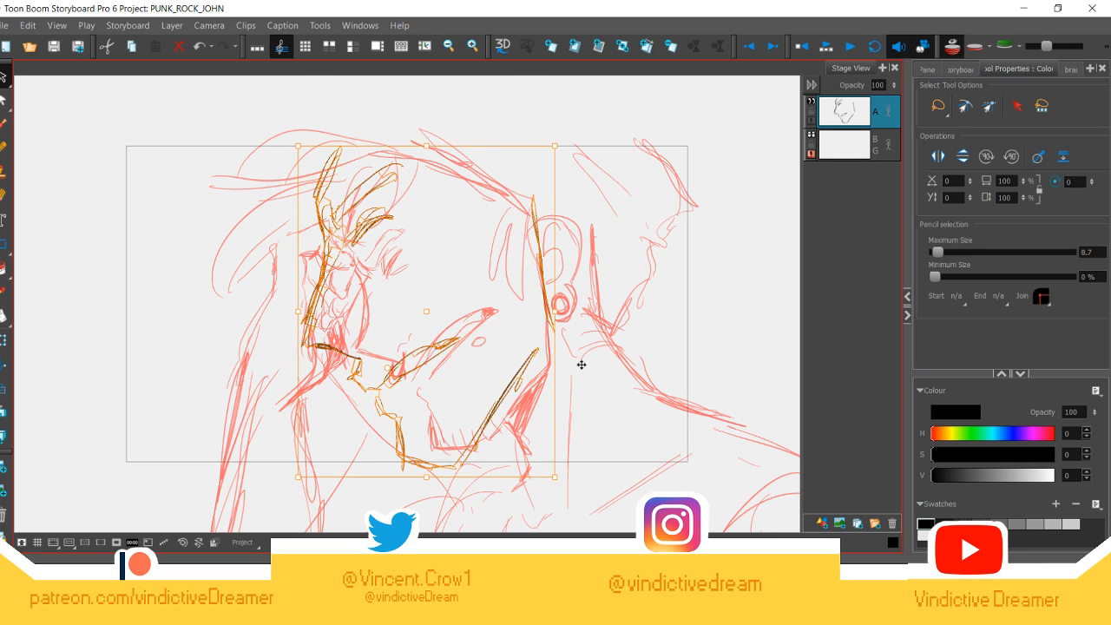
drag(556, 478, 535, 455)
drag(496, 370, 522, 391)
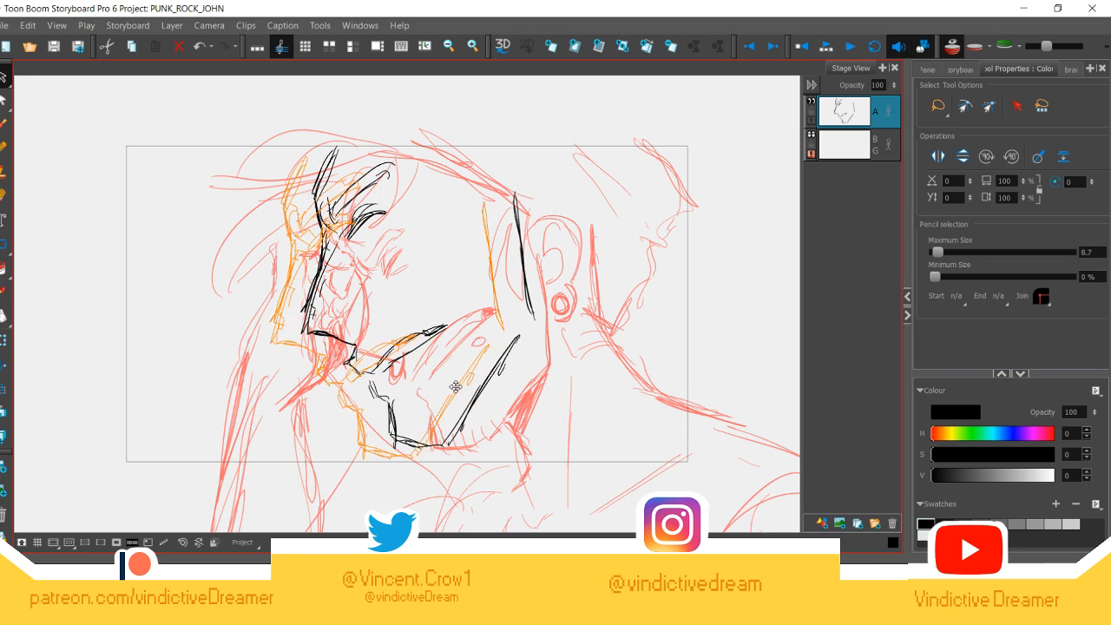
click(429, 380)
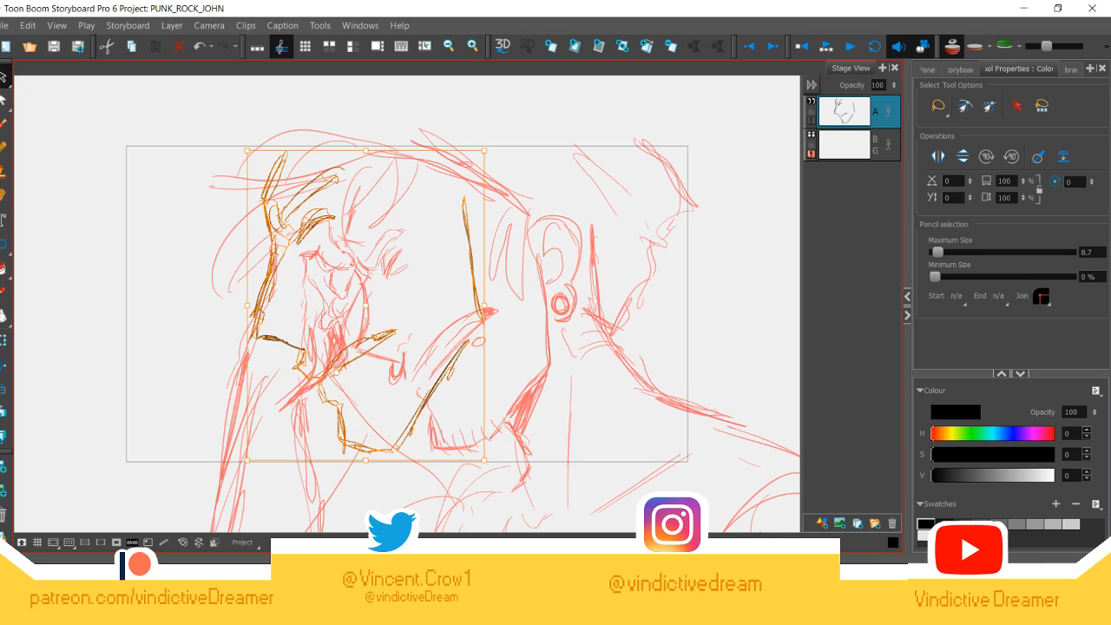
Step: Deselect the face lines and erase the rough eye strokes beneath the brow
key(alt+slash)
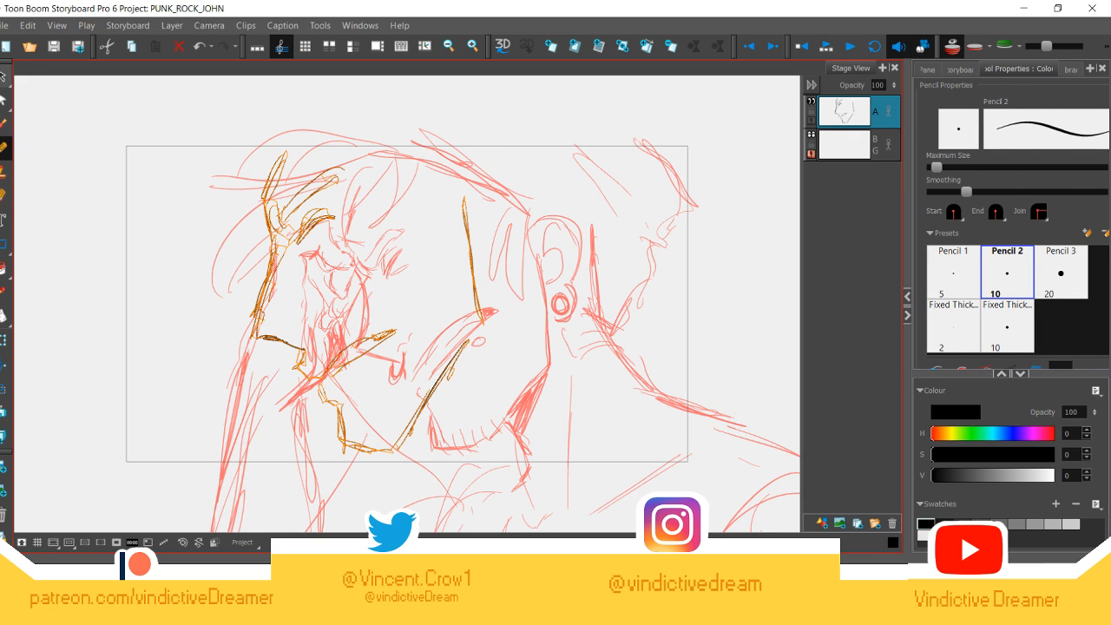
click(3, 77)
key(alt+slash)
drag(309, 231, 330, 220)
mouse_move(323, 205)
mouse_down()
mouse_move(316, 230)
mouse_move(339, 217)
mouse_up()
key(alt+e)
Step: With the Brush 3 preset, draw a narrowed dark eye beneath the brow and a short nostril line
click(7, 121)
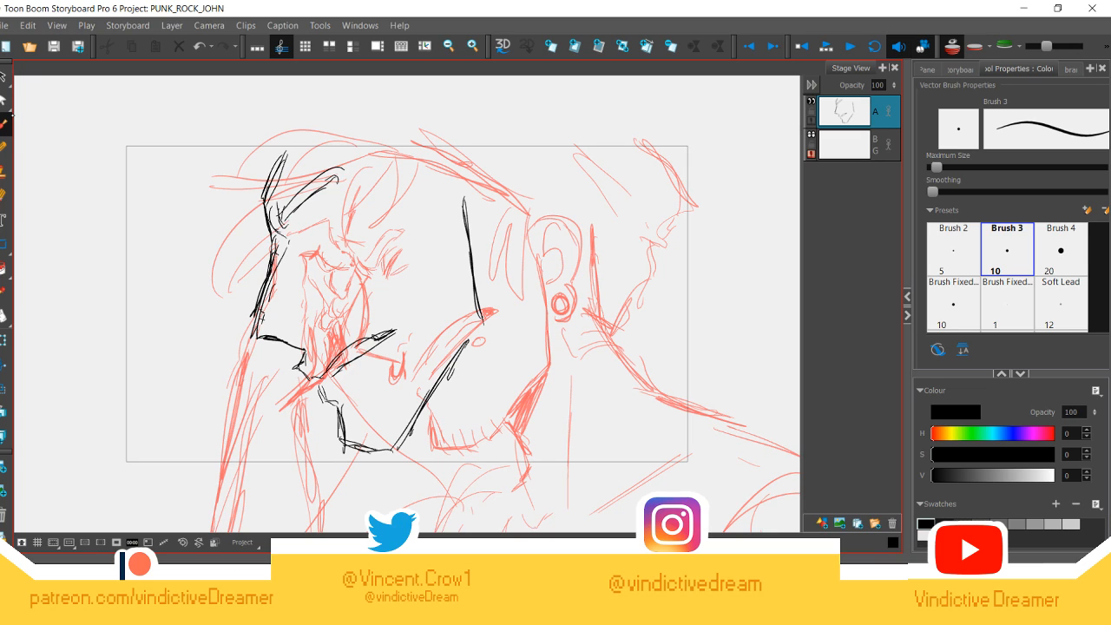
drag(294, 339, 321, 326)
mouse_move(290, 233)
mouse_down()
mouse_move(327, 220)
mouse_move(309, 227)
mouse_move(309, 208)
mouse_move(327, 224)
mouse_up()
right_click(296, 224)
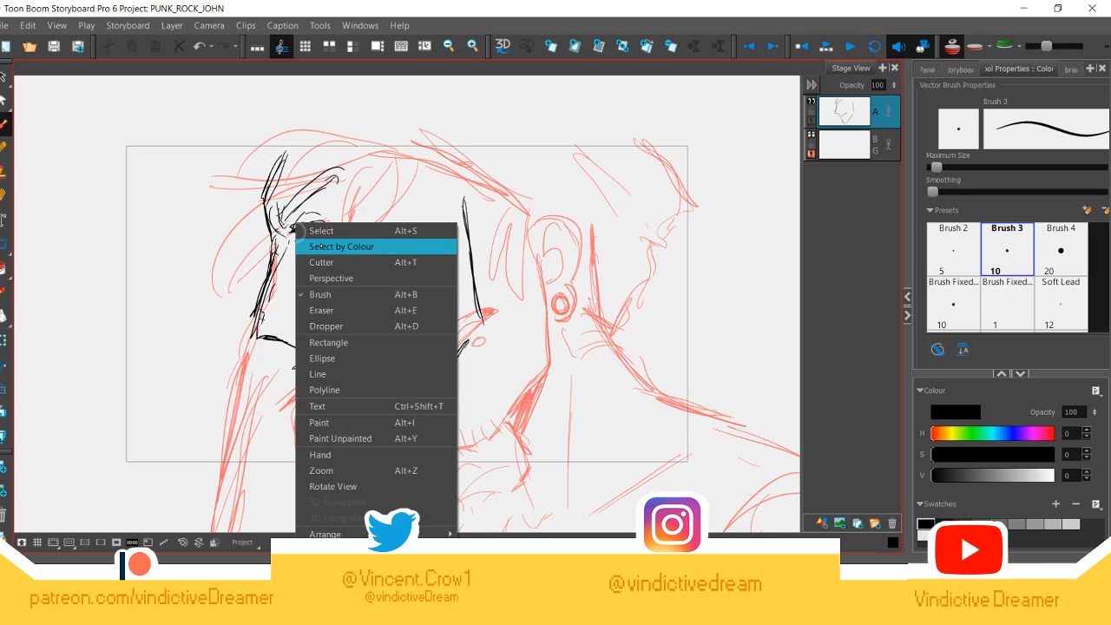
key(Escape)
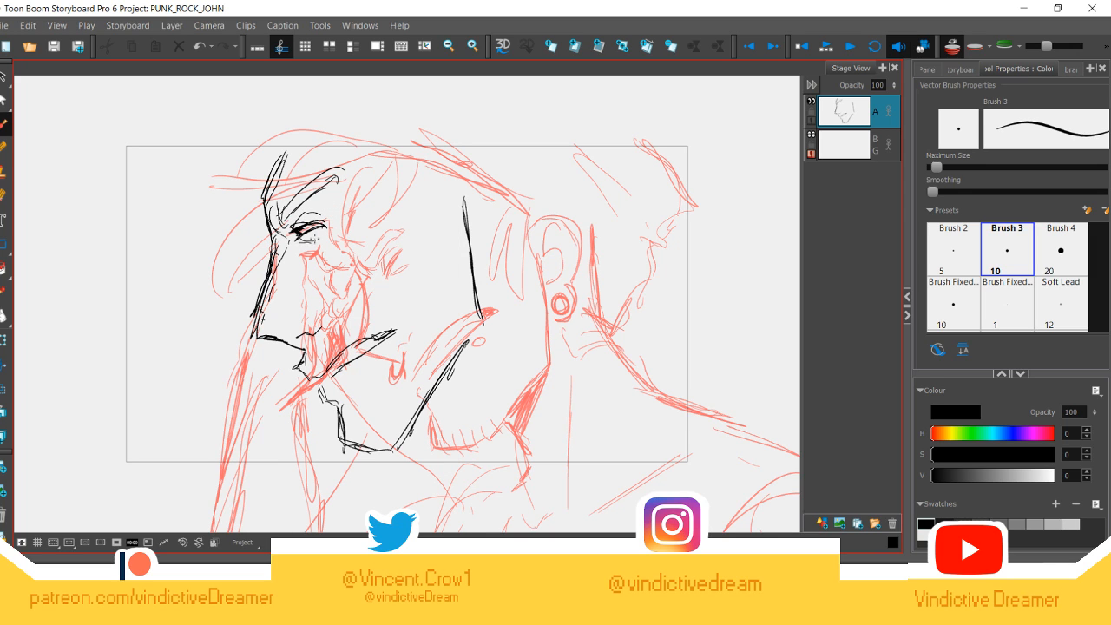
drag(301, 239, 313, 243)
Step: Detail the lower face with shading under the nose, stubble strokes along the chin and a small ring at the mouth corner
drag(266, 335, 309, 350)
mouse_move(351, 422)
mouse_down()
mouse_move(382, 453)
mouse_move(401, 450)
mouse_up()
mouse_move(412, 426)
mouse_down()
mouse_move(420, 417)
mouse_move(405, 429)
mouse_up()
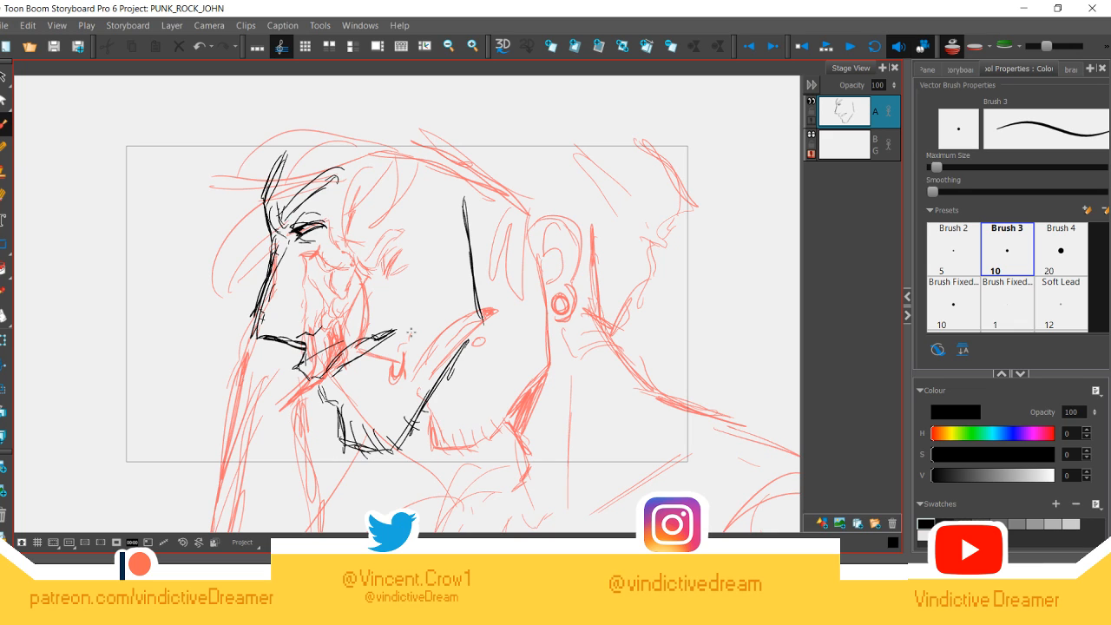
drag(381, 356, 387, 365)
mouse_move(304, 334)
mouse_down()
mouse_move(287, 364)
mouse_move(299, 368)
mouse_up()
Step: Draw the ear at the side of the head with inner contour lines and a round plug in the lobe
mouse_move(450, 186)
mouse_down()
mouse_move(497, 196)
mouse_move(508, 236)
mouse_up()
mouse_move(478, 176)
mouse_down()
mouse_move(507, 230)
mouse_move(478, 257)
mouse_up()
drag(483, 260, 480, 266)
drag(509, 200, 491, 244)
mouse_move(477, 182)
mouse_down()
mouse_move(488, 223)
mouse_move(474, 239)
mouse_up()
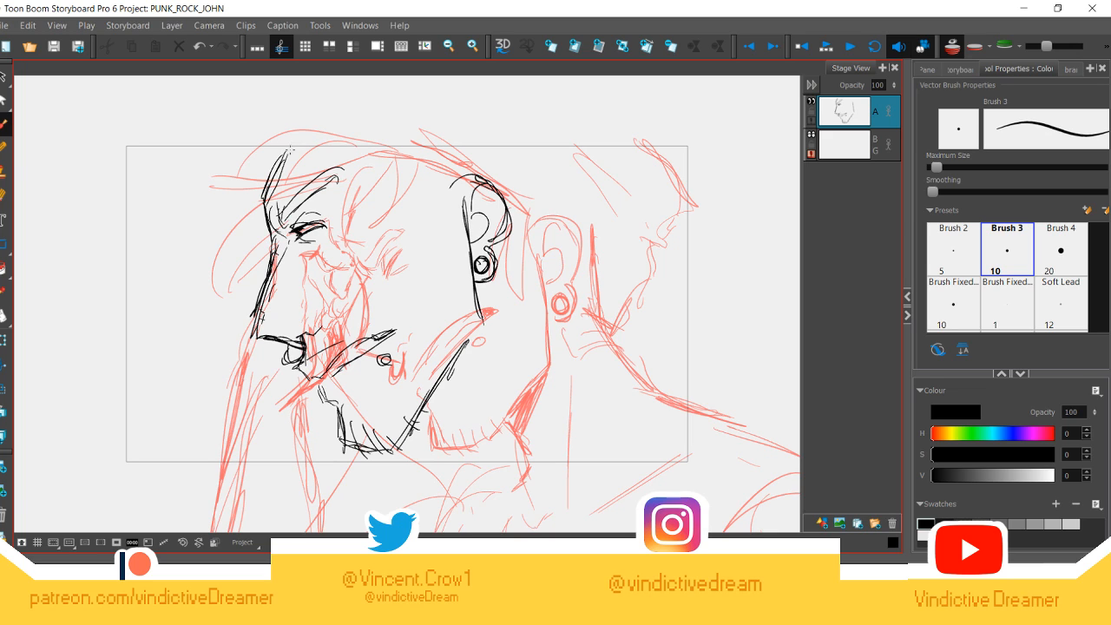
Step: Draw loose hair strands sweeping forward from the forehead and falling over the brow
mouse_move(305, 141)
mouse_down()
mouse_move(238, 127)
mouse_move(223, 102)
mouse_move(276, 154)
mouse_up()
mouse_move(205, 113)
mouse_down()
mouse_move(272, 159)
mouse_move(190, 233)
mouse_up()
drag(246, 177, 208, 251)
mouse_move(260, 216)
mouse_down()
mouse_move(233, 293)
mouse_move(243, 265)
mouse_up()
drag(272, 173, 244, 266)
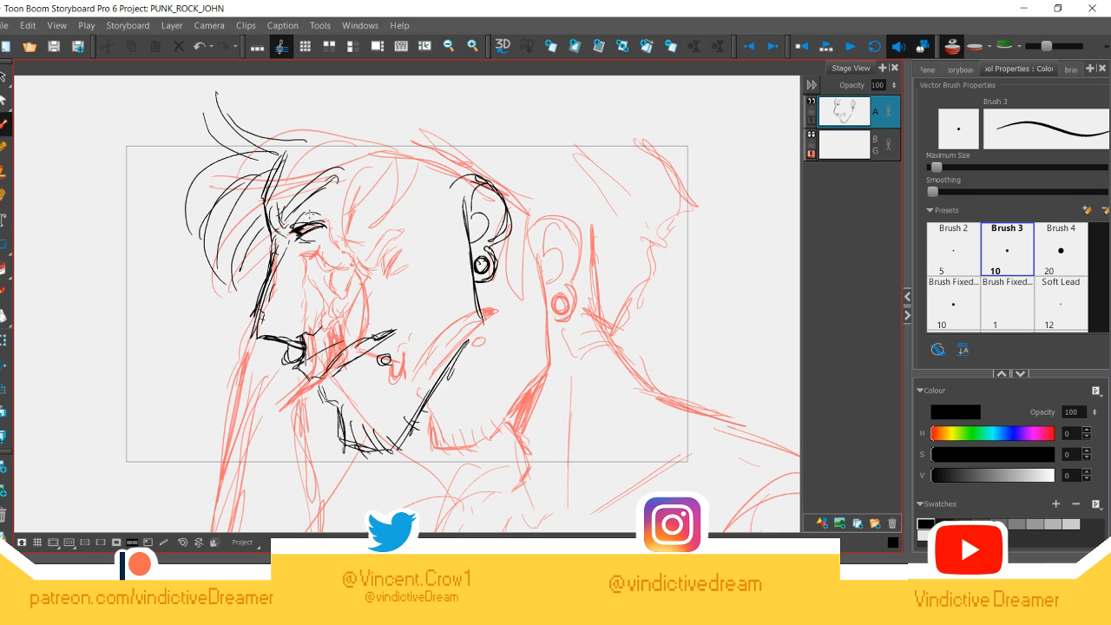
drag(236, 201, 217, 258)
mouse_move(329, 145)
mouse_down()
mouse_move(262, 182)
mouse_move(325, 257)
mouse_up()
drag(350, 163, 338, 217)
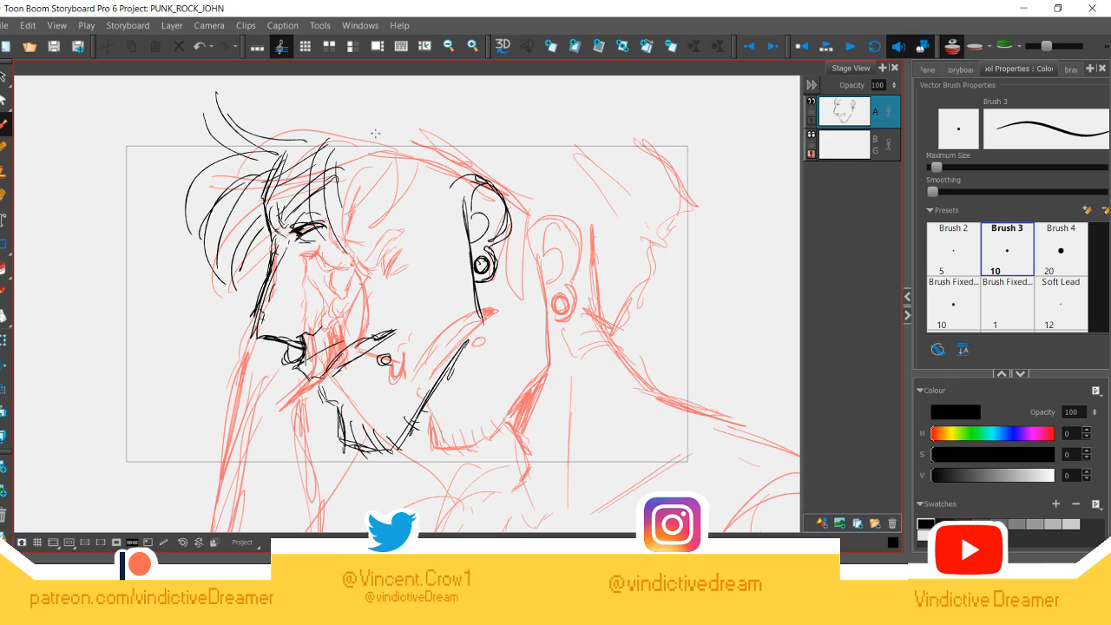
Step: Add long curved hair strokes at the temple in front of the ear
mouse_move(437, 178)
mouse_down()
mouse_move(420, 260)
mouse_move(431, 229)
mouse_move(453, 283)
mouse_up()
drag(444, 221, 452, 271)
drag(443, 189, 453, 283)
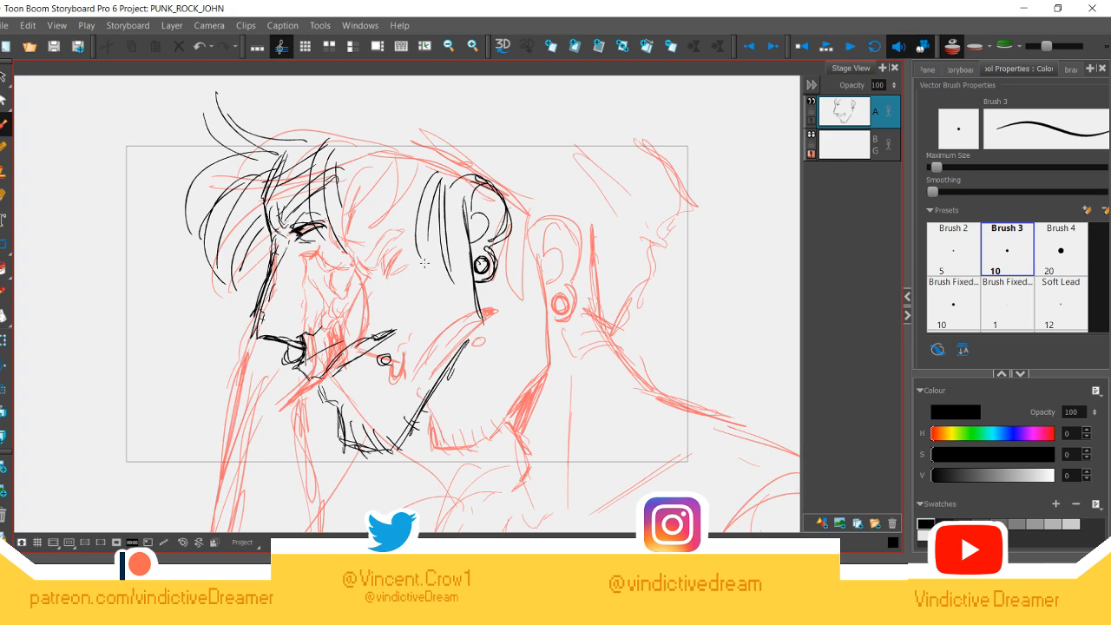
Step: Draw the front of the neck below the jaw and hatch a dark shadow under the jawline
drag(414, 416, 478, 477)
mouse_move(460, 362)
mouse_down()
mouse_move(439, 435)
mouse_move(441, 425)
mouse_move(422, 420)
mouse_up()
drag(442, 382, 433, 429)
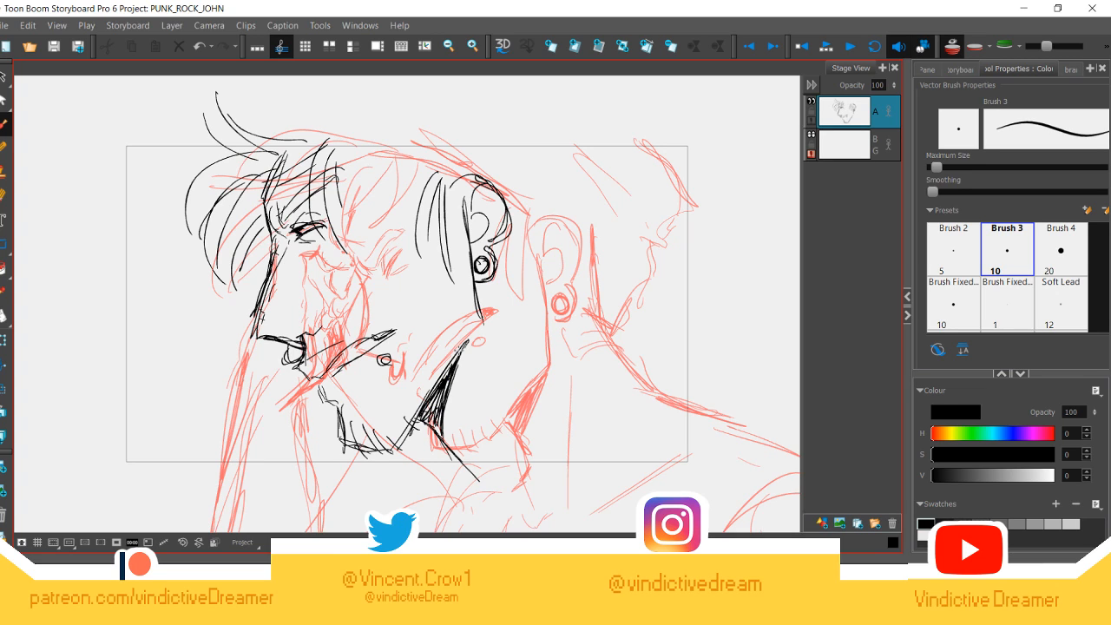
mouse_move(455, 364)
mouse_down()
mouse_move(423, 434)
mouse_move(473, 456)
mouse_move(483, 488)
mouse_up()
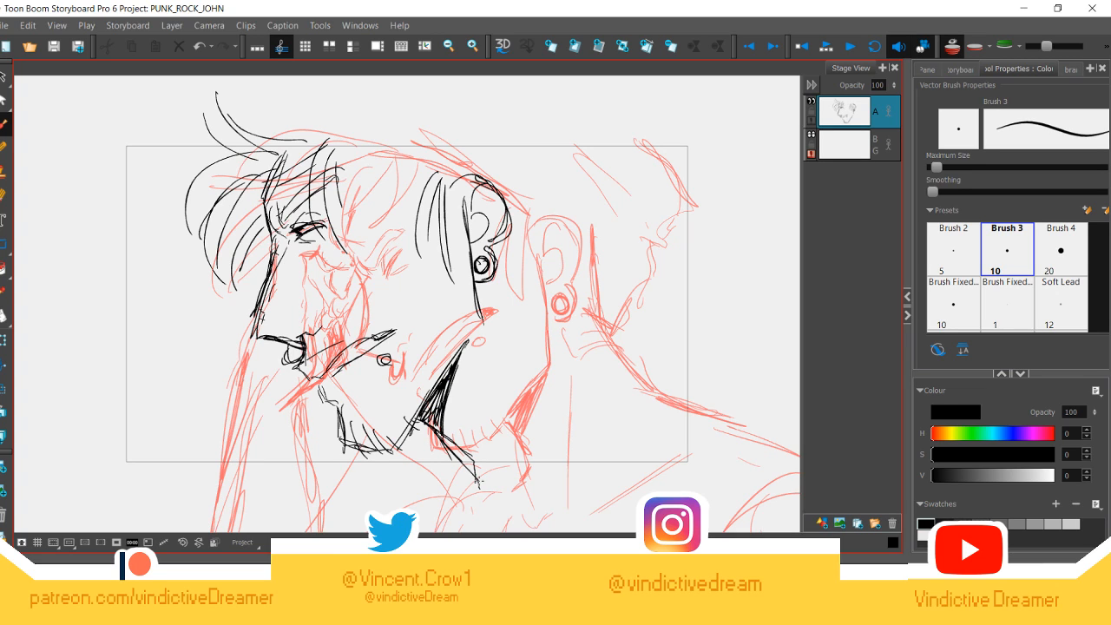
Step: Draw the back of the neck flowing into the shoulder and add two parallel diagonal strap lines below it
mouse_move(520, 310)
mouse_down()
mouse_move(558, 361)
mouse_move(534, 326)
mouse_move(586, 365)
mouse_move(573, 354)
mouse_move(653, 382)
mouse_move(488, 507)
mouse_up()
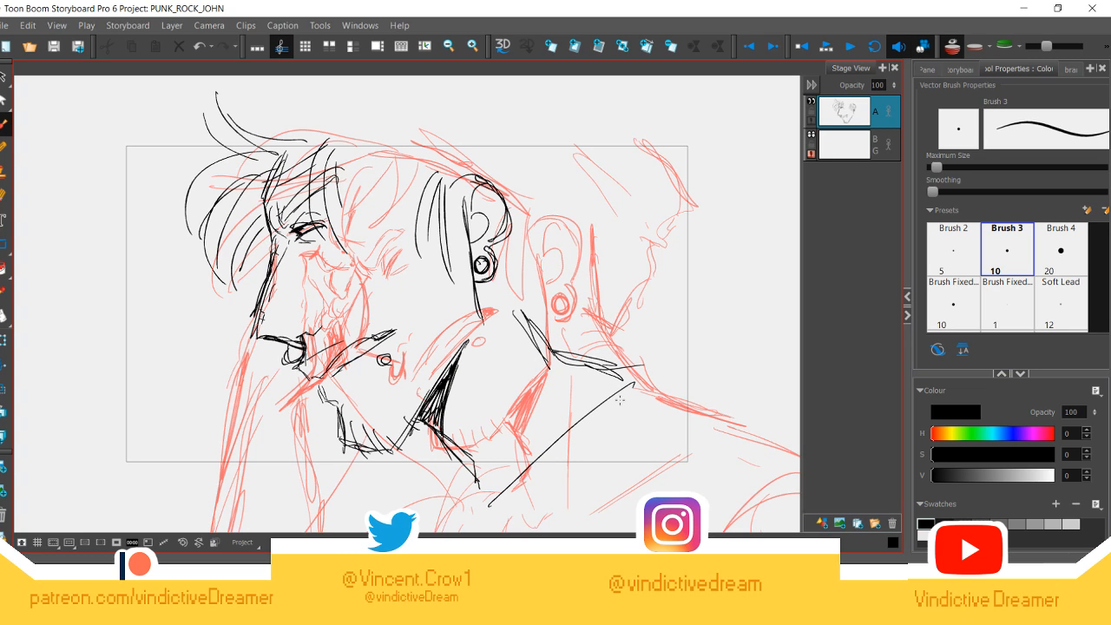
drag(625, 393, 502, 513)
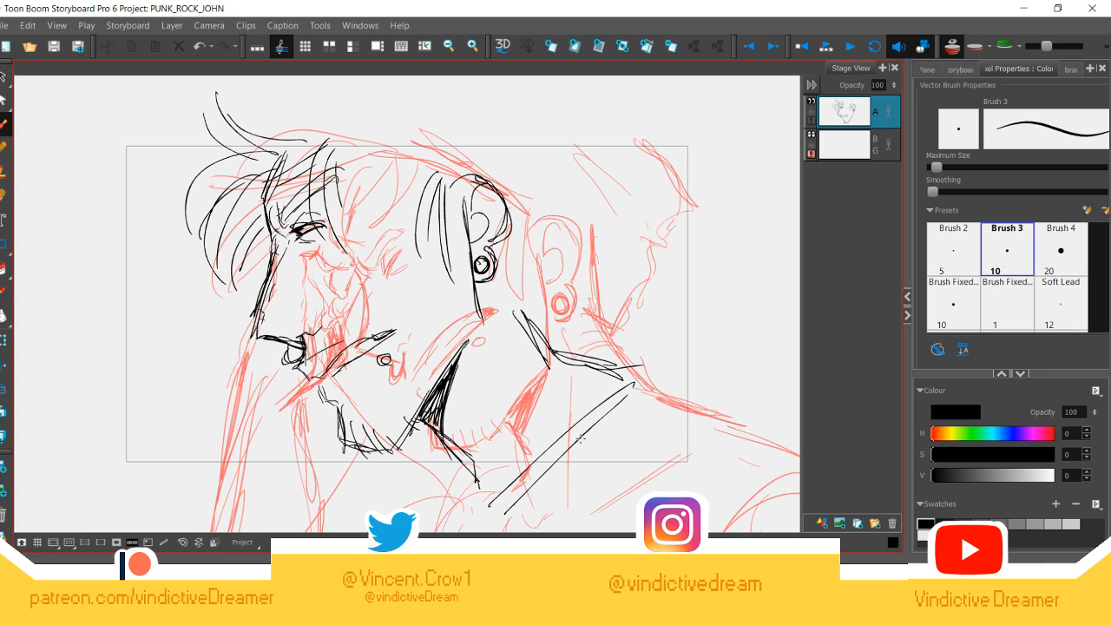
drag(525, 281, 514, 313)
mouse_move(530, 247)
mouse_down()
mouse_move(521, 316)
mouse_move(526, 258)
mouse_up()
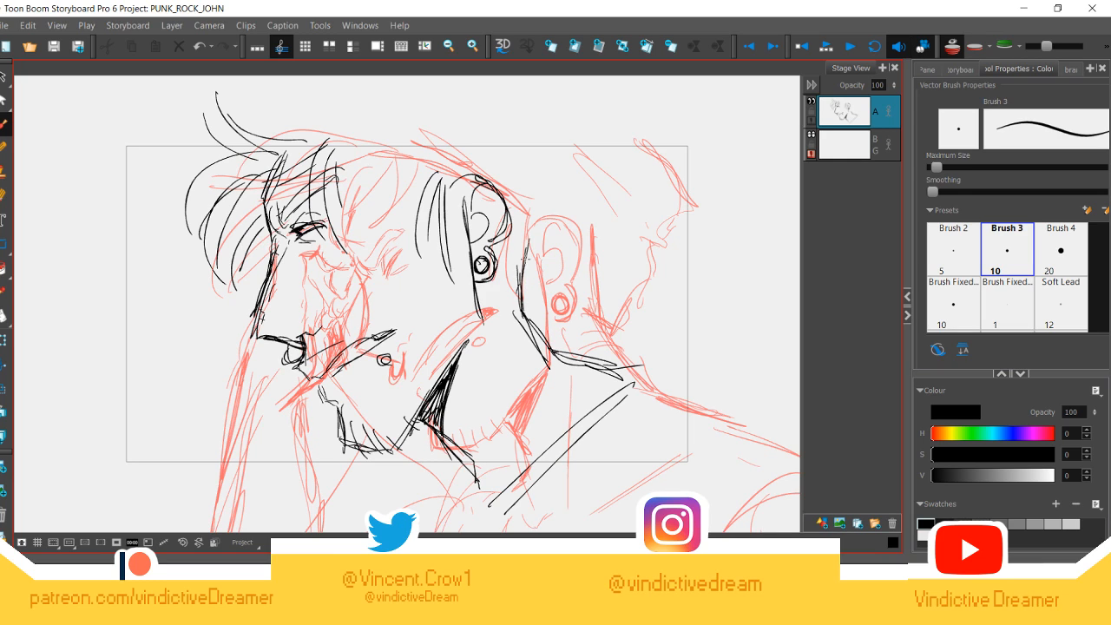
Step: Outline the hair and nape at the back of the head, and draw the hairline running from the forehead to the temple
mouse_move(537, 209)
mouse_down()
mouse_move(521, 297)
mouse_move(500, 332)
mouse_move(546, 337)
mouse_up()
mouse_move(519, 252)
mouse_down()
mouse_move(529, 302)
mouse_move(545, 272)
mouse_move(557, 284)
mouse_move(586, 265)
mouse_move(612, 209)
mouse_move(522, 110)
mouse_up()
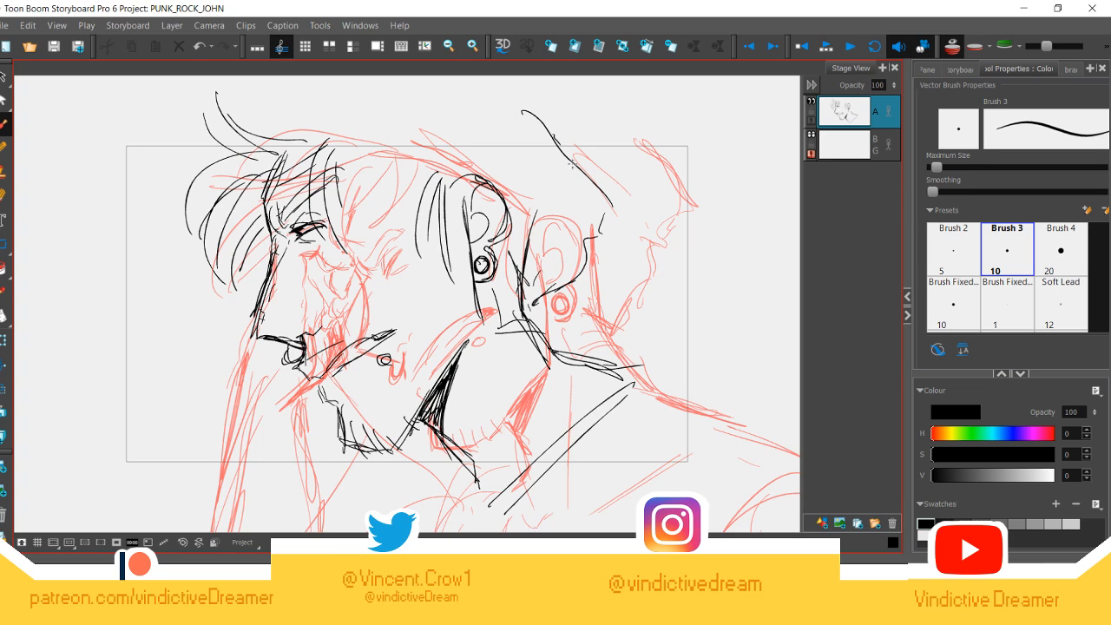
mouse_move(573, 163)
mouse_down()
mouse_move(580, 241)
mouse_move(517, 309)
mouse_up()
drag(504, 106, 527, 120)
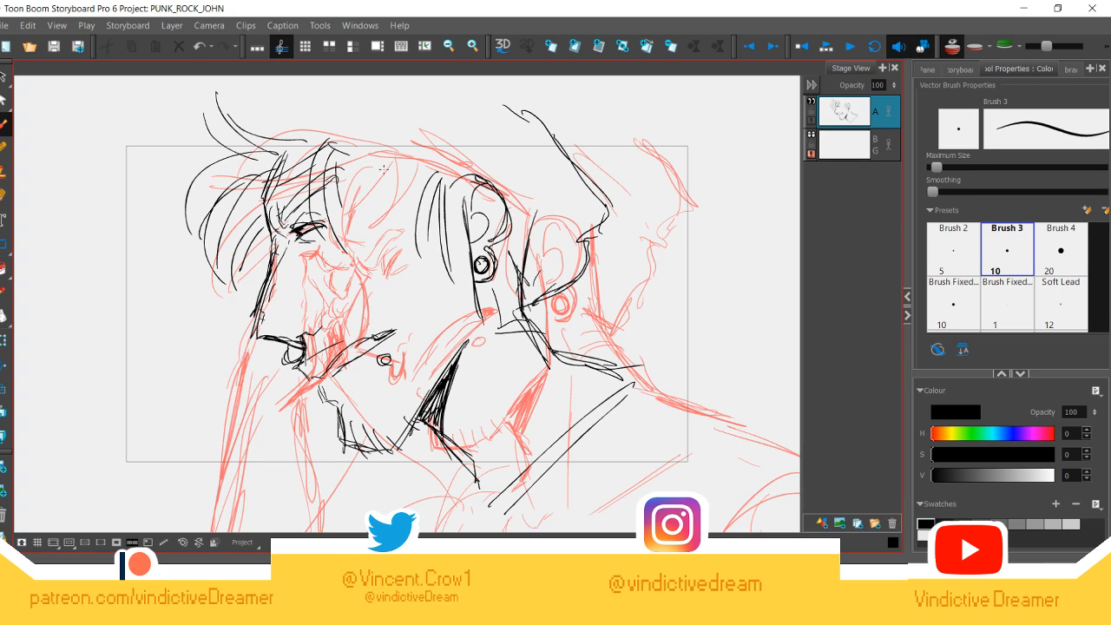
drag(437, 192, 330, 144)
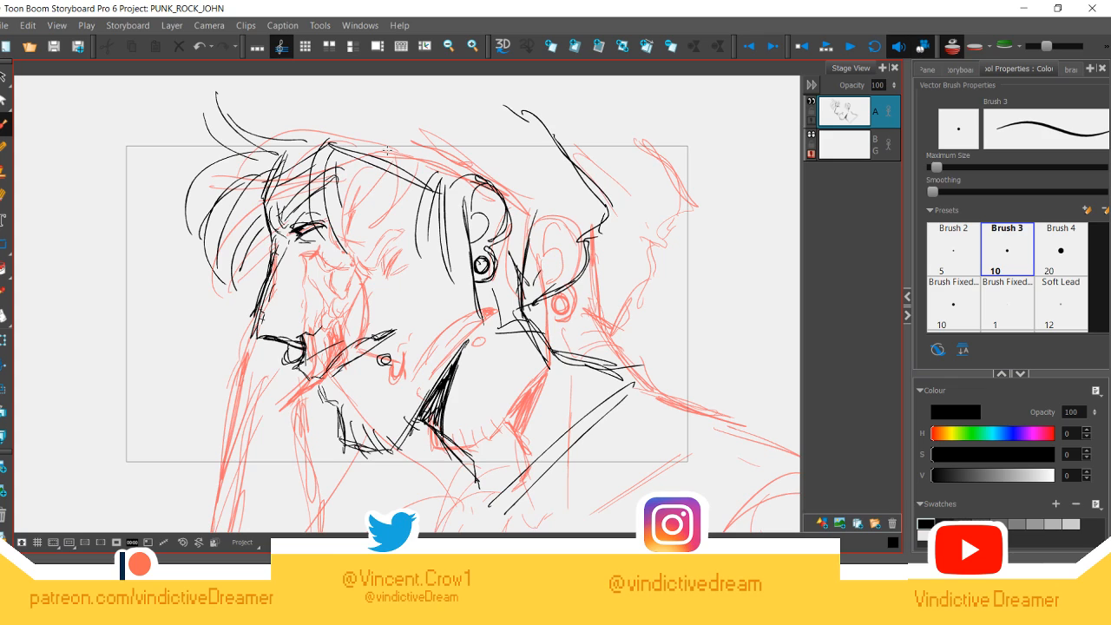
Step: Draw the rounded shoulder contour beyond the back of the neck and add a long vertical line down the neck
mouse_move(620, 358)
mouse_down()
mouse_move(702, 382)
mouse_move(726, 415)
mouse_up()
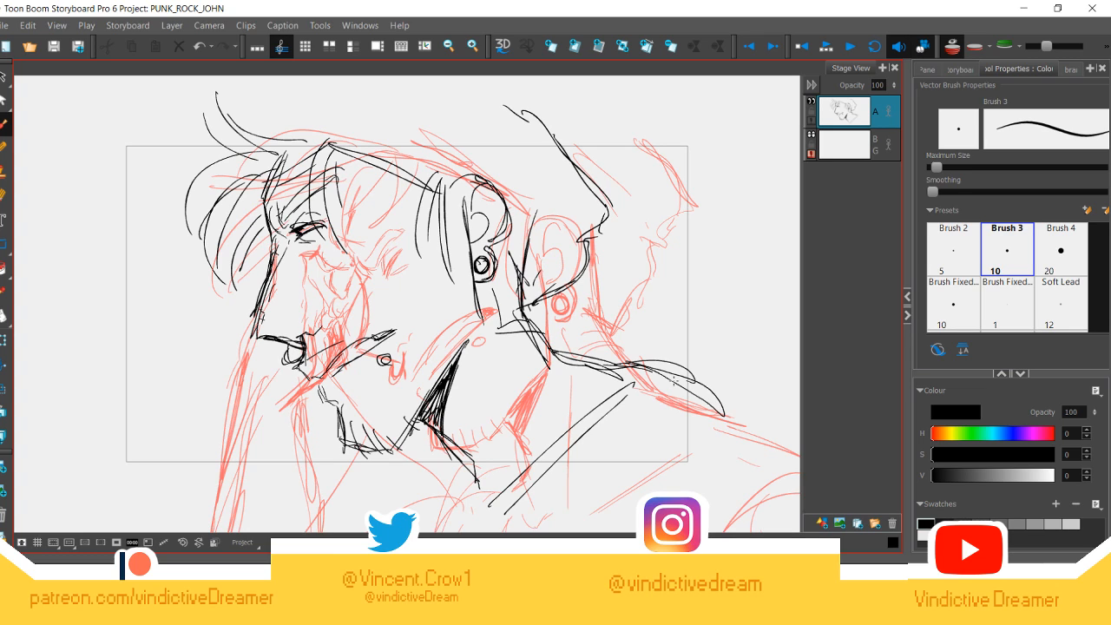
drag(651, 374, 729, 417)
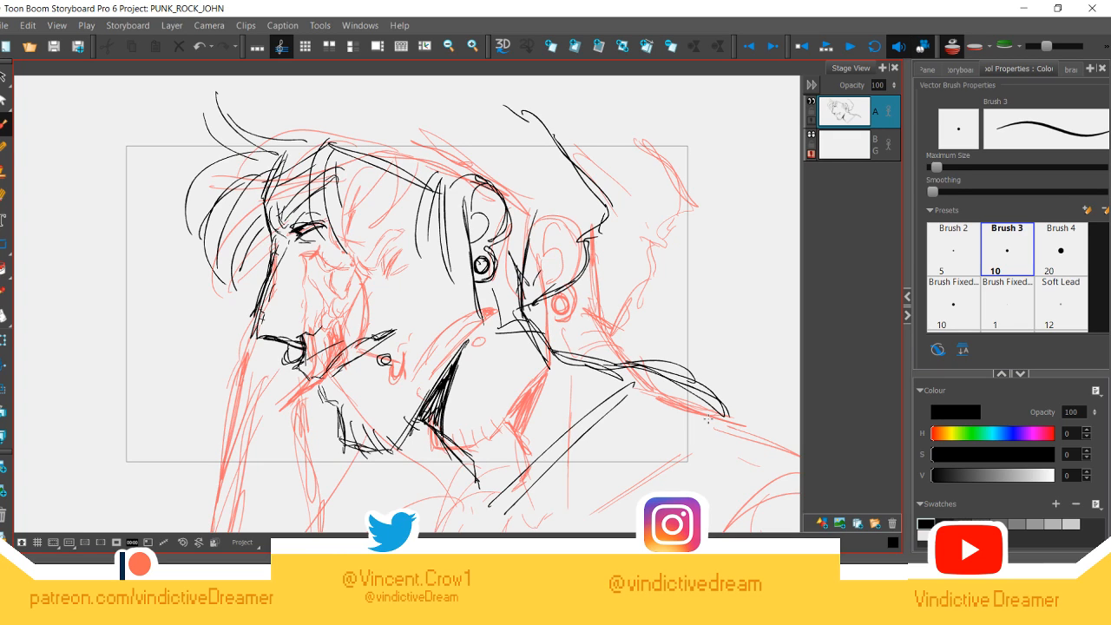
mouse_move(535, 313)
mouse_down()
mouse_move(562, 356)
mouse_move(632, 359)
mouse_up()
drag(482, 481, 468, 509)
drag(503, 335, 521, 497)
drag(719, 407, 750, 430)
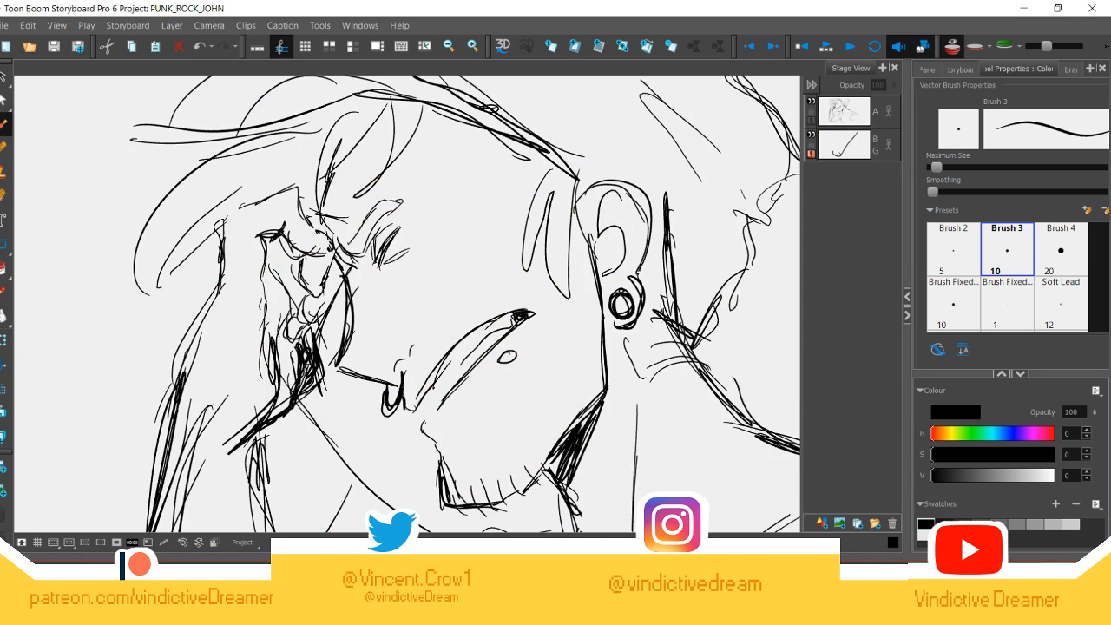
Step: Flip between the last two panels and play the storyboard to check the movement between the head poses
key(Left)
key(Right)
key(Left)
key(Right)
key(Right)
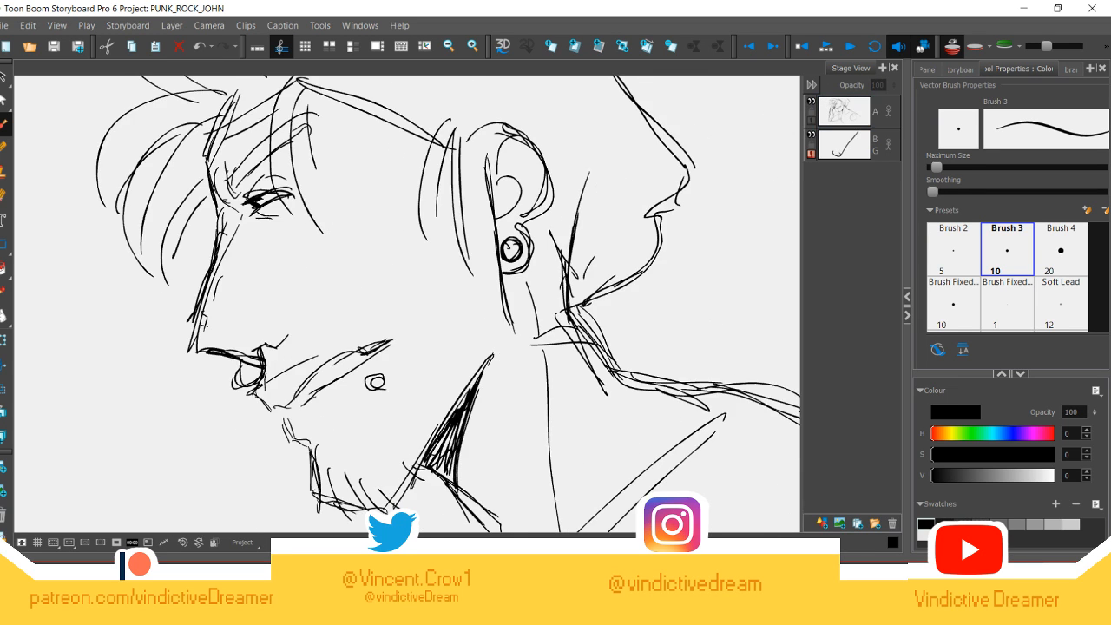
key(Left)
key(Right)
key(Left)
key(Right)
key(Left)
click(851, 46)
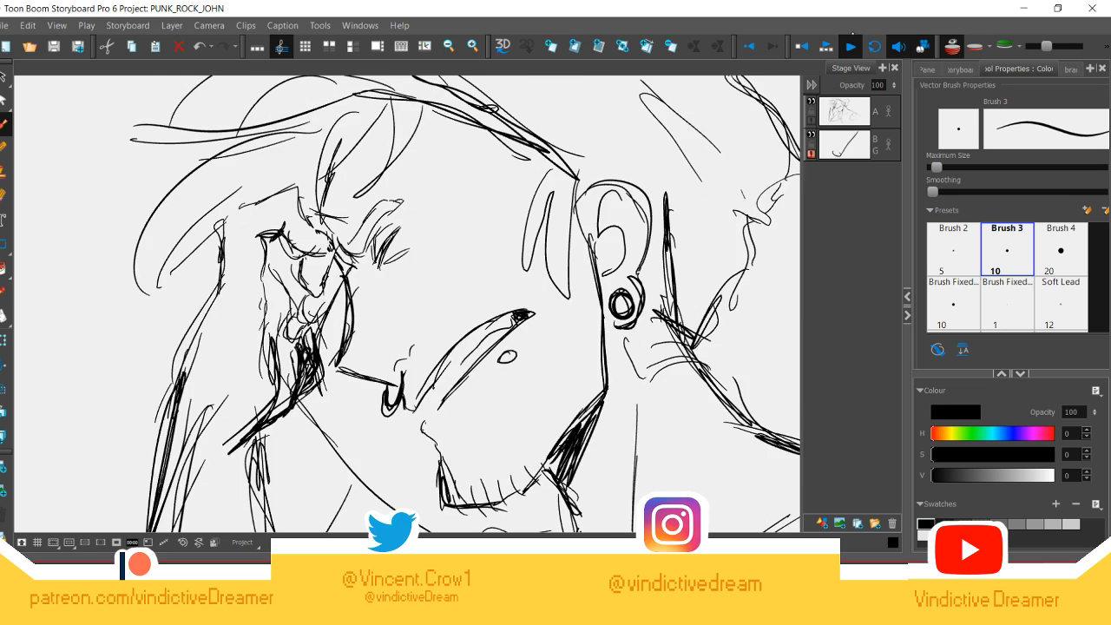
click(850, 46)
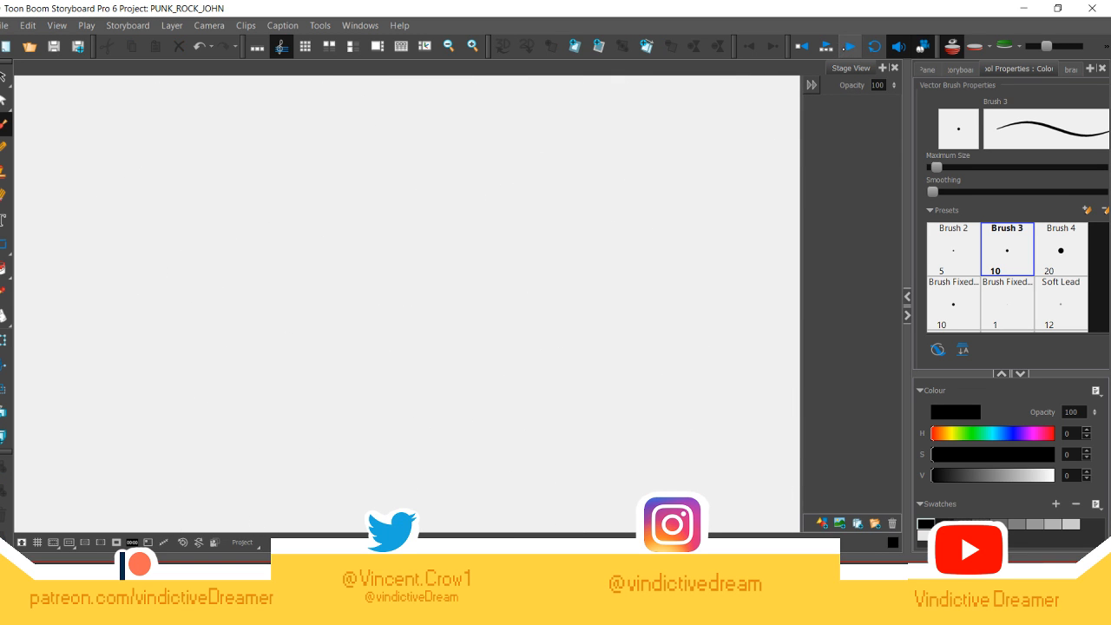
Step: Insert a new blank panel between the previous head pose and the one just drawn
key(Left)
key(Left)
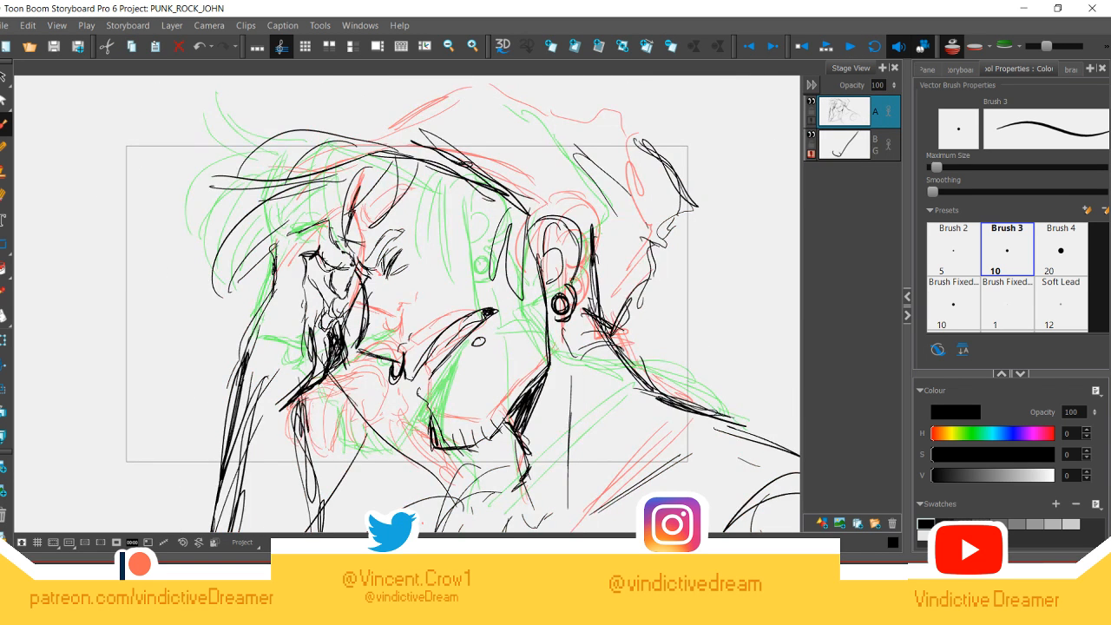
right_click(686, 350)
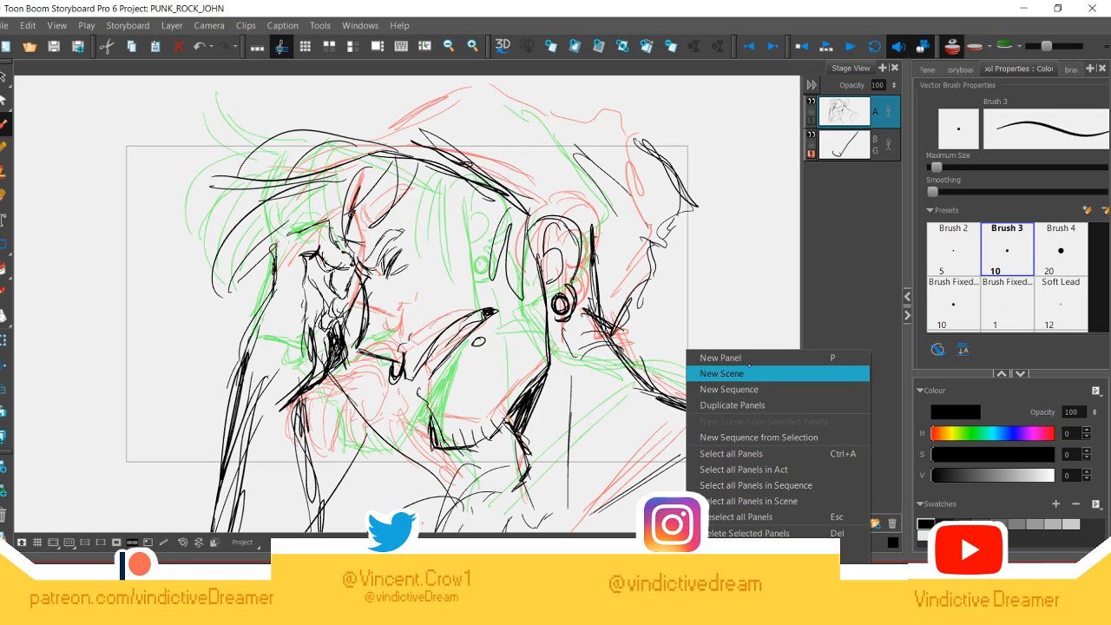
click(725, 373)
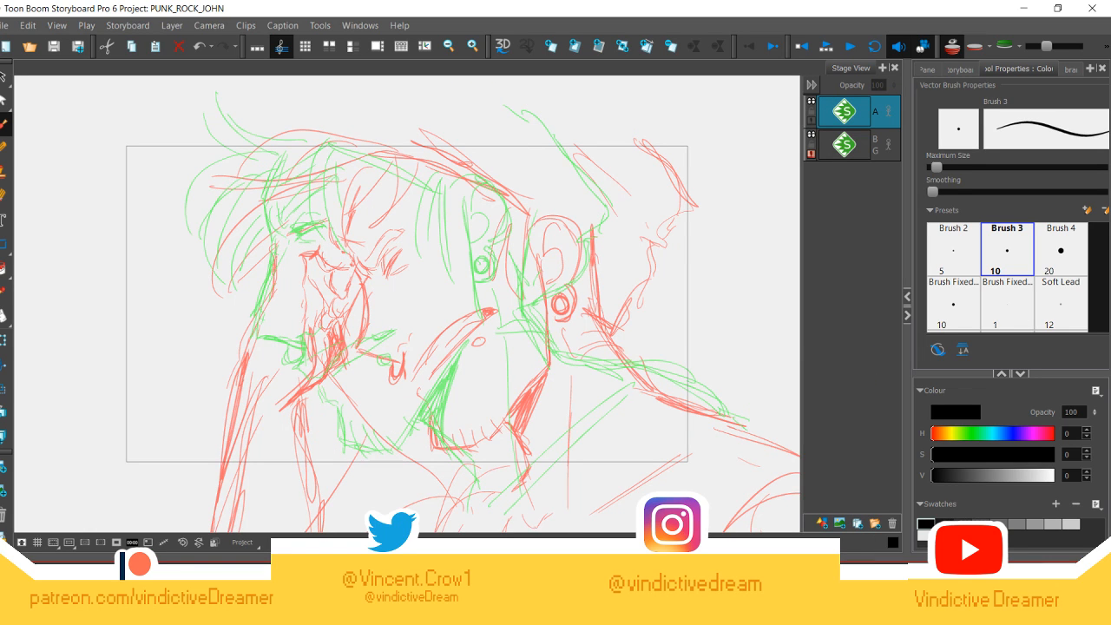
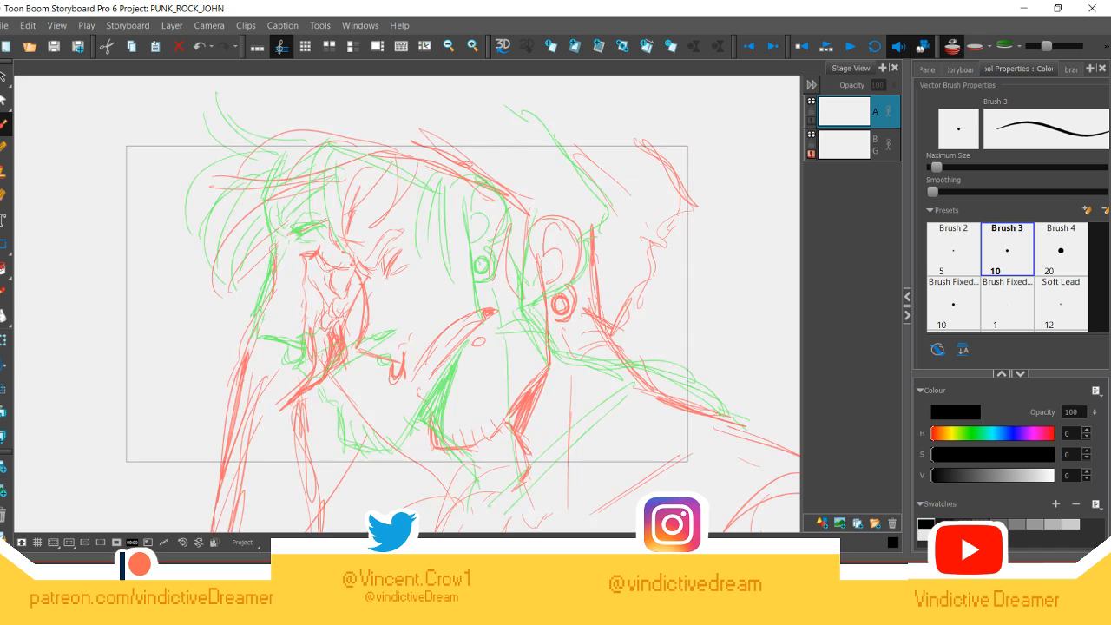
Step: Raise the onion skin strength slightly with the next panel still shown, and make layer B the drawing layer
drag(1047, 46, 1054, 46)
click(1004, 46)
click(1005, 47)
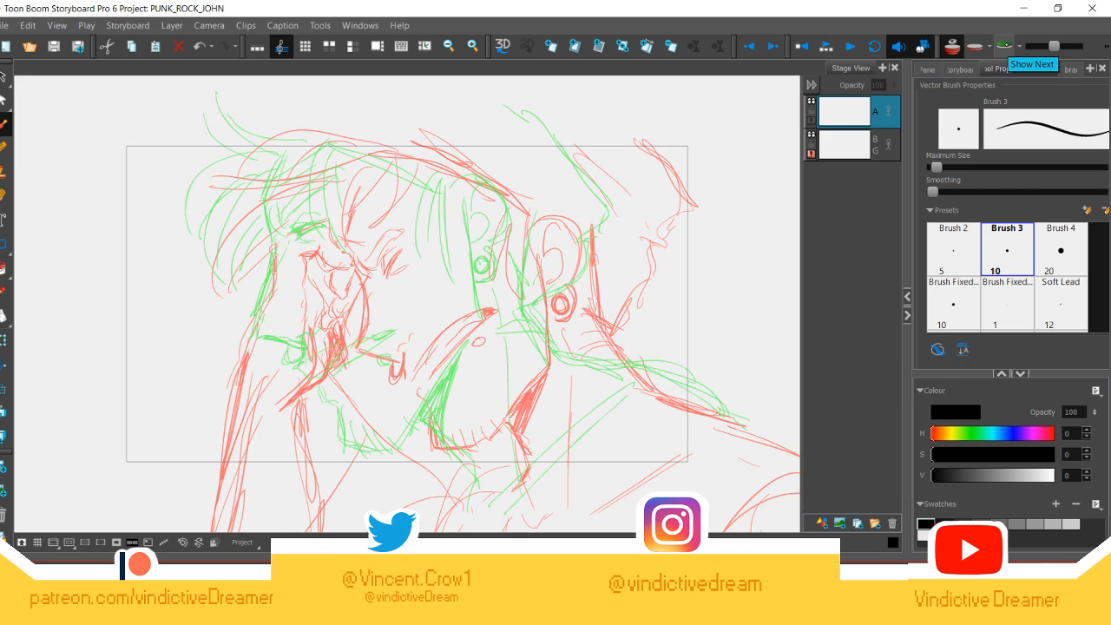
click(842, 145)
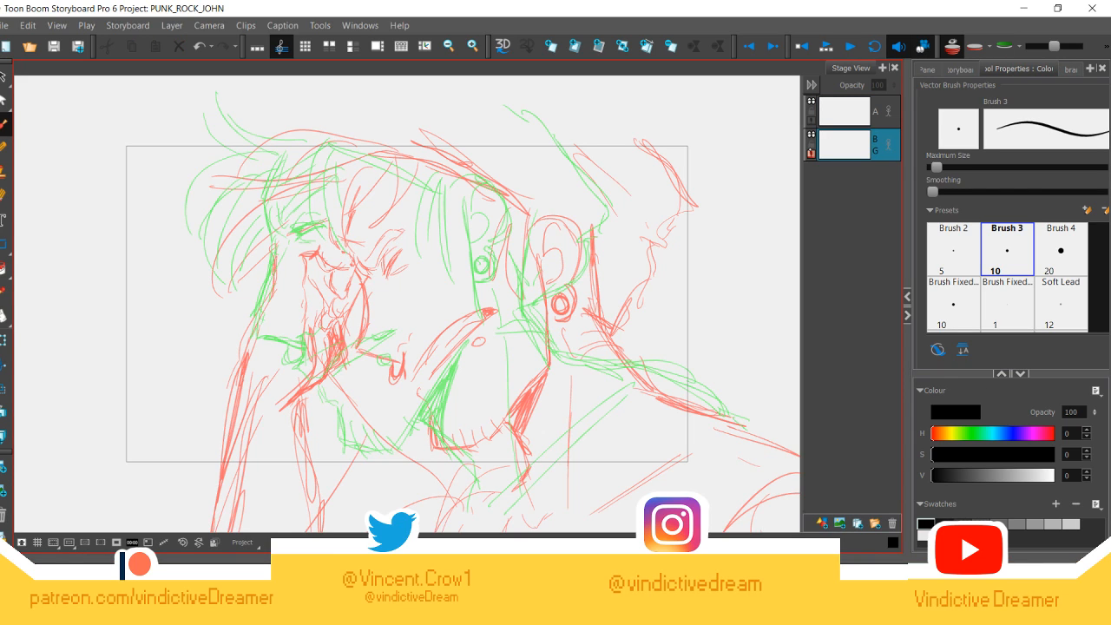
mouse_move(434, 204)
mouse_down()
mouse_move(412, 194)
mouse_move(485, 254)
mouse_up()
mouse_move(440, 172)
mouse_down()
mouse_move(441, 303)
mouse_move(333, 213)
mouse_move(487, 260)
mouse_move(373, 299)
mouse_move(521, 269)
mouse_move(489, 341)
mouse_move(330, 251)
mouse_move(635, 163)
mouse_up()
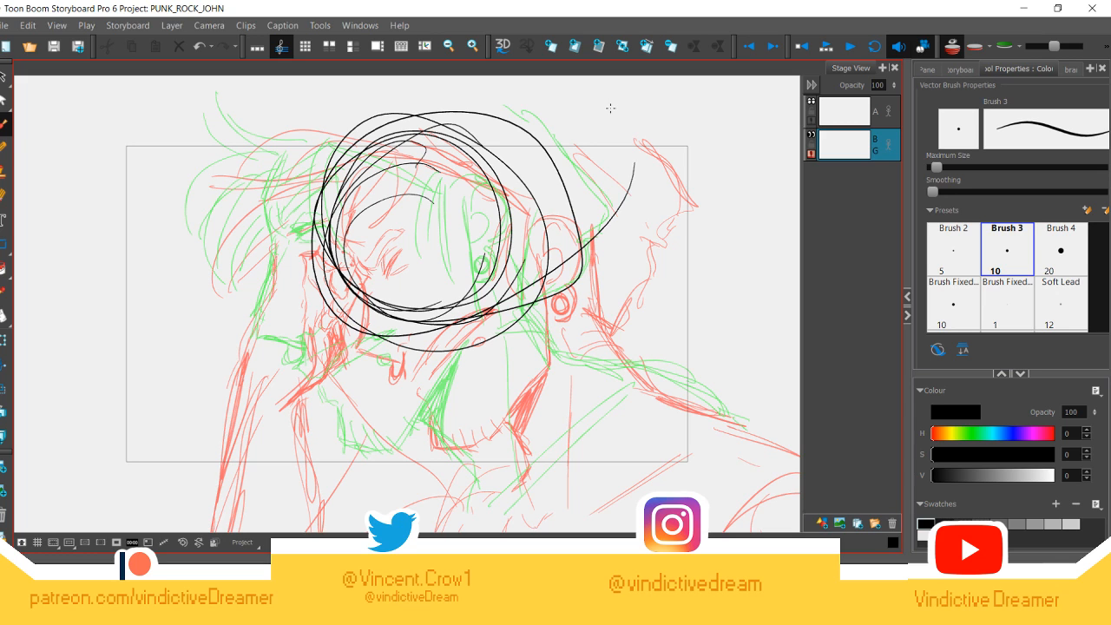
key(ctrl+z)
click(200, 43)
click(200, 44)
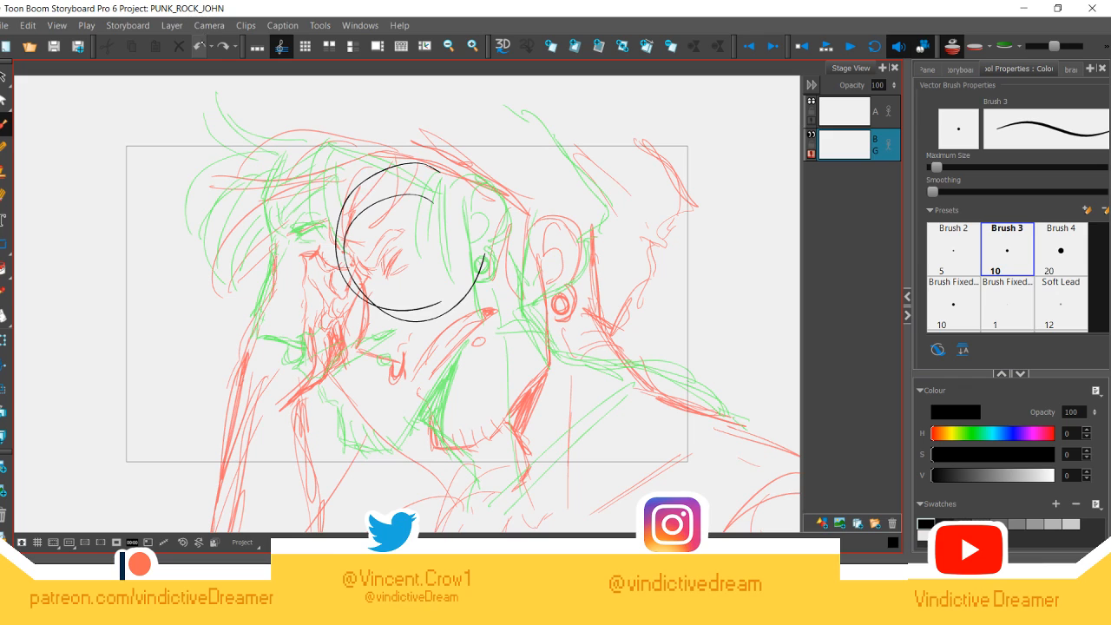
click(201, 43)
click(200, 43)
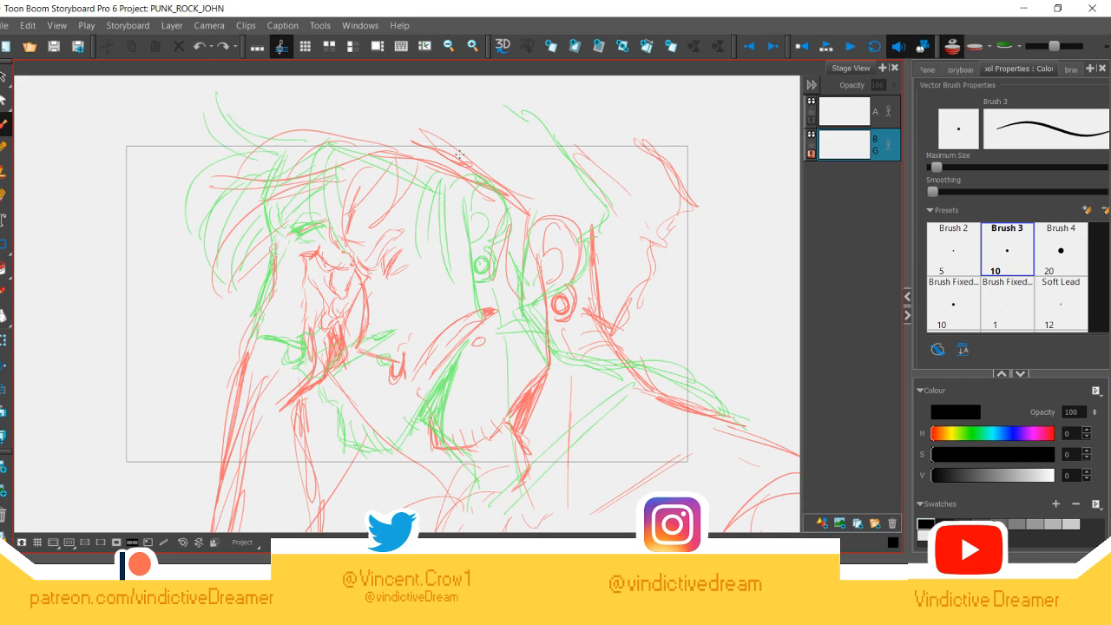
Step: Sketch a rough head construction circle on layer B, and draw the forehead, brow and nose profile over it on layer A
mouse_move(460, 155)
mouse_down()
mouse_move(527, 260)
mouse_move(473, 339)
mouse_move(357, 186)
mouse_up()
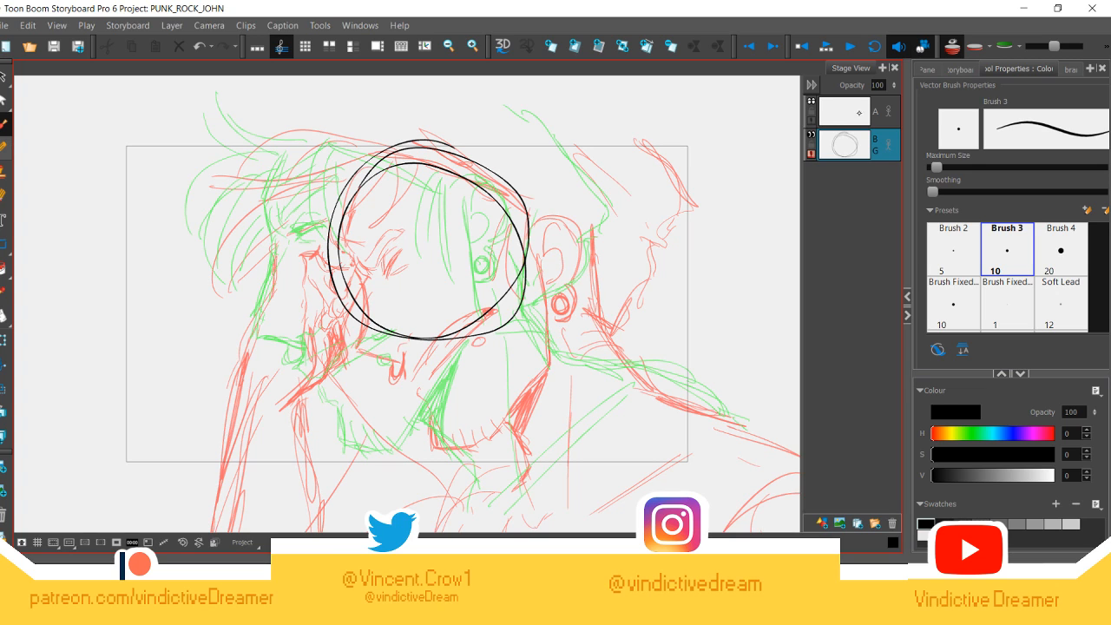
click(859, 113)
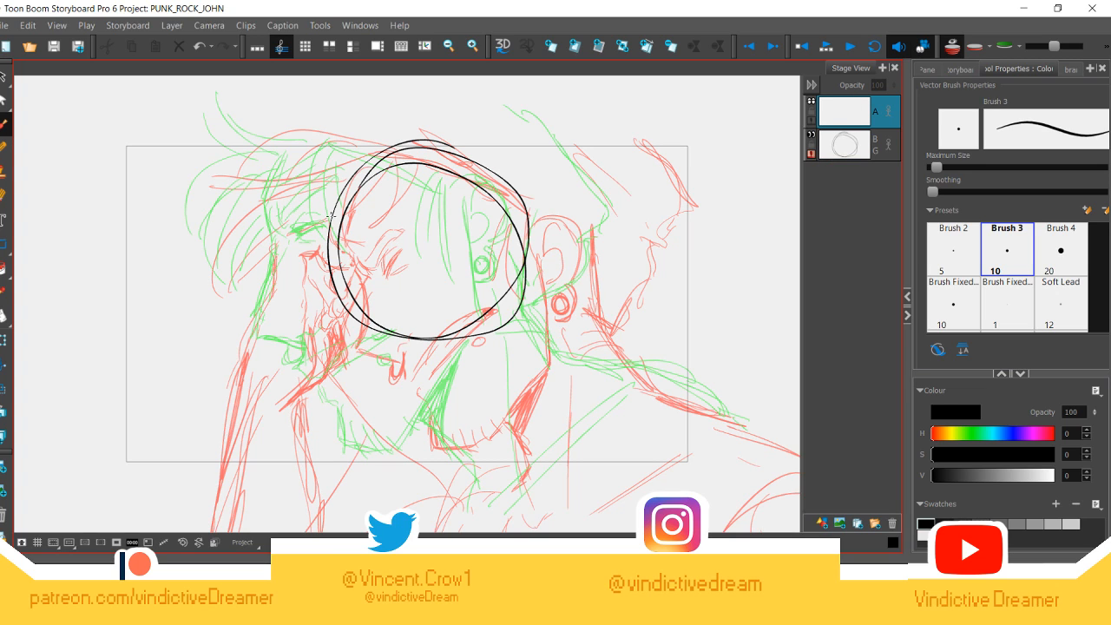
mouse_move(344, 179)
mouse_down()
mouse_move(320, 237)
mouse_move(334, 198)
mouse_move(337, 265)
mouse_up()
mouse_move(323, 219)
mouse_down()
mouse_move(341, 181)
mouse_move(321, 238)
mouse_up()
mouse_move(332, 255)
mouse_down()
mouse_move(344, 271)
mouse_move(312, 329)
mouse_up()
mouse_move(332, 288)
mouse_down()
mouse_move(314, 334)
mouse_move(368, 342)
mouse_move(373, 370)
mouse_move(389, 361)
mouse_up()
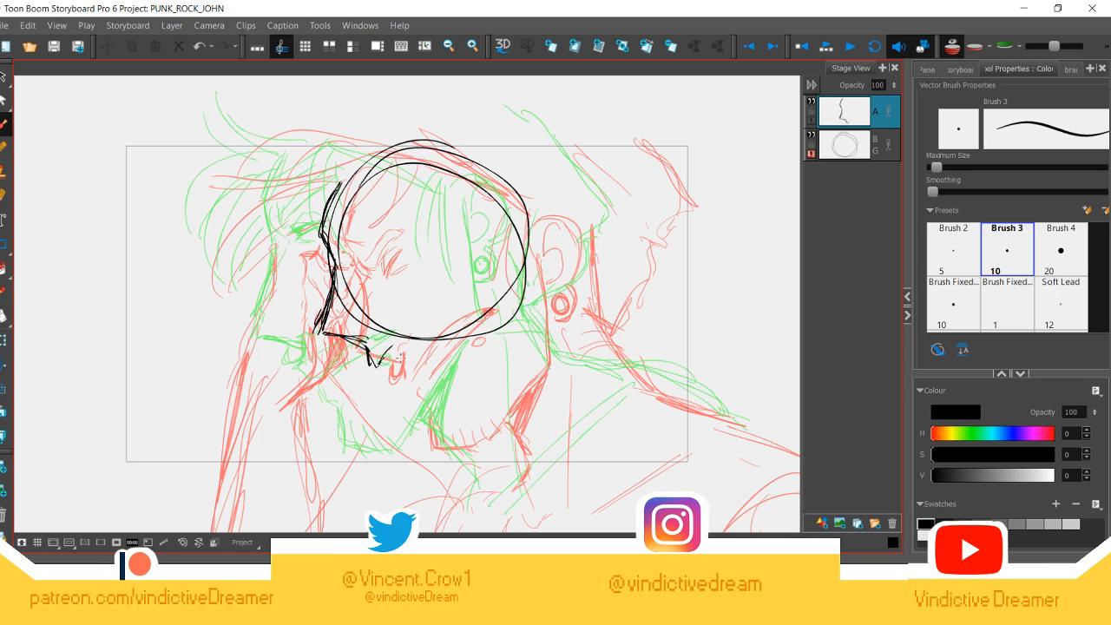
Step: Draw the upper edge of the mouth running from the lip back to the mouth corner in the cheek
drag(385, 359, 443, 328)
drag(390, 367, 432, 333)
right_click(432, 332)
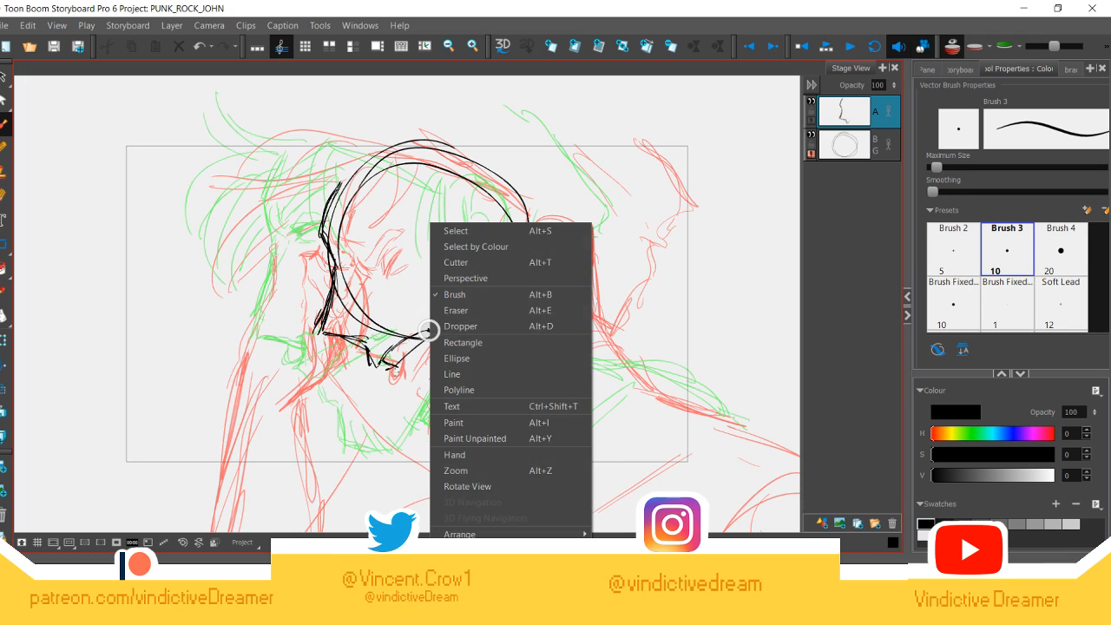
click(402, 358)
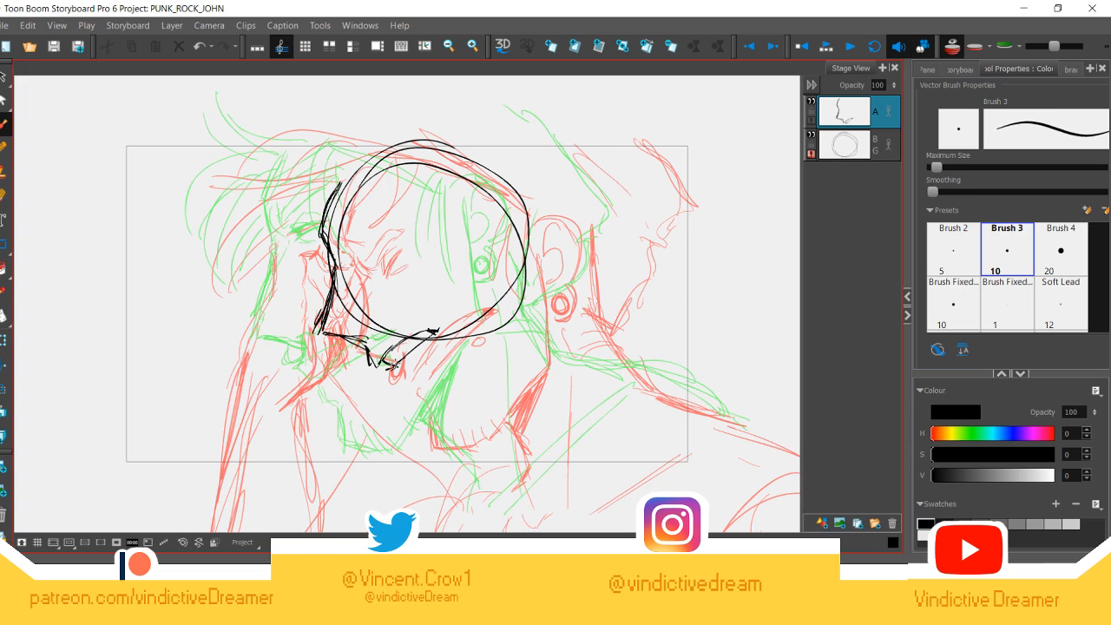
drag(390, 361, 413, 403)
mouse_move(417, 417)
mouse_down()
mouse_move(411, 388)
mouse_move(439, 415)
mouse_move(457, 413)
mouse_move(507, 339)
mouse_up()
drag(480, 386, 514, 325)
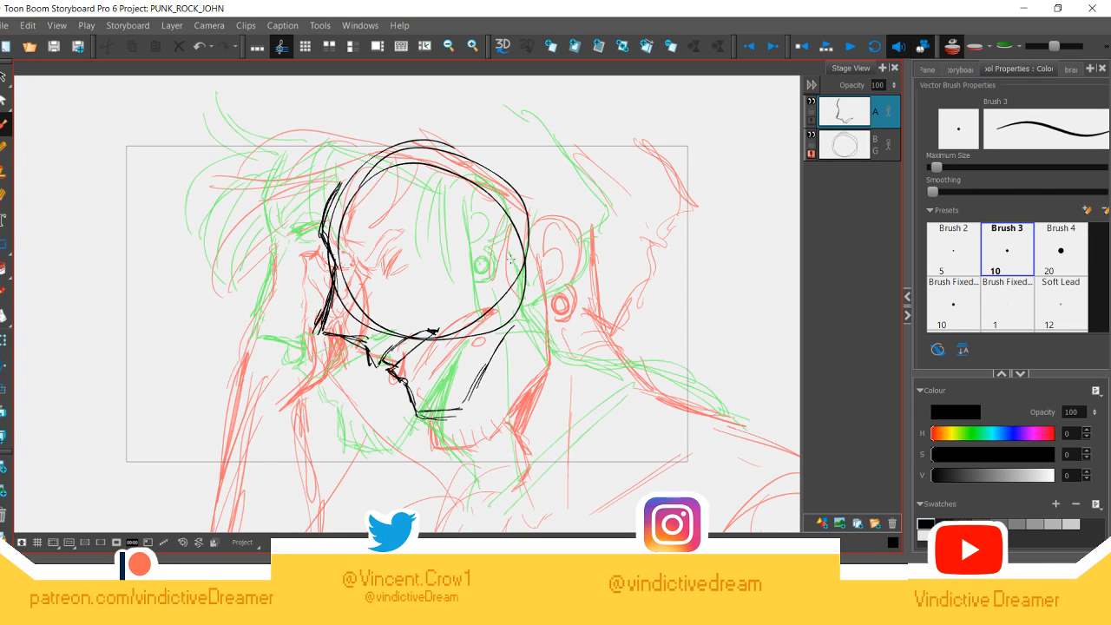
drag(469, 398, 492, 359)
key(alt+e)
mouse_move(438, 330)
mouse_down()
mouse_move(434, 369)
mouse_move(452, 408)
mouse_move(512, 321)
mouse_up()
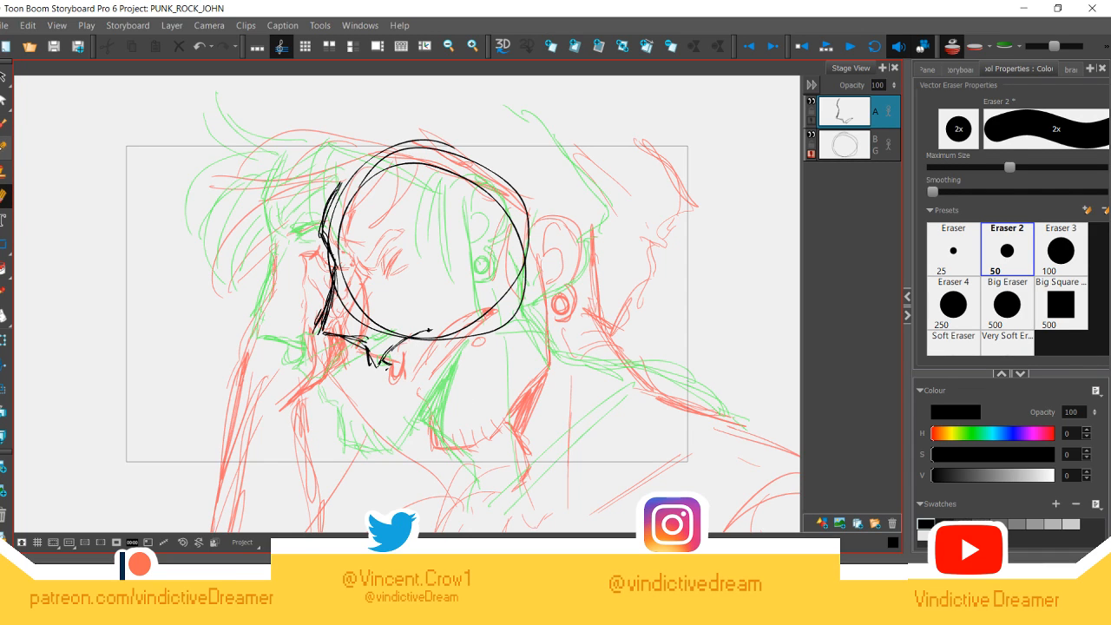
Step: Draw the lower lip and chin with the Brush, and extend the jawline up towards the ear
key(alt+b)
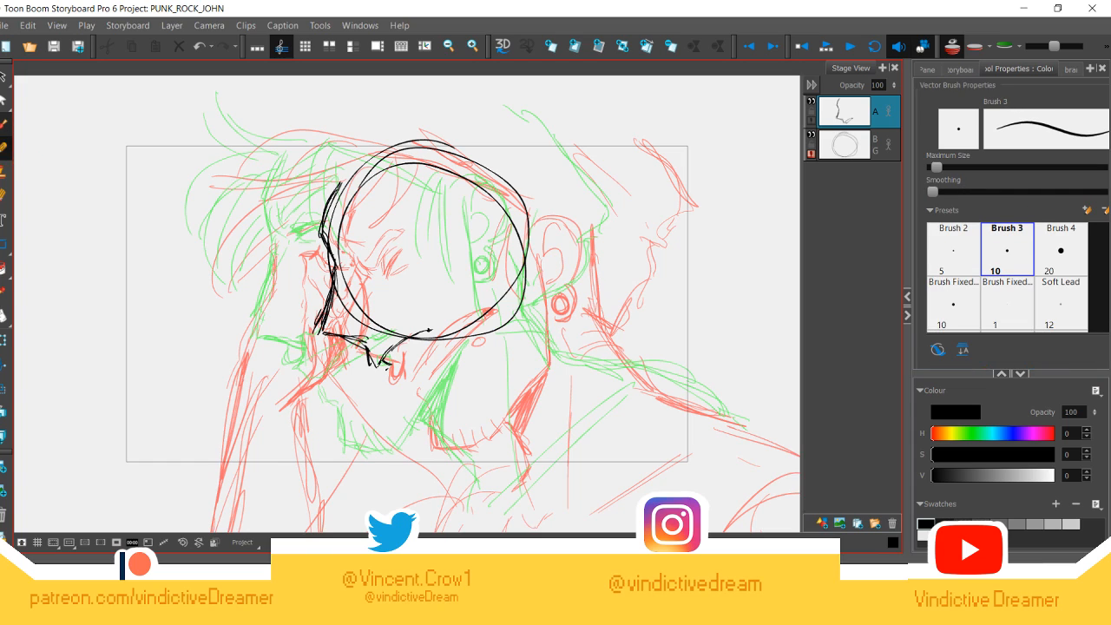
mouse_move(394, 374)
mouse_down()
mouse_move(415, 429)
mouse_move(472, 416)
mouse_move(517, 340)
mouse_up()
drag(492, 397, 521, 328)
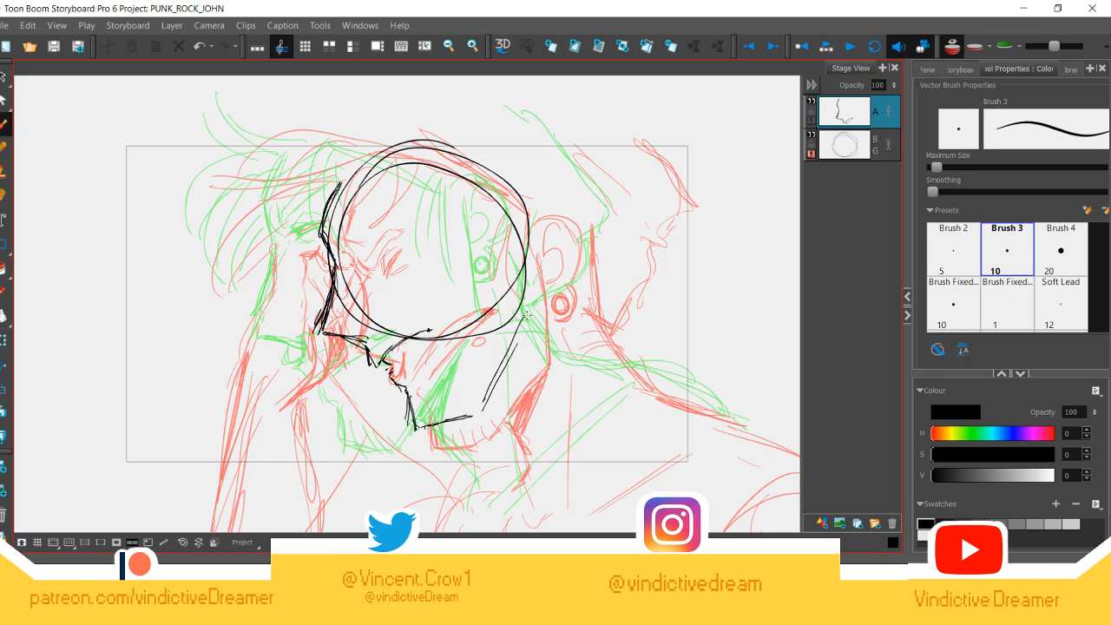
drag(503, 366, 527, 316)
Step: Draw the ear at the back edge of the head circle, with its inner fold and a round earring in the lobe
drag(516, 249, 524, 304)
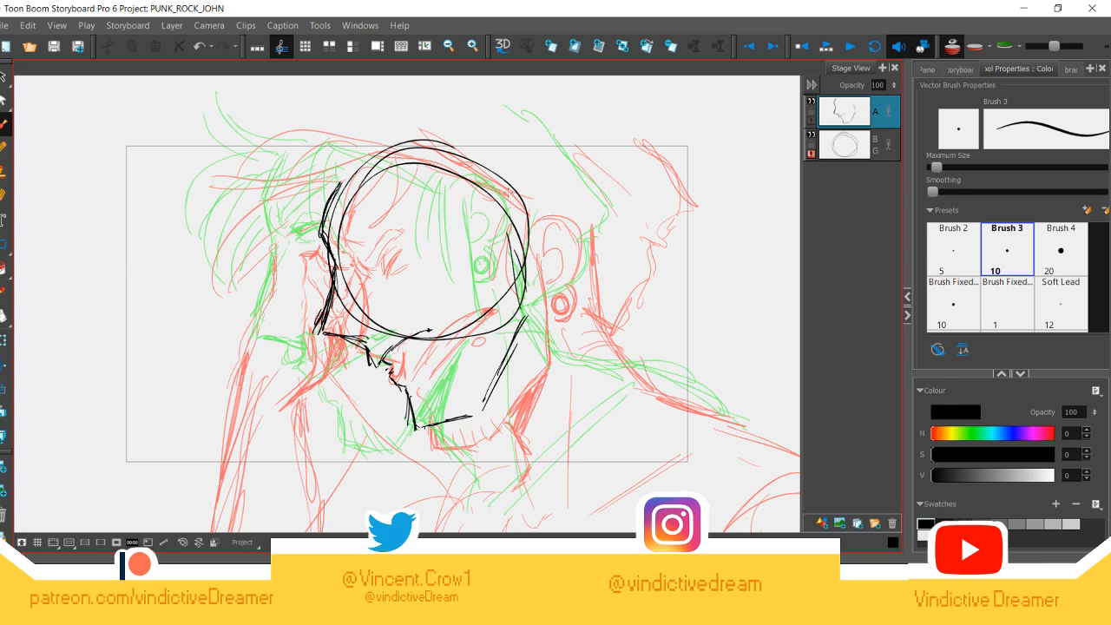
mouse_move(497, 212)
mouse_down()
mouse_move(543, 213)
mouse_move(532, 295)
mouse_up()
drag(541, 254, 535, 275)
right_click(522, 223)
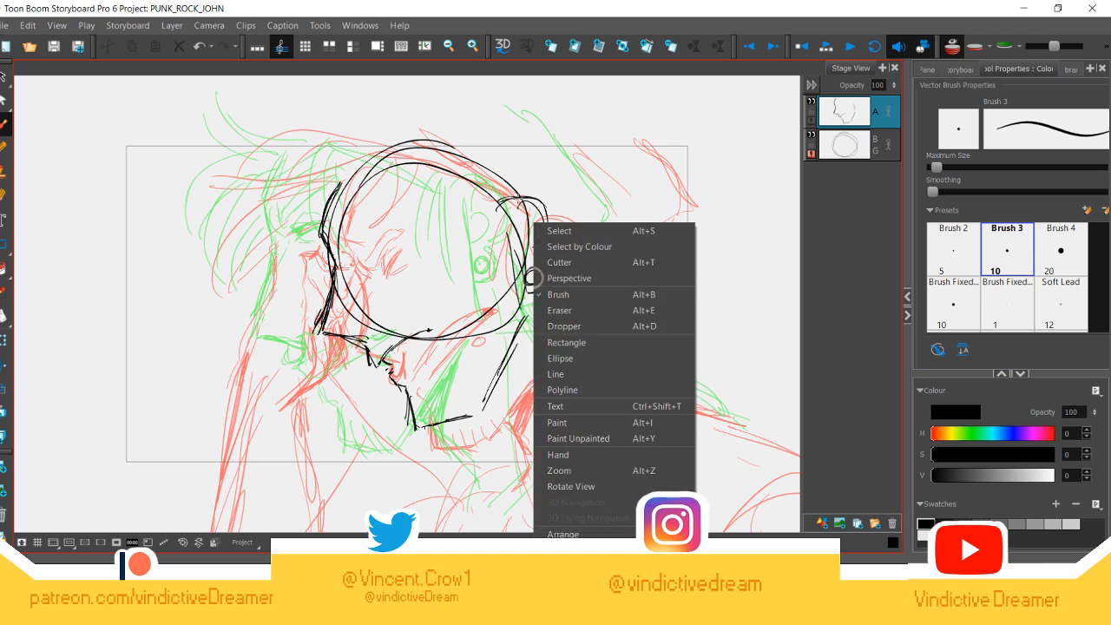
key(Escape)
drag(507, 193, 551, 255)
mouse_move(549, 207)
mouse_down()
mouse_move(513, 242)
mouse_move(537, 254)
mouse_up()
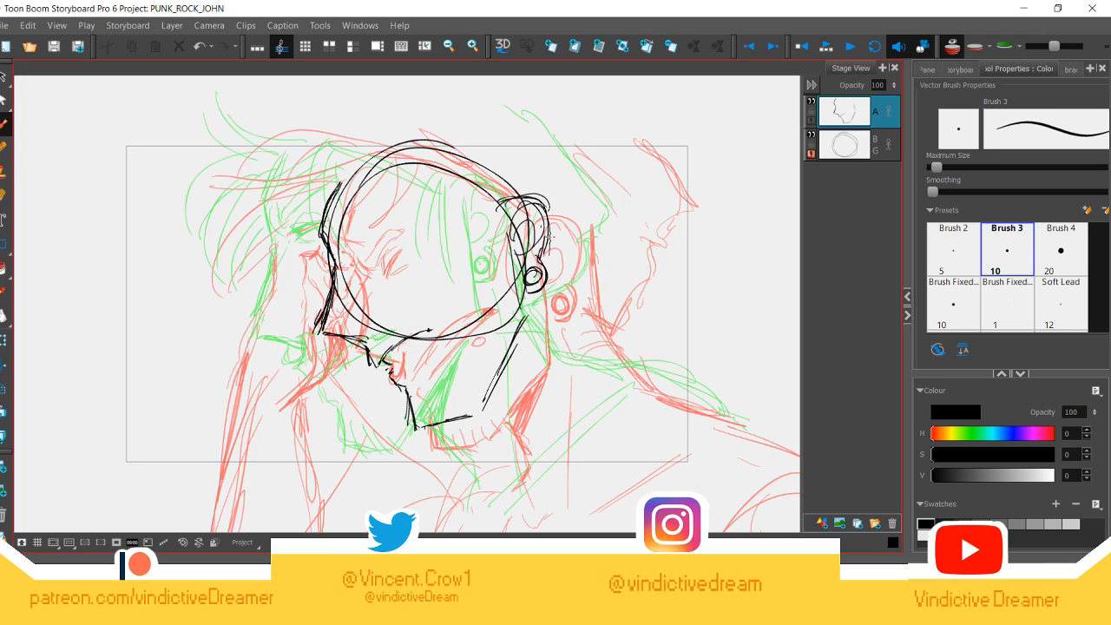
drag(521, 208, 513, 241)
Step: Mark the small cheek crease above the upper lip and darken the line at the mouth corner
drag(367, 326, 384, 313)
mouse_move(406, 356)
mouse_down()
mouse_move(443, 330)
mouse_move(427, 331)
mouse_up()
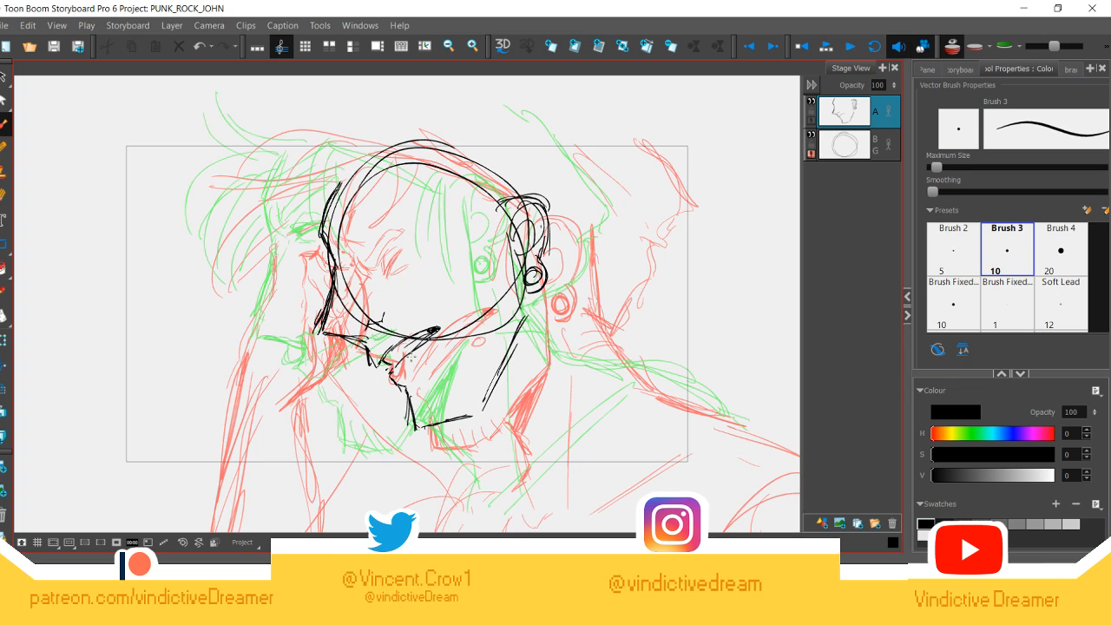
Step: Erase the head construction circle from layer B and return to the Brush on layer A
click(847, 145)
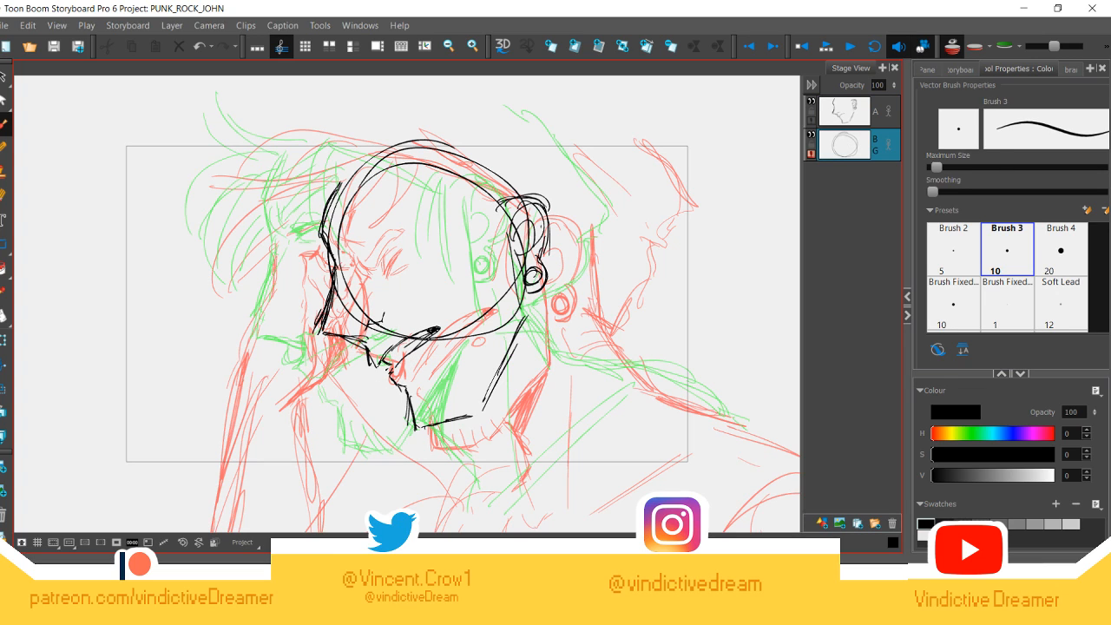
key(alt+e)
mouse_move(430, 130)
mouse_down()
mouse_move(273, 269)
mouse_move(343, 280)
mouse_move(485, 231)
mouse_move(411, 374)
mouse_up()
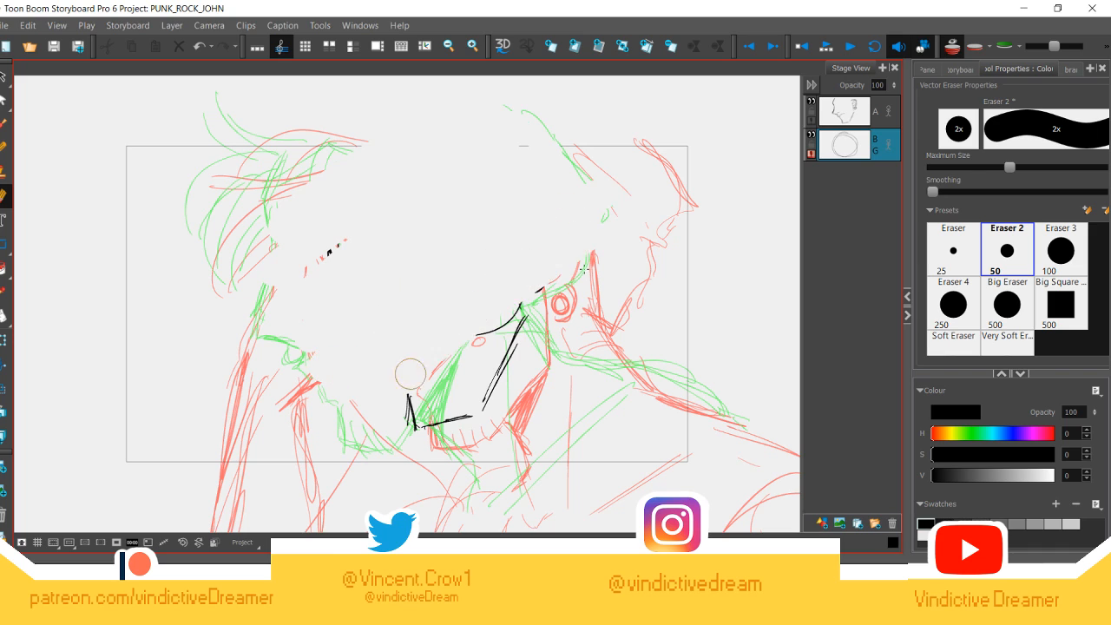
key(ctrl+z)
key(ctrl+z)
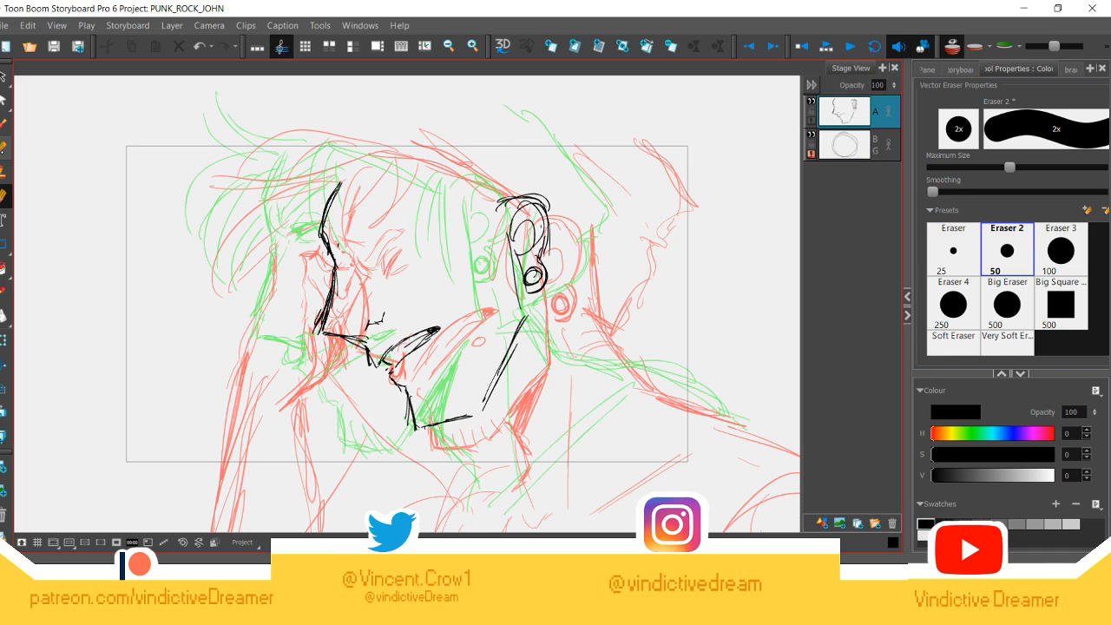
key(alt+b)
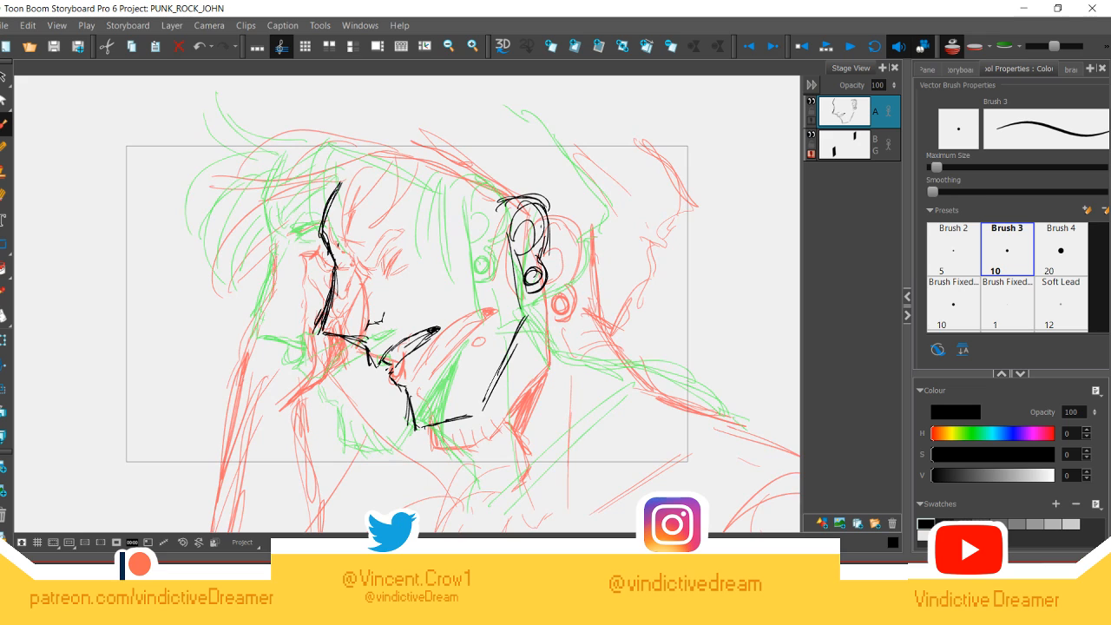
Step: Select the whole head drawing, shift it slightly up and towards the face side, and return to the Brush
key(alt+s)
mouse_move(560, 123)
mouse_down()
mouse_move(217, 287)
mouse_move(396, 125)
mouse_up()
drag(519, 335, 504, 328)
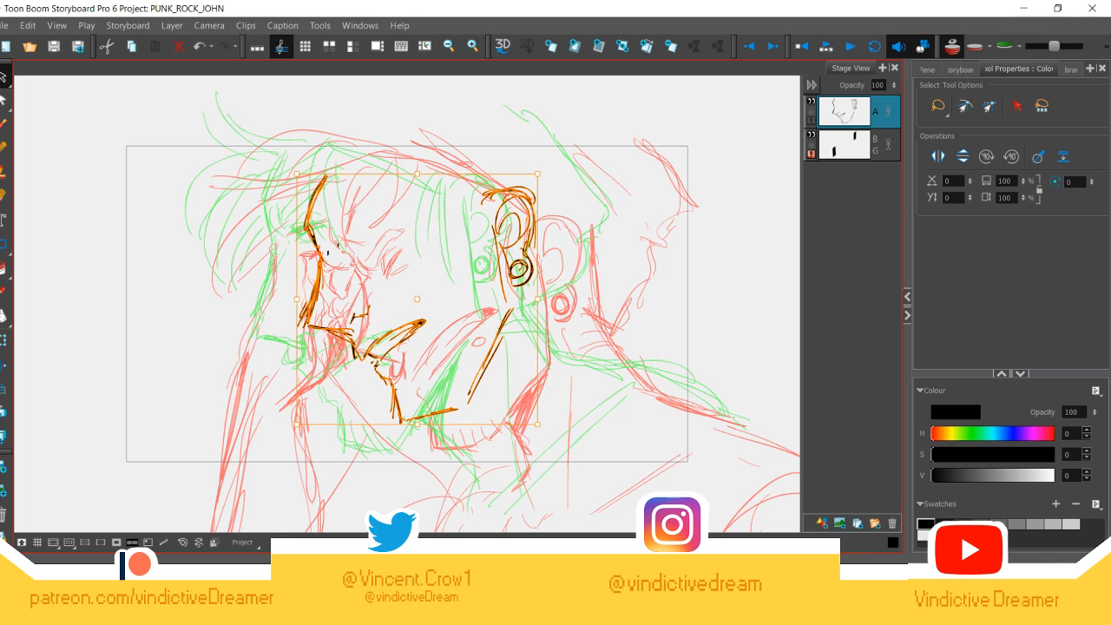
click(680, 356)
key(alt+b)
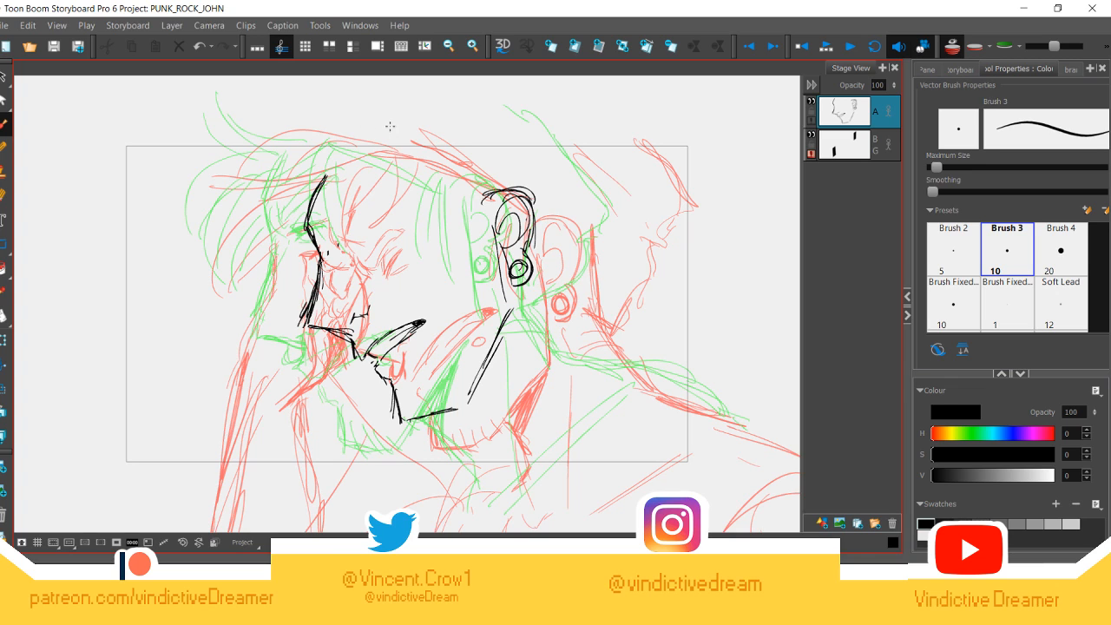
Step: Sketch the back of the hand hanging in front of the mouth, with its long curled fingers
drag(223, 424, 223, 398)
drag(227, 351, 219, 448)
mouse_move(224, 382)
mouse_down()
mouse_move(222, 431)
mouse_move(271, 332)
mouse_move(315, 355)
mouse_move(268, 369)
mouse_move(276, 357)
mouse_move(254, 441)
mouse_up()
mouse_move(258, 392)
mouse_down()
mouse_move(251, 438)
mouse_move(283, 468)
mouse_up()
drag(258, 415, 278, 488)
drag(245, 442, 228, 485)
drag(319, 425, 304, 466)
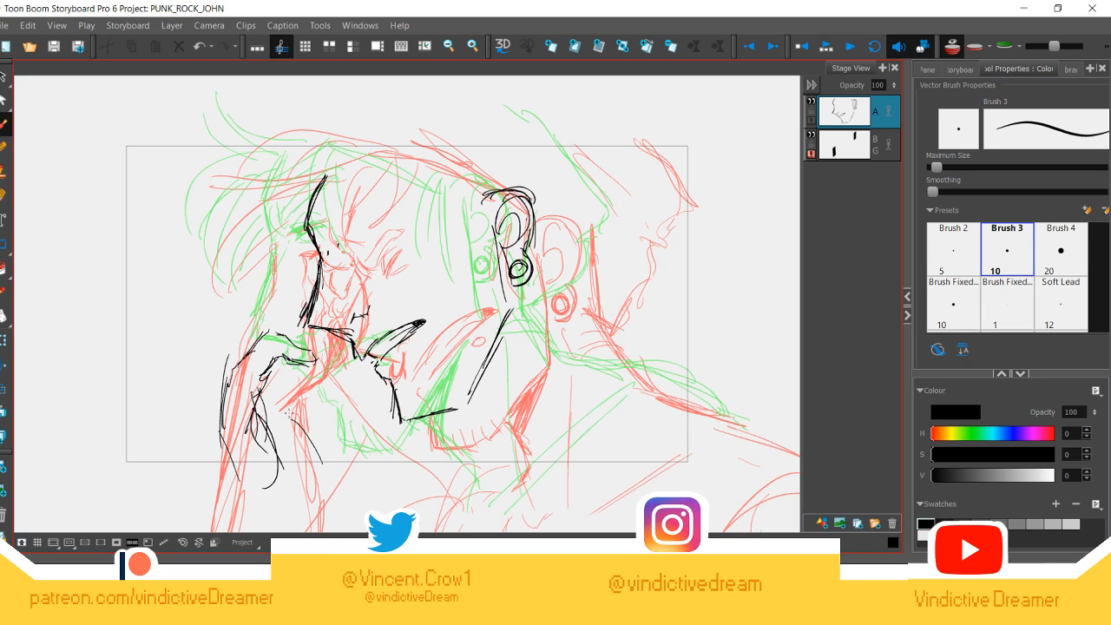
Step: Finish the hand by adding the inner finger edges, the knuckles beneath the nose and a darker outer contour
drag(310, 406, 287, 456)
drag(311, 458, 300, 479)
drag(304, 405, 283, 474)
drag(290, 377, 285, 400)
mouse_move(257, 343)
mouse_down()
mouse_move(248, 349)
mouse_move(274, 304)
mouse_move(300, 339)
mouse_up()
mouse_move(269, 316)
mouse_down()
mouse_move(292, 303)
mouse_move(240, 373)
mouse_up()
drag(255, 337, 249, 354)
drag(290, 302, 276, 333)
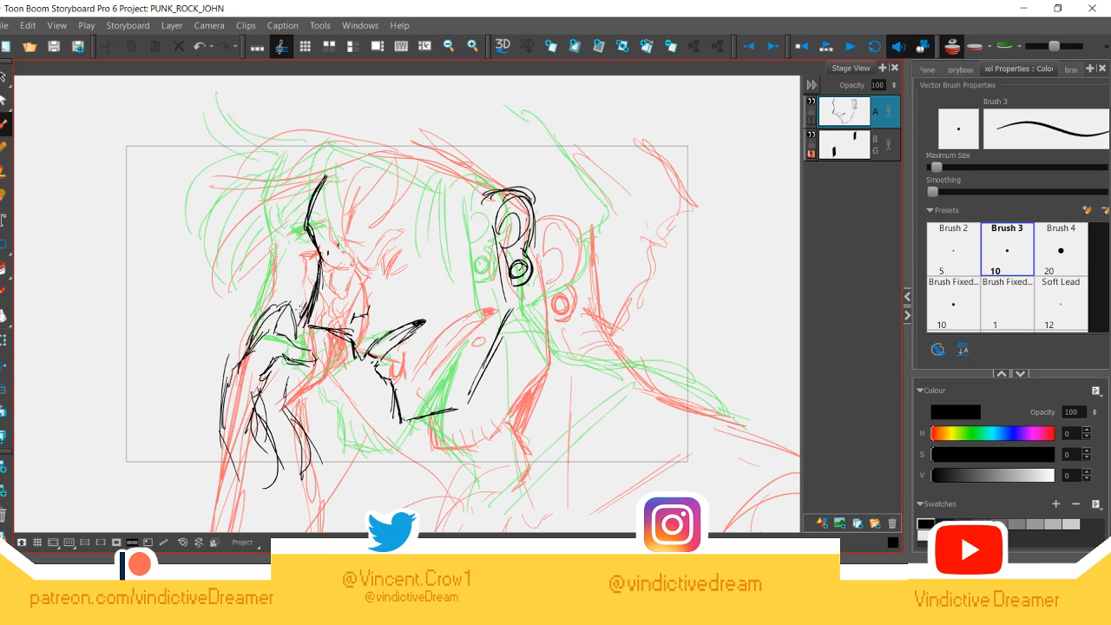
drag(226, 361, 220, 427)
drag(250, 389, 276, 453)
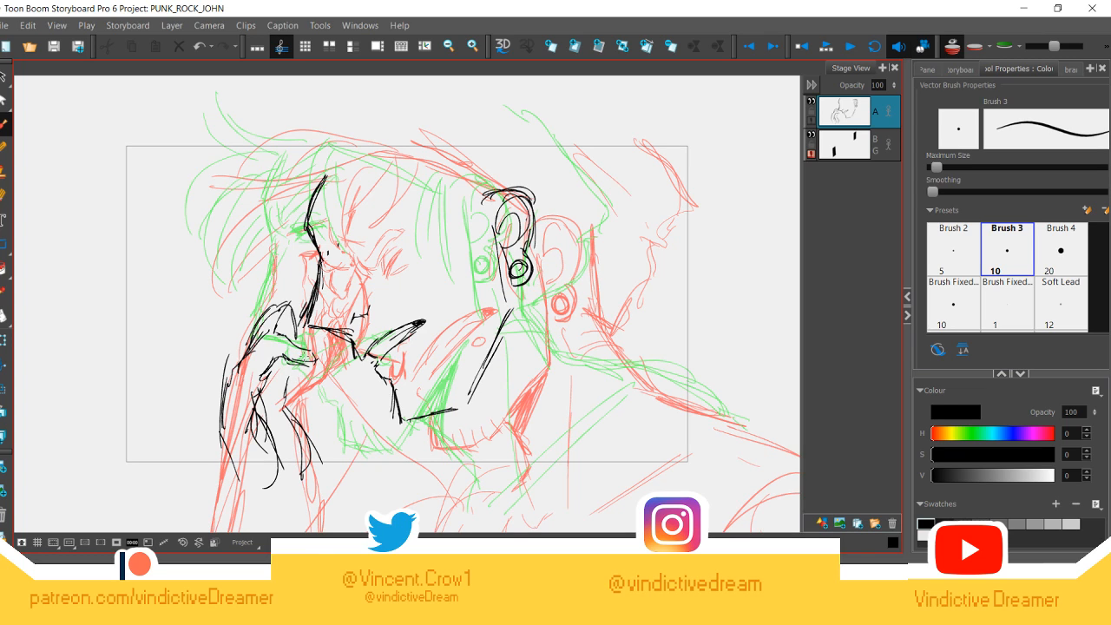
Step: Draw the forearm lines running down from the hand to beyond the frame, and darken the gap beneath the nose
mouse_move(300, 350)
mouse_down()
mouse_move(313, 363)
mouse_move(300, 361)
mouse_move(336, 370)
mouse_move(298, 373)
mouse_move(286, 389)
mouse_move(297, 408)
mouse_move(286, 426)
mouse_move(310, 472)
mouse_move(286, 530)
mouse_up()
drag(236, 468, 191, 536)
drag(300, 379, 313, 498)
drag(245, 461, 198, 531)
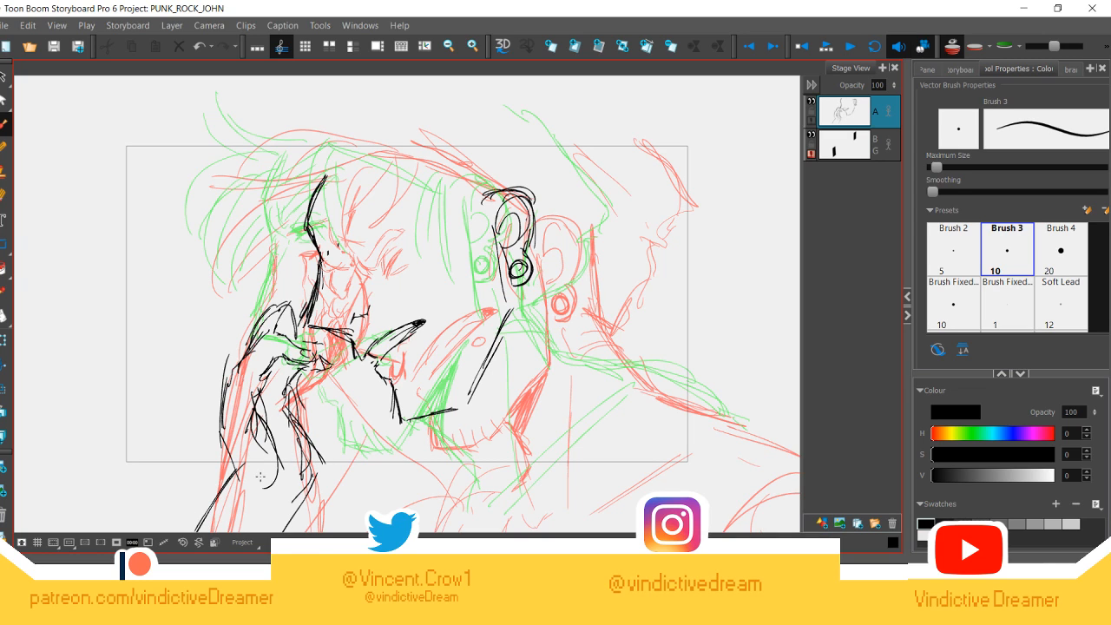
drag(356, 321, 338, 349)
Step: Draw the front of the neck beneath the jaw and the nape line sweeping down into the shoulder
mouse_move(455, 411)
mouse_down()
mouse_move(494, 448)
mouse_move(467, 416)
mouse_move(477, 405)
mouse_move(488, 428)
mouse_move(474, 405)
mouse_move(512, 429)
mouse_move(495, 469)
mouse_move(485, 406)
mouse_move(493, 482)
mouse_up()
mouse_move(558, 311)
mouse_down()
mouse_move(642, 377)
mouse_move(621, 374)
mouse_move(676, 382)
mouse_up()
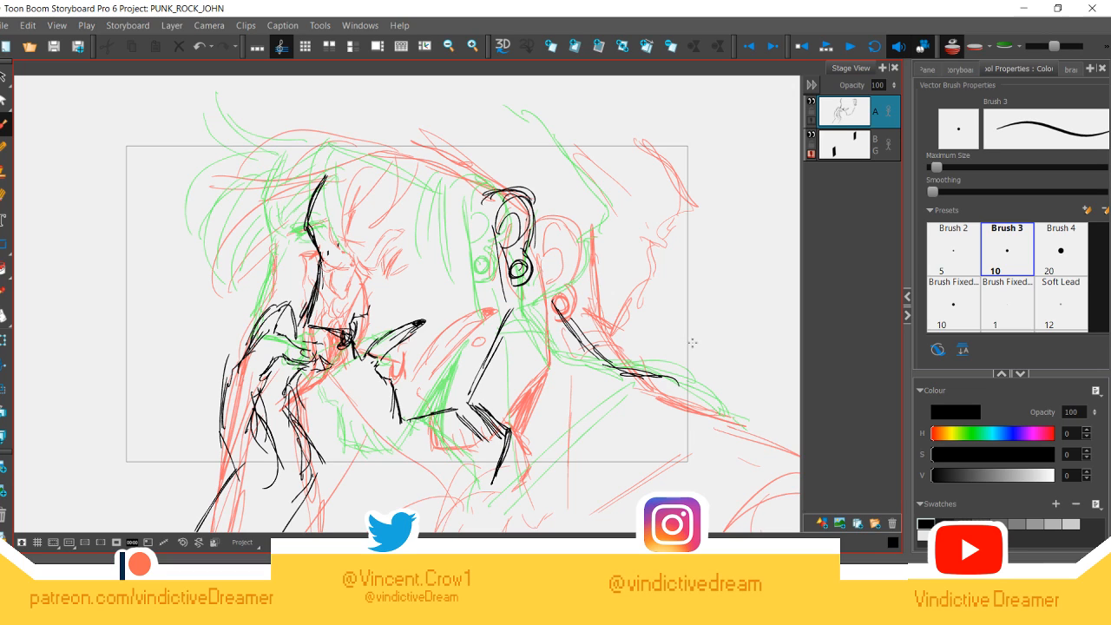
mouse_move(575, 302)
mouse_down()
mouse_move(578, 337)
mouse_move(676, 371)
mouse_up()
mouse_move(563, 261)
mouse_down()
mouse_move(559, 313)
mouse_move(552, 301)
mouse_move(566, 318)
mouse_up()
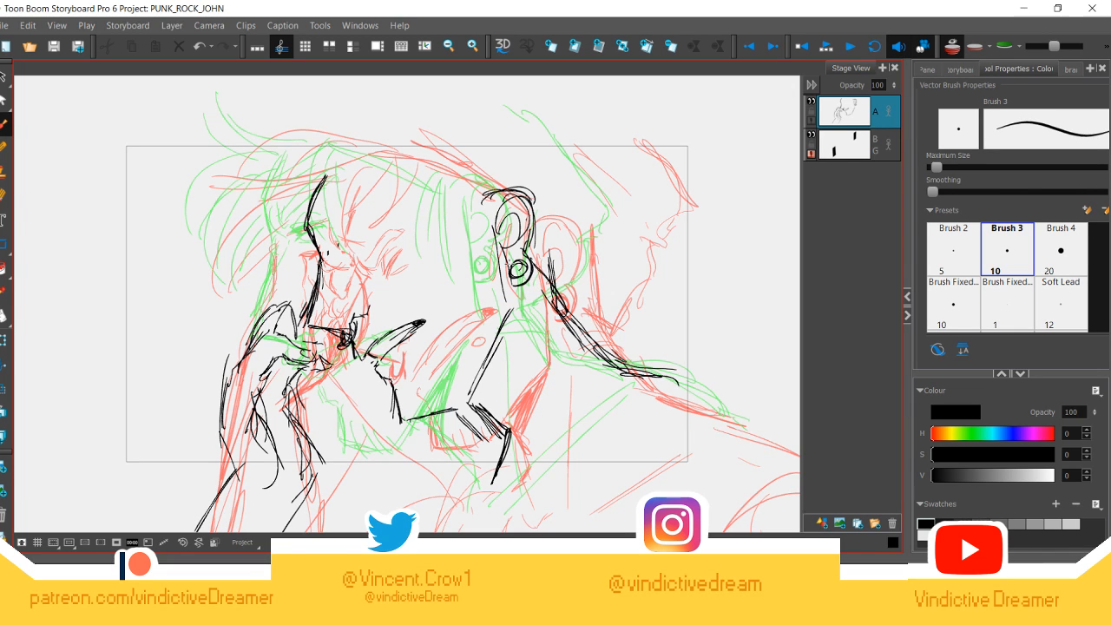
Step: Add curved hair strands at the temple in front of the ear
drag(473, 189, 443, 260)
mouse_move(483, 198)
mouse_down()
mouse_move(456, 261)
mouse_move(472, 253)
mouse_up()
drag(486, 200, 474, 250)
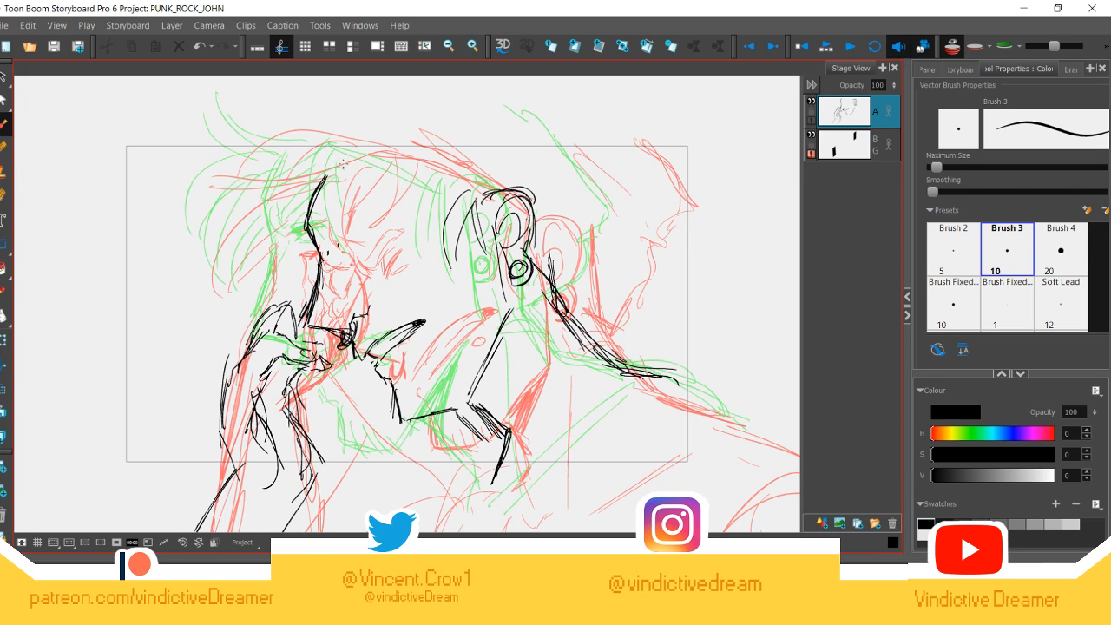
Step: Draw the slanted eyebrow and lowered eye, and hatch the shadow on the neck behind the jaw
drag(340, 238, 330, 254)
mouse_move(378, 196)
mouse_down()
mouse_move(328, 250)
mouse_move(358, 210)
mouse_up()
mouse_move(352, 210)
mouse_down()
mouse_move(320, 243)
mouse_move(370, 246)
mouse_move(339, 262)
mouse_move(373, 240)
mouse_move(342, 262)
mouse_move(376, 232)
mouse_move(373, 240)
mouse_up()
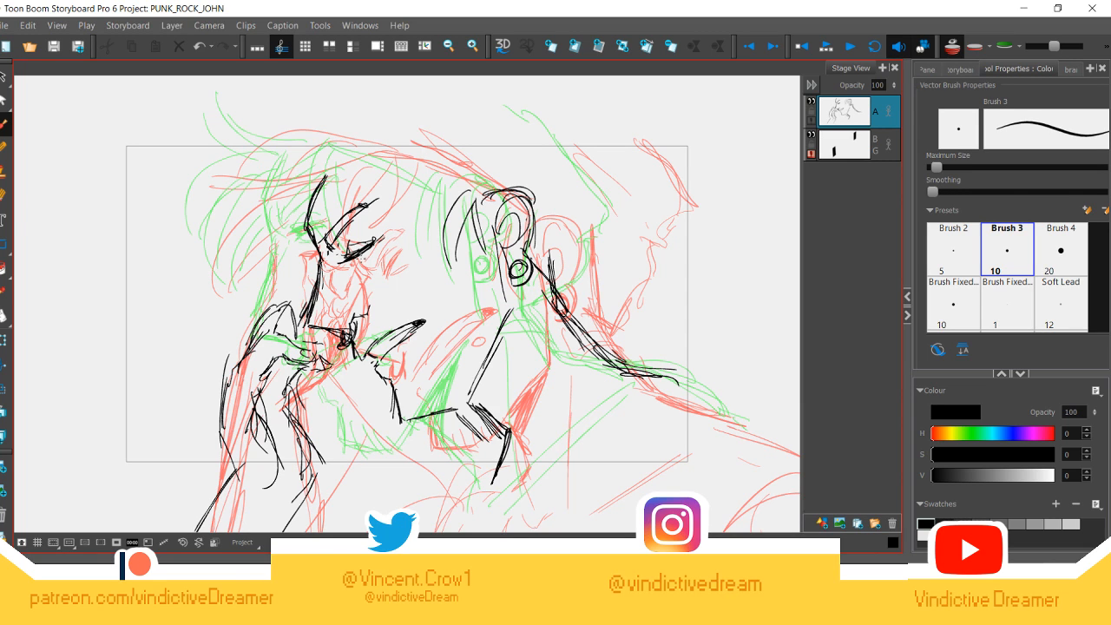
drag(362, 262, 384, 256)
mouse_move(483, 356)
mouse_down()
mouse_move(476, 422)
mouse_move(486, 417)
mouse_up()
mouse_move(482, 377)
mouse_down()
mouse_move(475, 409)
mouse_move(486, 420)
mouse_up()
Step: Draw the swept fringe over the forehead, the crown line back to the ear and raised strands on top
drag(363, 144, 219, 186)
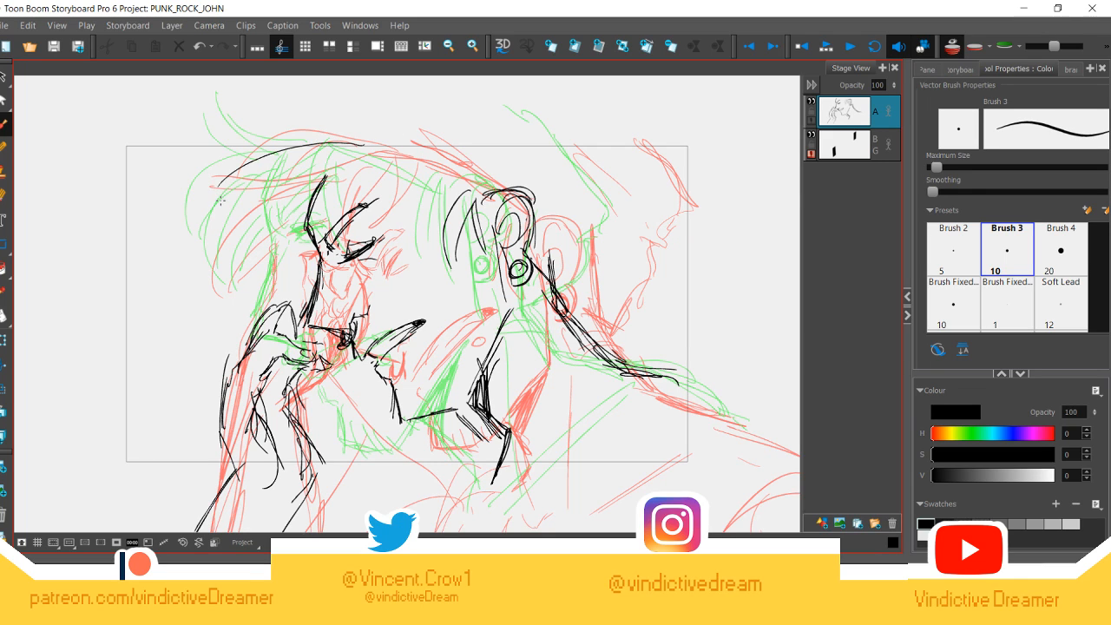
mouse_move(313, 158)
mouse_down()
mouse_move(233, 257)
mouse_move(196, 282)
mouse_up()
mouse_move(294, 227)
mouse_down()
mouse_move(212, 294)
mouse_move(264, 306)
mouse_move(304, 280)
mouse_move(285, 296)
mouse_up()
drag(320, 160, 473, 178)
mouse_move(365, 146)
mouse_down()
mouse_move(471, 178)
mouse_move(420, 103)
mouse_up()
Step: Draw the contour behind the head down to the nape, and add the long diagonal lines across the shoulder
mouse_move(573, 237)
mouse_down()
mouse_move(560, 292)
mouse_move(552, 279)
mouse_move(584, 205)
mouse_move(531, 111)
mouse_move(599, 181)
mouse_move(584, 241)
mouse_move(538, 319)
mouse_move(596, 337)
mouse_move(585, 341)
mouse_up()
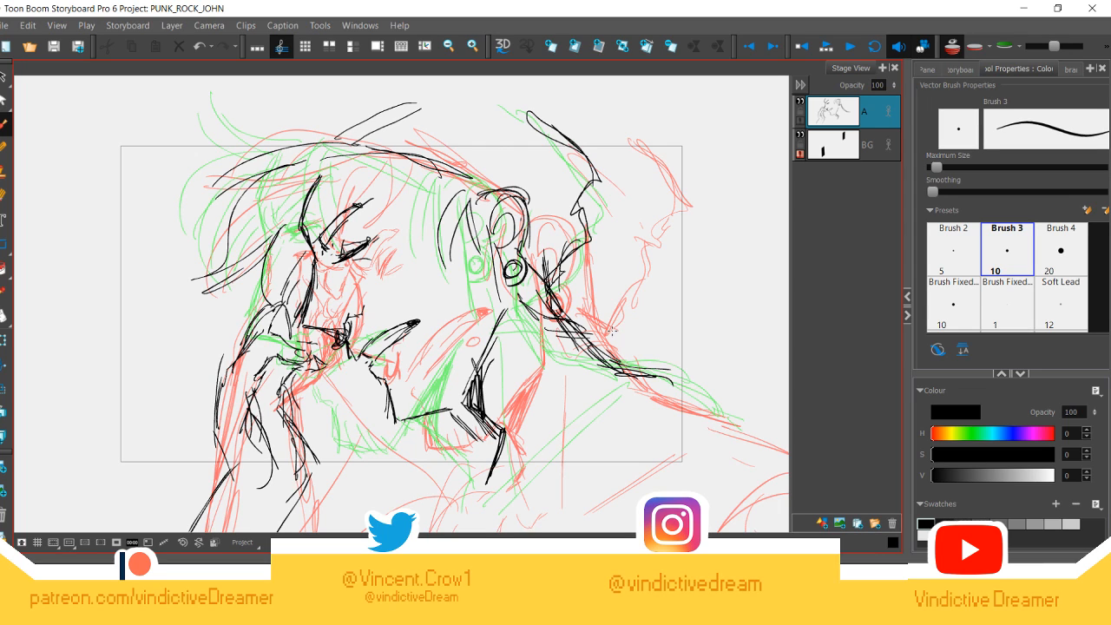
mouse_move(502, 487)
mouse_down()
mouse_move(693, 370)
mouse_move(693, 394)
mouse_up()
drag(550, 486, 682, 401)
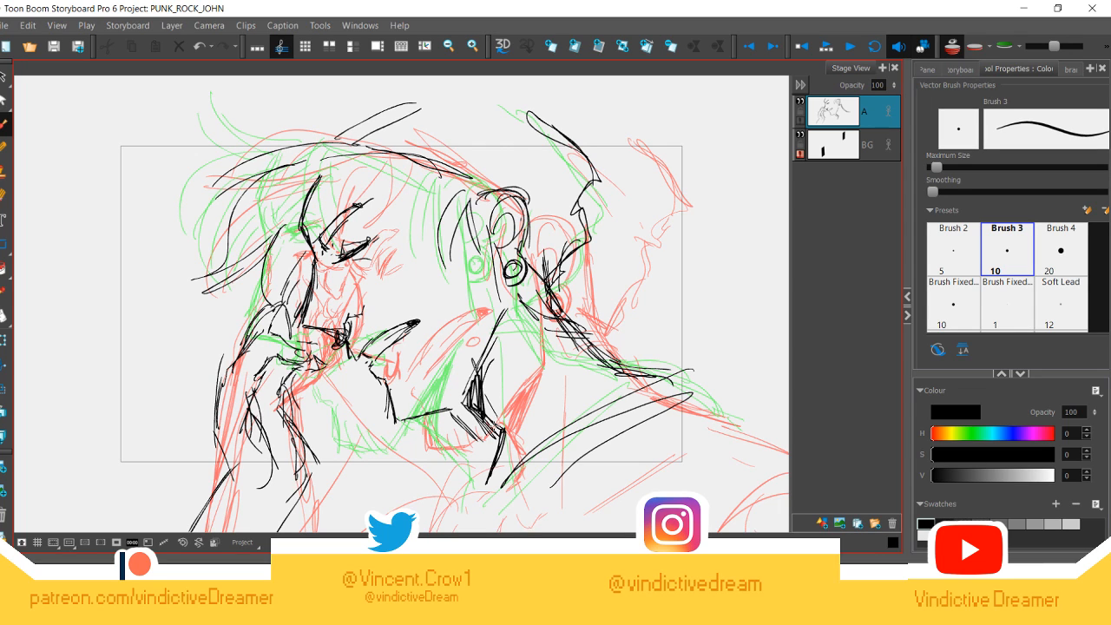
drag(502, 488, 567, 436)
drag(620, 434, 667, 412)
drag(489, 431, 498, 422)
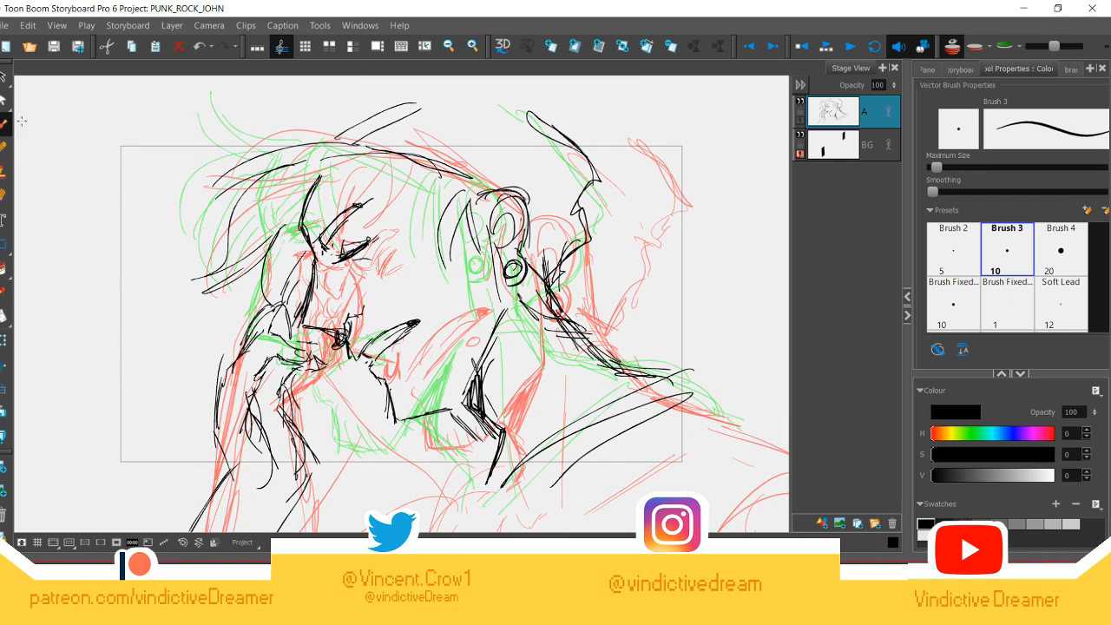
Step: Select the head and shoulder lines without the hand, scale them up slightly and reposition them over the onion skin
click(4, 76)
mouse_move(673, 120)
mouse_down()
mouse_move(444, 76)
mouse_move(189, 271)
mouse_move(304, 321)
mouse_move(393, 456)
mouse_move(749, 367)
mouse_move(643, 117)
mouse_up()
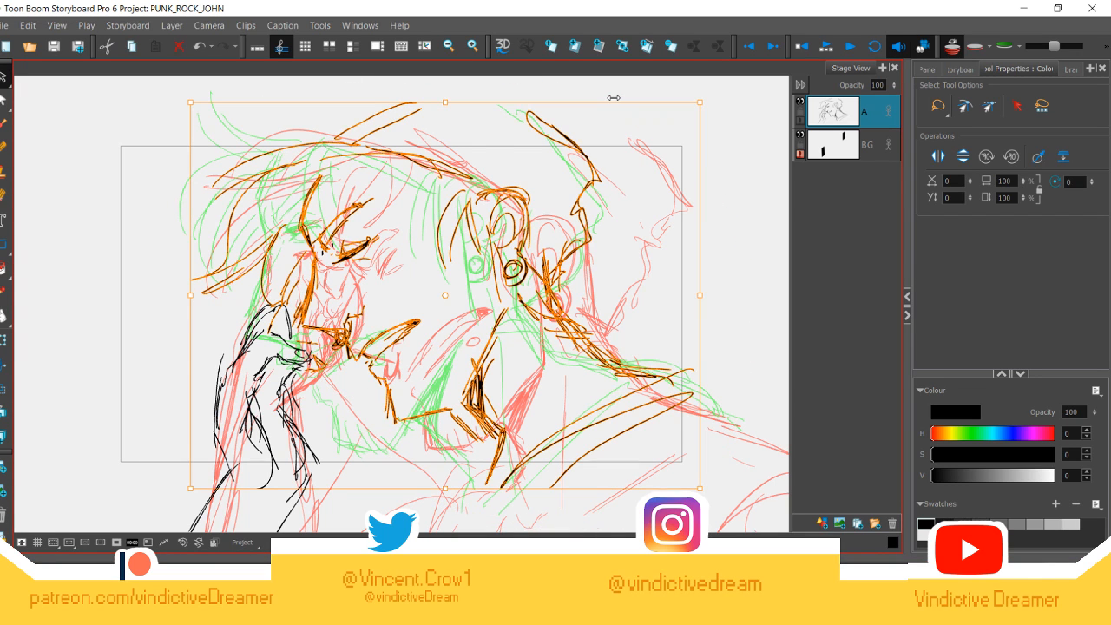
click(181, 494)
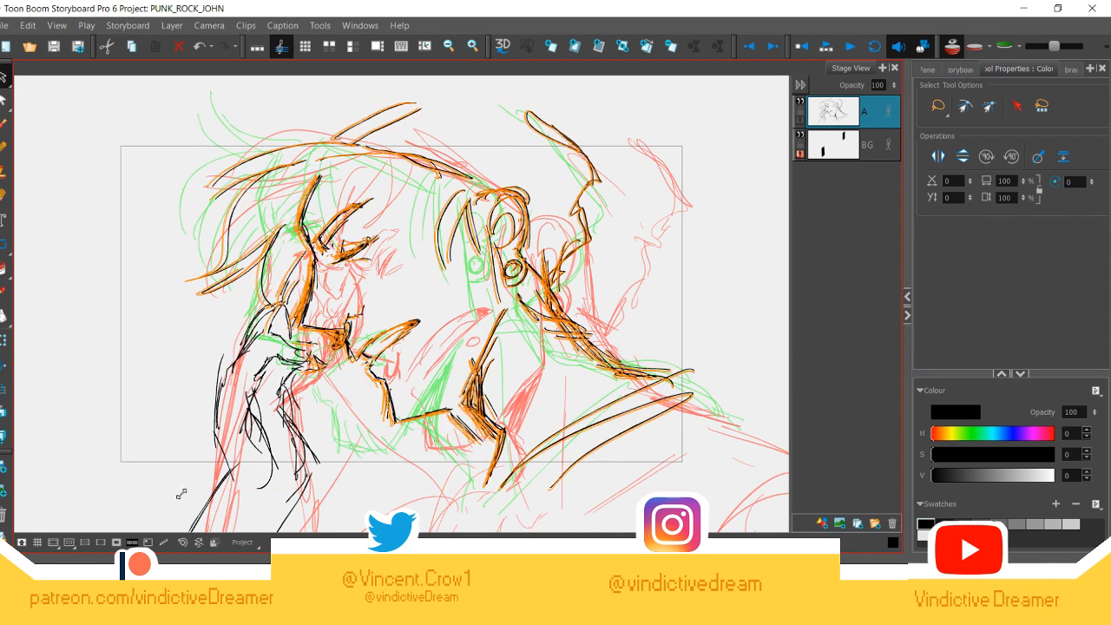
mouse_move(181, 494)
mouse_down()
mouse_move(162, 525)
mouse_move(140, 525)
mouse_up()
key(Escape)
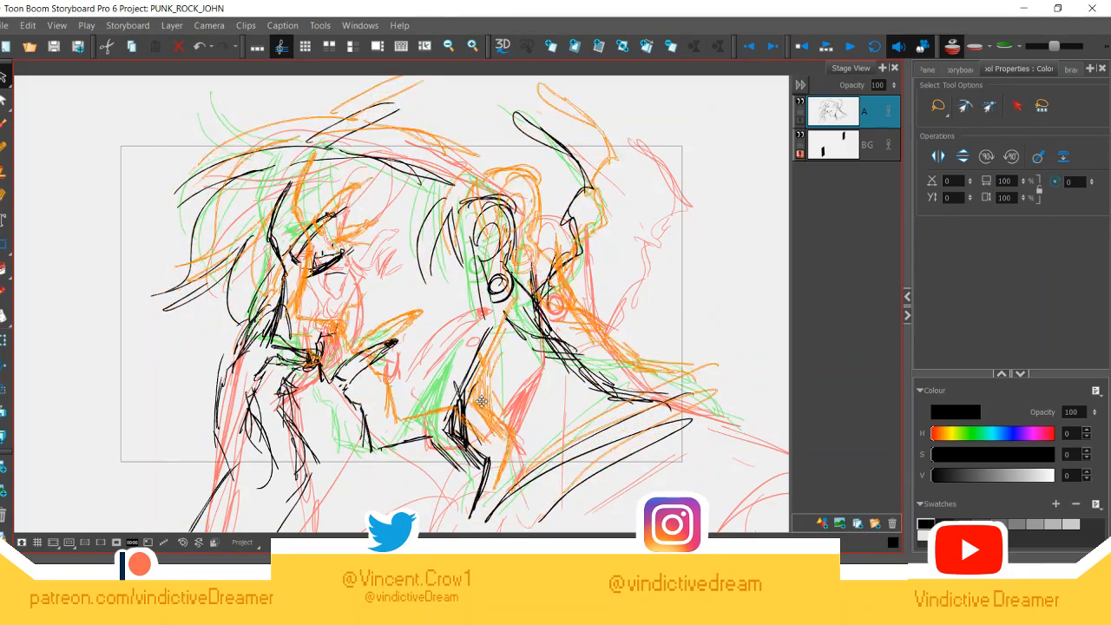
drag(481, 401, 482, 408)
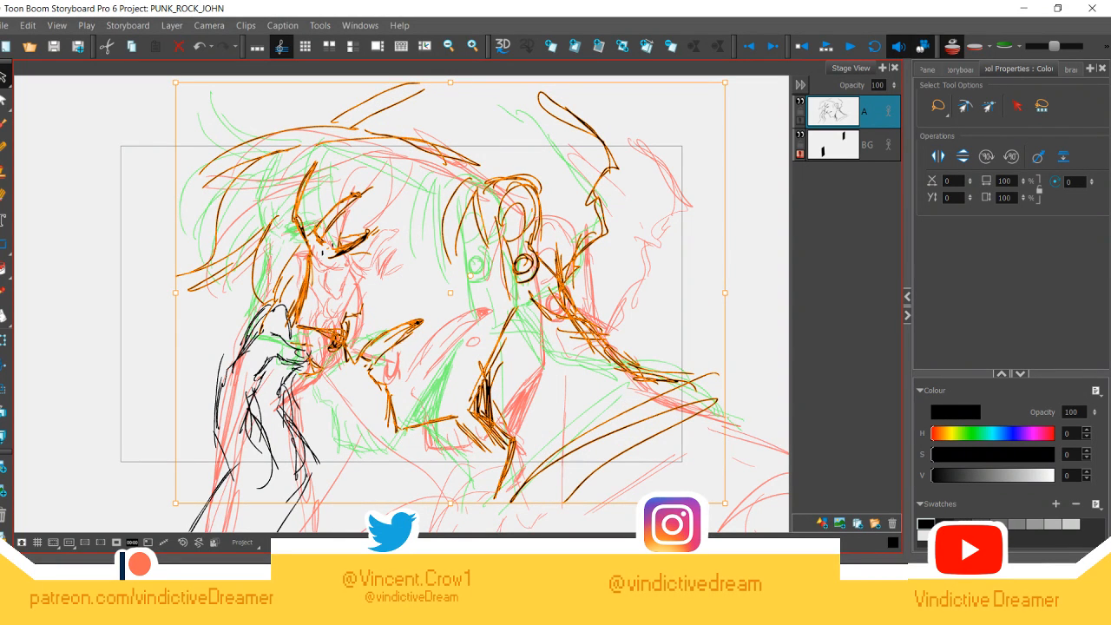
click(3, 123)
click(46, 168)
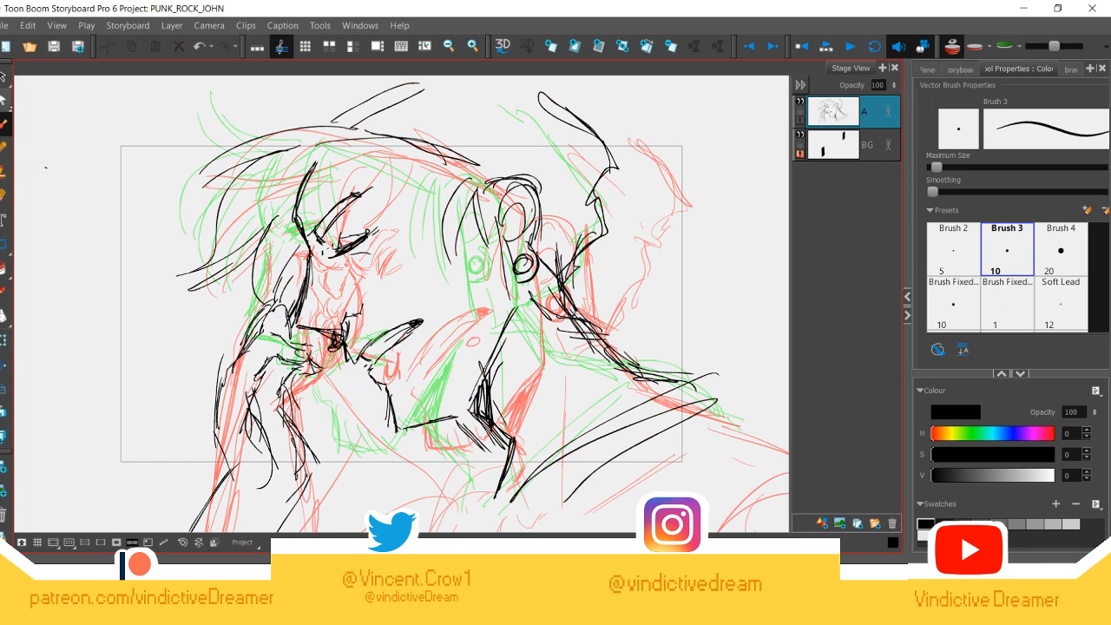
click(3, 100)
click(3, 77)
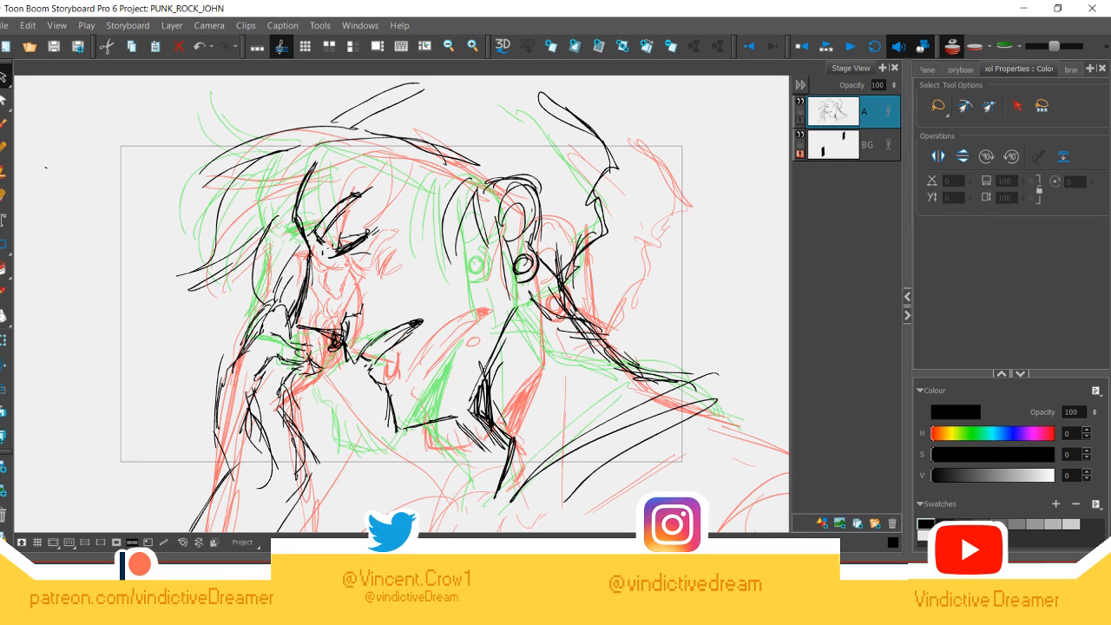
Step: Go back to the earlier panels and play the sequence to check the head movement
key(Left)
key(Left)
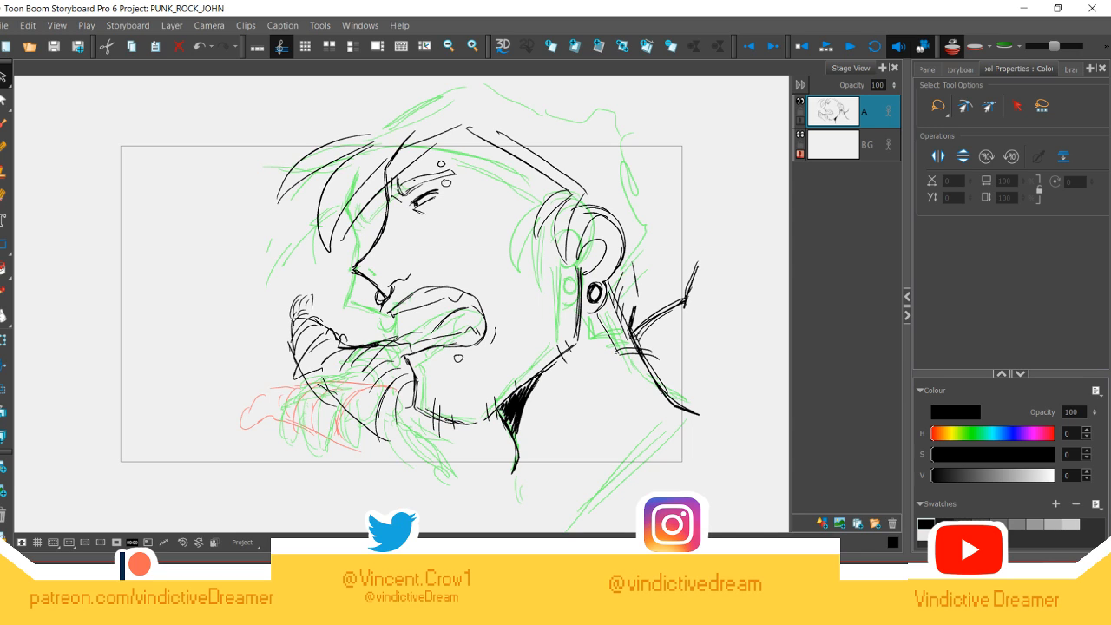
click(772, 159)
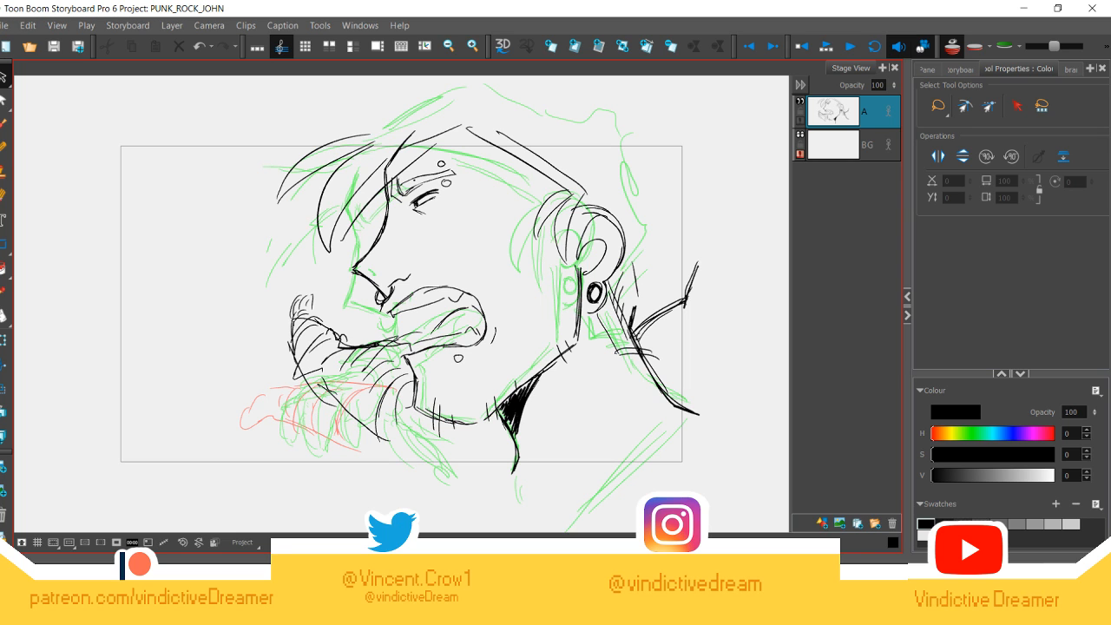
click(851, 46)
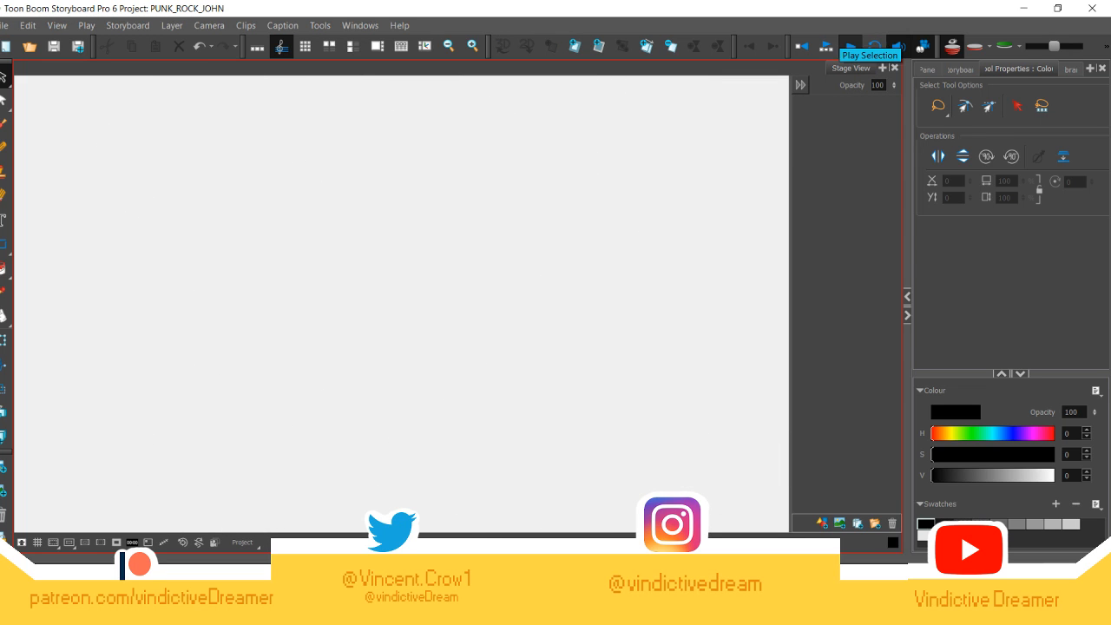
drag(608, 575, 434, 574)
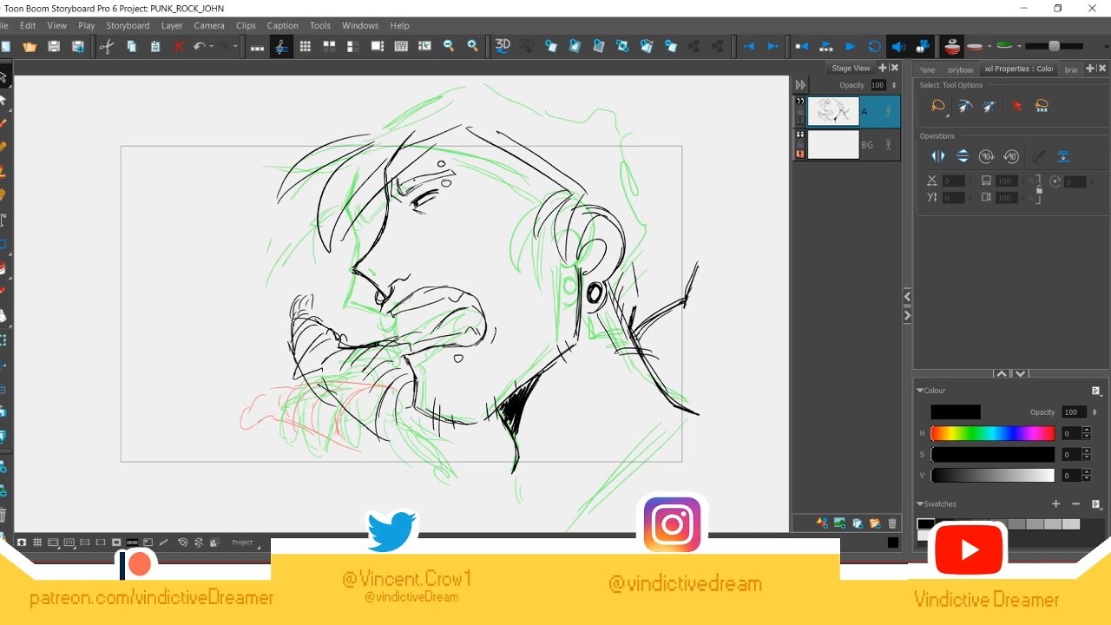
key(shift+Return)
key(shift+Return)
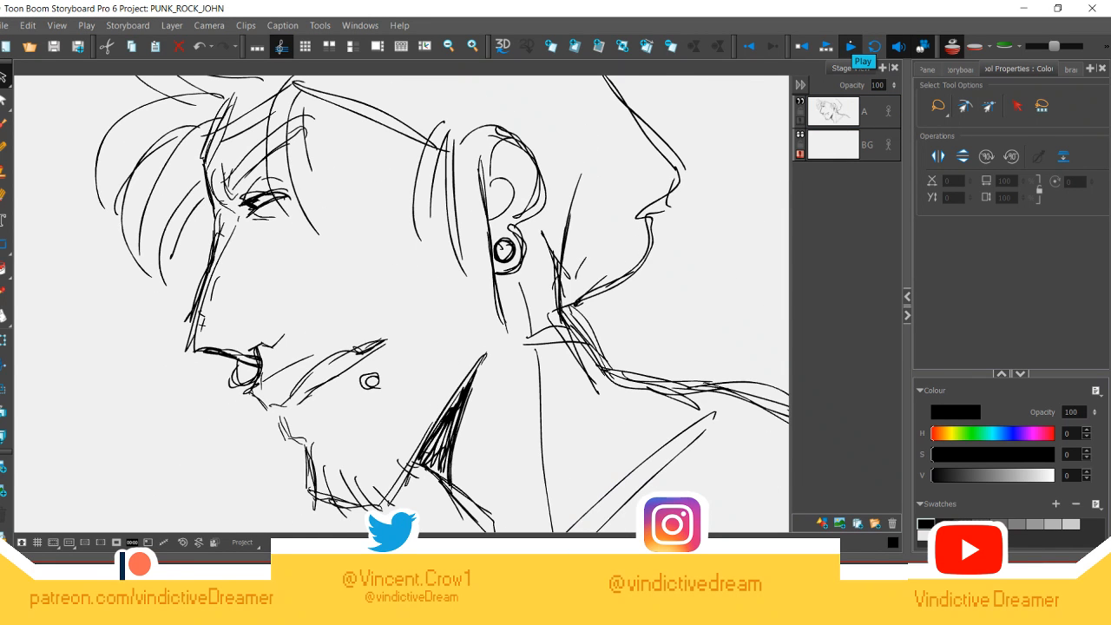
click(852, 47)
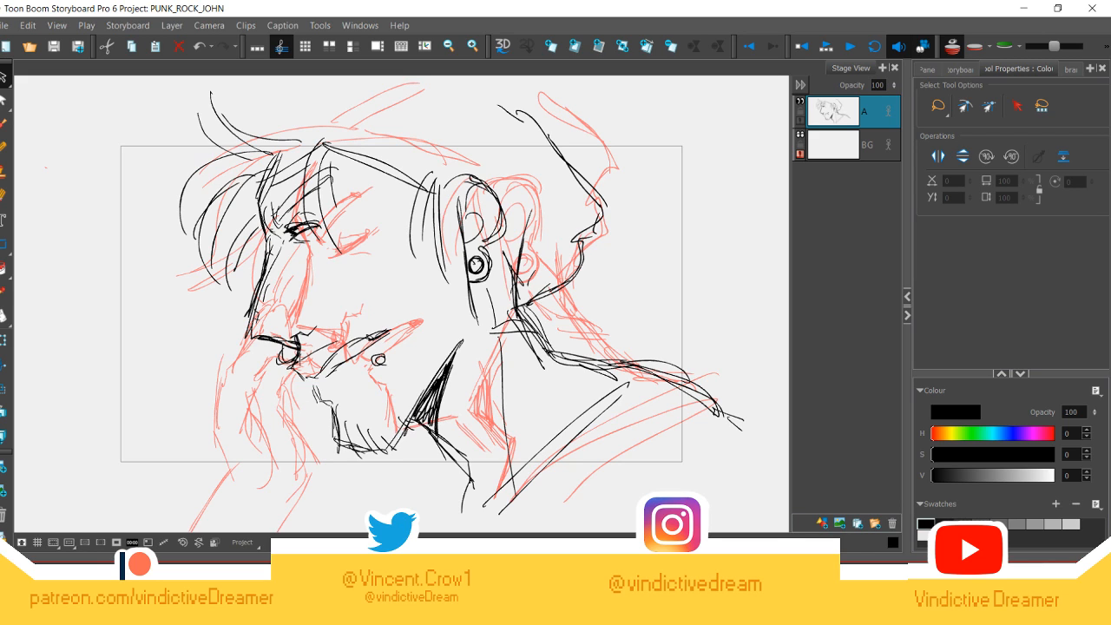
Step: Add a new panel to the storyboard
right_click(720, 349)
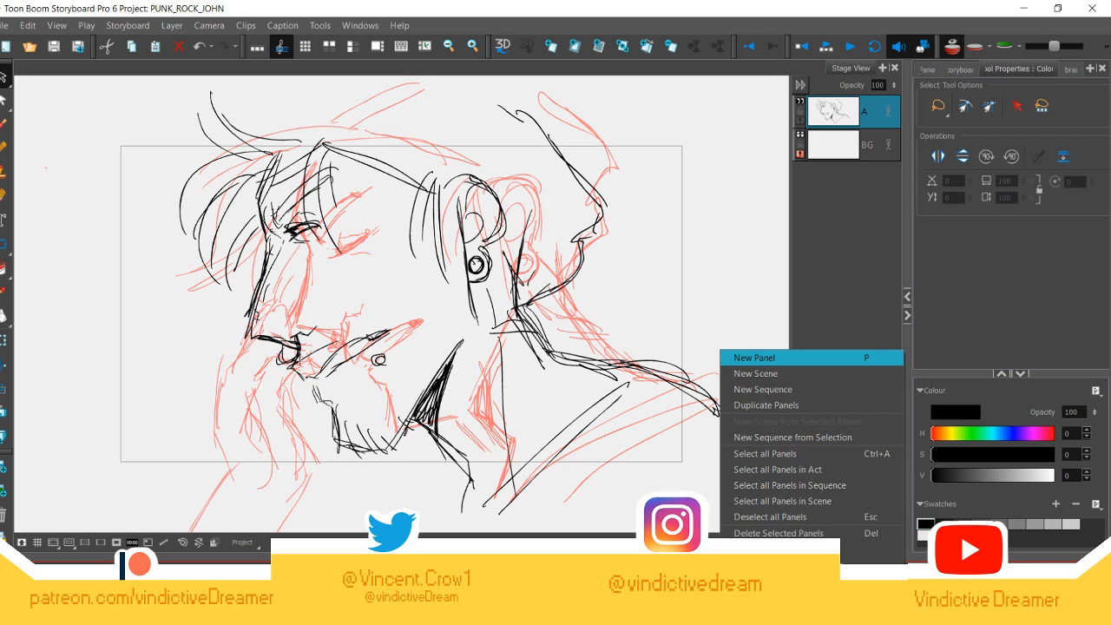
click(788, 355)
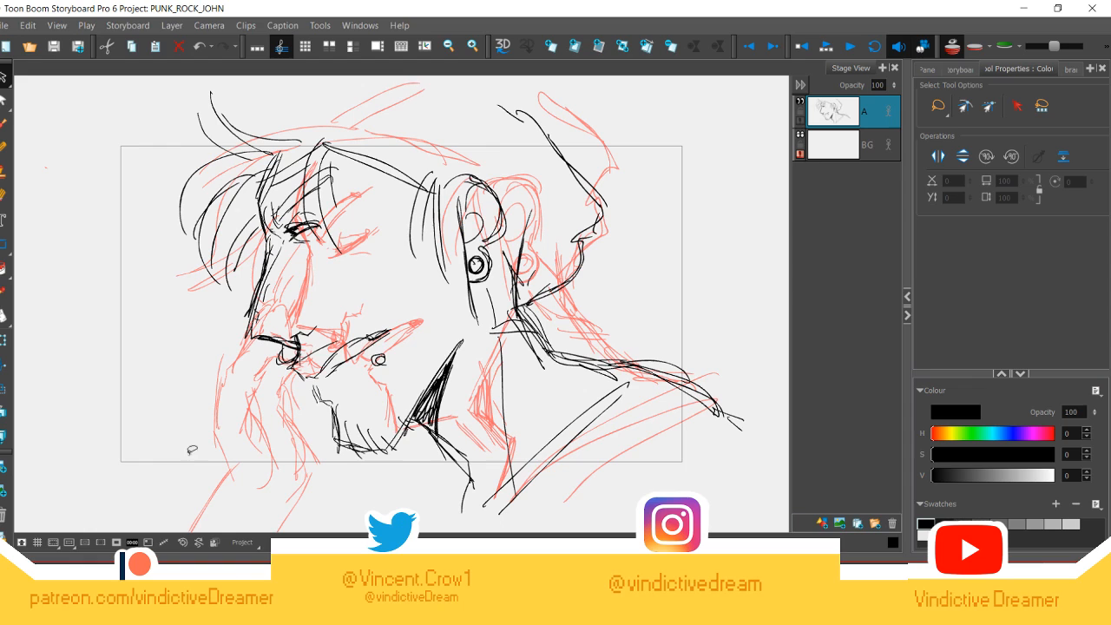
Step: Draw a small lowered hand with bent fingers below the face in the final head pose using the Brush
drag(184, 467, 211, 429)
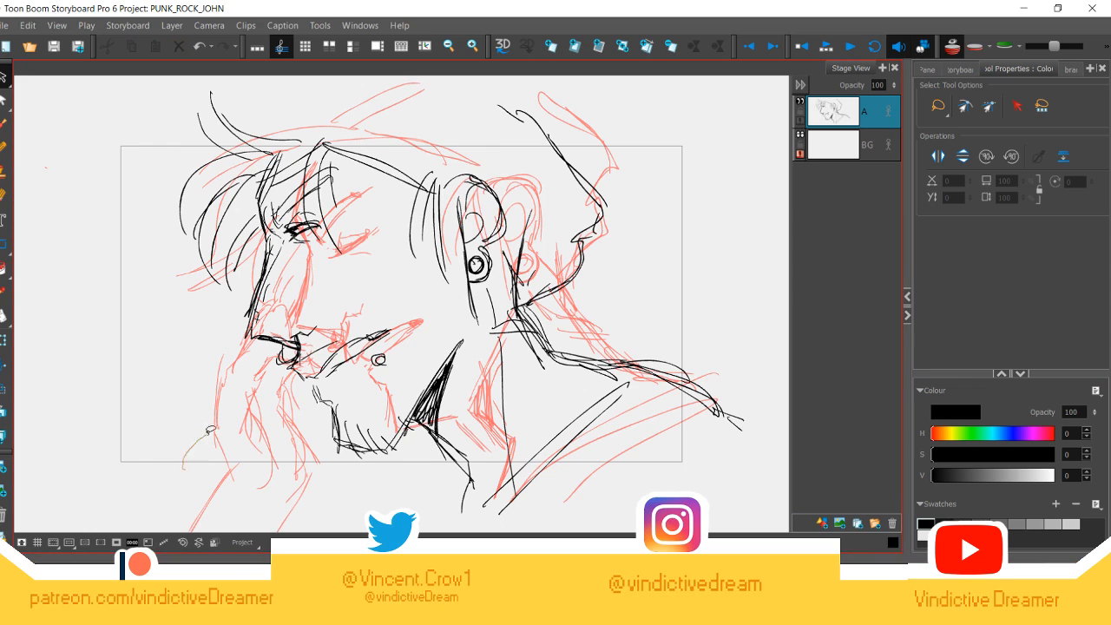
click(3, 123)
mouse_move(172, 470)
mouse_down()
mouse_move(213, 431)
mouse_move(236, 440)
mouse_move(259, 481)
mouse_move(254, 431)
mouse_move(278, 431)
mouse_move(266, 467)
mouse_up()
mouse_move(276, 424)
mouse_down()
mouse_move(243, 453)
mouse_move(276, 441)
mouse_move(268, 418)
mouse_up()
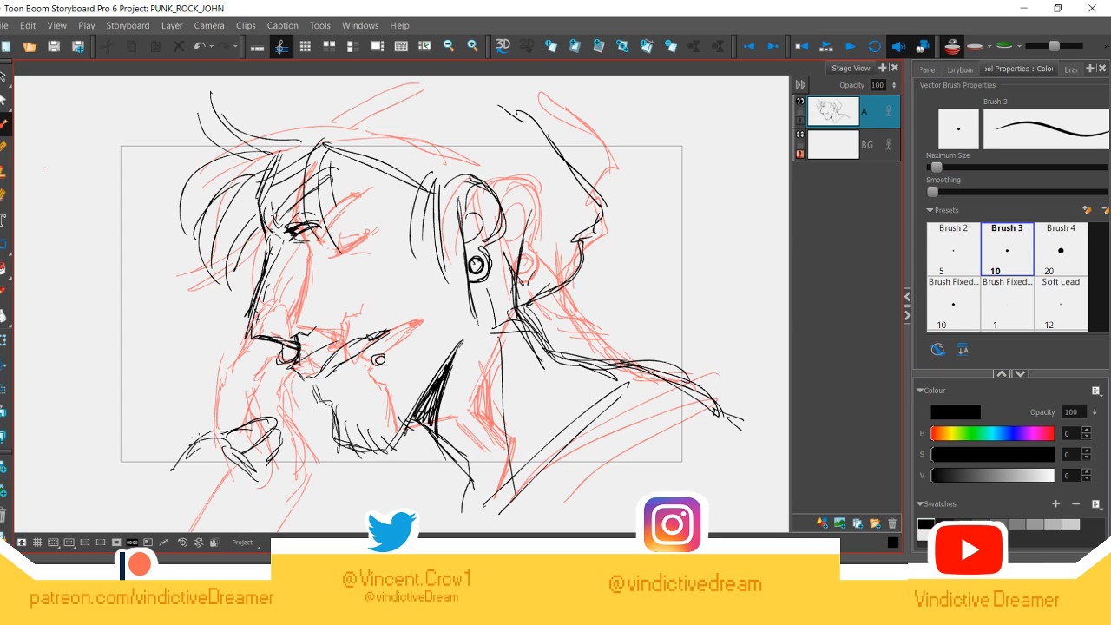
drag(184, 443, 235, 436)
drag(228, 446, 254, 477)
drag(283, 435, 266, 465)
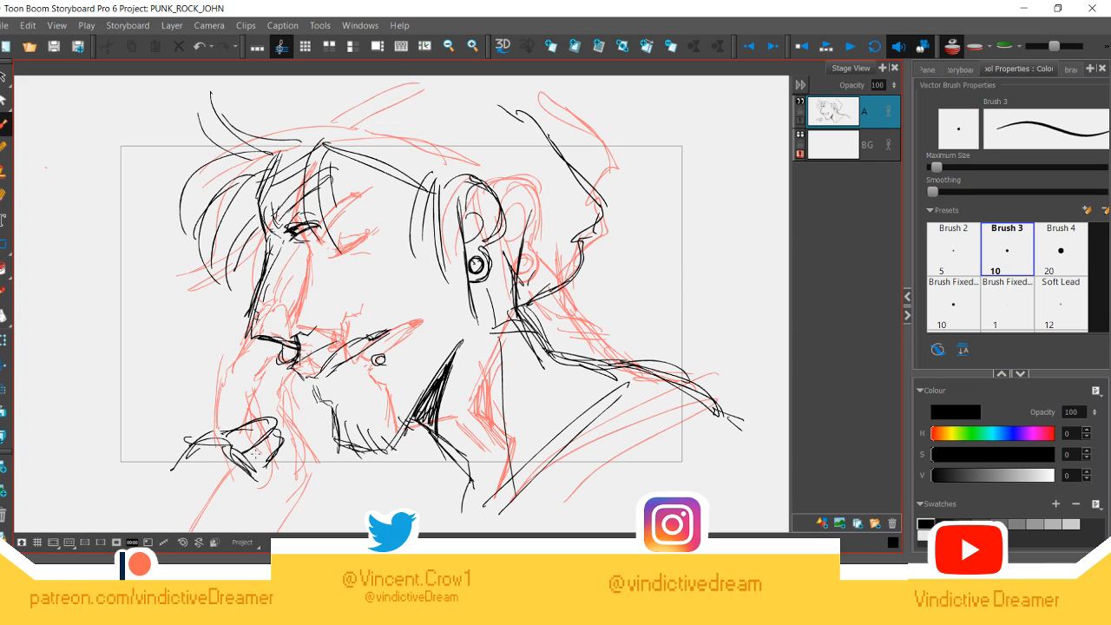
Step: Go to the blank new panel and rough in the head construction circle on the BG layer, undoing the stray stroke
key(ctrl+a)
key(Delete)
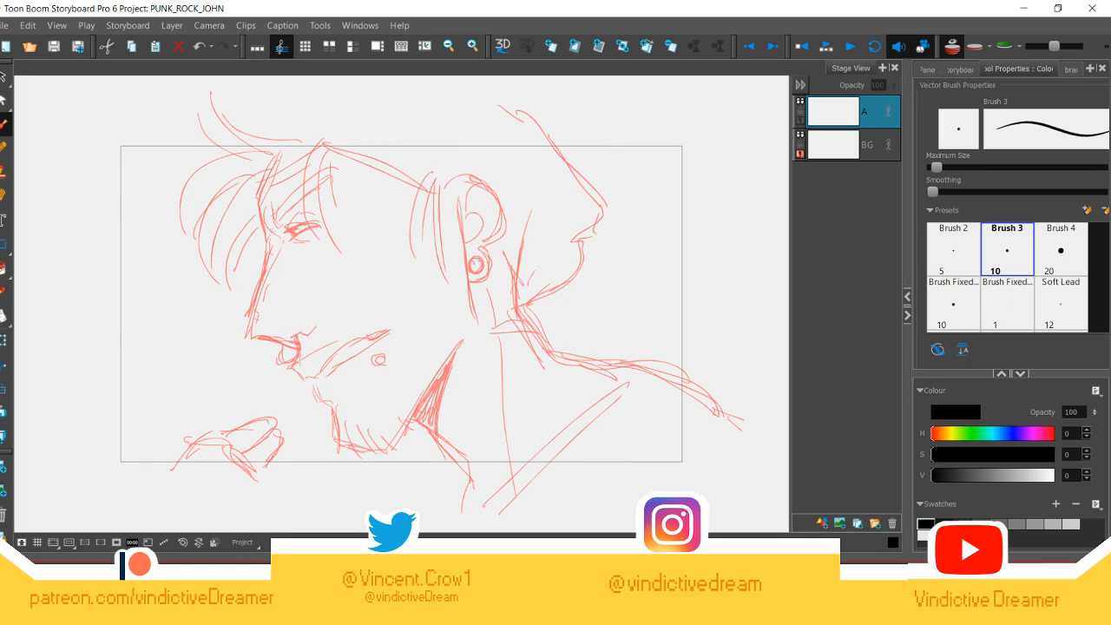
click(827, 146)
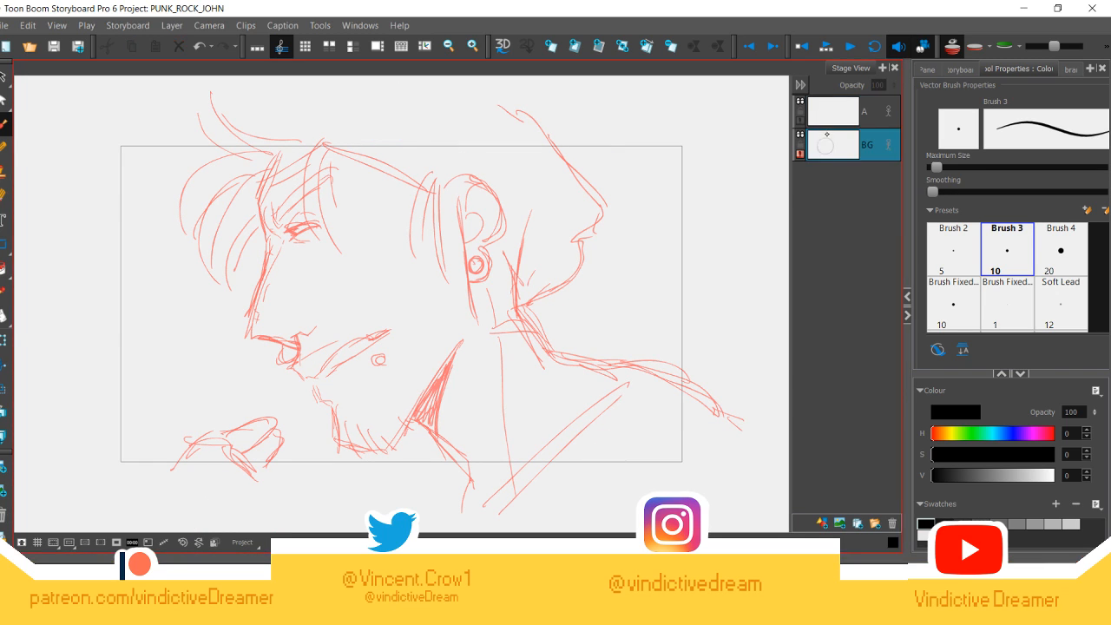
mouse_move(316, 125)
mouse_down()
mouse_move(264, 264)
mouse_move(461, 213)
mouse_move(276, 151)
mouse_move(345, 326)
mouse_move(416, 157)
mouse_move(258, 254)
mouse_move(446, 282)
mouse_move(293, 147)
mouse_up()
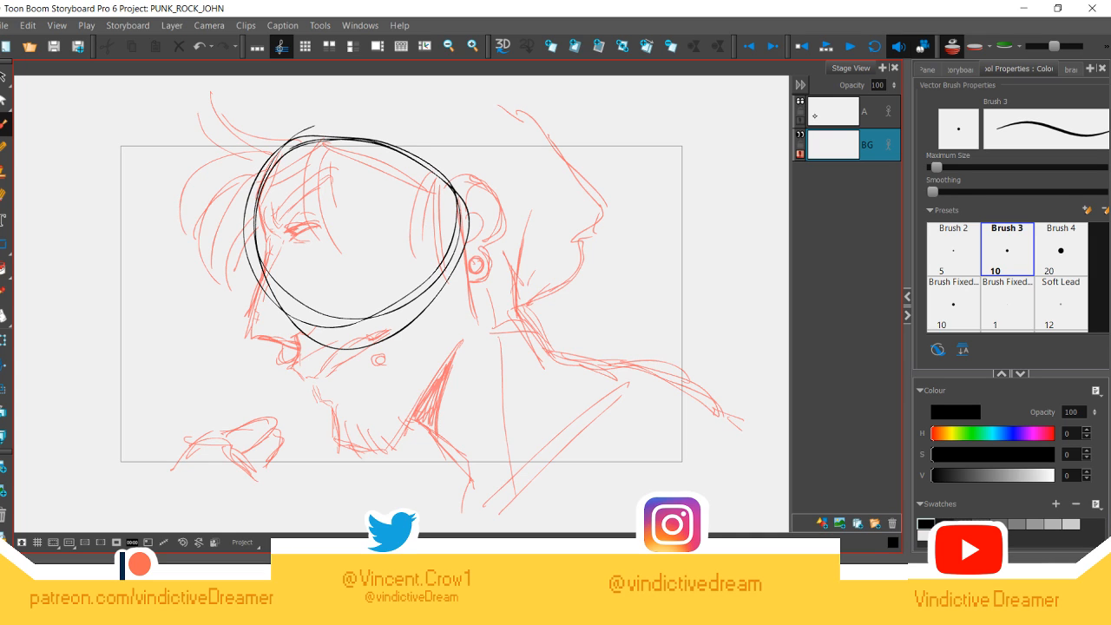
click(839, 111)
click(831, 146)
drag(373, 230, 169, 264)
click(199, 46)
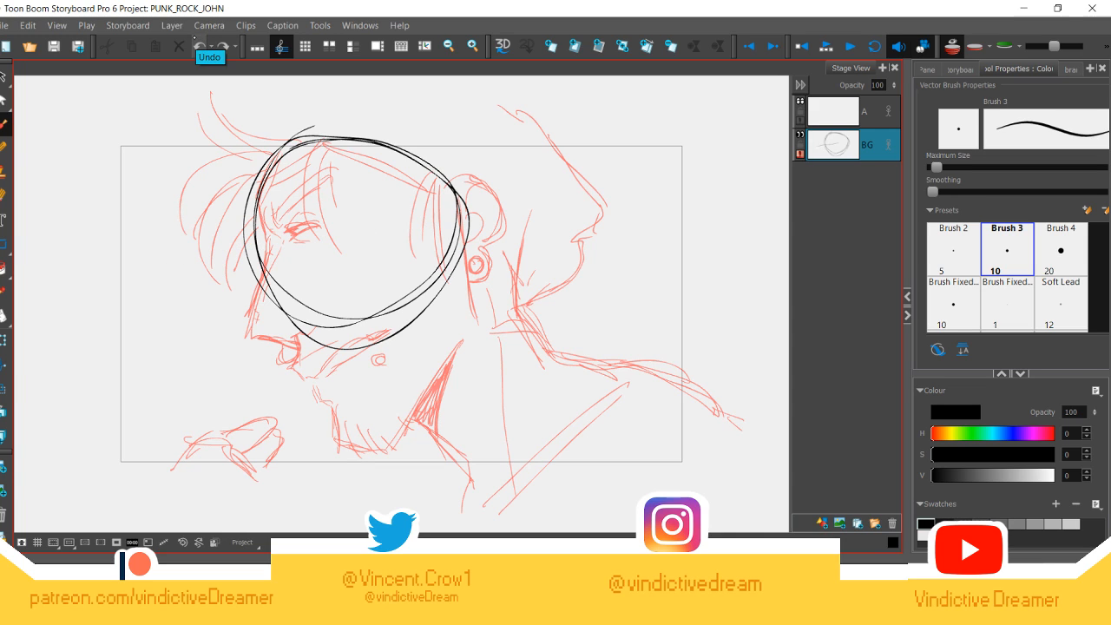
Step: Add a horizontal eye guideline across the head circle on the BG layer and sketch the forehead and nose profile on layer A
drag(334, 216, 172, 215)
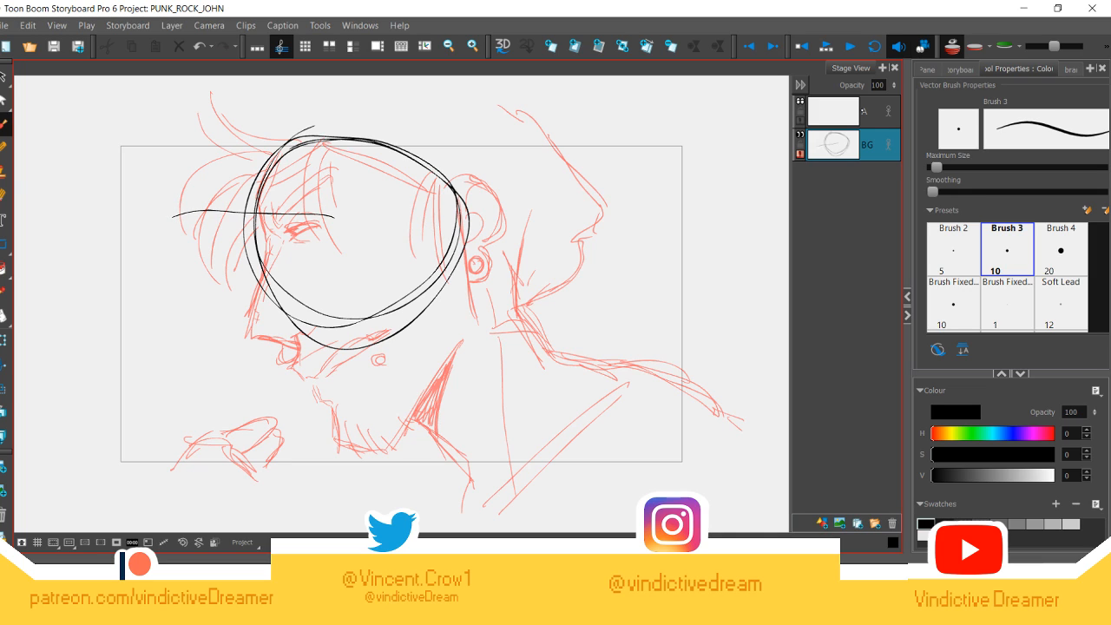
click(865, 113)
mouse_move(273, 142)
mouse_down()
mouse_move(241, 180)
mouse_move(251, 205)
mouse_move(248, 187)
mouse_move(241, 221)
mouse_move(209, 265)
mouse_up()
mouse_move(248, 216)
mouse_down()
mouse_move(212, 276)
mouse_move(247, 289)
mouse_move(262, 275)
mouse_up()
key(alt+0)
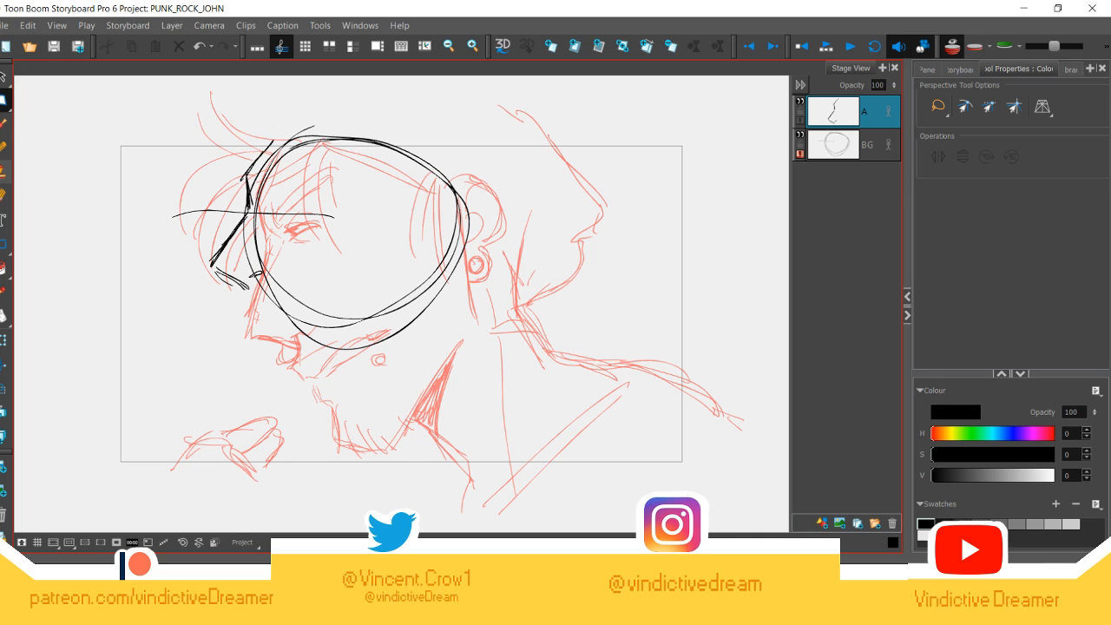
Step: Sketch the open mouth, chin, jawline and short beard strokes on layer A with the Brush
click(3, 123)
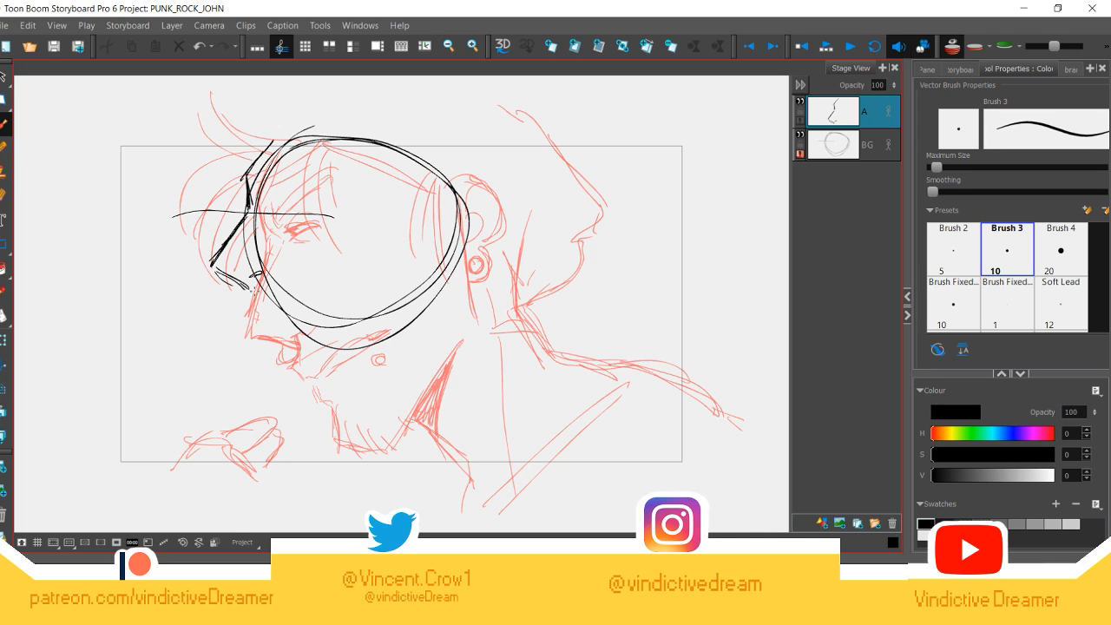
mouse_move(240, 306)
mouse_down()
mouse_move(244, 293)
mouse_move(285, 303)
mouse_move(317, 290)
mouse_move(338, 316)
mouse_move(272, 335)
mouse_move(306, 309)
mouse_move(337, 318)
mouse_up()
mouse_move(266, 337)
mouse_down()
mouse_move(277, 396)
mouse_move(335, 405)
mouse_move(410, 249)
mouse_move(415, 292)
mouse_up()
mouse_move(269, 342)
mouse_down()
mouse_move(278, 397)
mouse_move(339, 412)
mouse_up()
mouse_move(283, 396)
mouse_down()
mouse_move(340, 413)
mouse_move(294, 413)
mouse_up()
mouse_move(304, 387)
mouse_down()
mouse_move(309, 415)
mouse_move(342, 385)
mouse_up()
drag(341, 383, 351, 379)
drag(349, 384, 358, 373)
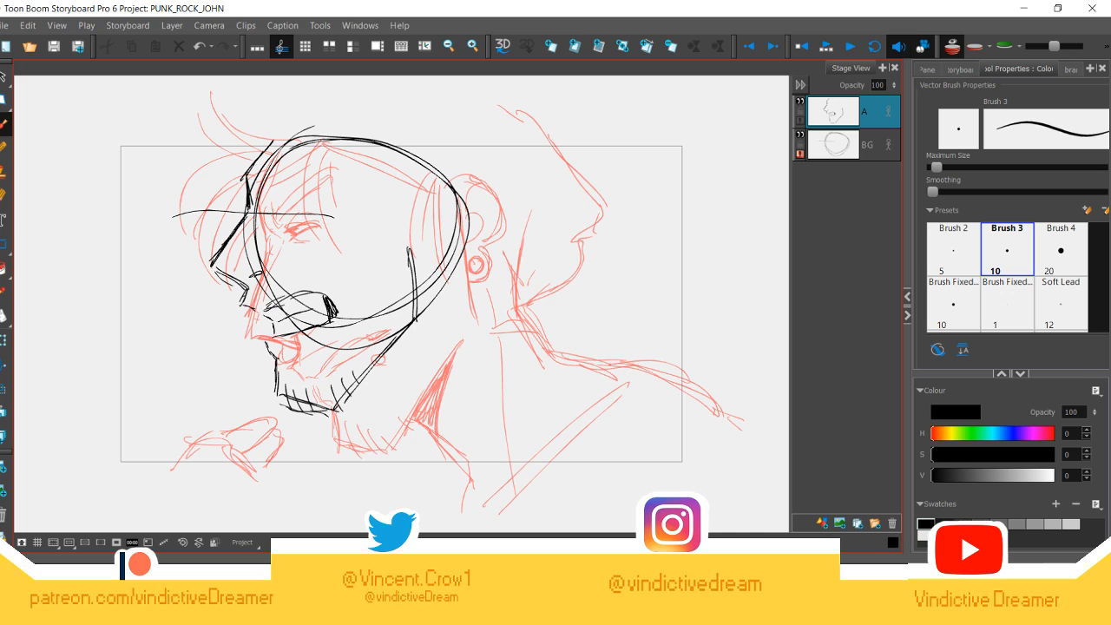
Step: Select all the face lines on layer A and stretch them outward and down to enlarge the profile
key(alt+s)
mouse_move(404, 177)
mouse_down()
mouse_move(173, 225)
mouse_move(353, 451)
mouse_move(362, 112)
mouse_up()
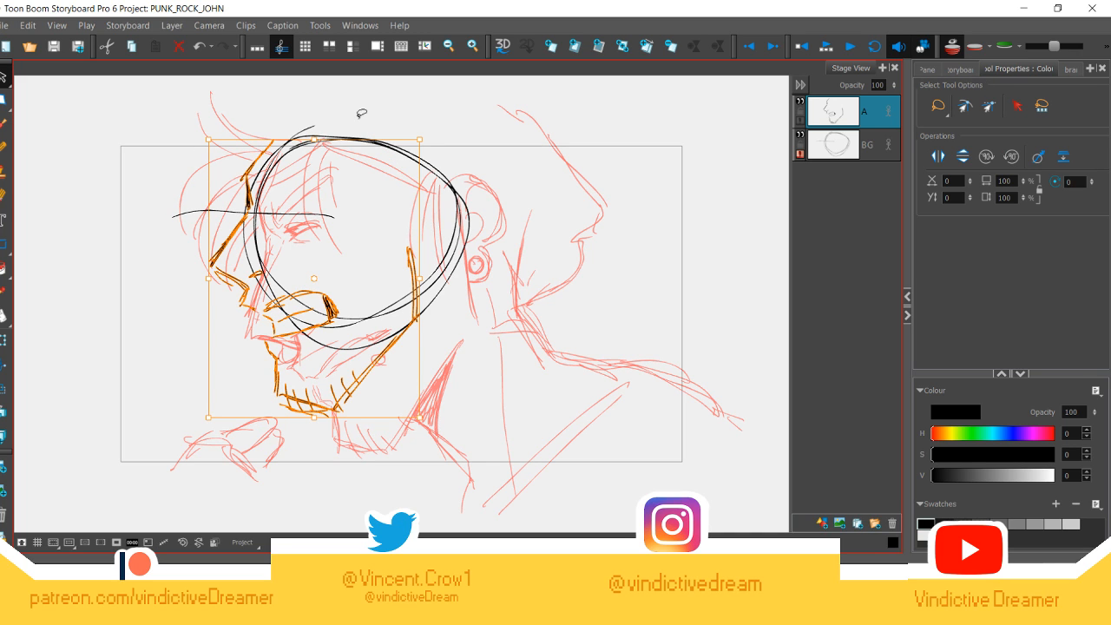
drag(208, 417, 184, 447)
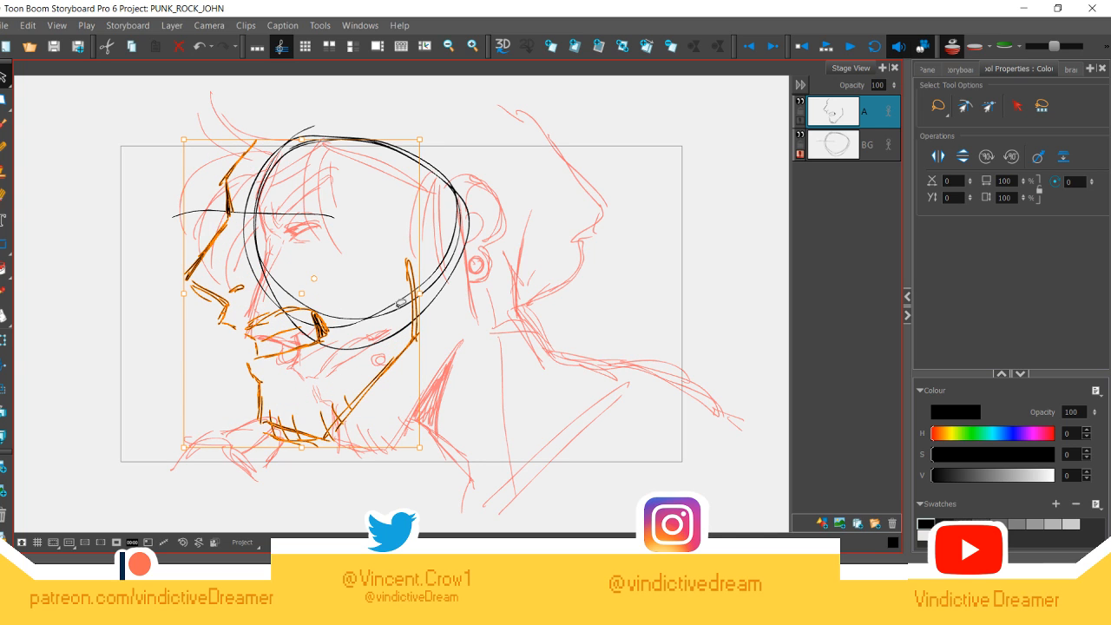
click(30, 119)
Step: Draw the long forelock strands sweeping over the forehead and the outer ear with a round earring using the Pencil
click(3, 148)
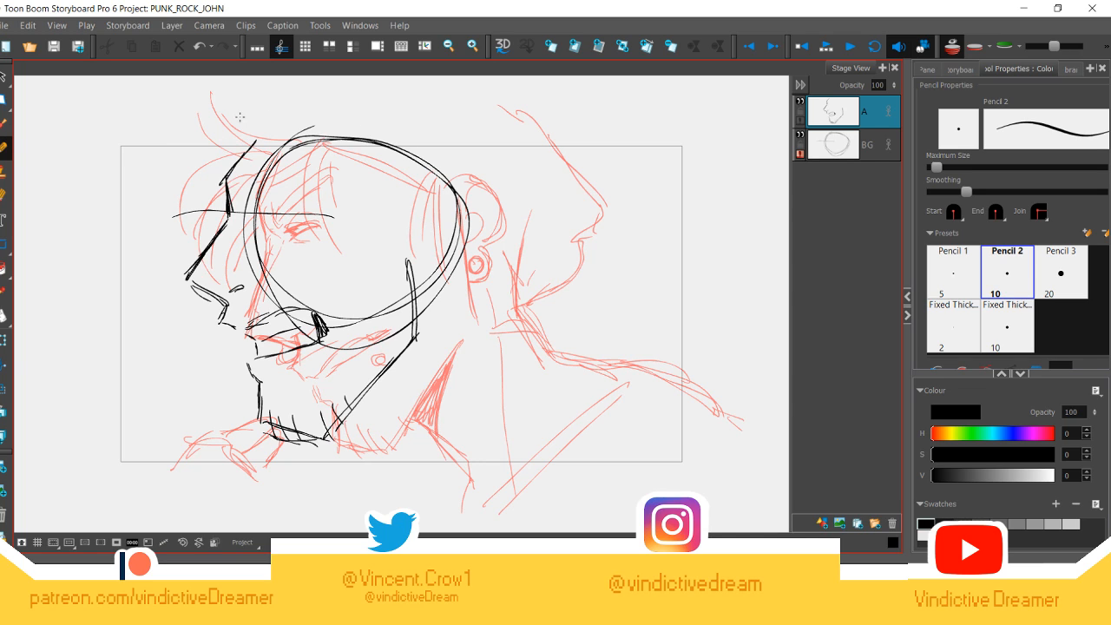
drag(247, 115, 103, 179)
mouse_move(237, 137)
mouse_down()
mouse_move(144, 159)
mouse_move(146, 269)
mouse_up()
drag(153, 266, 150, 282)
drag(177, 211, 150, 267)
mouse_move(174, 214)
mouse_down()
mouse_move(262, 174)
mouse_move(305, 125)
mouse_move(209, 186)
mouse_move(290, 135)
mouse_up()
drag(229, 186, 320, 127)
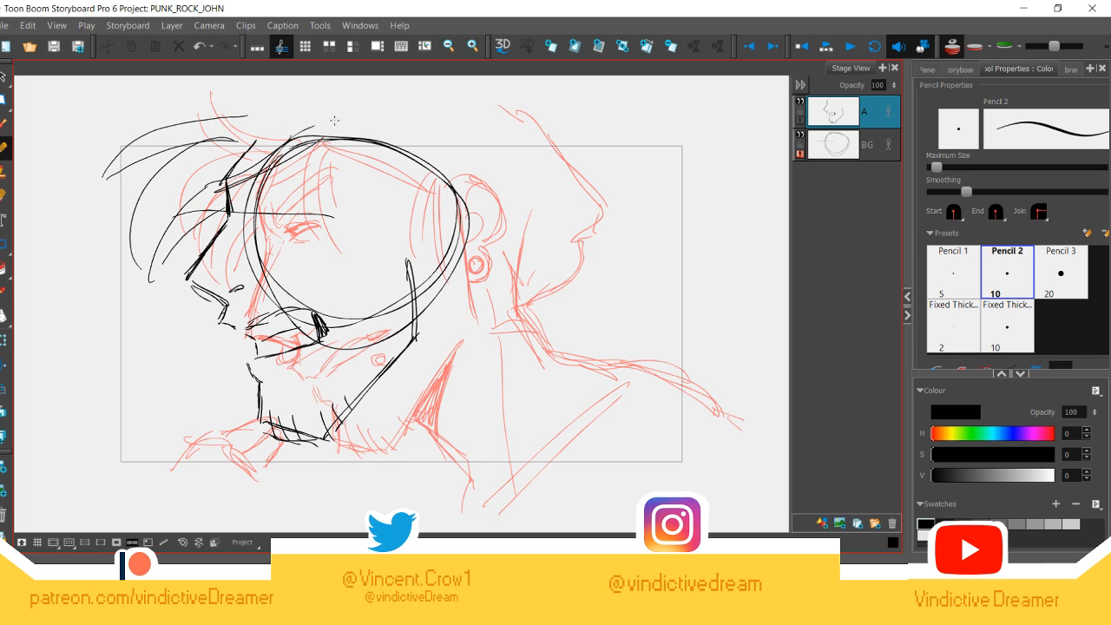
mouse_move(425, 211)
mouse_down()
mouse_move(406, 227)
mouse_move(448, 250)
mouse_move(424, 309)
mouse_move(433, 284)
mouse_move(422, 294)
mouse_move(403, 225)
mouse_move(453, 273)
mouse_move(423, 292)
mouse_up()
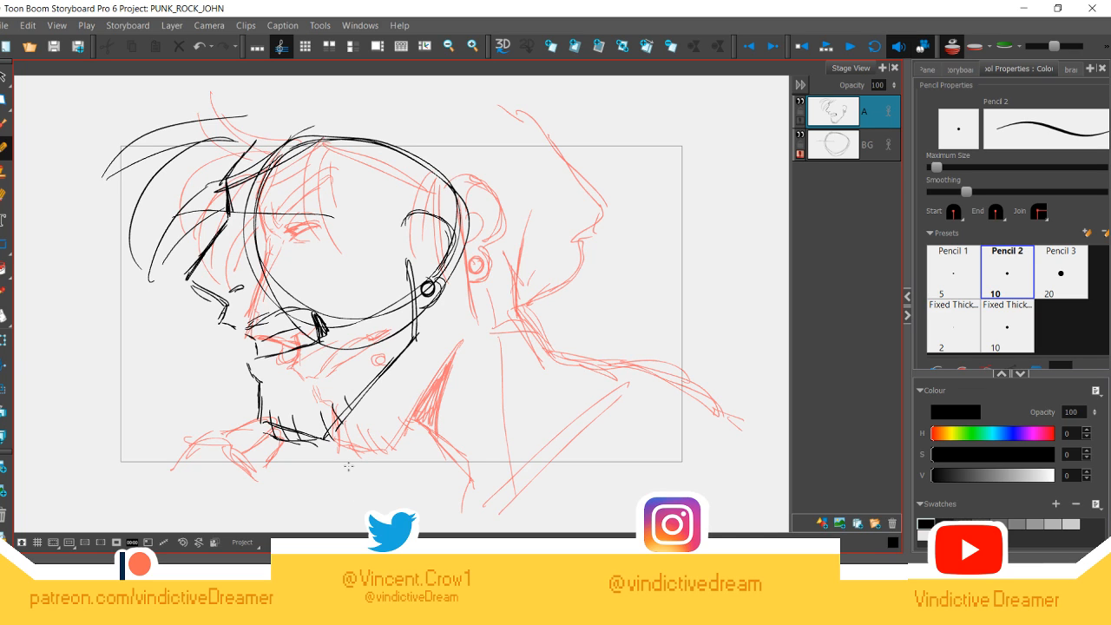
drag(375, 433, 350, 413)
drag(355, 404, 526, 463)
mouse_move(472, 293)
mouse_down()
mouse_move(627, 346)
mouse_move(736, 360)
mouse_up()
drag(514, 462, 499, 519)
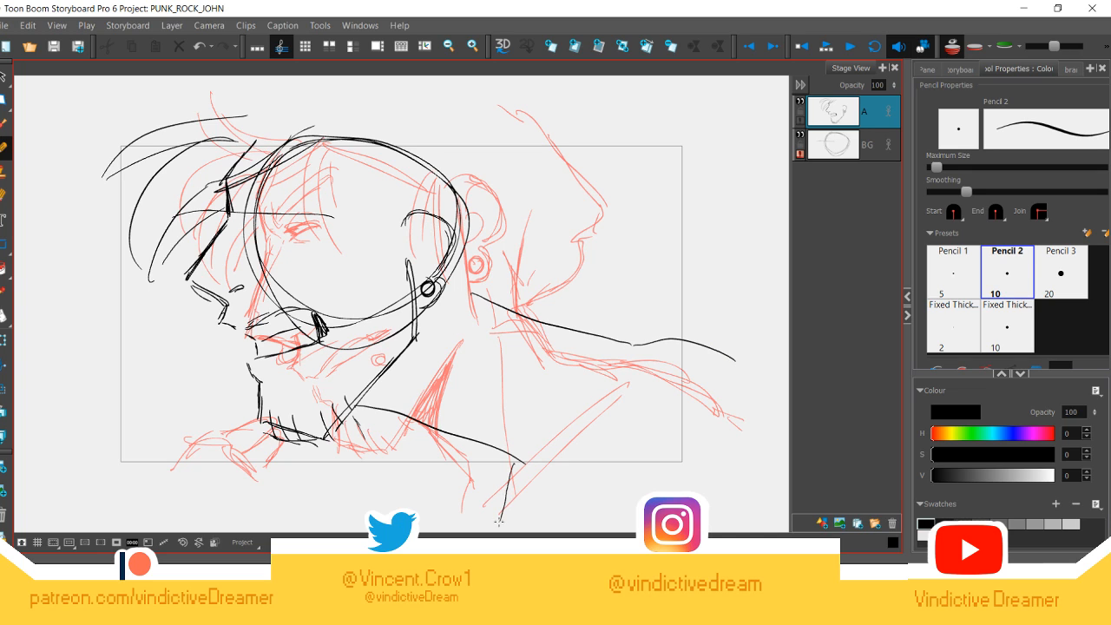
mouse_move(397, 361)
mouse_down()
mouse_move(385, 409)
mouse_move(368, 406)
mouse_up()
click(199, 46)
click(199, 46)
click(199, 46)
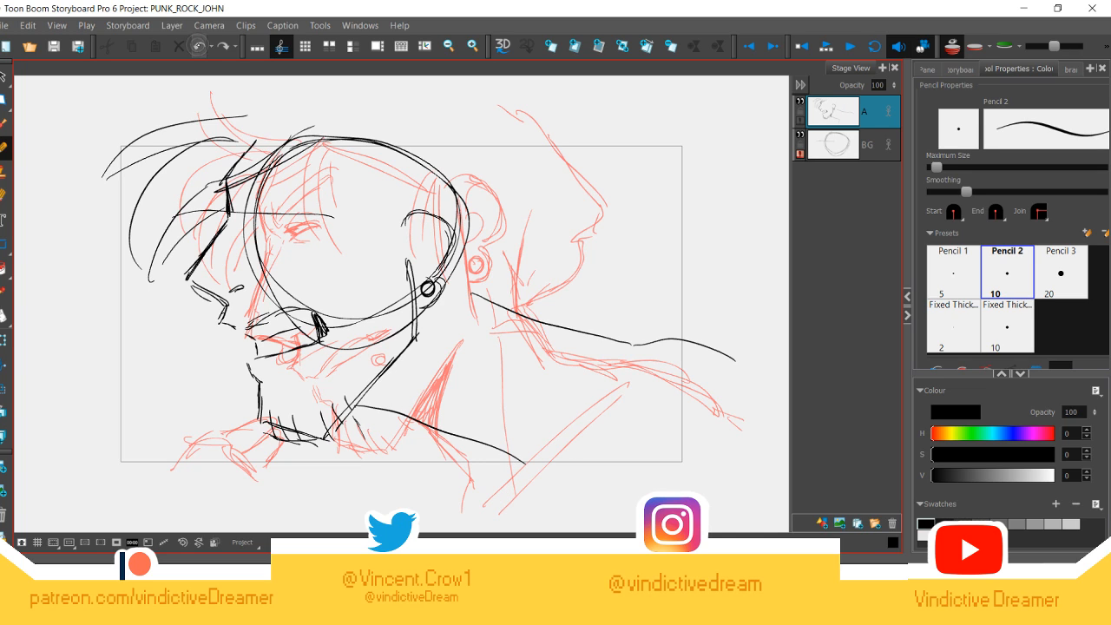
click(199, 46)
click(199, 46)
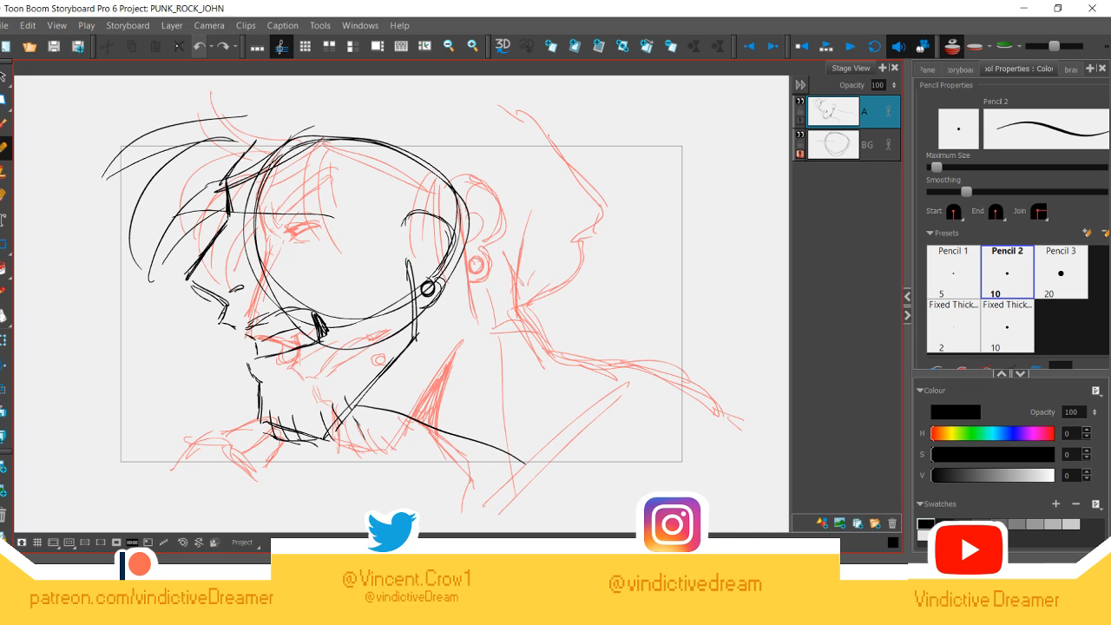
click(199, 46)
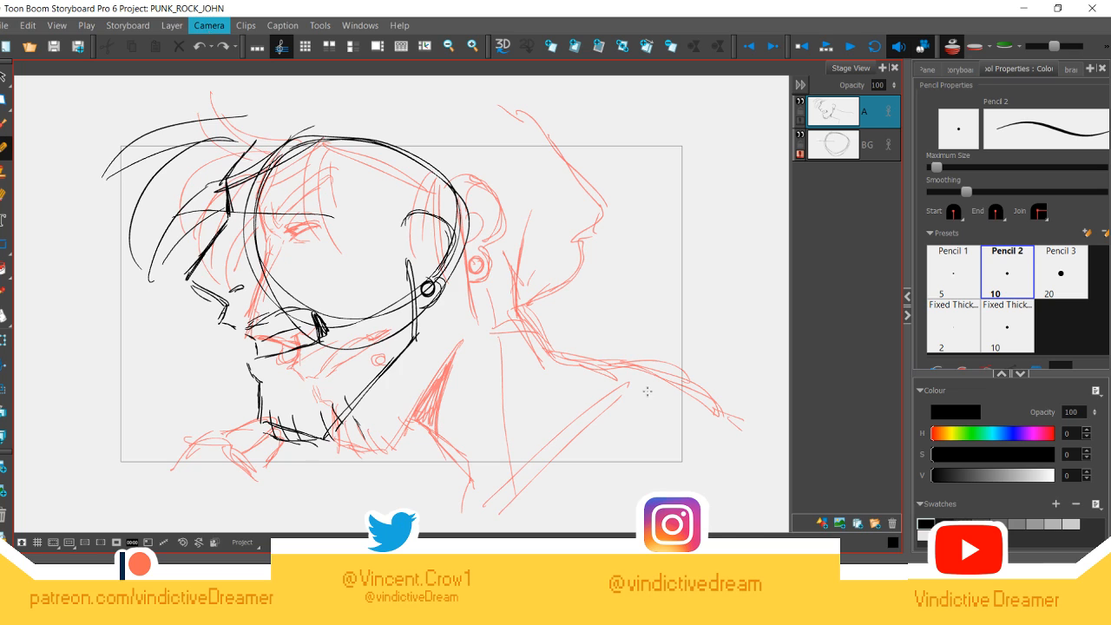
Step: Sketch the jacket collar as overlapping curves rising from below the chin to a folded end behind the neck
mouse_move(414, 485)
mouse_down()
mouse_move(545, 399)
mouse_move(604, 406)
mouse_up()
mouse_move(418, 477)
mouse_down()
mouse_move(532, 404)
mouse_move(605, 409)
mouse_up()
drag(563, 398, 388, 513)
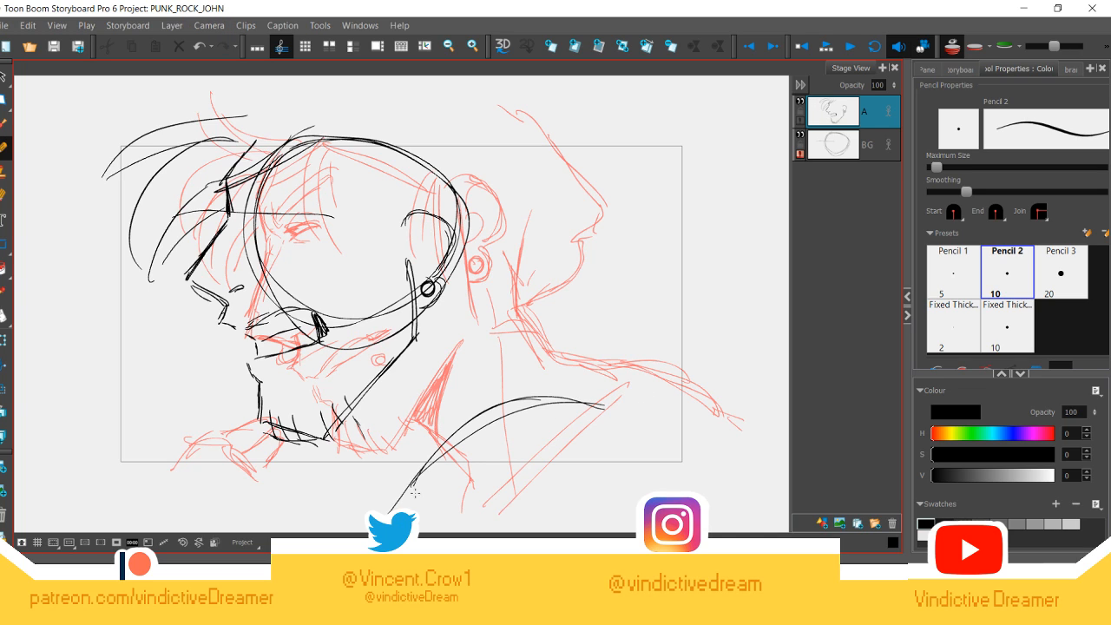
drag(439, 444, 385, 486)
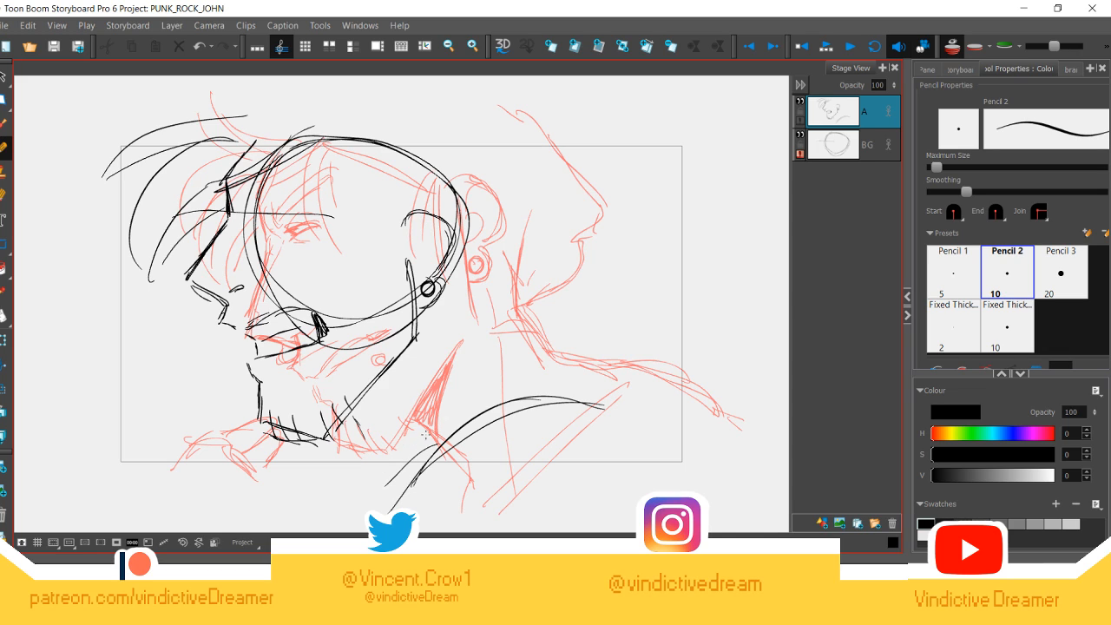
drag(428, 434, 349, 499)
mouse_move(349, 500)
mouse_down()
mouse_move(440, 429)
mouse_move(350, 497)
mouse_move(577, 372)
mouse_move(619, 363)
mouse_move(656, 380)
mouse_move(512, 415)
mouse_up()
mouse_move(637, 385)
mouse_down()
mouse_move(482, 431)
mouse_move(594, 346)
mouse_up()
Step: Draw the front of the neck below the chin and the nape line running down into the collar
mouse_move(349, 415)
mouse_down()
mouse_move(383, 436)
mouse_move(380, 452)
mouse_up()
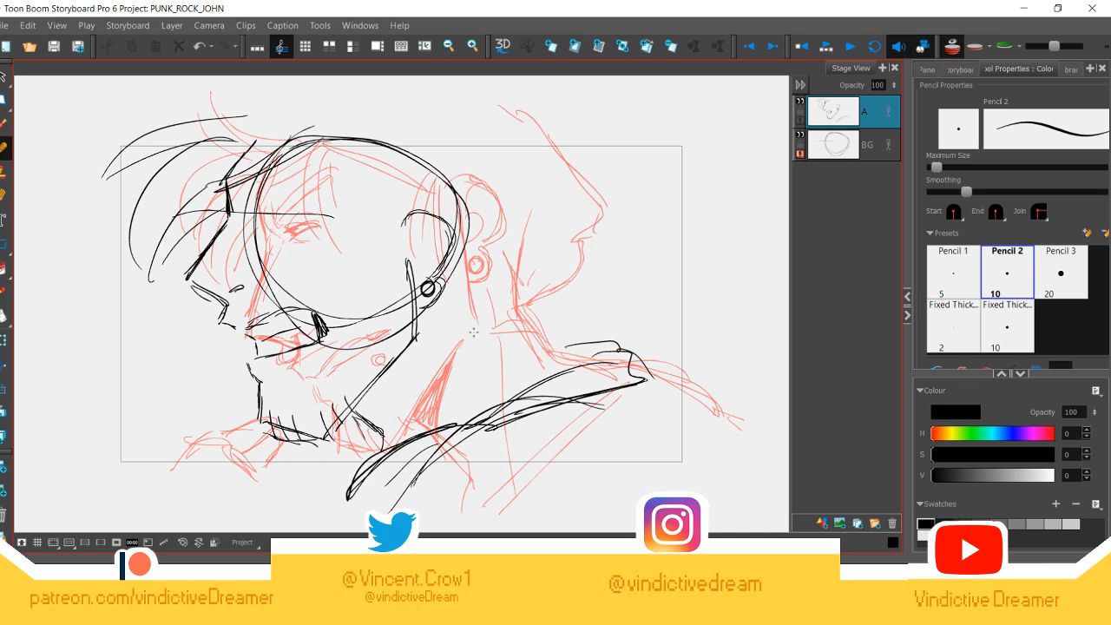
mouse_move(456, 314)
mouse_down()
mouse_move(492, 367)
mouse_move(487, 343)
mouse_move(565, 378)
mouse_up()
mouse_move(488, 349)
mouse_down()
mouse_move(569, 382)
mouse_move(465, 306)
mouse_move(466, 271)
mouse_up()
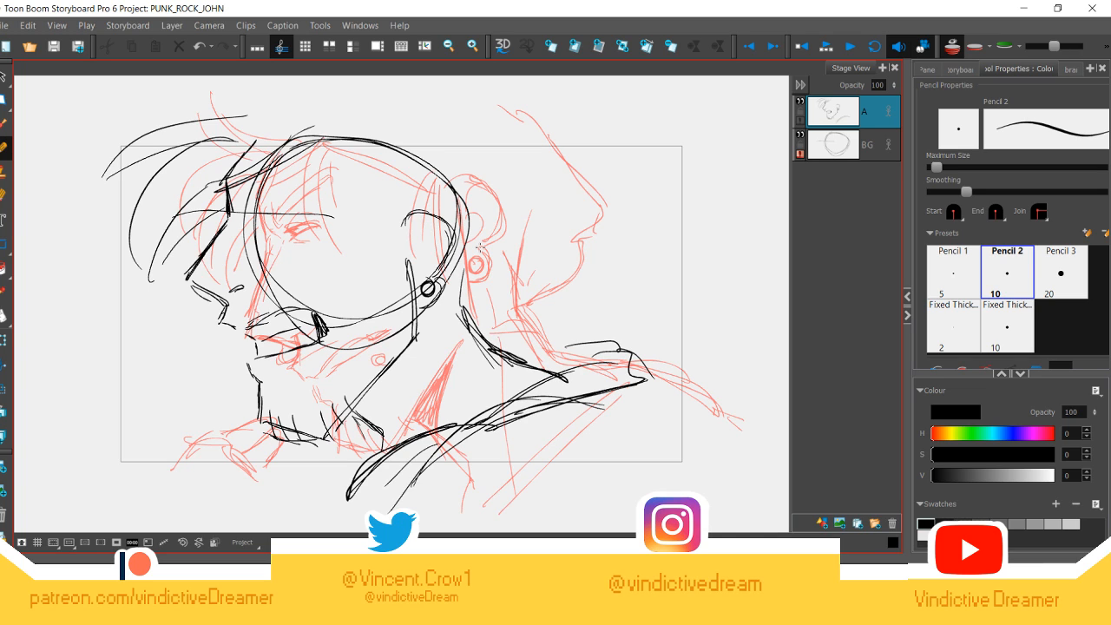
Step: Hatch a dark wedge of shadow on the neck beneath the jaw
drag(386, 395, 375, 431)
drag(404, 358, 373, 415)
mouse_move(395, 362)
mouse_down()
mouse_move(378, 413)
mouse_move(387, 363)
mouse_move(379, 402)
mouse_move(364, 426)
mouse_up()
mouse_move(387, 374)
mouse_down()
mouse_move(364, 428)
mouse_move(360, 417)
mouse_up()
drag(376, 379, 355, 411)
drag(365, 394, 352, 409)
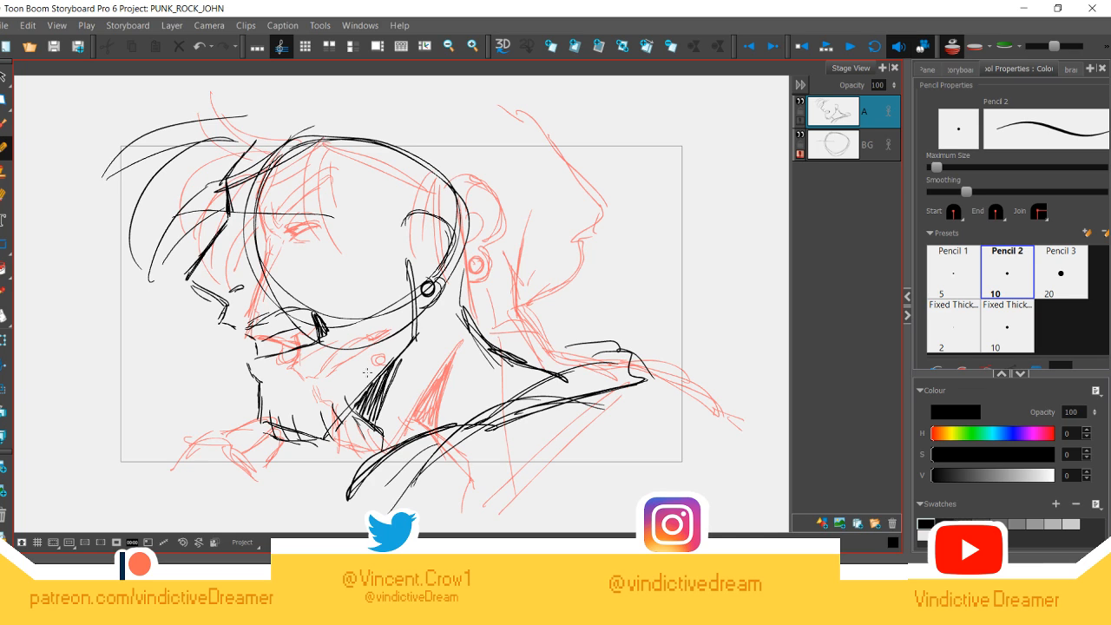
drag(399, 362, 372, 417)
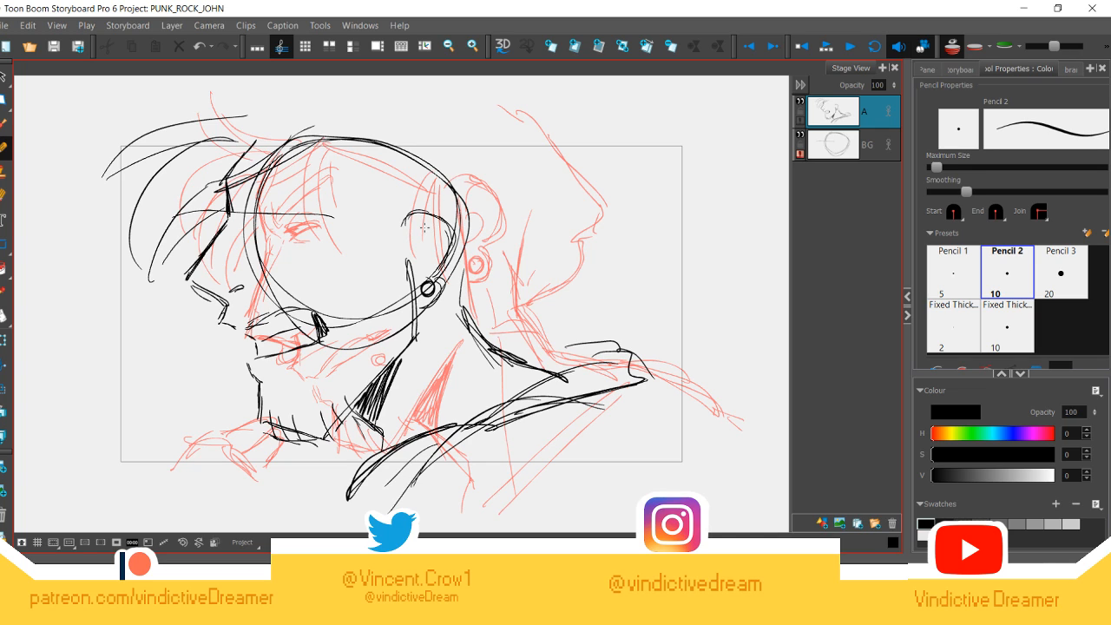
Step: Add the neck tendon line, the inner ear curve and extra fold lines at both ends of the collar
mouse_move(429, 335)
mouse_down()
mouse_move(411, 434)
mouse_move(431, 406)
mouse_up()
drag(410, 230, 428, 250)
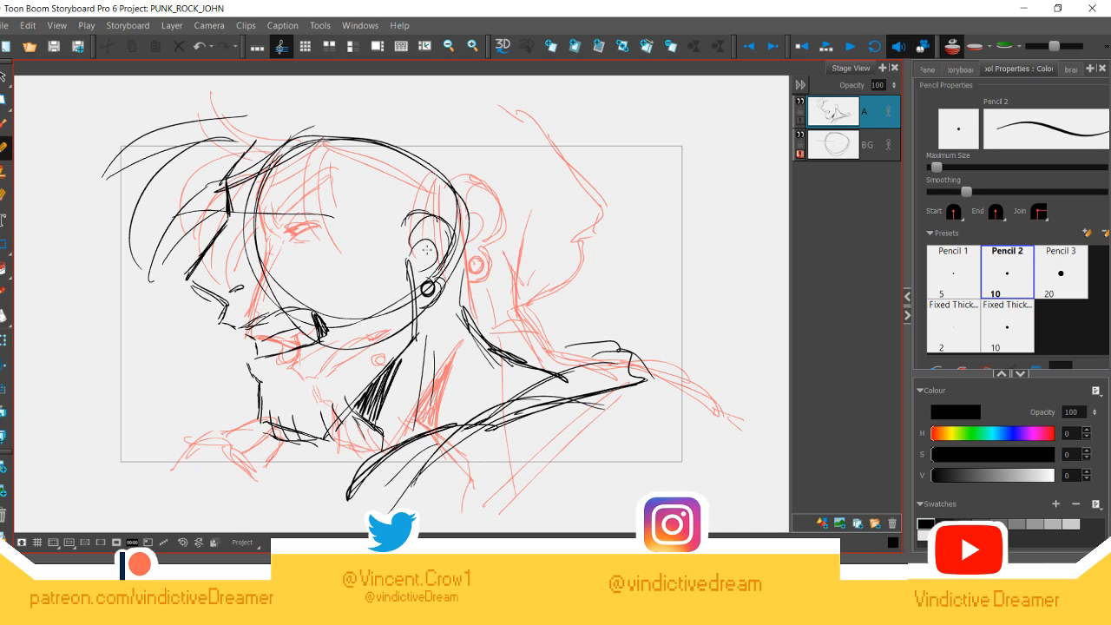
drag(566, 351, 595, 389)
mouse_move(381, 448)
mouse_down()
mouse_move(333, 474)
mouse_move(314, 510)
mouse_up()
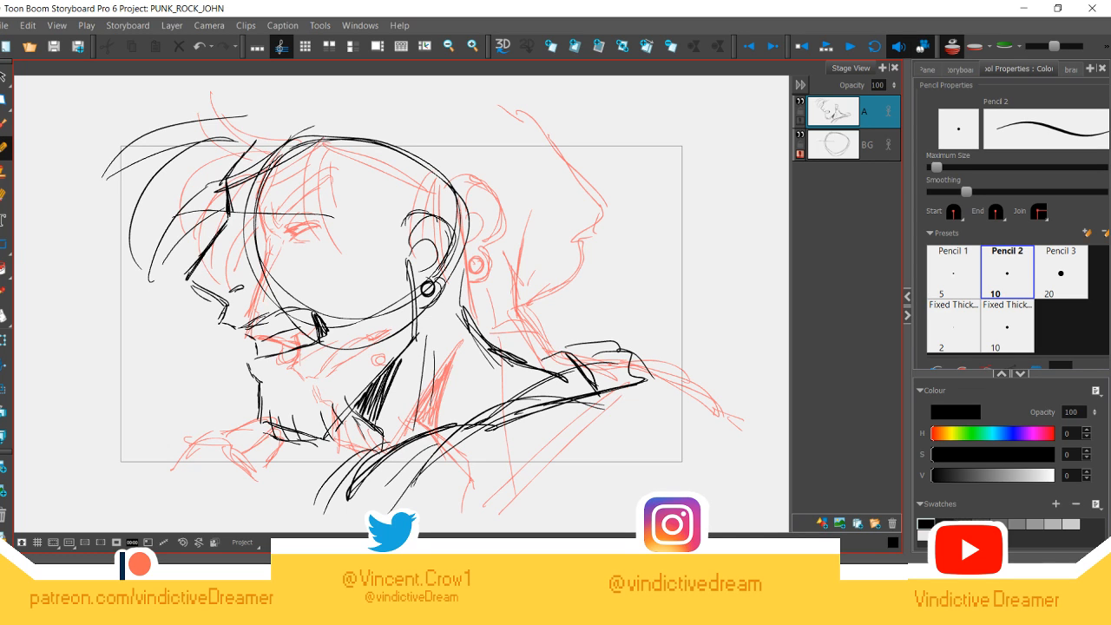
Step: Draw the straight side hairline down to the ear, the mohawk's back outline and the short hair strands before the ear
drag(278, 131, 407, 209)
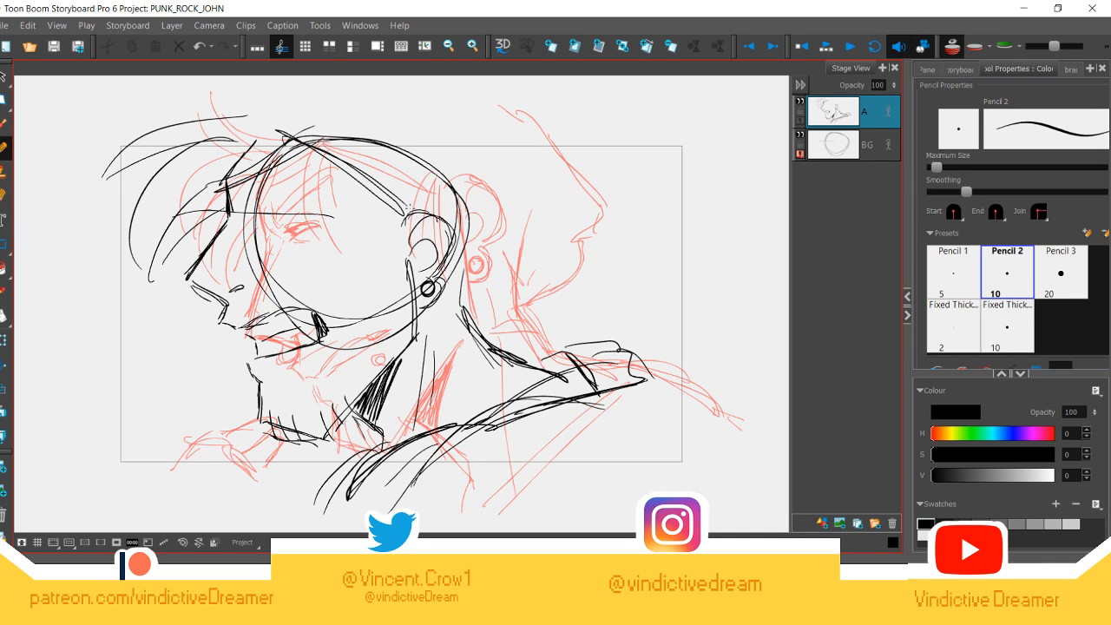
mouse_move(476, 330)
mouse_down()
mouse_move(547, 180)
mouse_move(555, 193)
mouse_move(527, 249)
mouse_move(480, 307)
mouse_up()
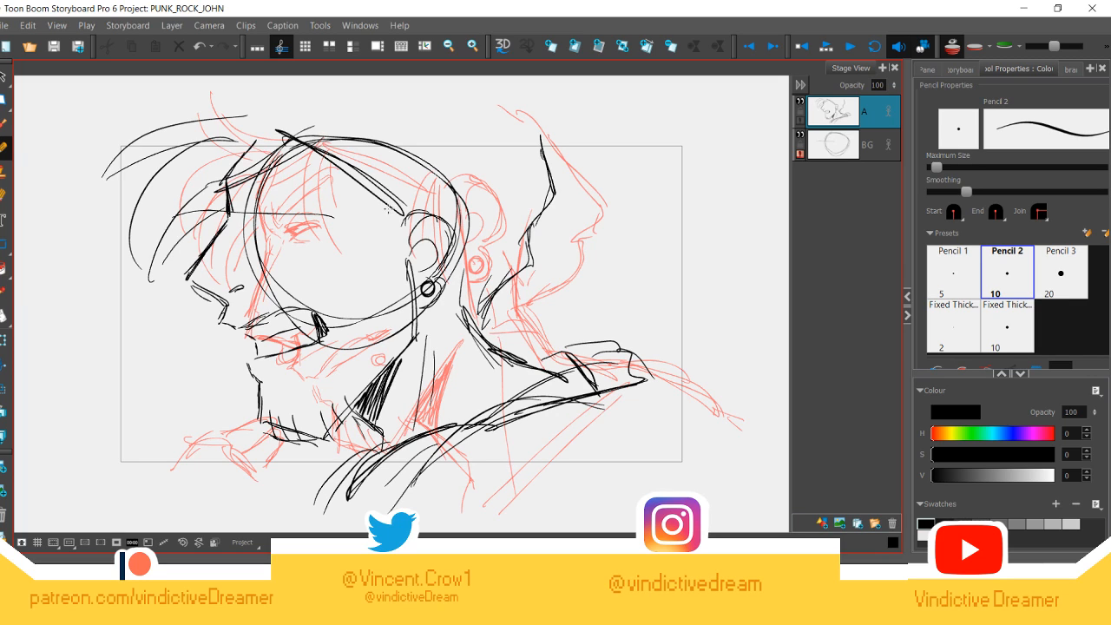
mouse_move(387, 210)
mouse_down()
mouse_move(376, 252)
mouse_move(395, 222)
mouse_move(400, 300)
mouse_up()
drag(388, 227, 379, 280)
drag(404, 211, 401, 304)
Step: Draw the eyebrow, the nostril detail and a small round piercing below the mouth
drag(237, 213, 290, 174)
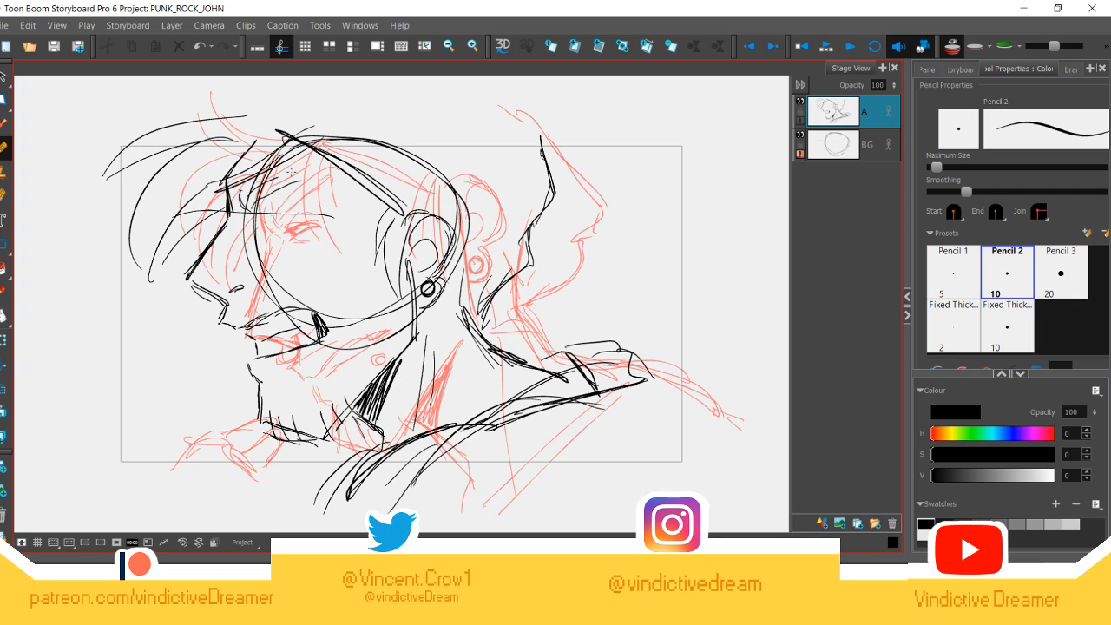
drag(243, 207, 333, 162)
mouse_move(230, 288)
mouse_down()
mouse_move(210, 307)
mouse_move(219, 304)
mouse_up()
right_click(302, 358)
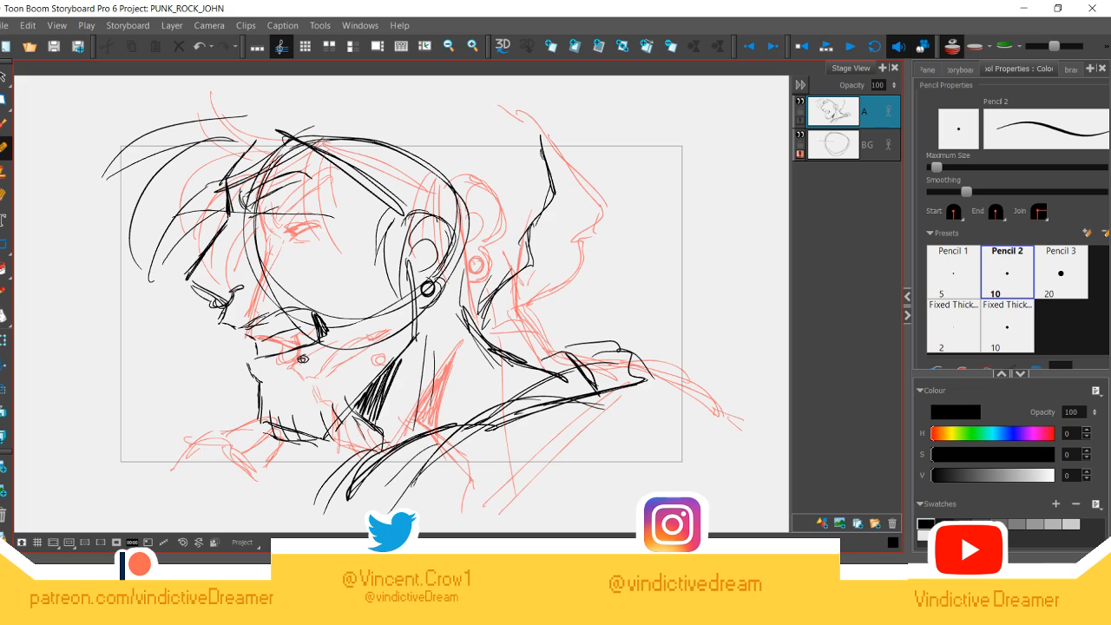
Step: Draw the narrowed eye and the contour beside the nose, undoing the stray eye stroke
mouse_move(252, 215)
mouse_down()
mouse_move(293, 206)
mouse_move(281, 199)
mouse_move(292, 207)
mouse_up()
key(ctrl+z)
drag(283, 213, 276, 232)
mouse_move(255, 214)
mouse_down()
mouse_move(261, 240)
mouse_move(293, 225)
mouse_move(263, 244)
mouse_move(243, 287)
mouse_move(264, 292)
mouse_up()
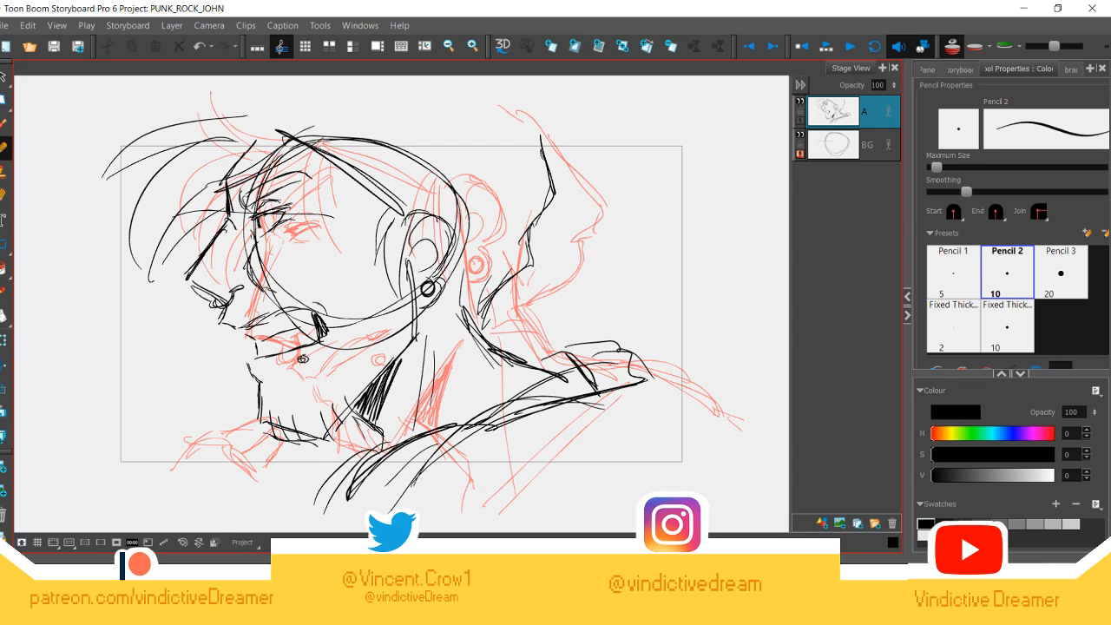
Step: Erase the construction circle and eye guideline from the BG layer with the Eraser
click(868, 145)
key(alt+e)
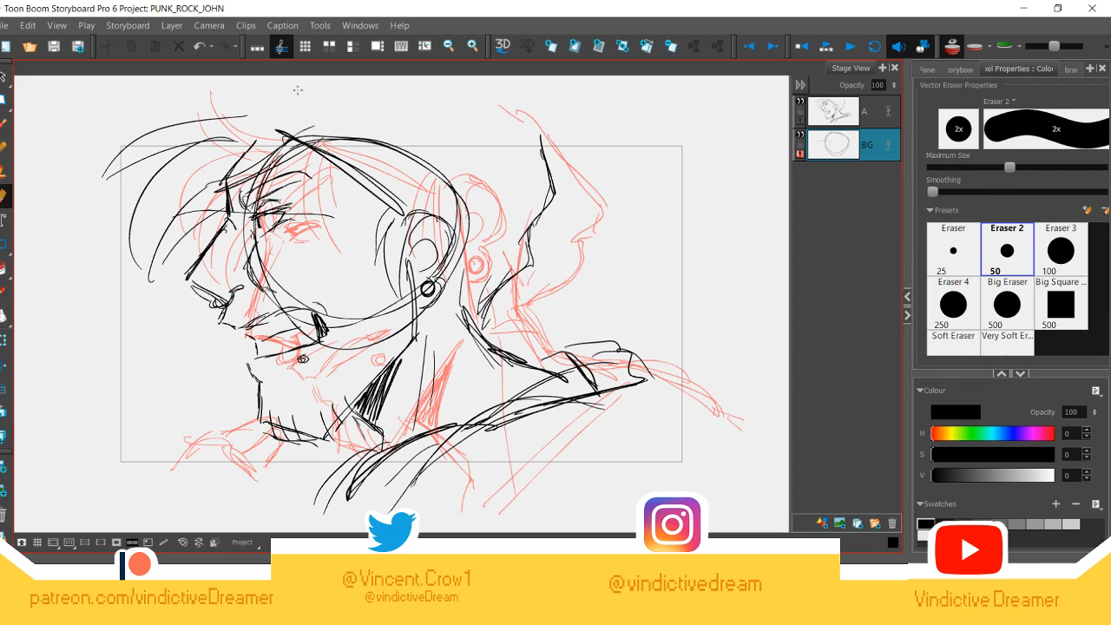
drag(298, 90, 359, 392)
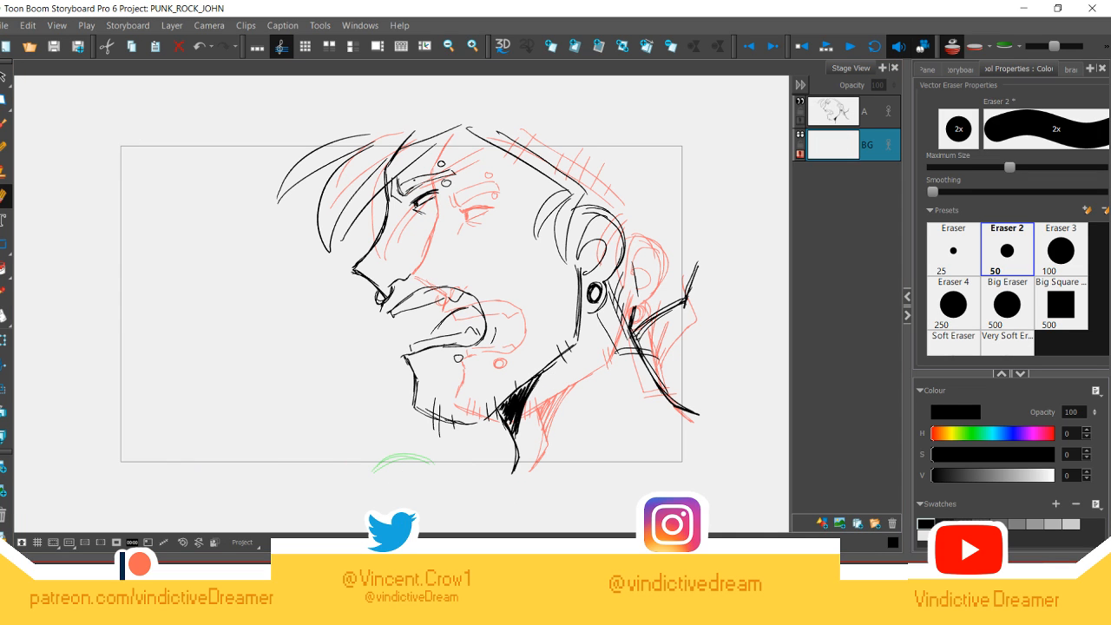
Step: Play the storyboard sequence several times to check how the new head pose flows from the earlier panels
click(851, 46)
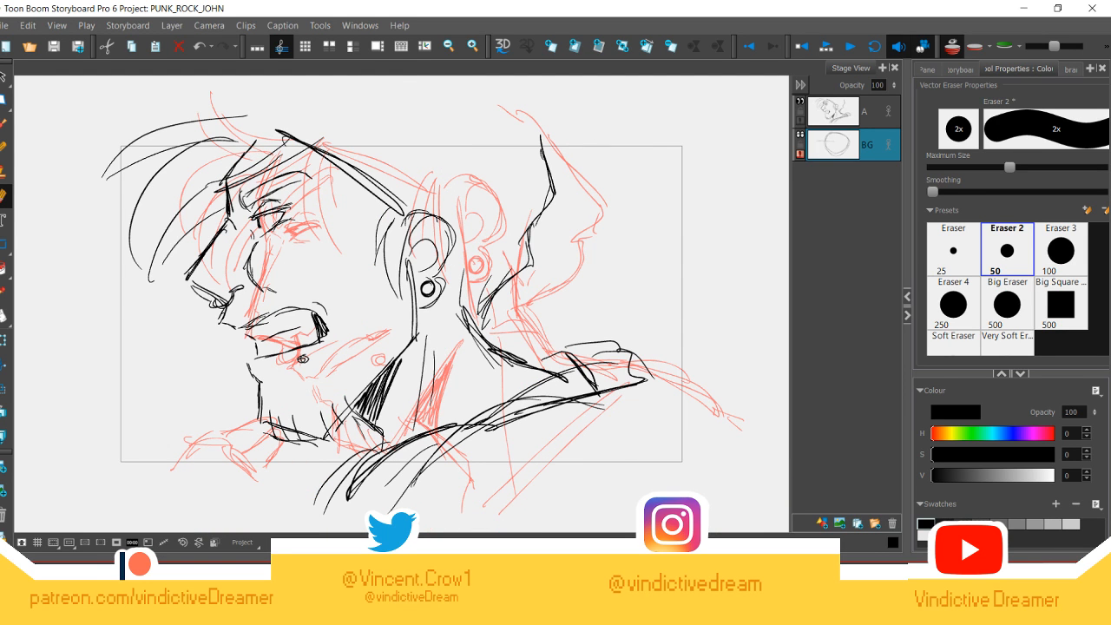
key(Return)
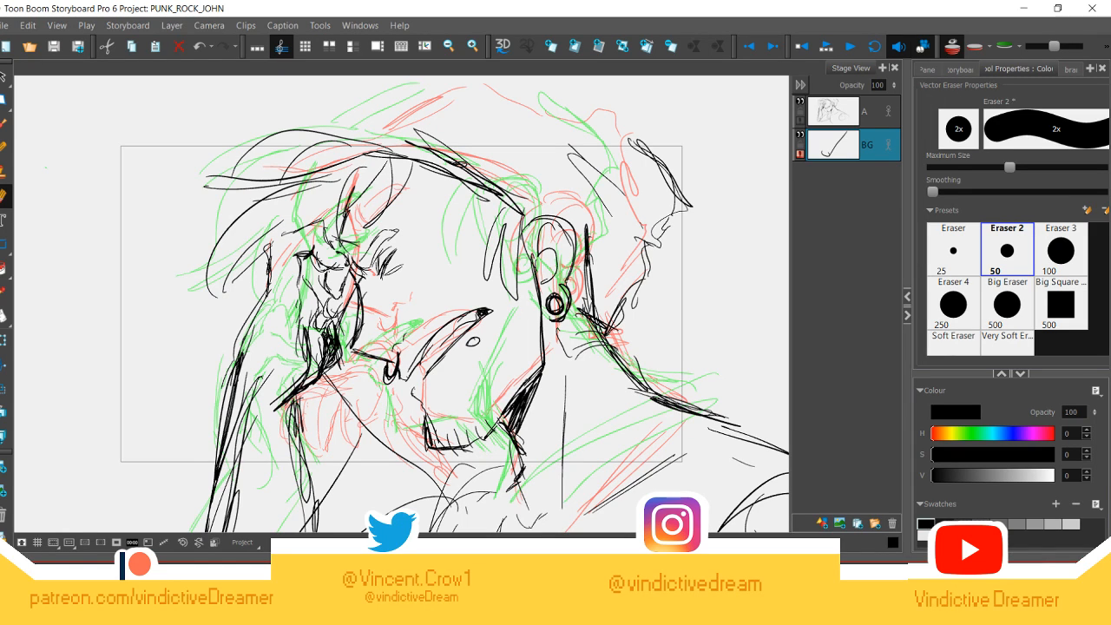
click(850, 47)
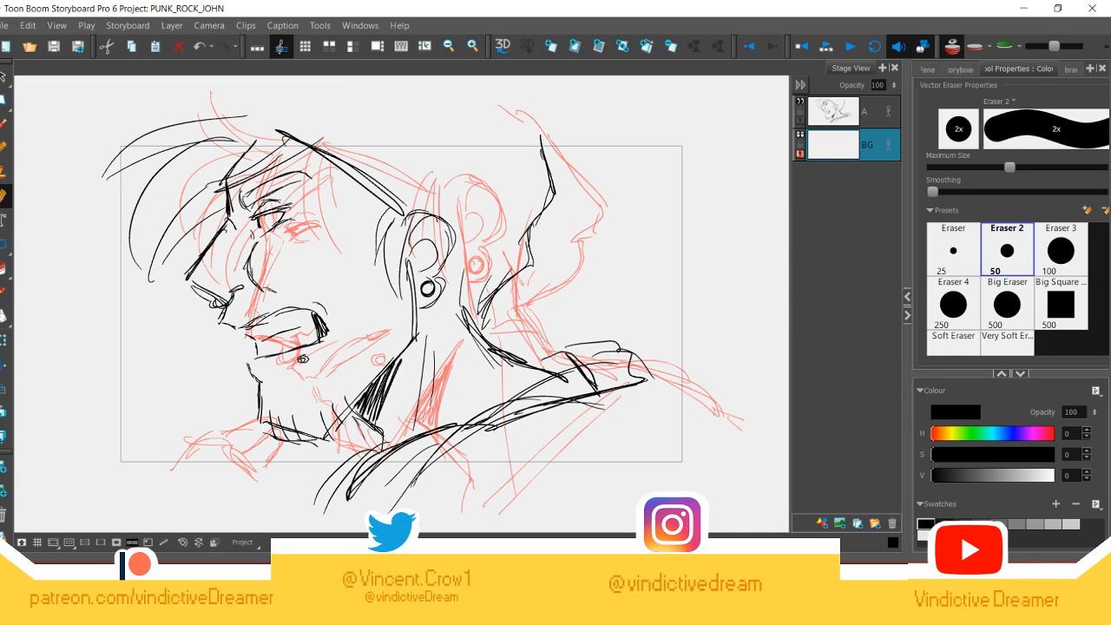
click(854, 47)
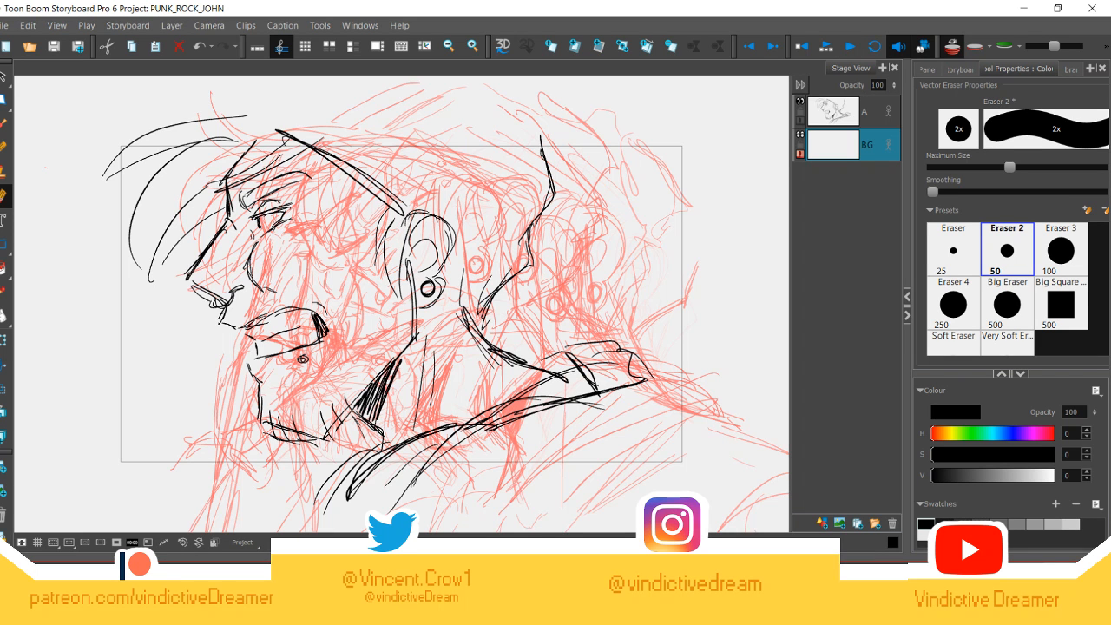
Step: Add a new blank panel after the finished head pose and make its canvas active for drawing
right_click(731, 351)
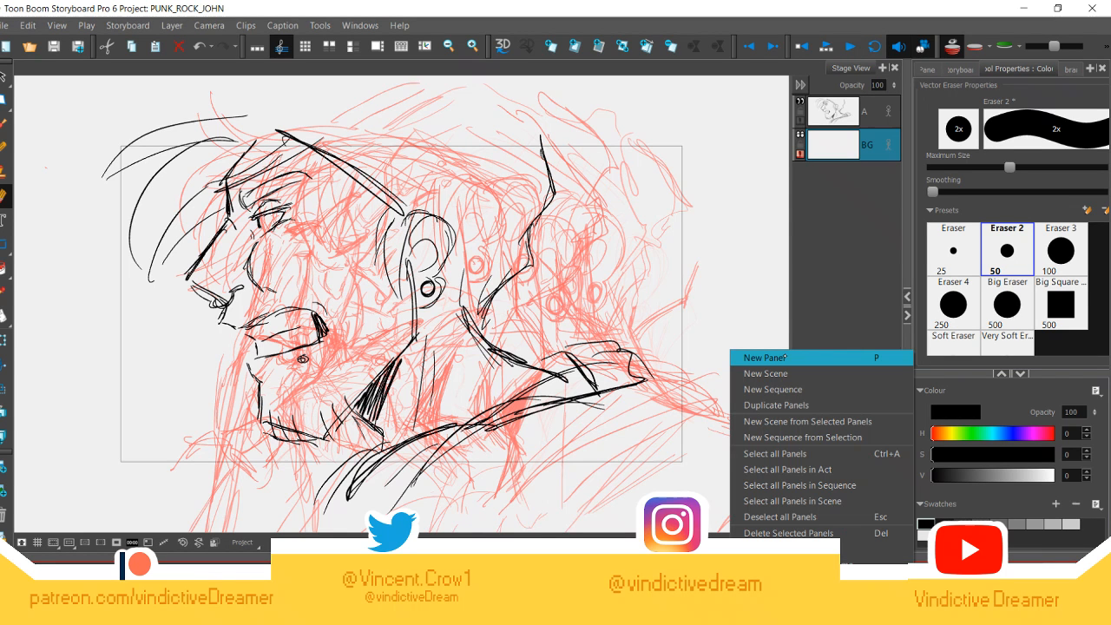
click(784, 357)
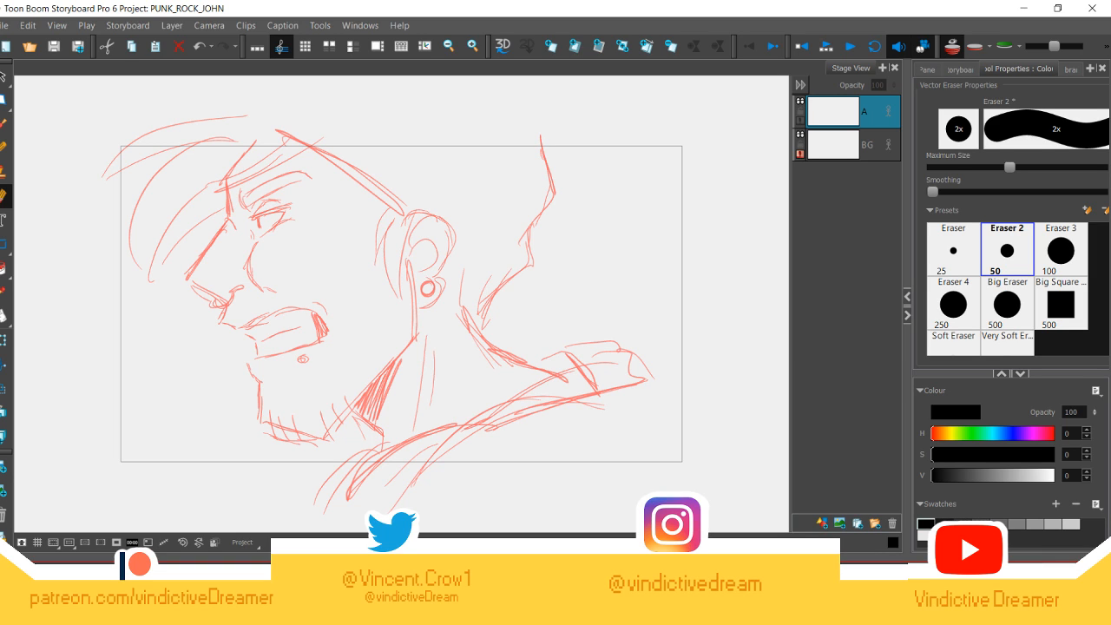
click(401, 304)
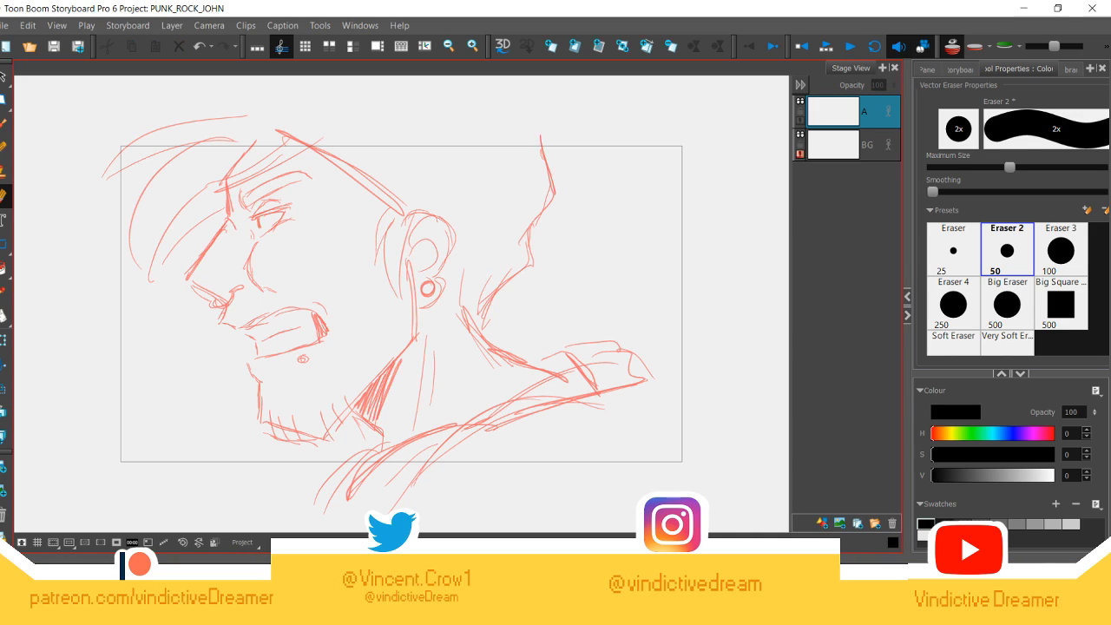
Step: With Brush 3, draw the open mouth, chin and jawline up to the ear over the red onion skin
key(alt+b)
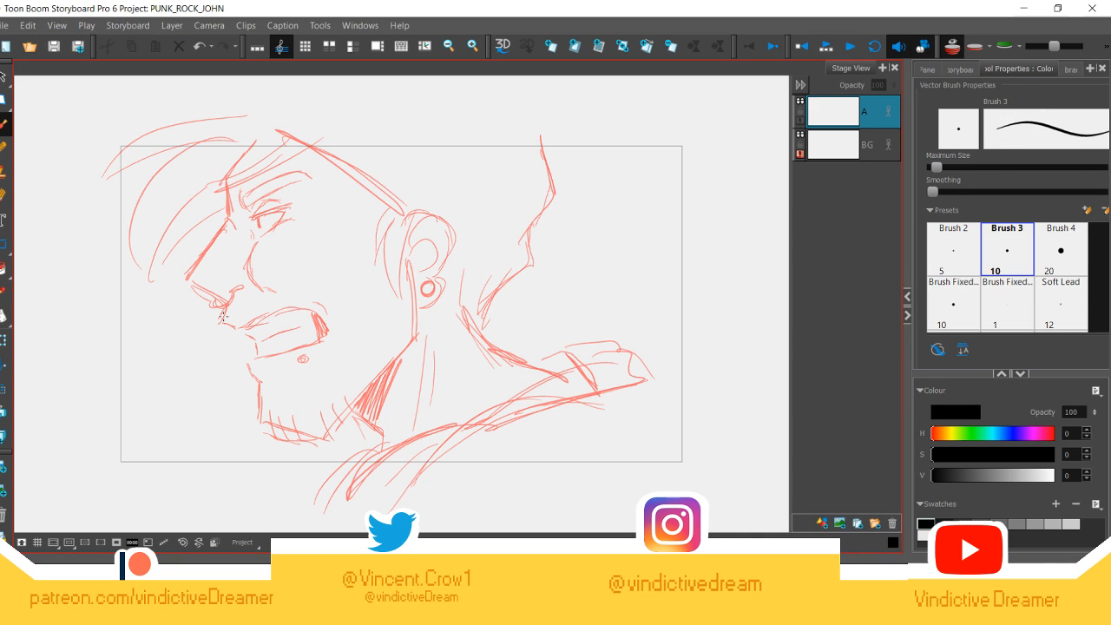
mouse_move(224, 302)
mouse_down()
mouse_move(239, 330)
mouse_move(314, 351)
mouse_move(253, 360)
mouse_up()
mouse_move(243, 327)
mouse_down()
mouse_move(259, 335)
mouse_move(320, 303)
mouse_up()
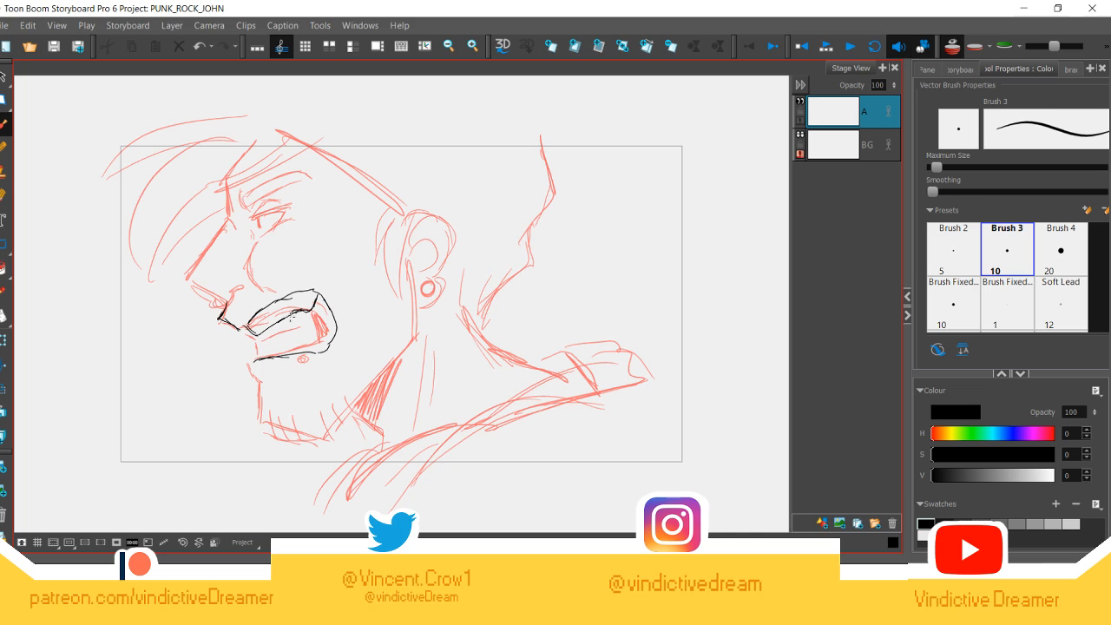
mouse_move(253, 335)
mouse_down()
mouse_move(323, 334)
mouse_move(280, 341)
mouse_move(326, 315)
mouse_up()
mouse_move(275, 353)
mouse_down()
mouse_move(262, 379)
mouse_move(291, 433)
mouse_move(419, 335)
mouse_up()
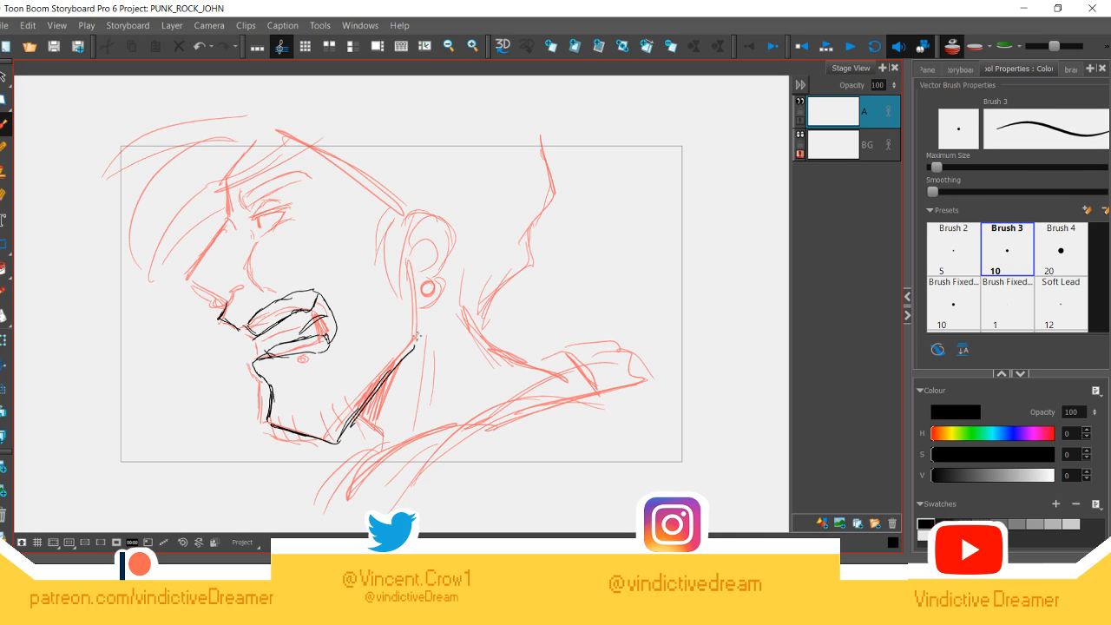
drag(418, 285, 326, 447)
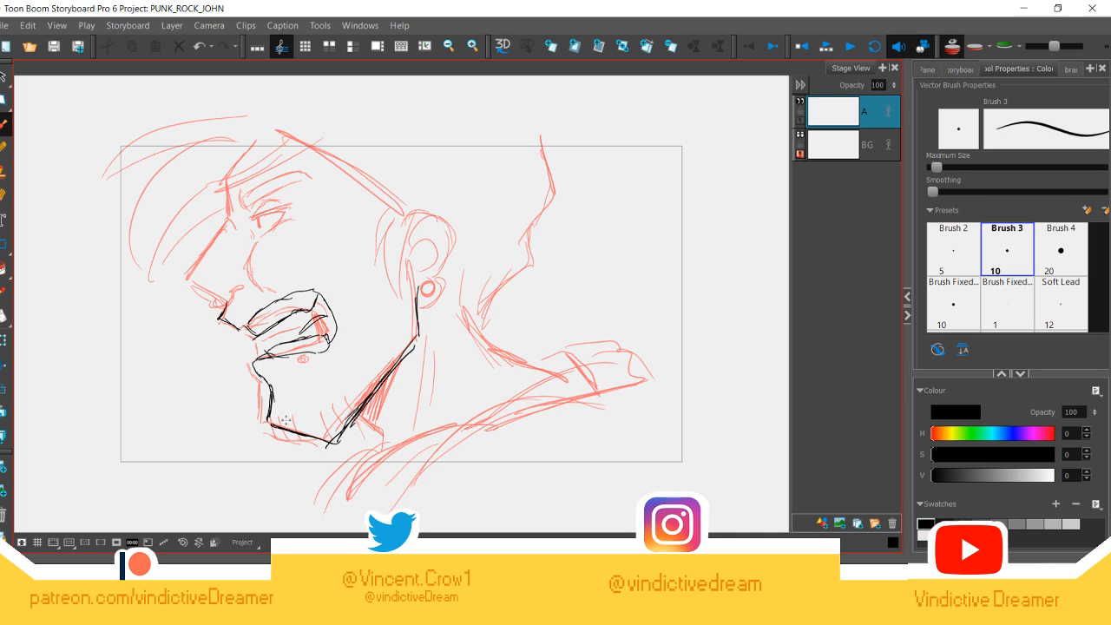
Step: Add a row of short beard strokes along the underside of the chin and jaw
drag(282, 408, 290, 432)
drag(293, 407, 299, 433)
drag(305, 408, 313, 436)
drag(323, 405, 336, 438)
drag(338, 395, 355, 428)
drag(350, 388, 364, 420)
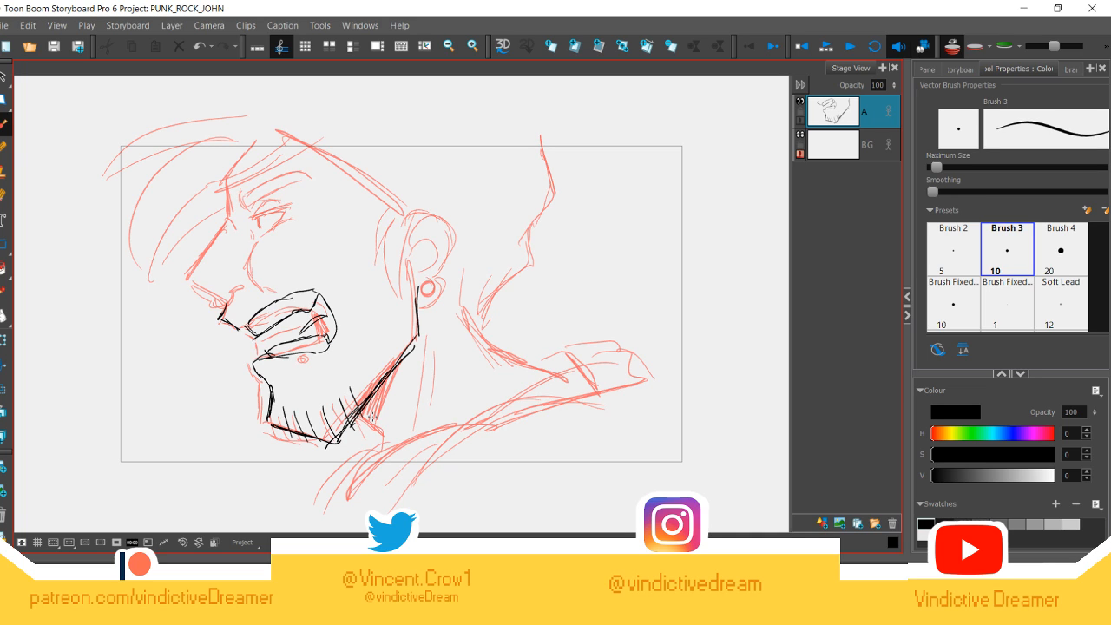
Step: Draw the forehead and nose profile, the eyebrow with the narrowed eye, and the contour beside the nose
drag(228, 300, 259, 139)
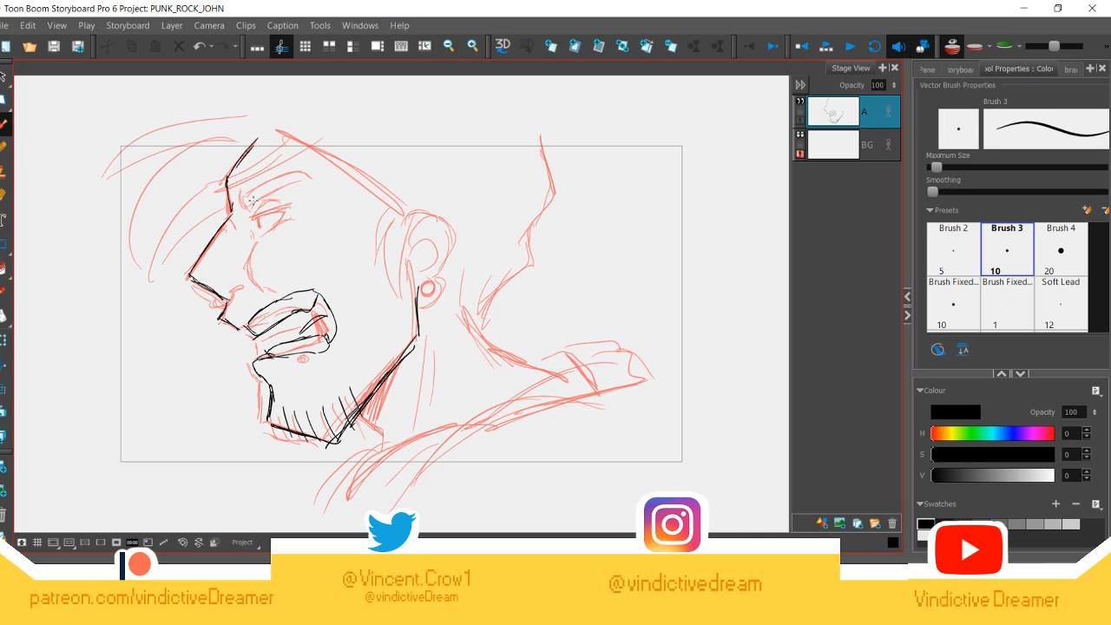
mouse_move(241, 206)
mouse_down()
mouse_move(296, 167)
mouse_move(232, 211)
mouse_up()
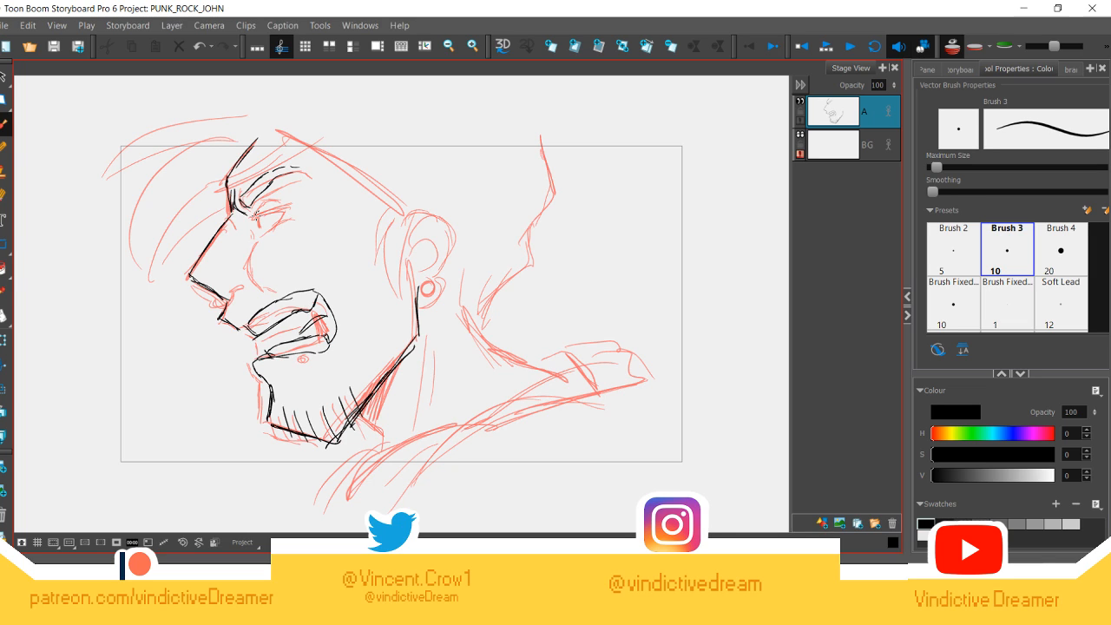
mouse_move(253, 217)
mouse_down()
mouse_move(296, 196)
mouse_move(268, 211)
mouse_move(274, 232)
mouse_up()
mouse_move(257, 234)
mouse_down()
mouse_move(273, 284)
mouse_move(331, 298)
mouse_up()
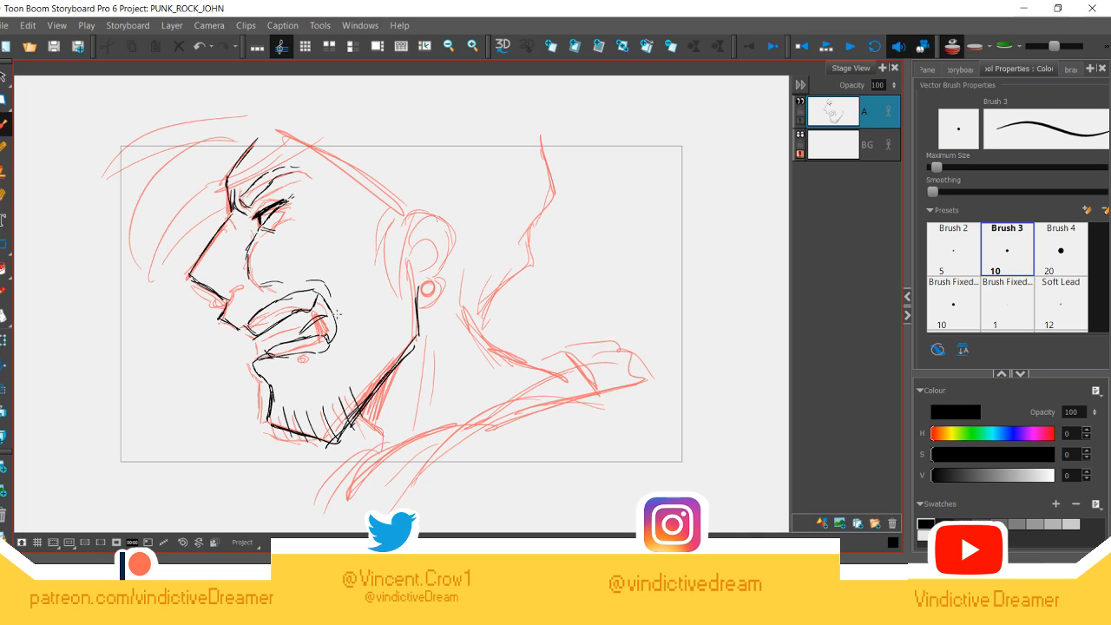
Step: Add the crease beside the mouth, the round piercing below the lip and the nostril
drag(341, 344, 331, 356)
drag(299, 356, 303, 362)
drag(234, 286, 219, 303)
Step: Draw the curved sideburn hair in front of the ear and the ear outline with its round earring
drag(395, 209, 375, 257)
drag(406, 216, 432, 275)
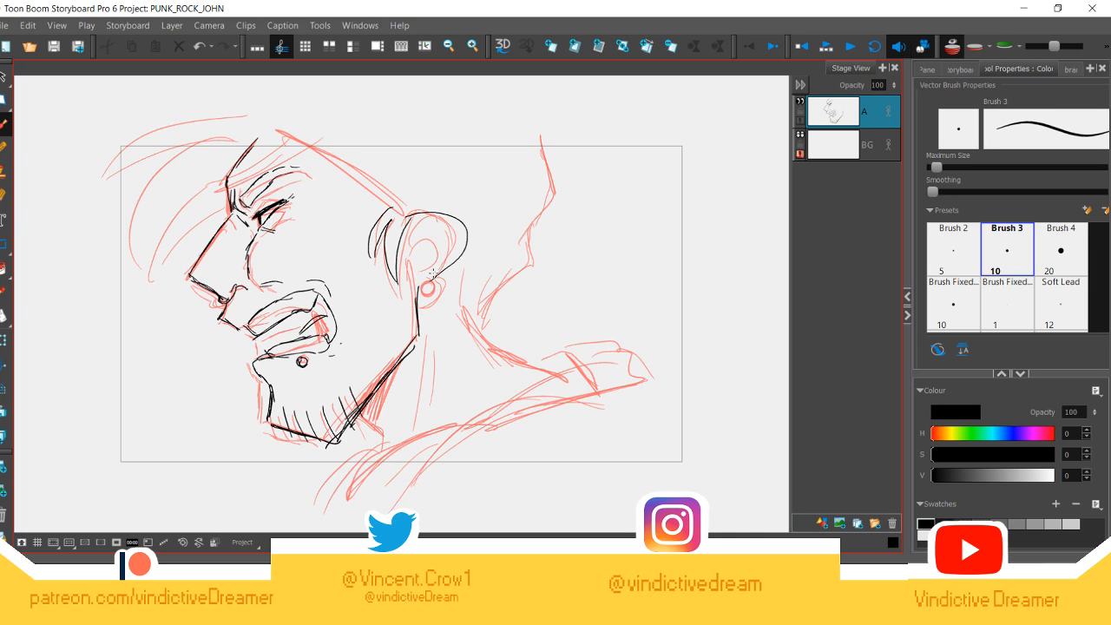
drag(413, 210, 439, 280)
drag(429, 286, 431, 288)
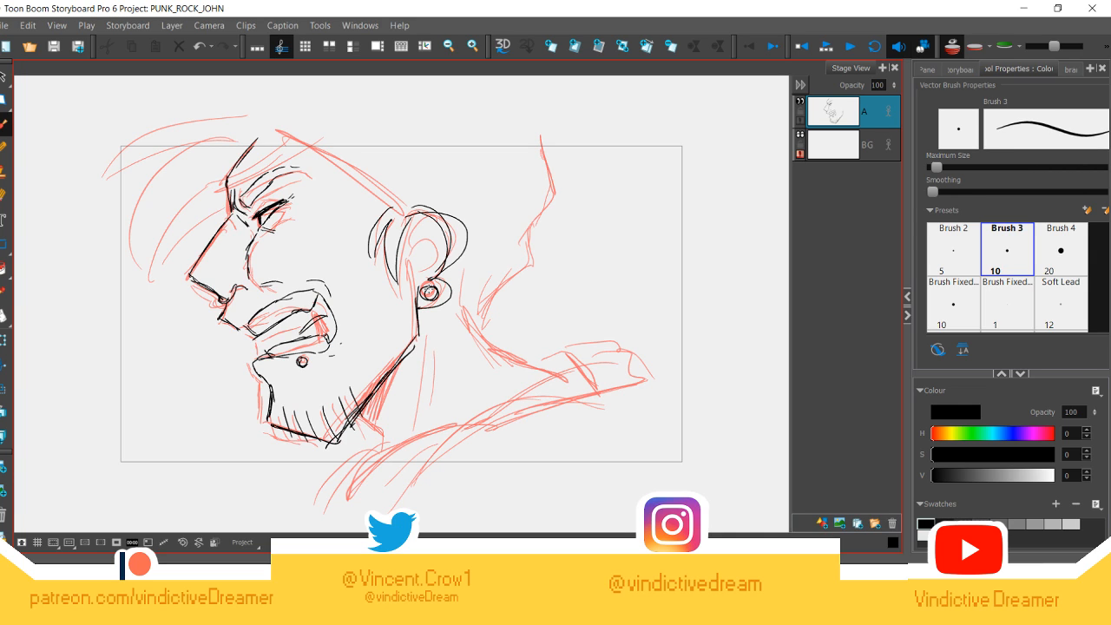
Step: Draw the throat and back-of-neck lines and fill the shadow under the jaw with dense hatching
drag(345, 418, 384, 443)
drag(372, 434, 378, 454)
drag(427, 287, 569, 369)
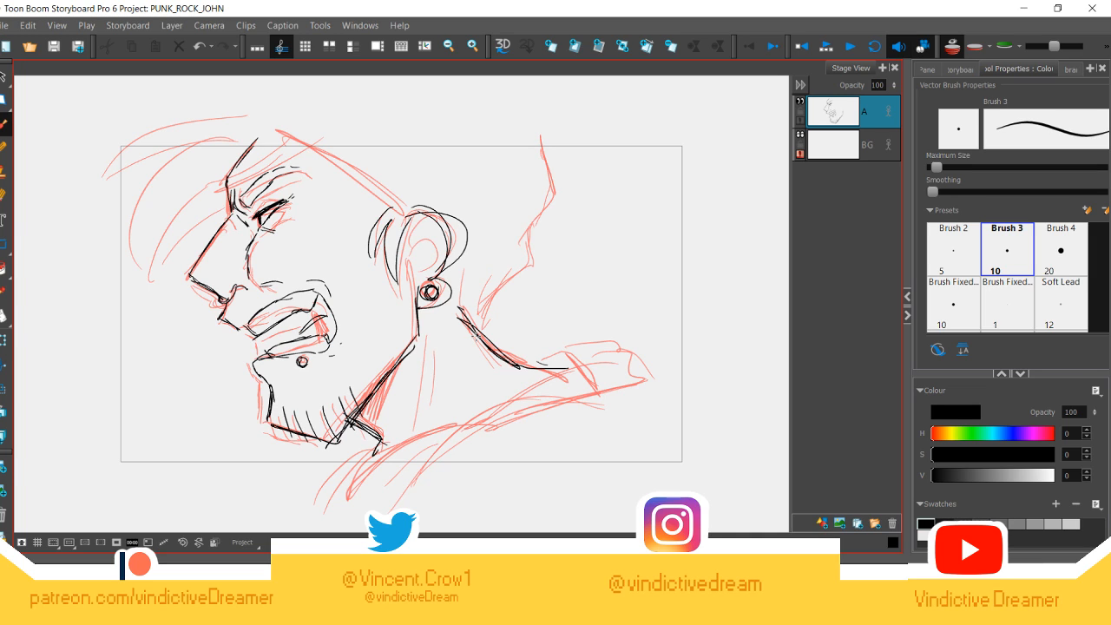
drag(394, 370, 354, 425)
drag(387, 379, 357, 429)
drag(382, 389, 362, 432)
drag(471, 330, 480, 341)
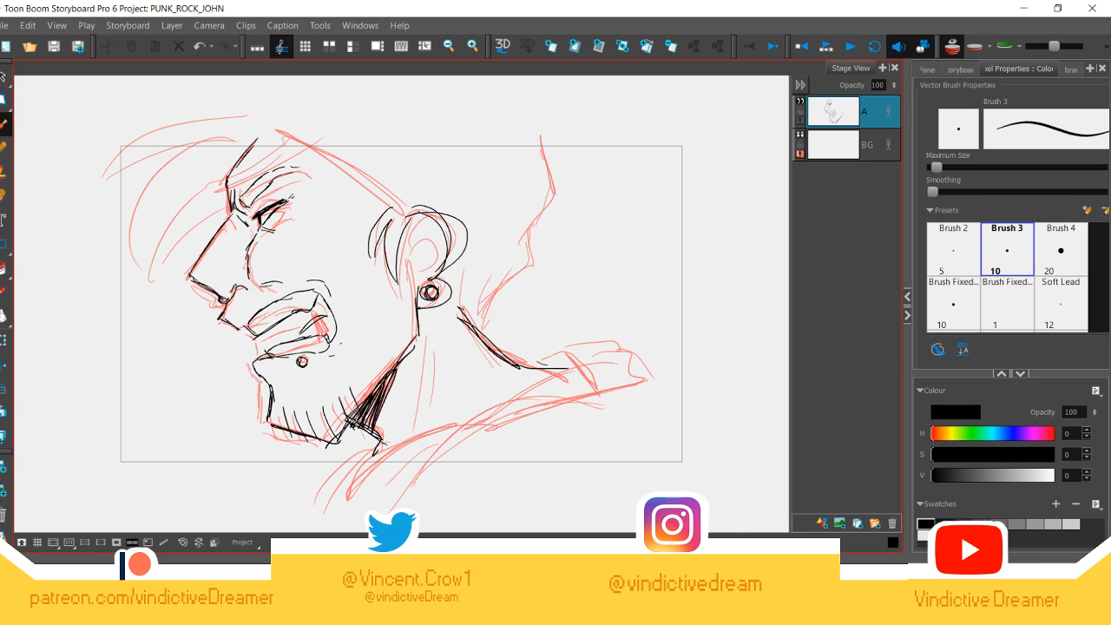
Step: Draw the swept fringe over the forehead, the hairline back to the ear and the jagged hair contour behind the head
drag(297, 134, 207, 190)
drag(301, 144, 208, 191)
drag(207, 186, 157, 271)
drag(229, 203, 163, 267)
mouse_move(145, 275)
mouse_down()
mouse_move(218, 137)
mouse_move(98, 185)
mouse_up()
drag(98, 185, 212, 132)
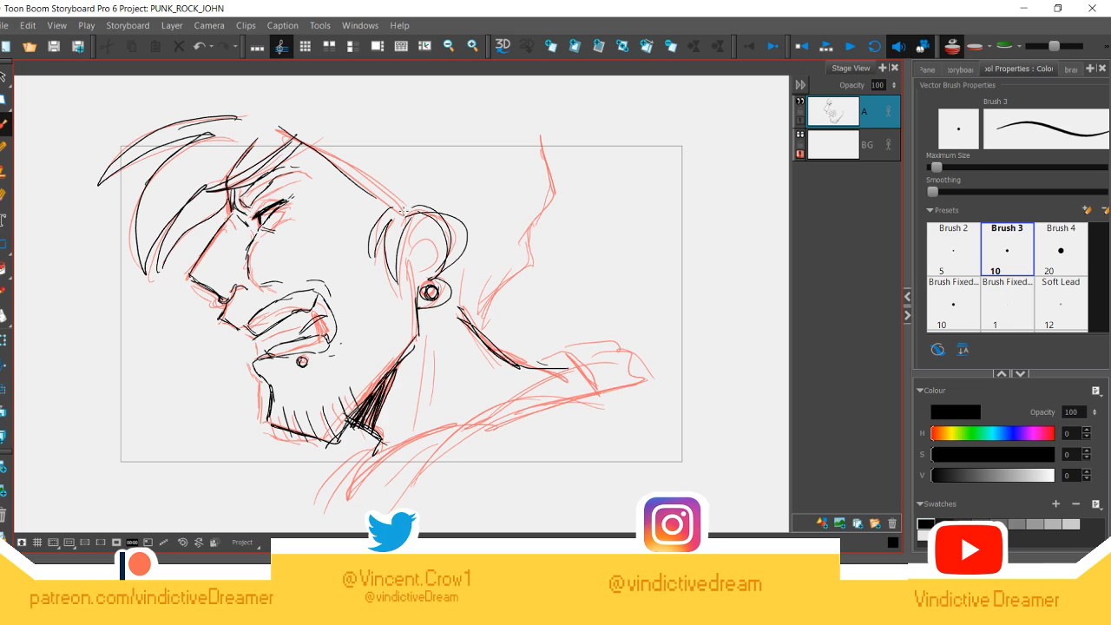
drag(404, 211, 293, 132)
mouse_move(538, 129)
mouse_down()
mouse_move(518, 235)
mouse_move(478, 317)
mouse_up()
Step: Draw the neck line below the earring and the collar and shoulder lines slightly above the onion-skin ones
drag(434, 299, 449, 334)
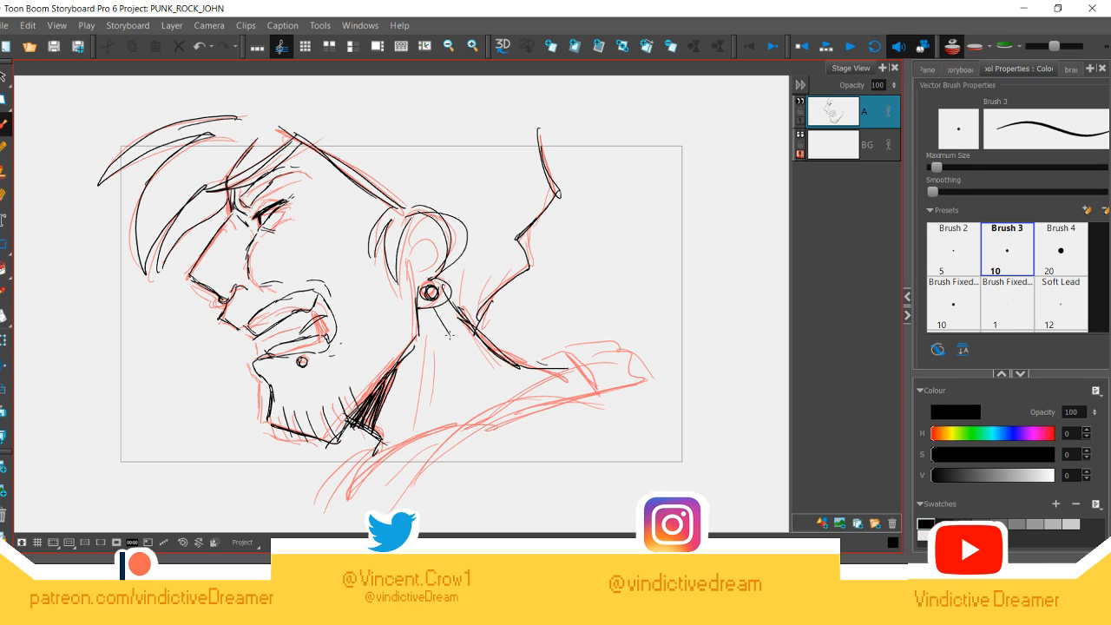
drag(586, 370, 439, 446)
drag(595, 357, 286, 499)
drag(490, 420, 300, 488)
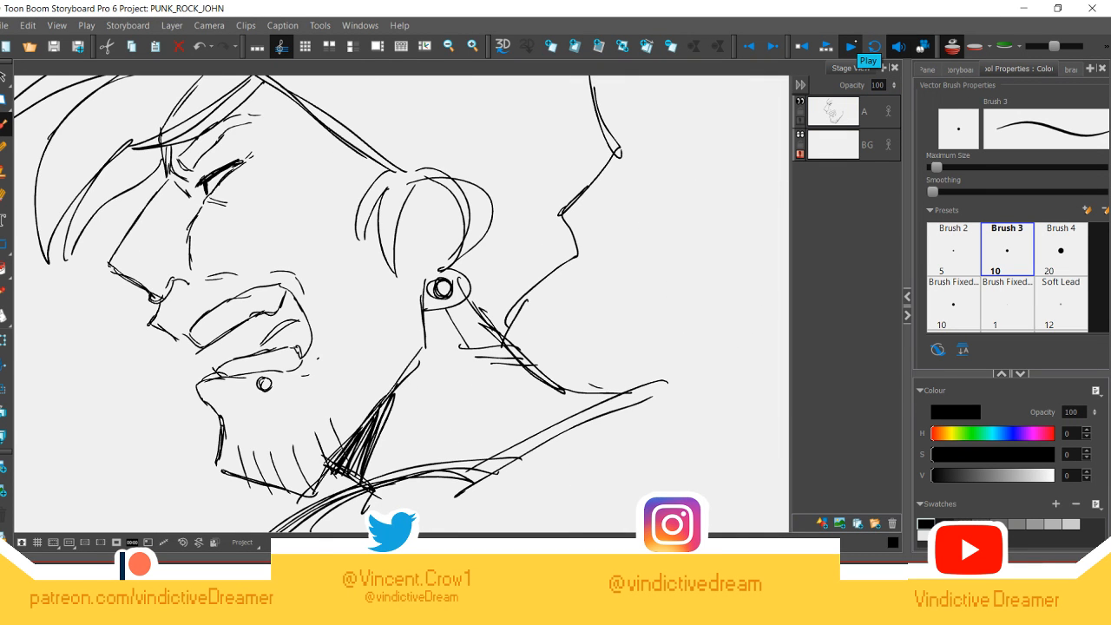
Step: Play the storyboard and step through its panels to check how the new pose flows from the earlier ones
click(851, 47)
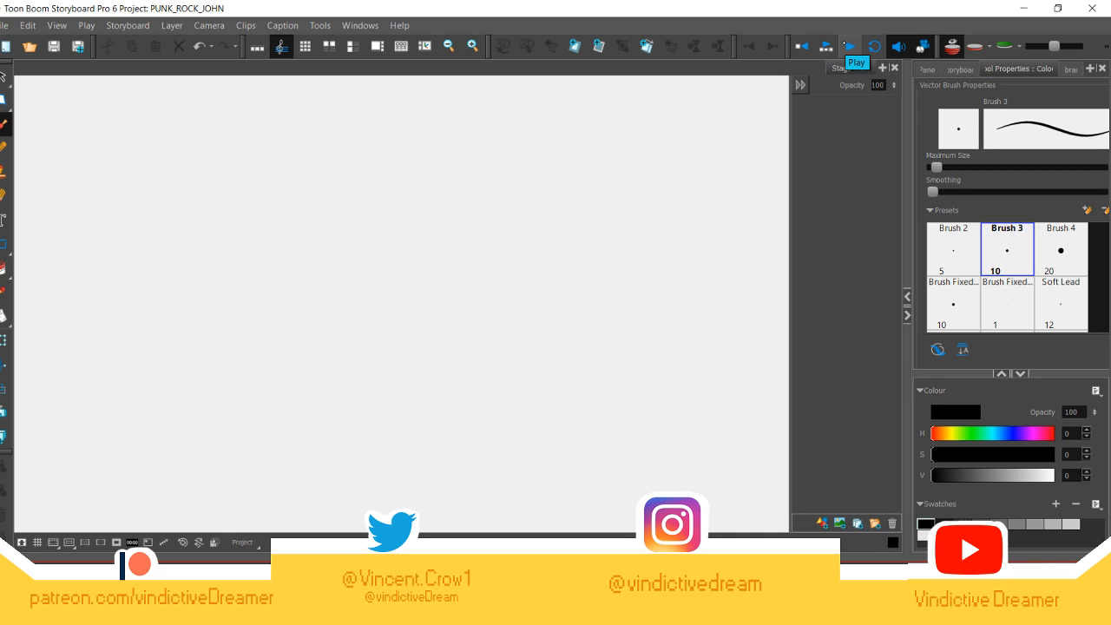
click(848, 46)
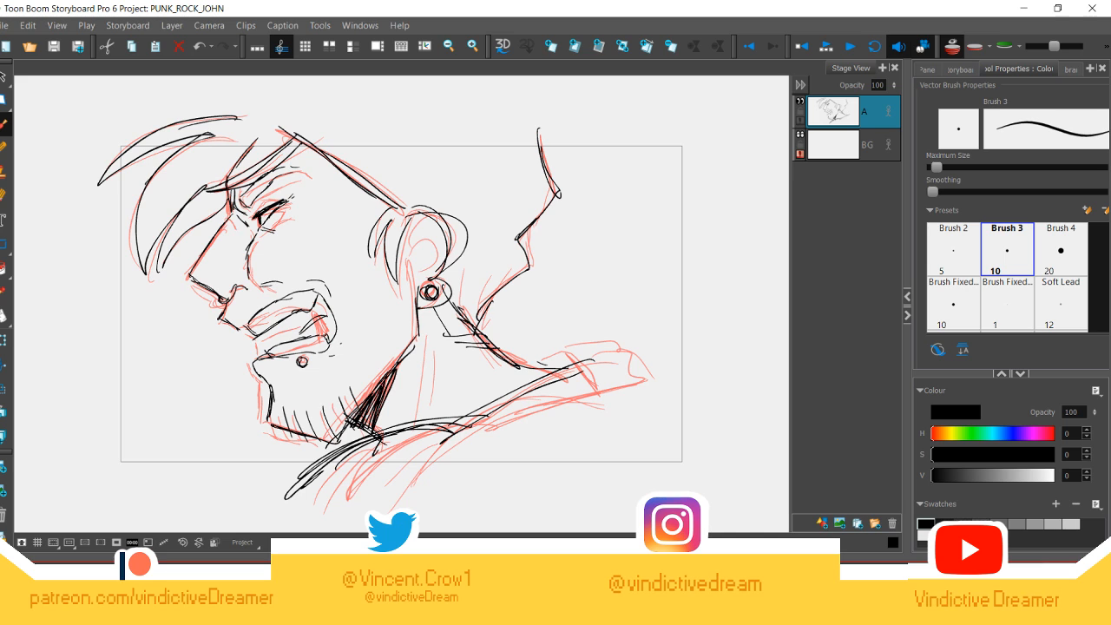
key(d)
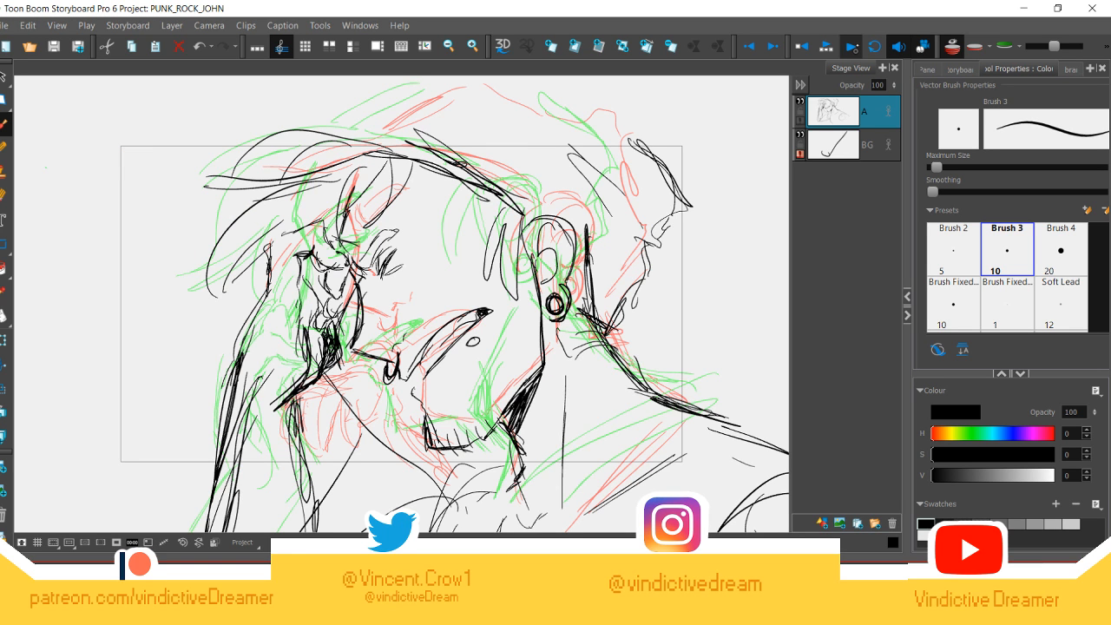
key(d)
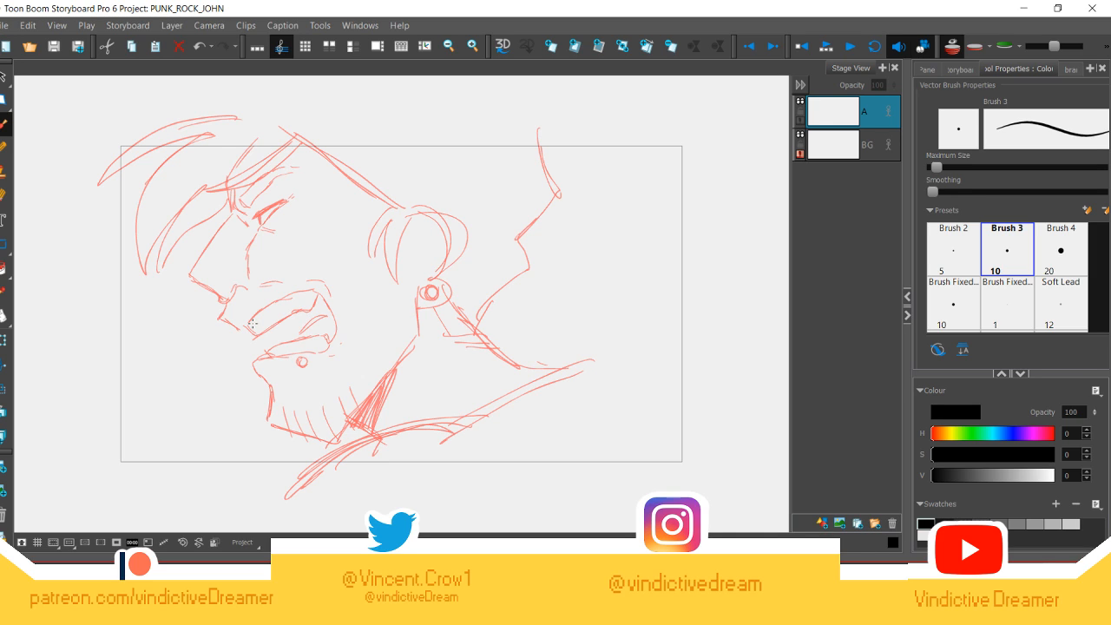
Step: On the blank panel after the finished pose, draw the lips in profile with a smaller, narrower mouth opening
click(246, 324)
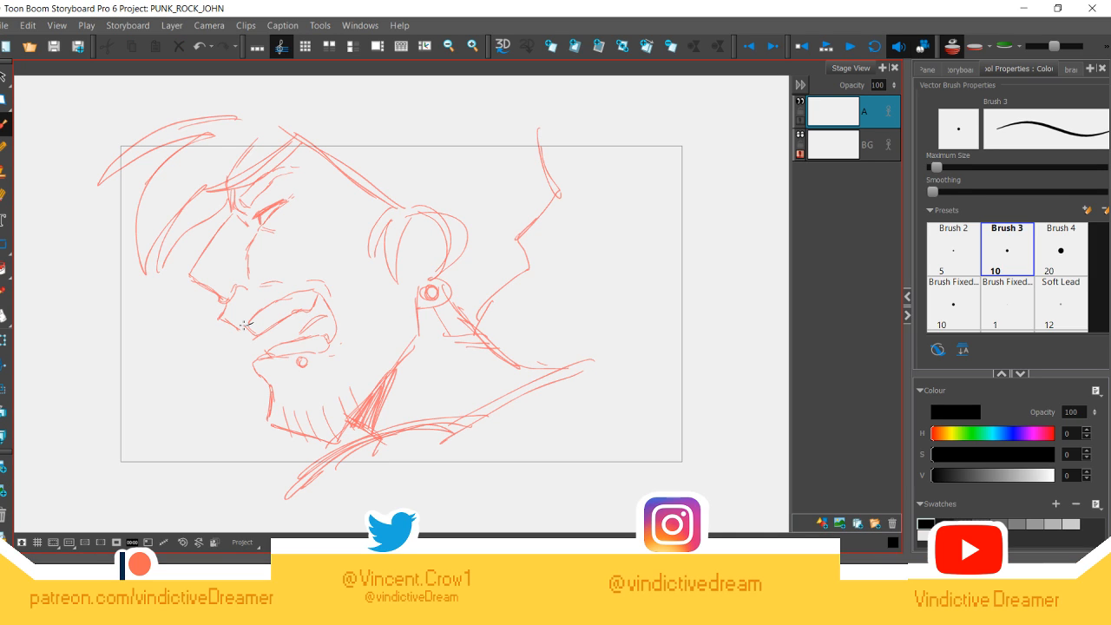
drag(245, 325, 269, 378)
mouse_move(230, 298)
mouse_down()
mouse_move(240, 329)
mouse_move(271, 334)
mouse_up()
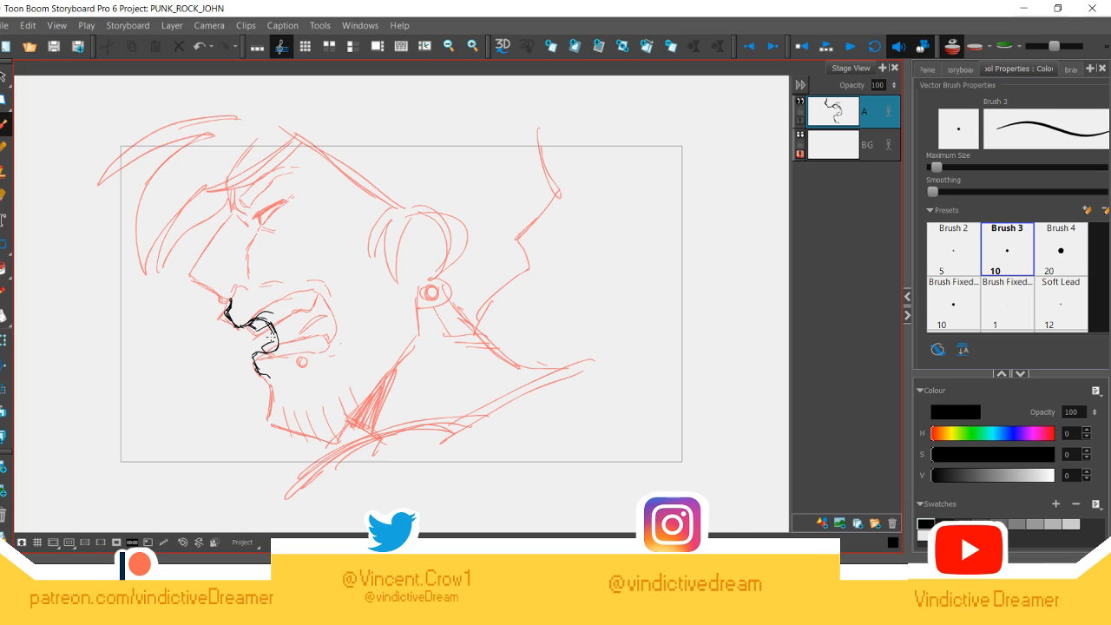
Step: Draw the chin and jawline up to the ear, adding the ear outline with its earring and the piercing below the lip
mouse_move(266, 375)
mouse_down()
mouse_move(274, 414)
mouse_move(336, 430)
mouse_up()
drag(344, 427, 421, 285)
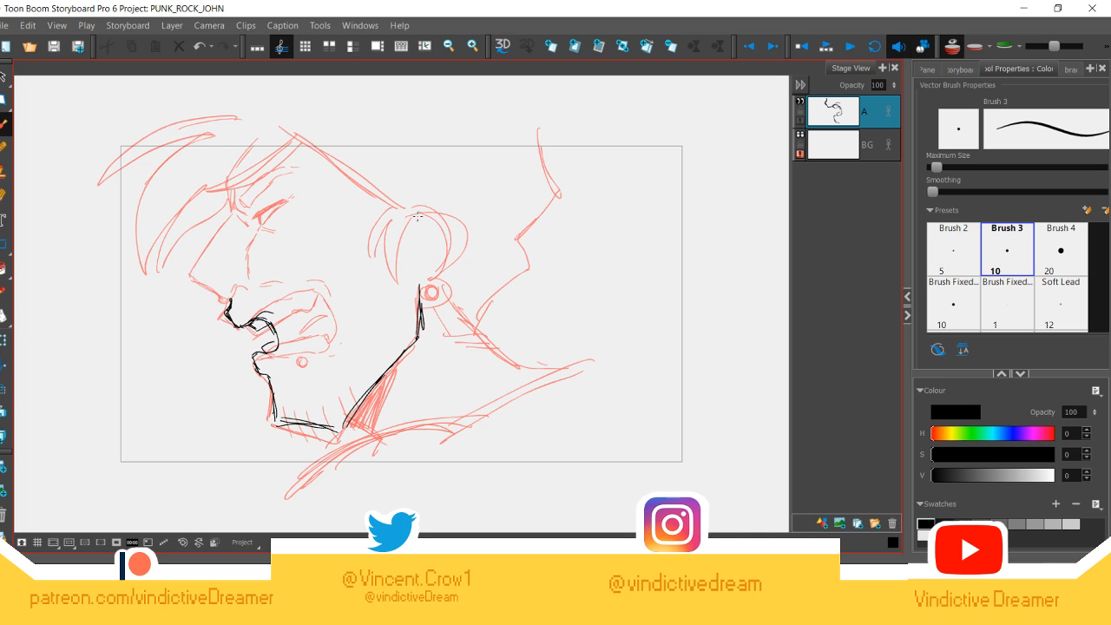
mouse_move(417, 216)
mouse_down()
mouse_move(438, 298)
mouse_move(420, 320)
mouse_up()
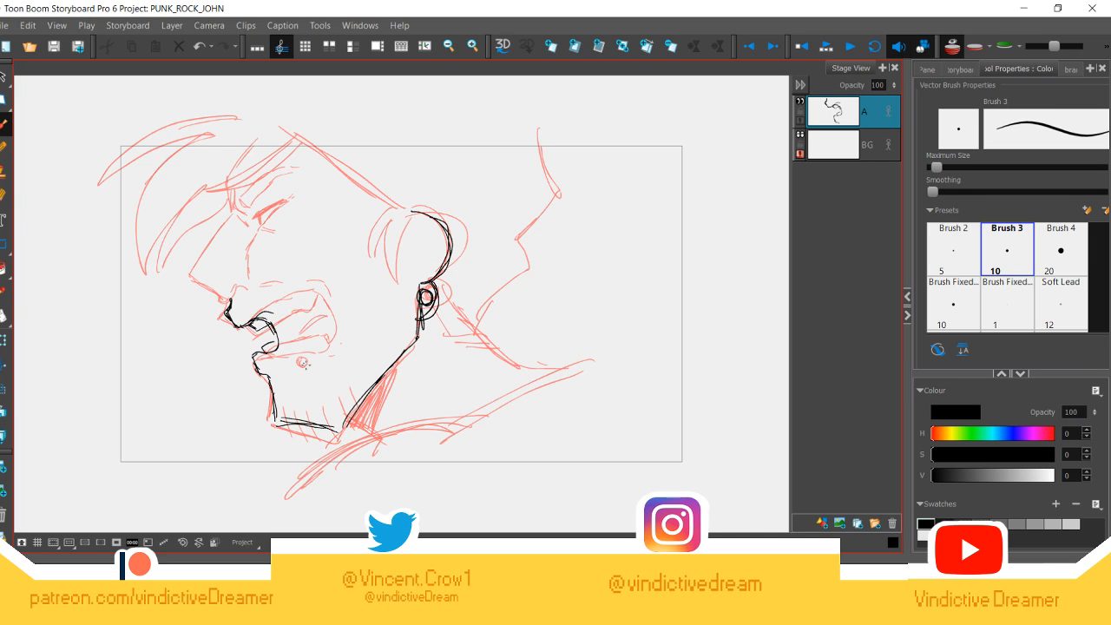
drag(304, 363, 301, 361)
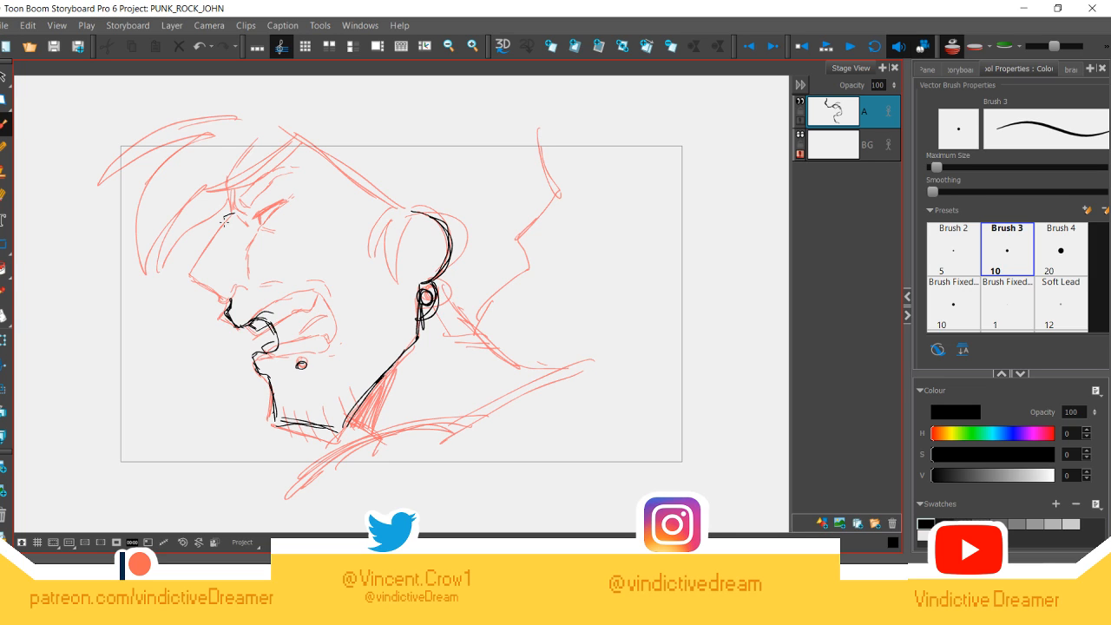
Step: Draw the forehead and nose profile with the nostril, and the contour running down beside the nose
mouse_move(227, 217)
mouse_down()
mouse_move(195, 270)
mouse_move(232, 213)
mouse_move(247, 220)
mouse_move(245, 144)
mouse_move(223, 305)
mouse_up()
drag(251, 278, 234, 305)
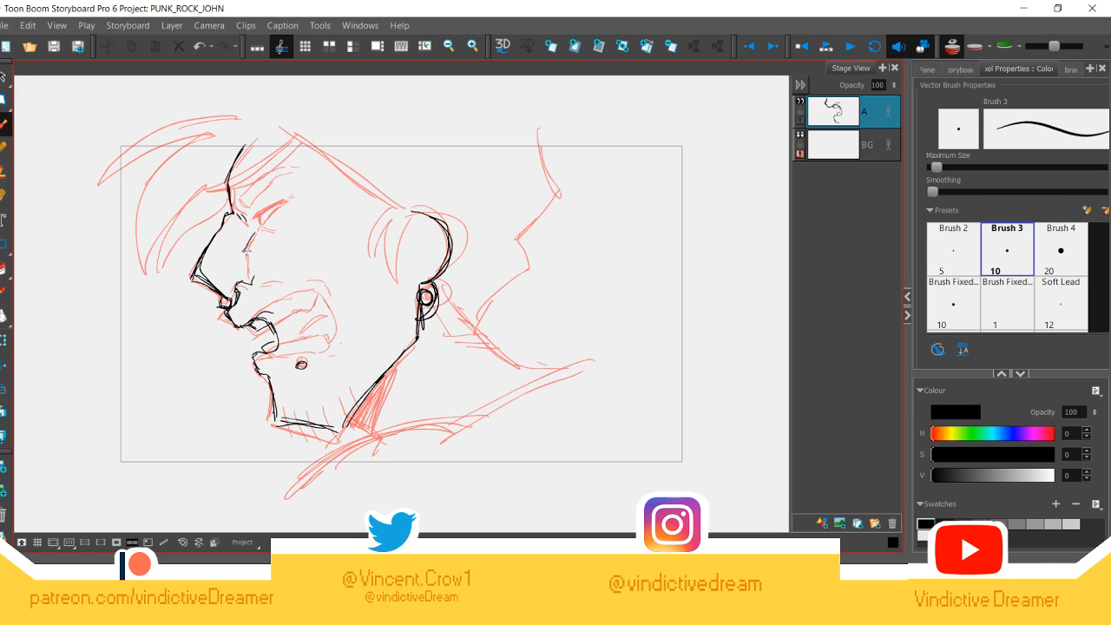
drag(257, 235, 243, 282)
drag(255, 234, 245, 261)
Step: Draw the sideburn hair and inner ear curves, and run the hairline from the ear to the forehead
drag(398, 210, 377, 272)
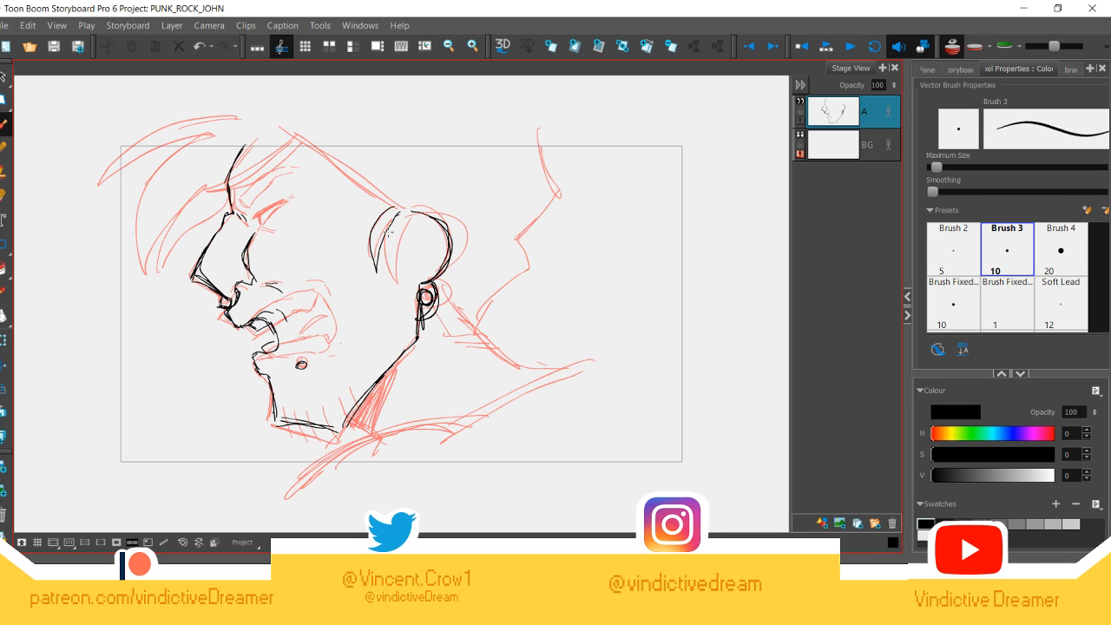
drag(283, 132, 397, 210)
drag(431, 228, 426, 276)
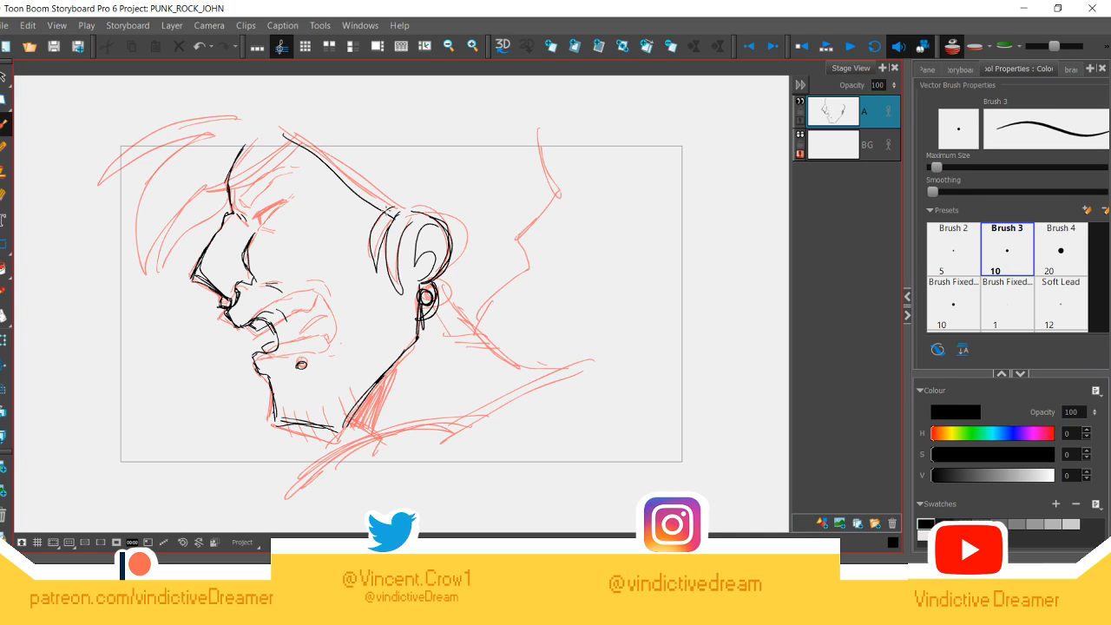
drag(397, 213, 200, 186)
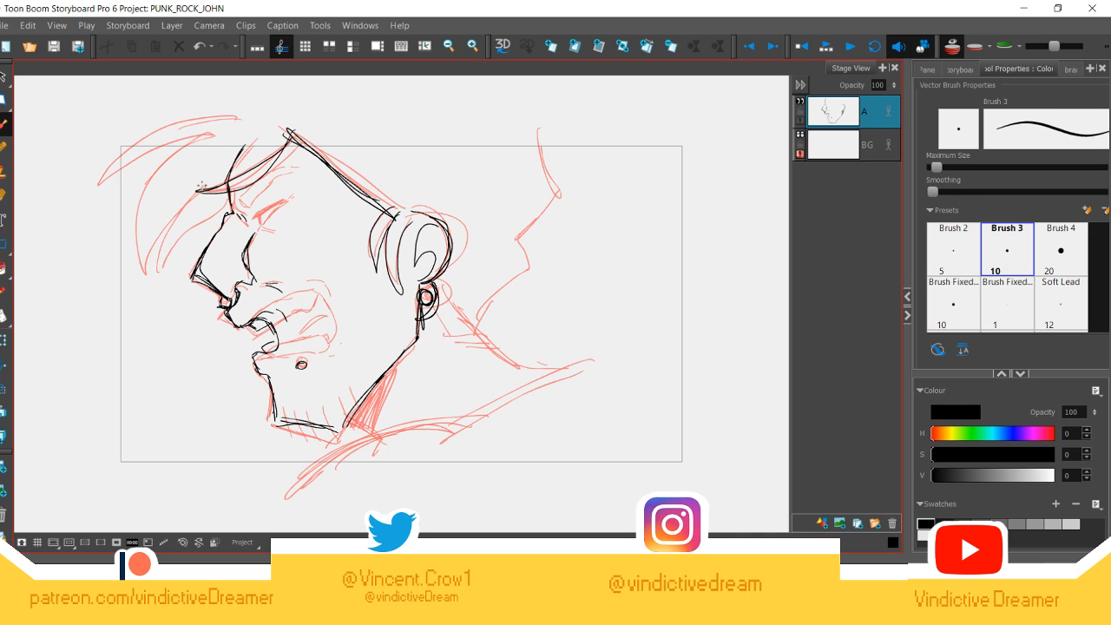
Step: Draw the fringe strands sweeping over the forehead and the jagged hair contour behind the head
drag(231, 127, 139, 261)
drag(217, 196, 158, 272)
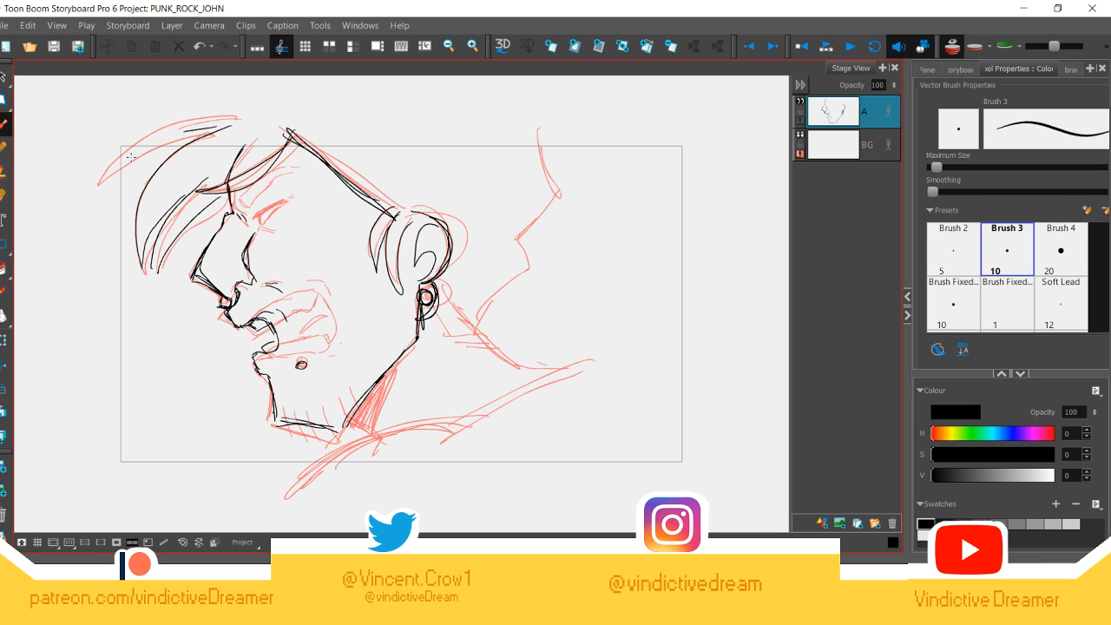
drag(102, 182, 241, 111)
mouse_move(536, 119)
mouse_down()
mouse_move(561, 200)
mouse_move(472, 330)
mouse_up()
drag(498, 299, 484, 325)
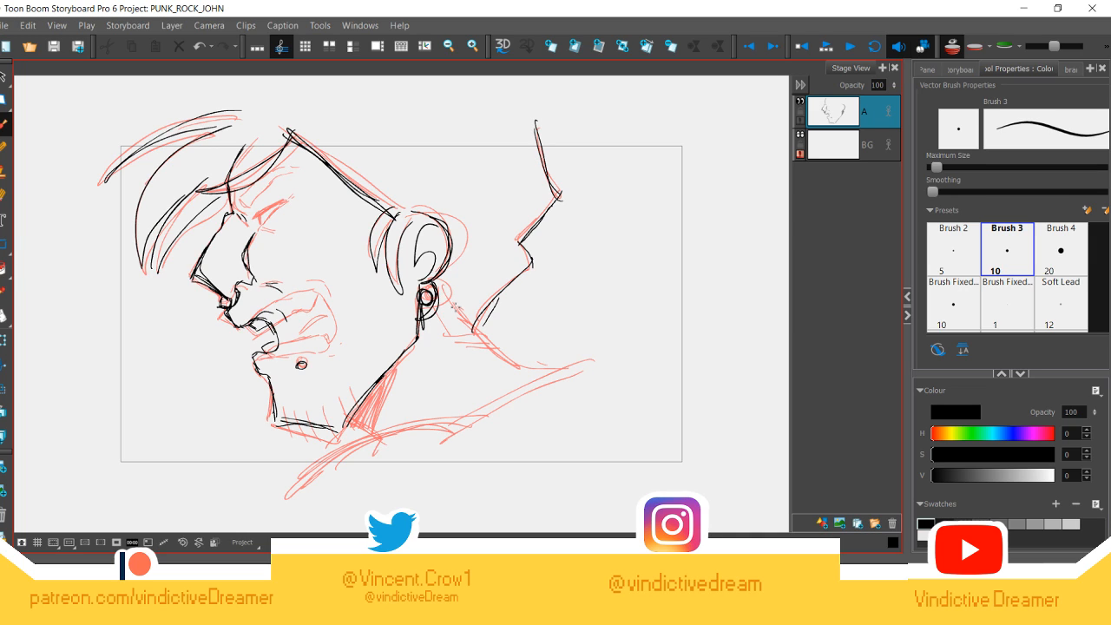
Step: Draw the neck lines behind the earring and the short throat line beneath the jaw
drag(441, 287, 518, 358)
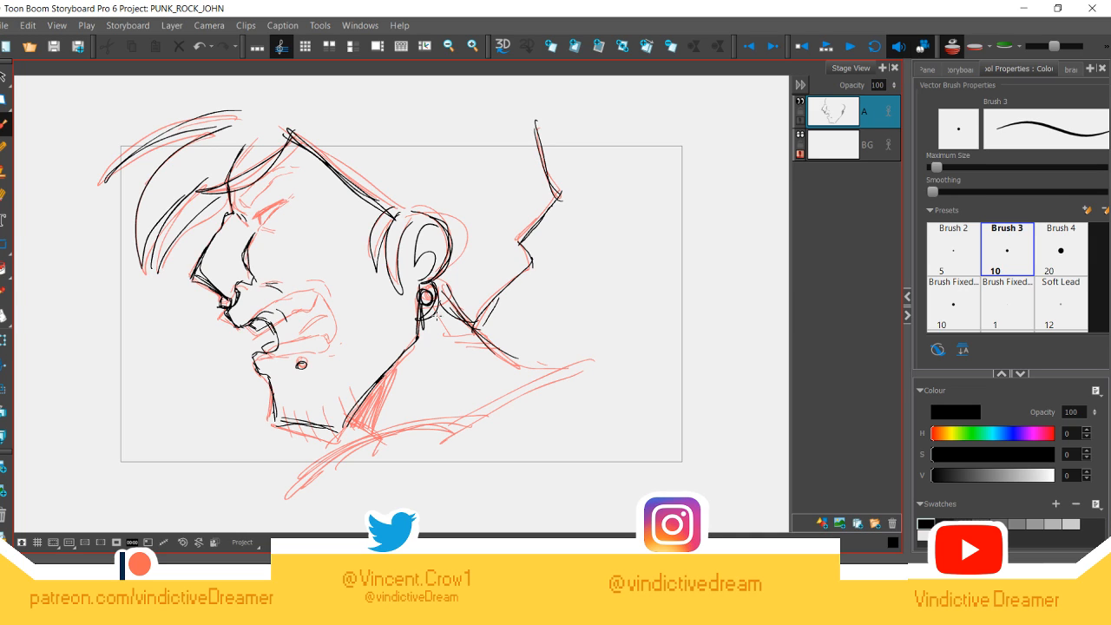
drag(432, 311, 448, 338)
drag(444, 334, 500, 333)
drag(347, 415, 379, 435)
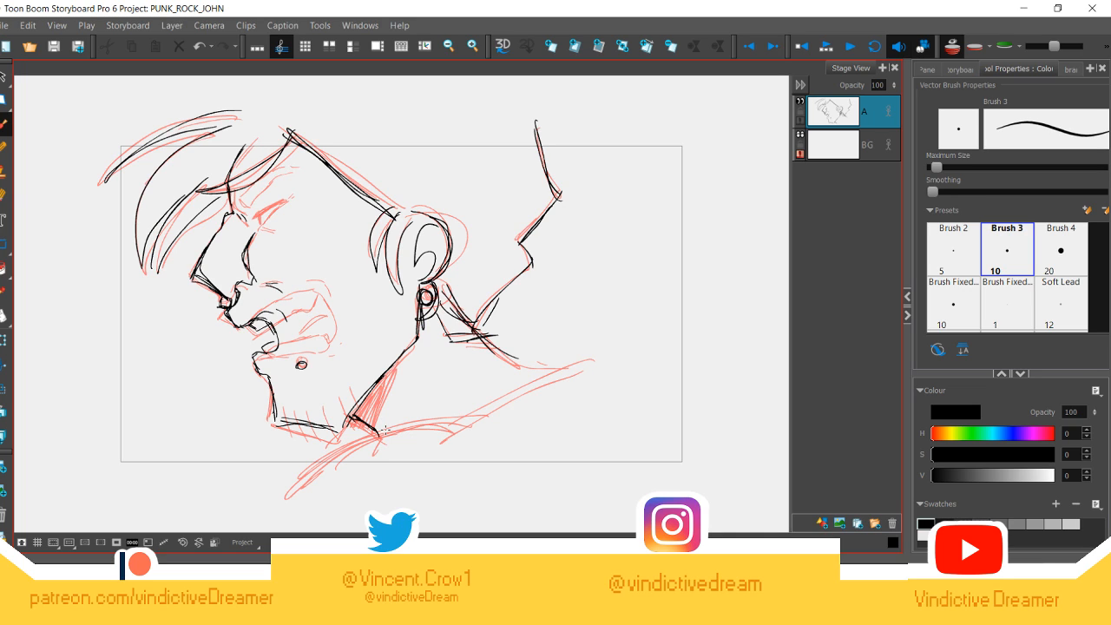
Step: Draw the collar and shoulder lines and start the shoulder's upper contour behind the neck
mouse_move(509, 355)
mouse_down()
mouse_move(545, 375)
mouse_move(423, 435)
mouse_up()
drag(459, 422, 270, 505)
drag(549, 372, 443, 426)
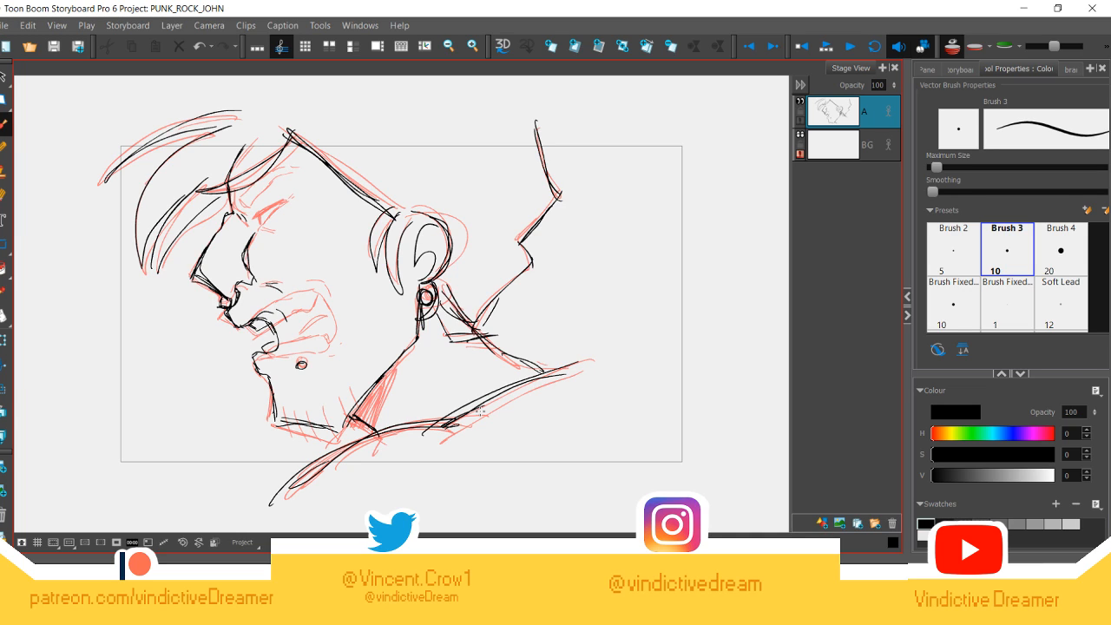
drag(556, 352, 619, 353)
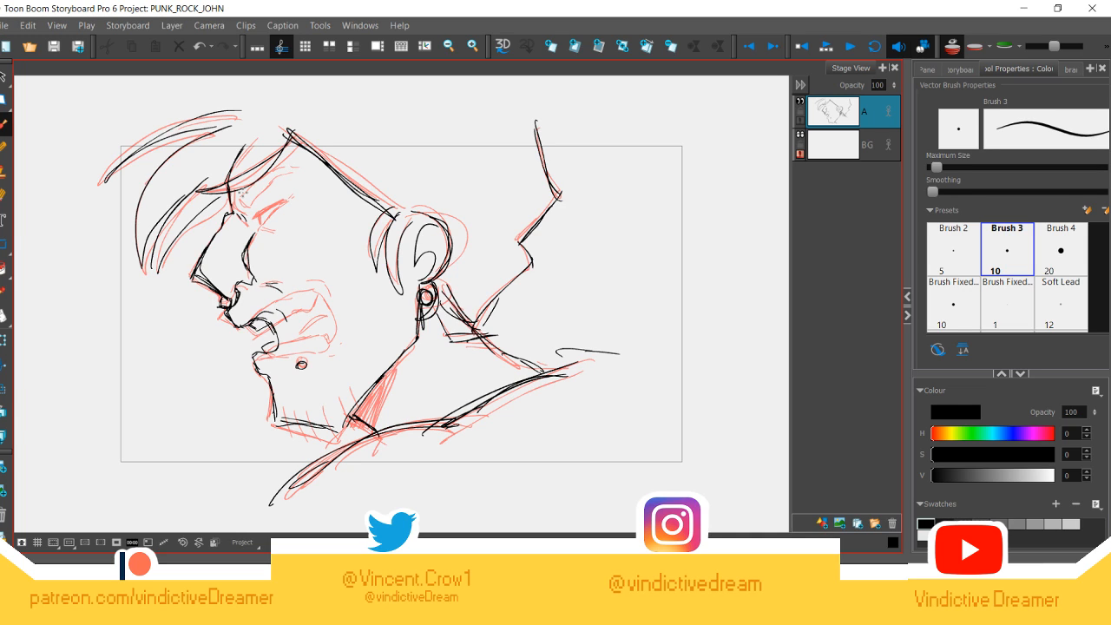
Step: Draw the eyebrow and the dark narrowed eye over the onion-skin guide
mouse_move(240, 198)
mouse_down()
mouse_move(251, 206)
mouse_move(287, 177)
mouse_move(283, 200)
mouse_up()
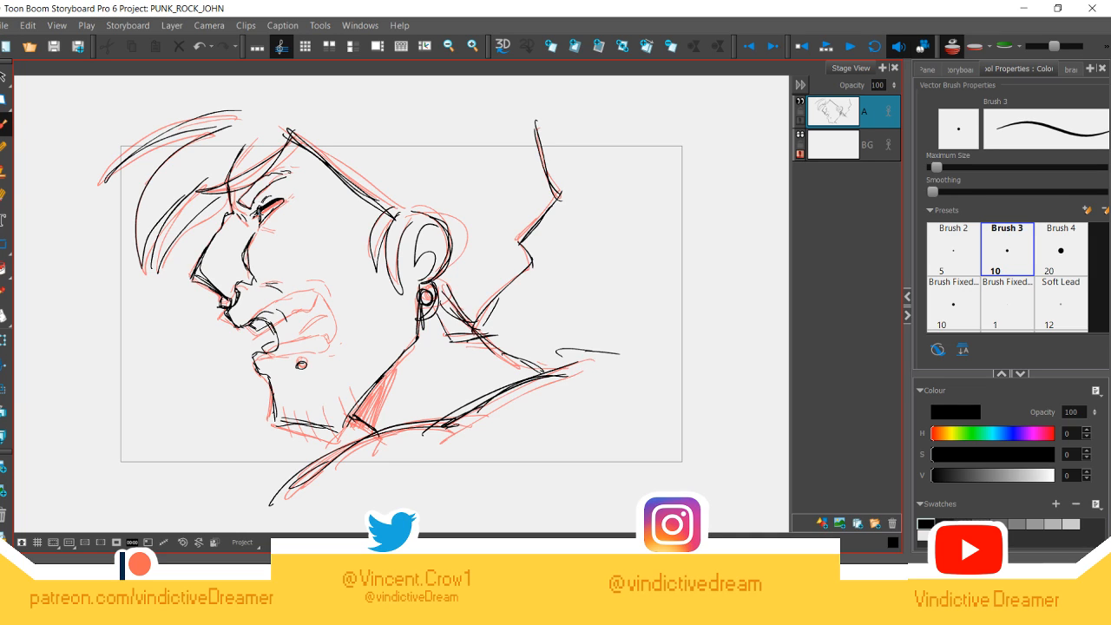
Step: Play the animation to review the latest head pose in sequence with the earlier panels
key(alt+s)
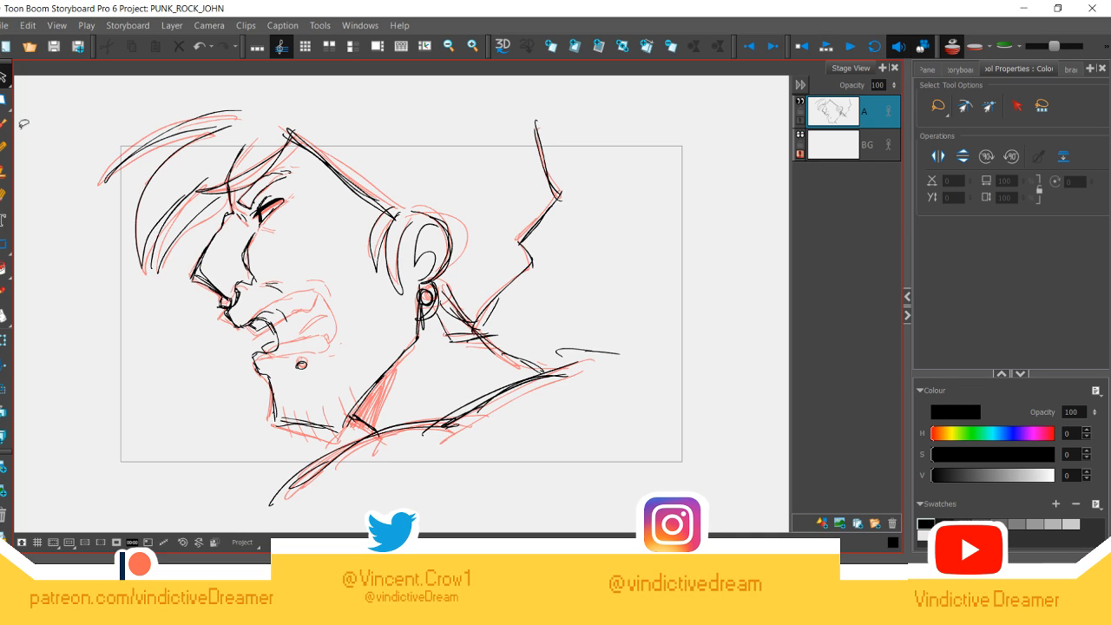
key(alt+b)
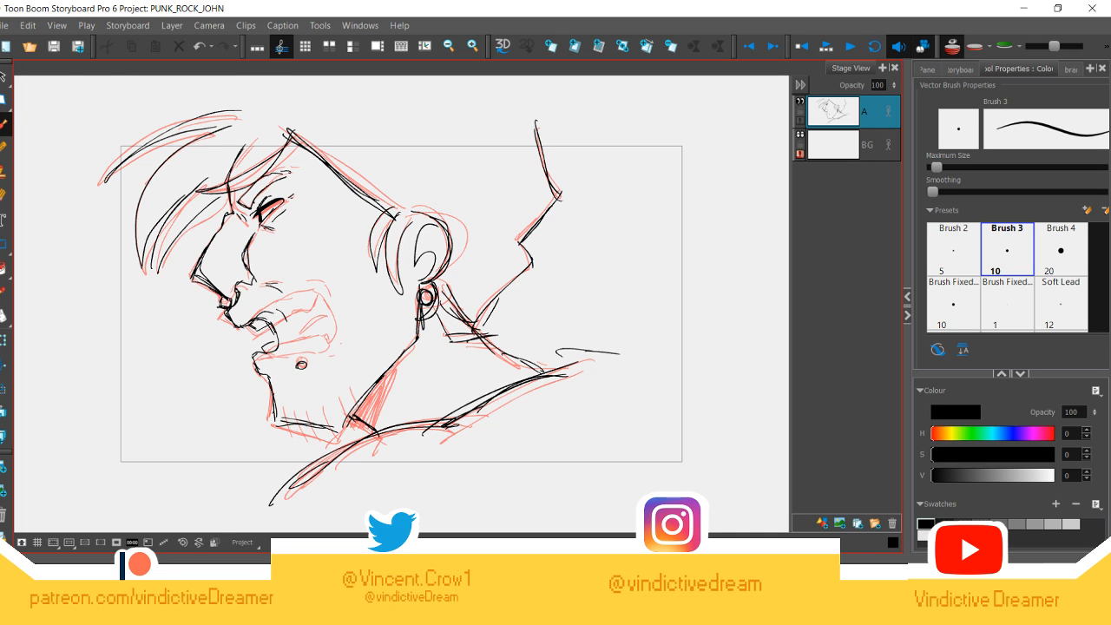
click(851, 46)
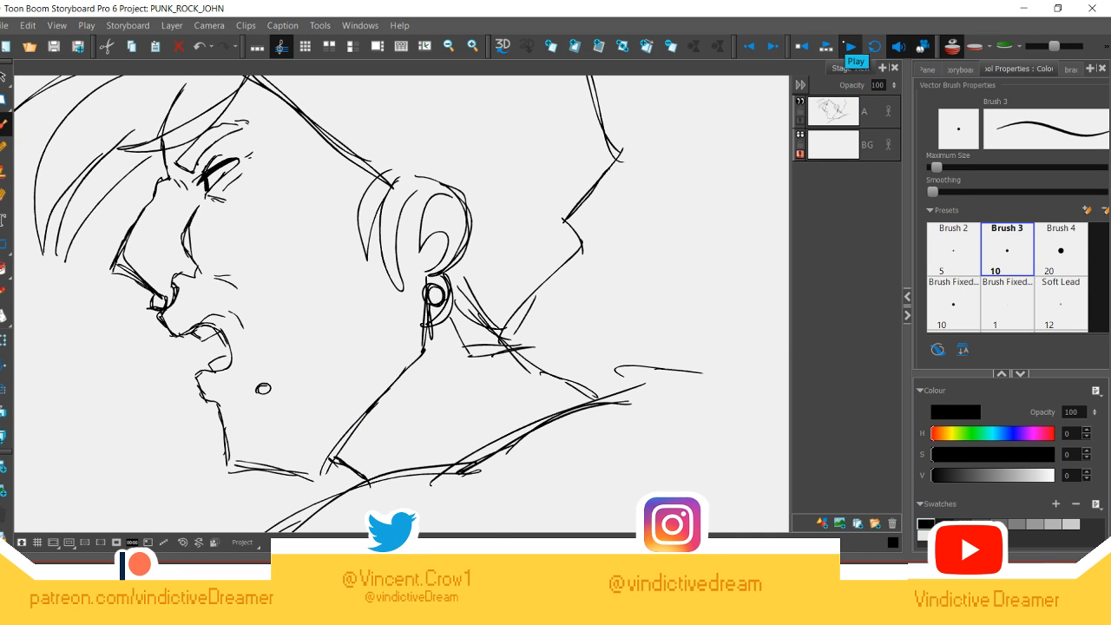
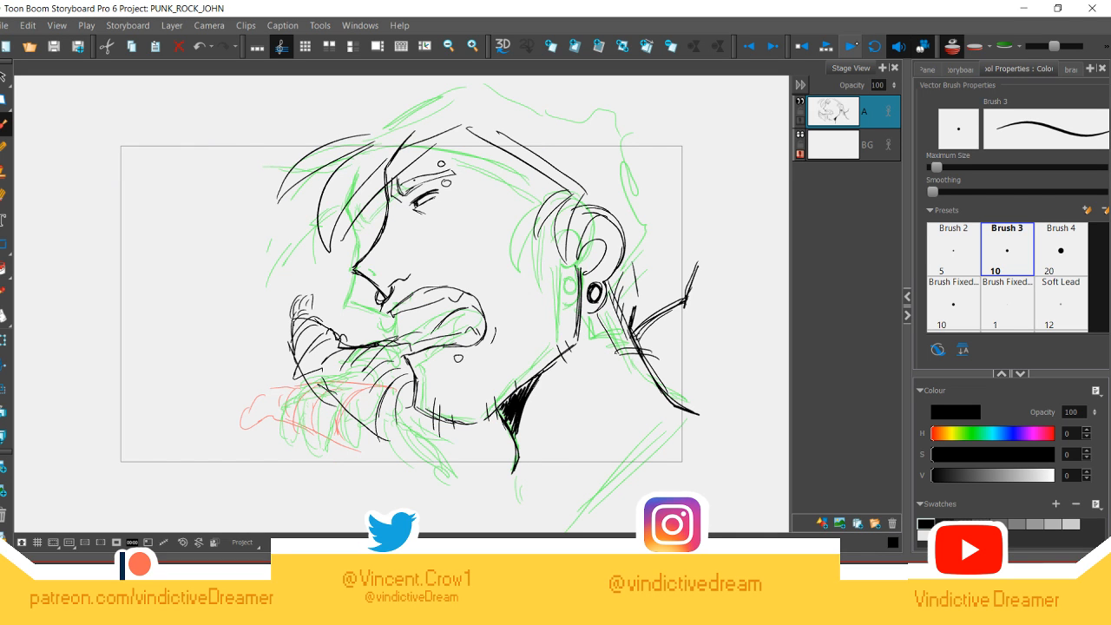
click(854, 46)
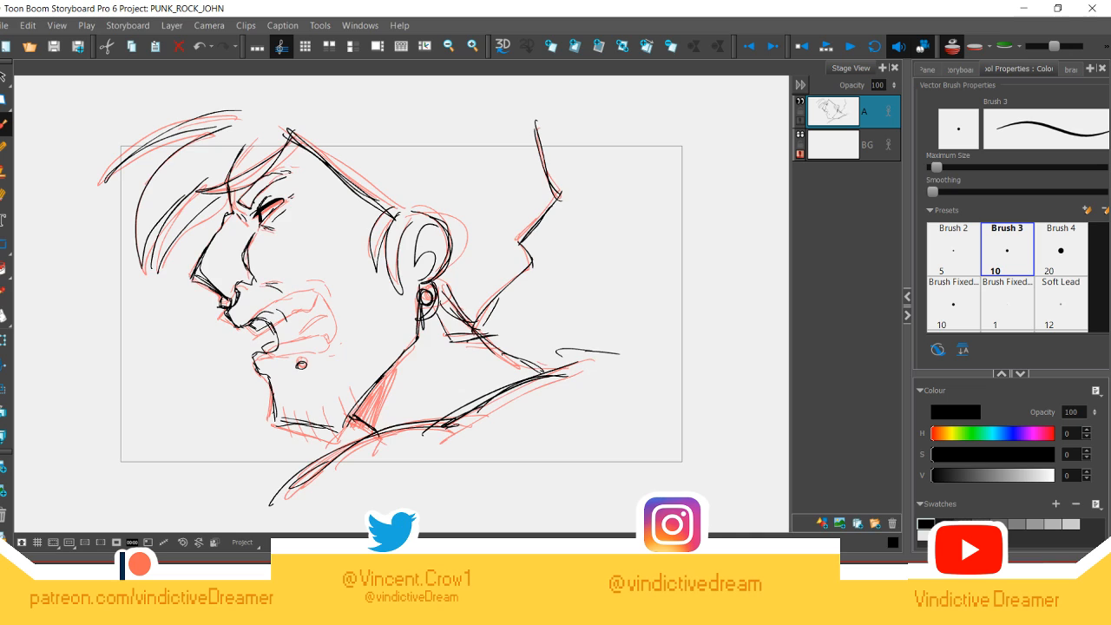
Step: In the following blank panel, draw the forehead, nose profile and nearly closed lips over the onion-skin guide
key(Right)
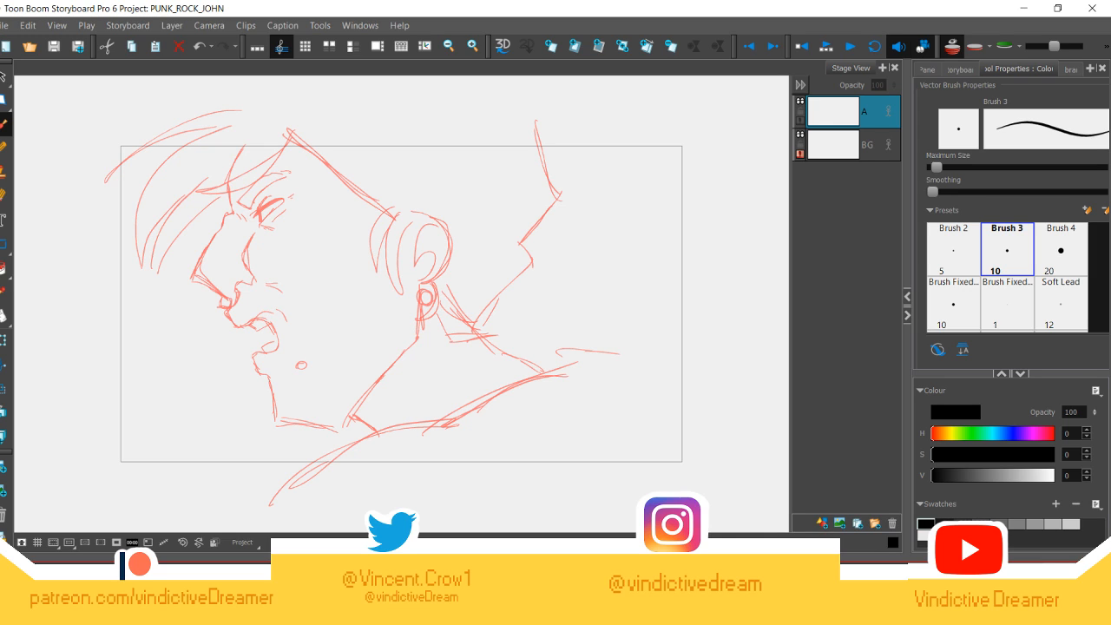
drag(240, 153, 197, 275)
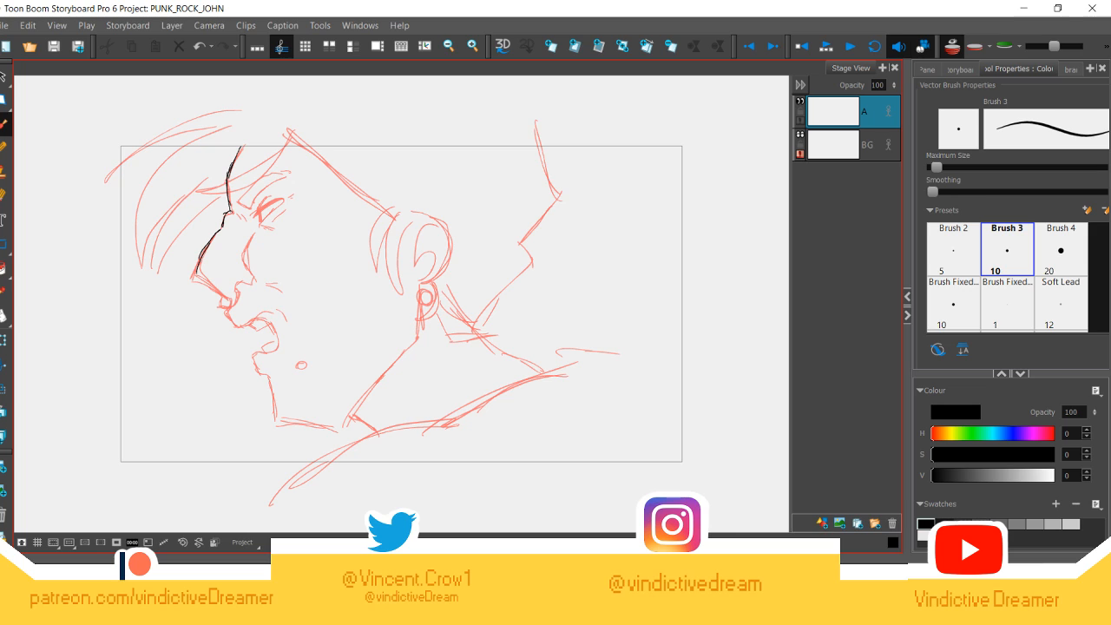
mouse_move(218, 227)
mouse_down()
mouse_move(229, 291)
mouse_move(219, 312)
mouse_move(297, 311)
mouse_up()
right_click(291, 310)
drag(251, 343, 299, 318)
click(275, 316)
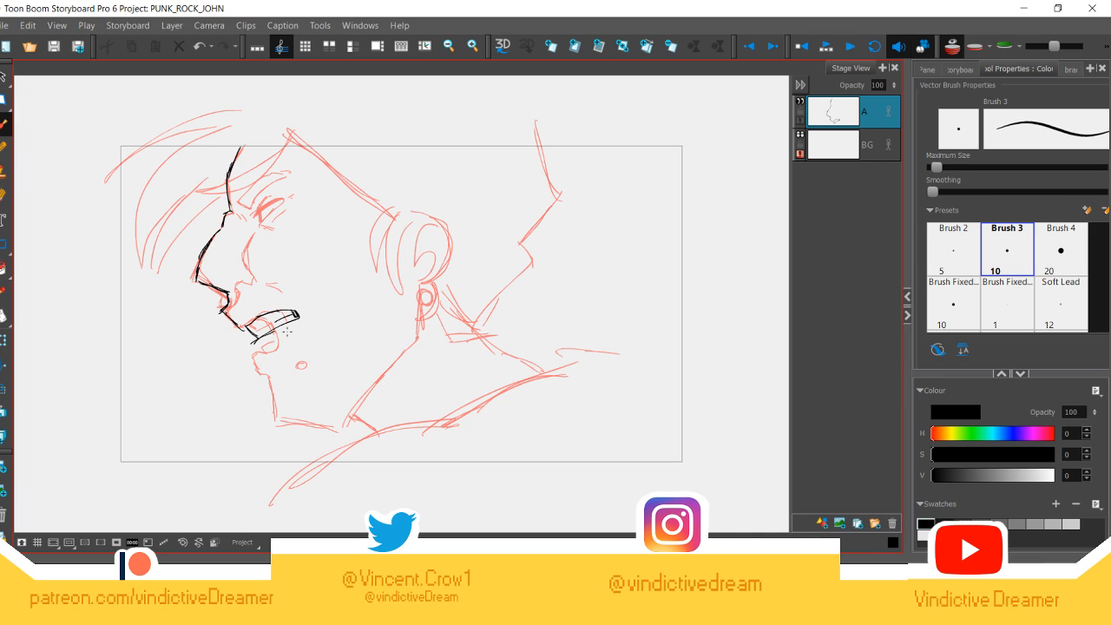
Step: Draw the chin and jawline up to the ear, with the ear and its round earring
mouse_move(251, 339)
mouse_down()
mouse_move(279, 408)
mouse_move(322, 424)
mouse_move(305, 412)
mouse_move(344, 422)
mouse_move(404, 352)
mouse_up()
drag(364, 392, 416, 341)
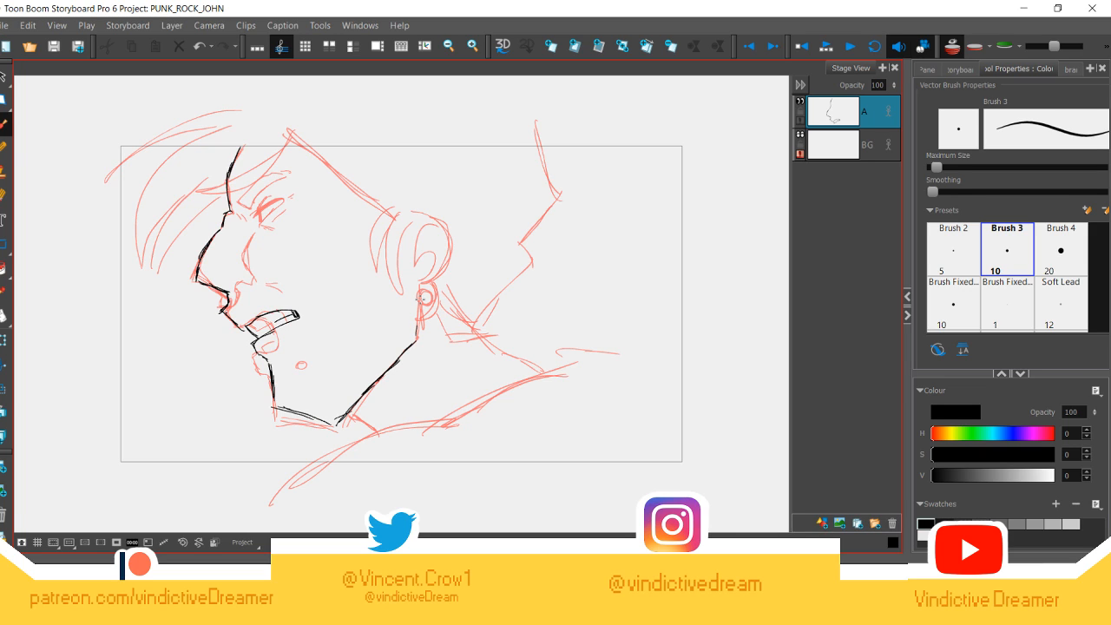
drag(420, 297, 424, 305)
mouse_move(403, 224)
mouse_down()
mouse_move(432, 217)
mouse_move(434, 287)
mouse_move(430, 263)
mouse_up()
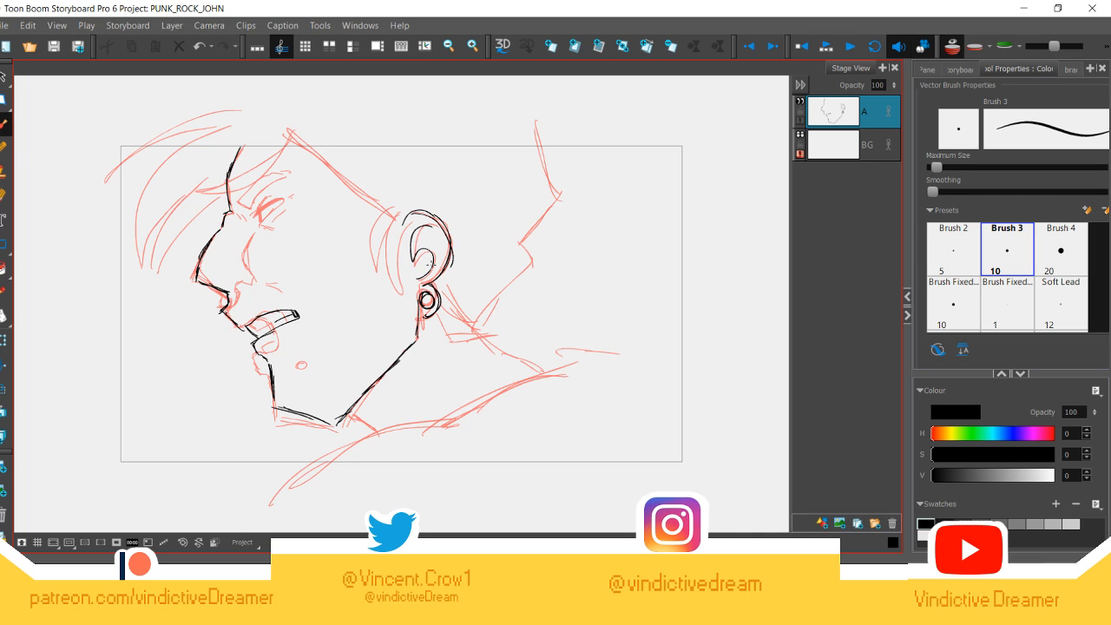
Step: Add stubble strokes along the jaw, the round piercing below the mouth, the nostril and the crease beside the nose
drag(284, 392, 293, 423)
mouse_move(292, 399)
mouse_down()
mouse_move(294, 428)
mouse_move(314, 431)
mouse_move(341, 431)
mouse_up()
drag(341, 400, 352, 420)
right_click(290, 331)
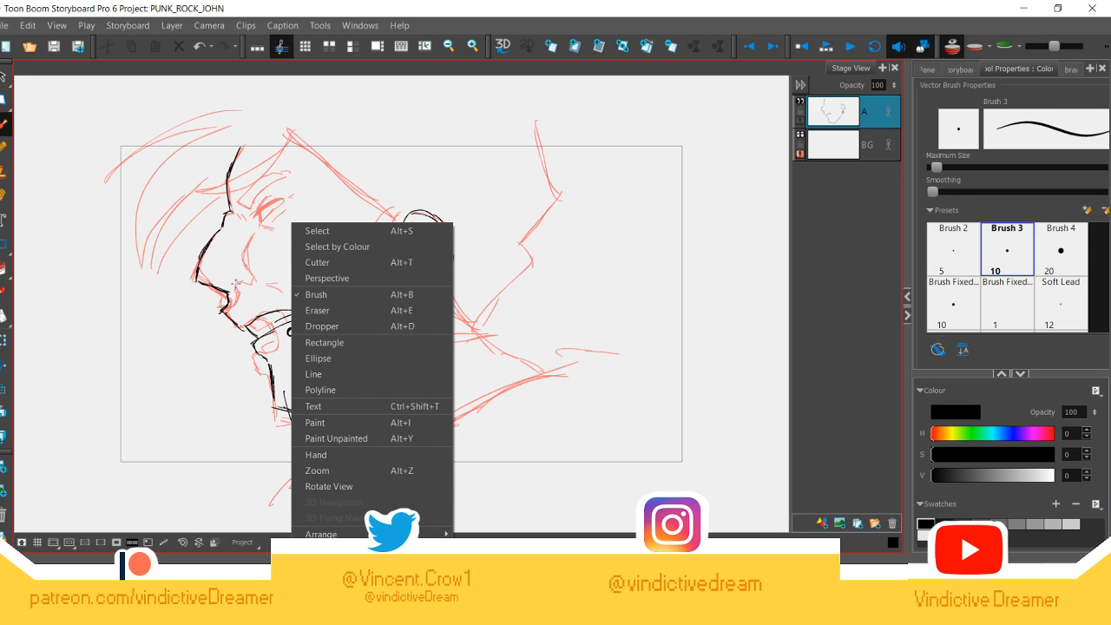
click(236, 284)
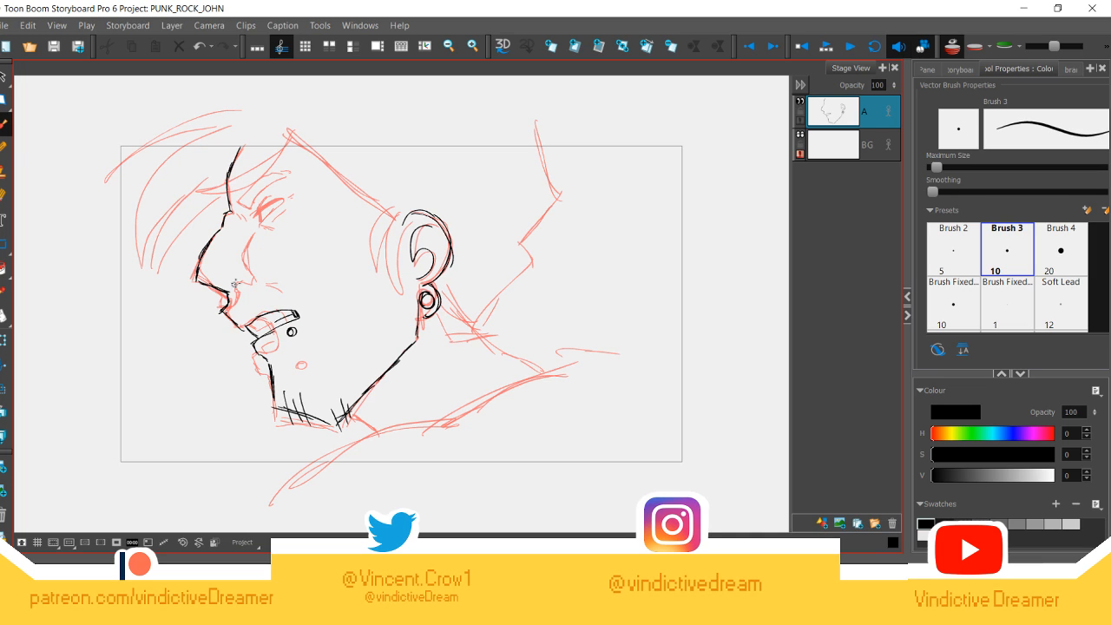
drag(235, 284, 228, 302)
mouse_move(238, 223)
mouse_down()
mouse_move(252, 287)
mouse_move(247, 278)
mouse_up()
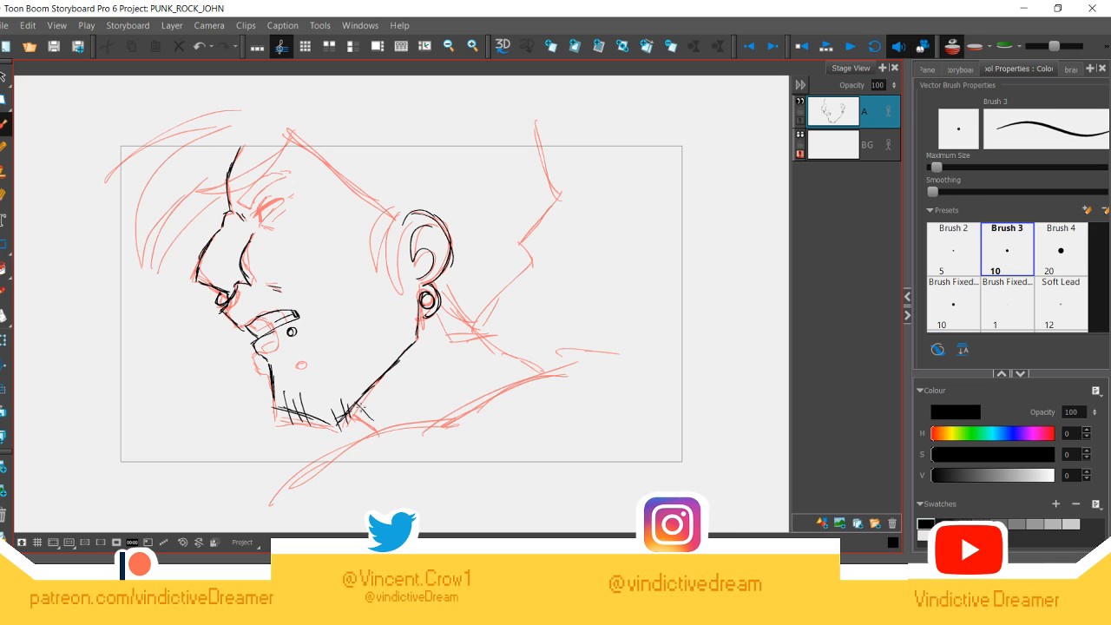
Step: Draw the throat line, the collar curves, the raised shoulder contour and the arm lines below it
mouse_move(356, 402)
mouse_down()
mouse_move(379, 425)
mouse_move(368, 438)
mouse_up()
mouse_move(286, 493)
mouse_down()
mouse_move(348, 439)
mouse_move(427, 422)
mouse_move(301, 483)
mouse_move(430, 424)
mouse_up()
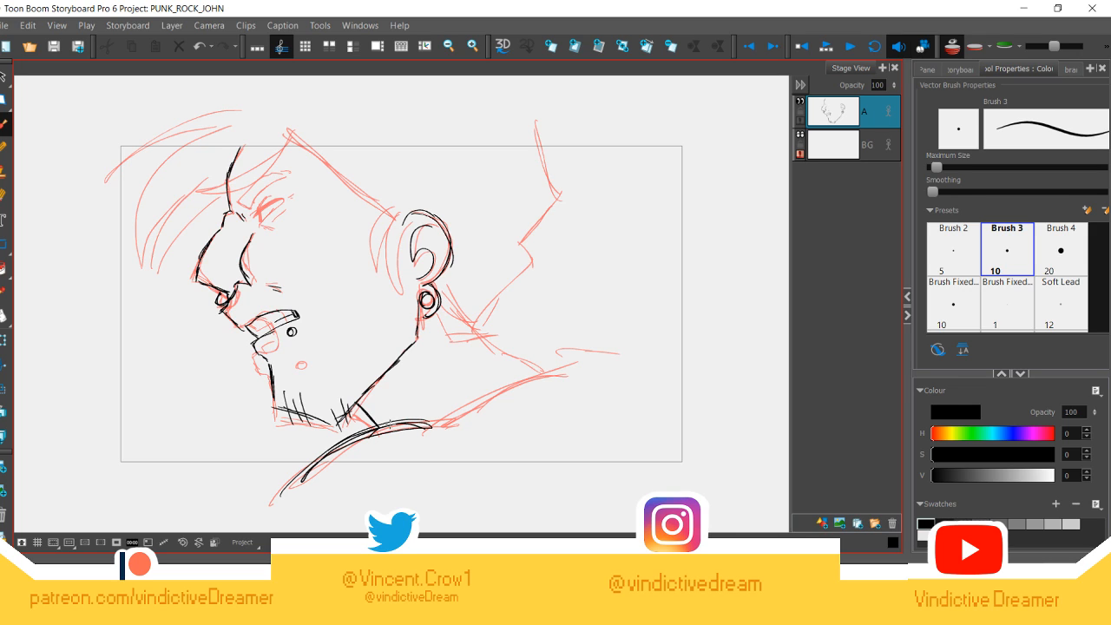
drag(303, 480, 375, 426)
mouse_move(416, 419)
mouse_down()
mouse_move(510, 350)
mouse_move(554, 361)
mouse_move(525, 347)
mouse_move(460, 366)
mouse_move(580, 363)
mouse_up()
mouse_move(482, 395)
mouse_down()
mouse_move(619, 347)
mouse_move(669, 347)
mouse_up()
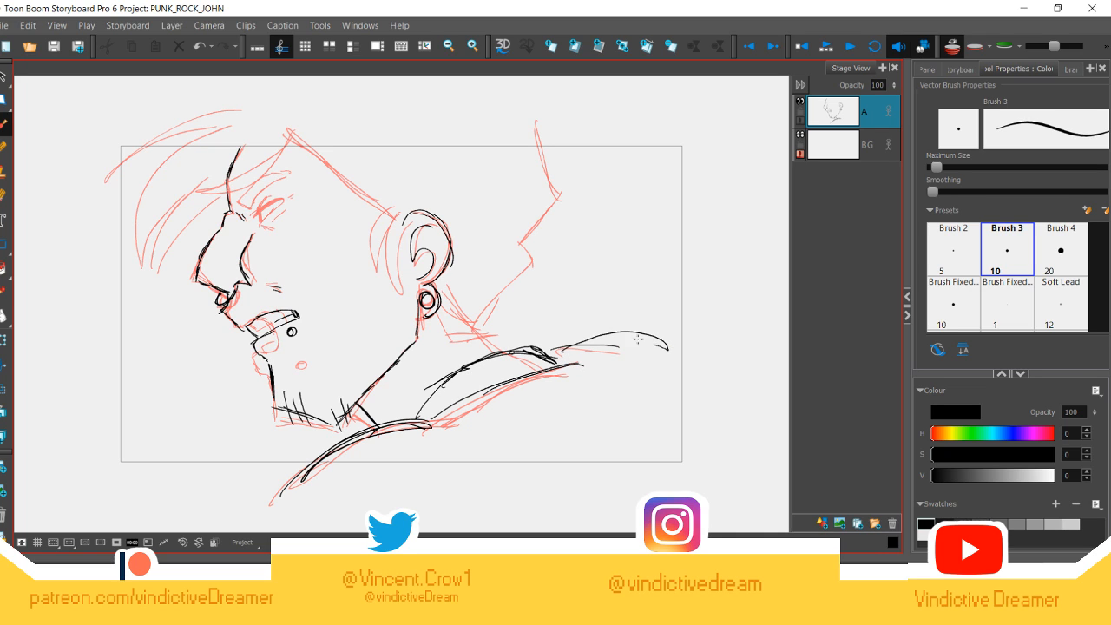
drag(570, 349, 667, 354)
mouse_move(514, 483)
mouse_down()
mouse_move(692, 398)
mouse_move(716, 451)
mouse_up()
drag(679, 410, 707, 441)
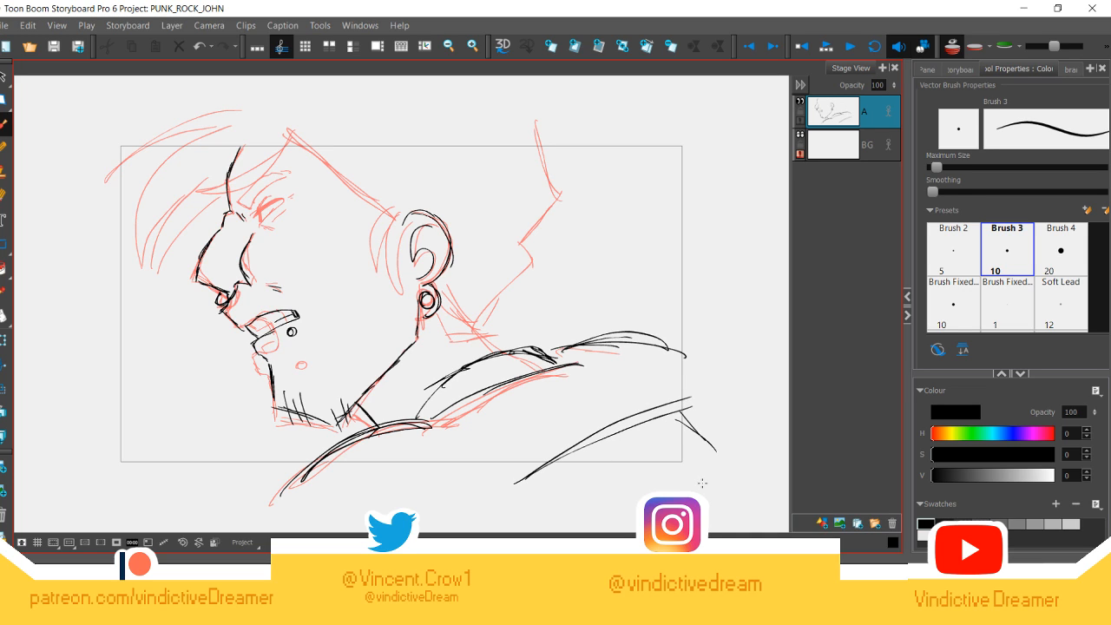
Step: Draw the jagged hair contour behind the head, the hairline from the forehead to the ear and the sideburn strands
mouse_move(439, 315)
mouse_down()
mouse_move(486, 311)
mouse_move(532, 257)
mouse_move(556, 178)
mouse_move(572, 187)
mouse_move(521, 245)
mouse_move(533, 245)
mouse_up()
drag(272, 121, 382, 215)
mouse_move(303, 144)
mouse_down()
mouse_move(397, 222)
mouse_move(374, 250)
mouse_move(389, 222)
mouse_up()
drag(386, 226, 402, 230)
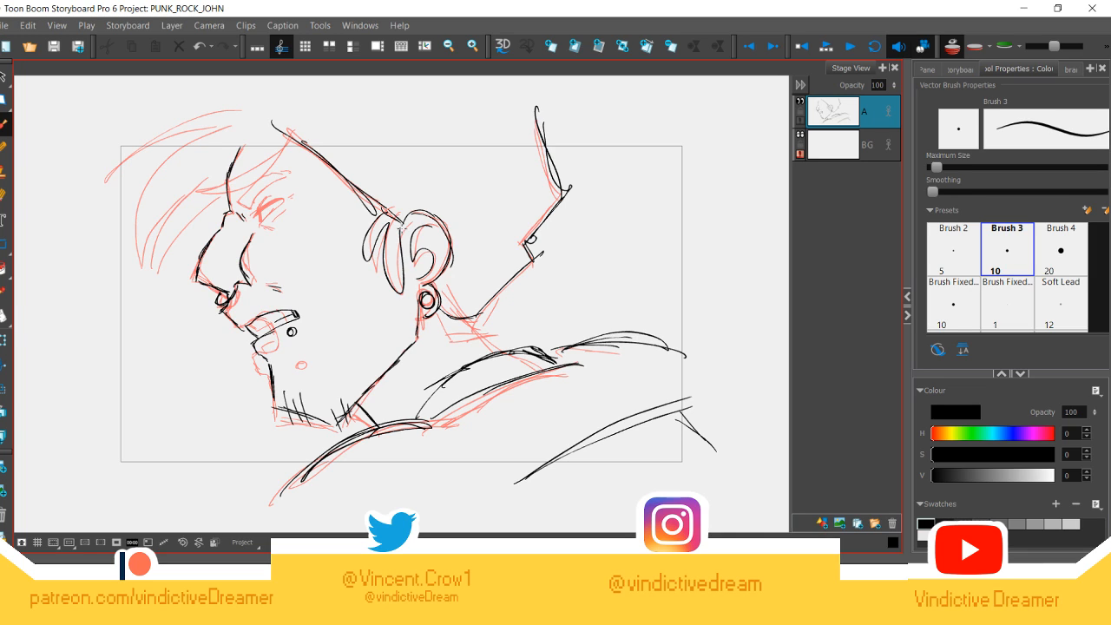
Step: Draw the fringe strands sweeping over the forehead, the eyebrow and the narrowed eye
mouse_move(287, 142)
mouse_down()
mouse_move(184, 187)
mouse_move(193, 191)
mouse_up()
mouse_move(269, 165)
mouse_down()
mouse_move(193, 216)
mouse_move(155, 270)
mouse_up()
drag(189, 187, 153, 267)
mouse_move(213, 125)
mouse_down()
mouse_move(136, 261)
mouse_move(148, 152)
mouse_move(267, 131)
mouse_up()
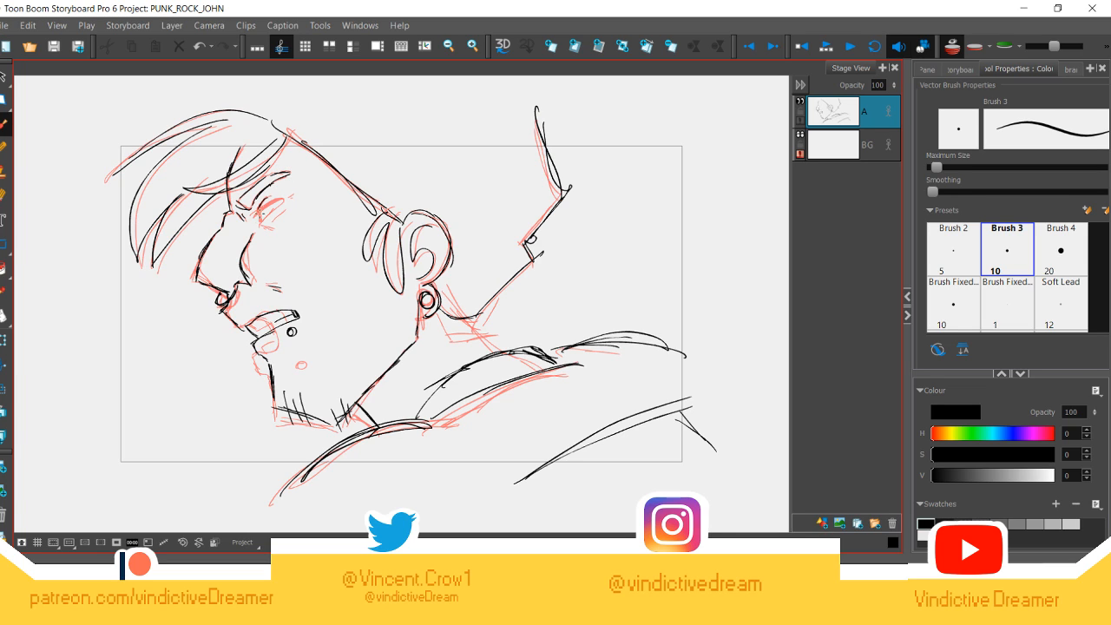
mouse_move(266, 205)
mouse_down()
mouse_move(252, 220)
mouse_move(271, 208)
mouse_move(256, 231)
mouse_move(278, 210)
mouse_move(255, 220)
mouse_move(268, 225)
mouse_up()
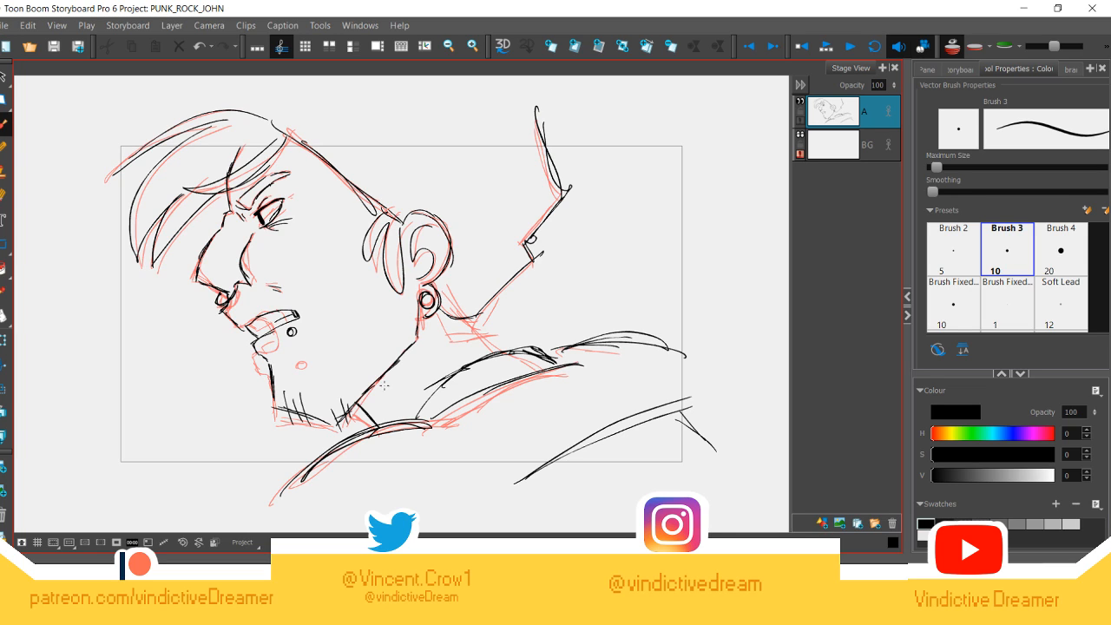
Step: Hatch the dark shadow on the neck beneath the jaw
drag(387, 393, 374, 408)
mouse_move(394, 371)
mouse_down()
mouse_move(371, 420)
mouse_move(356, 409)
mouse_up()
drag(364, 394, 354, 408)
drag(393, 372, 368, 418)
Step: Draw the nape lines behind the earring and a long curved strand inside the hair at the back of the head
mouse_move(437, 321)
mouse_down()
mouse_move(459, 350)
mouse_move(516, 356)
mouse_up()
drag(482, 309, 517, 350)
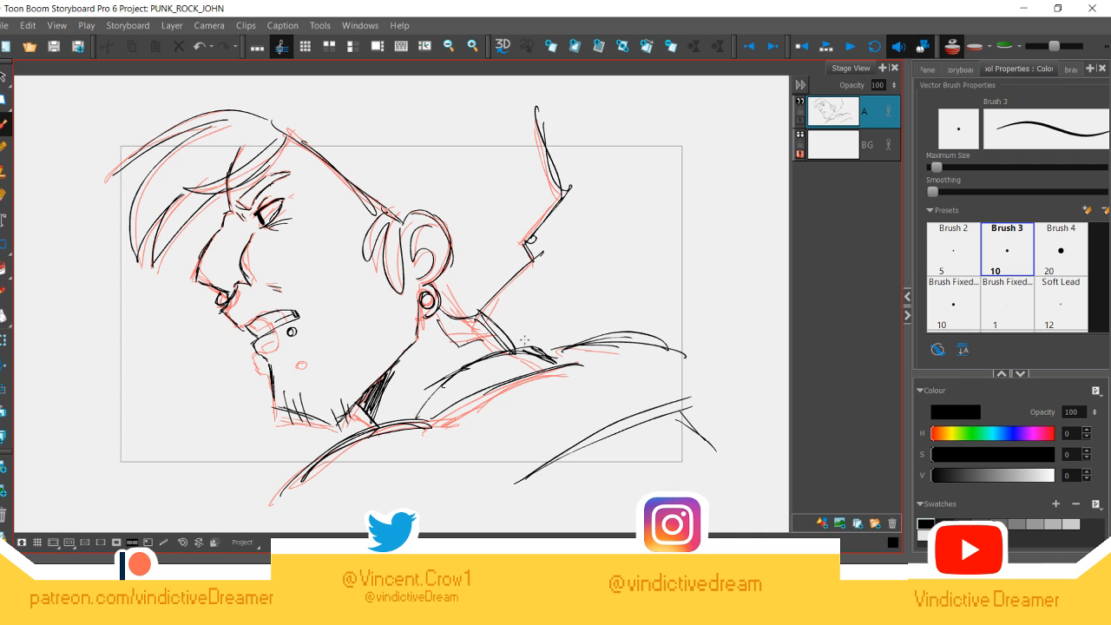
mouse_move(524, 238)
mouse_down()
mouse_move(454, 167)
mouse_move(522, 229)
mouse_up()
drag(455, 162, 512, 219)
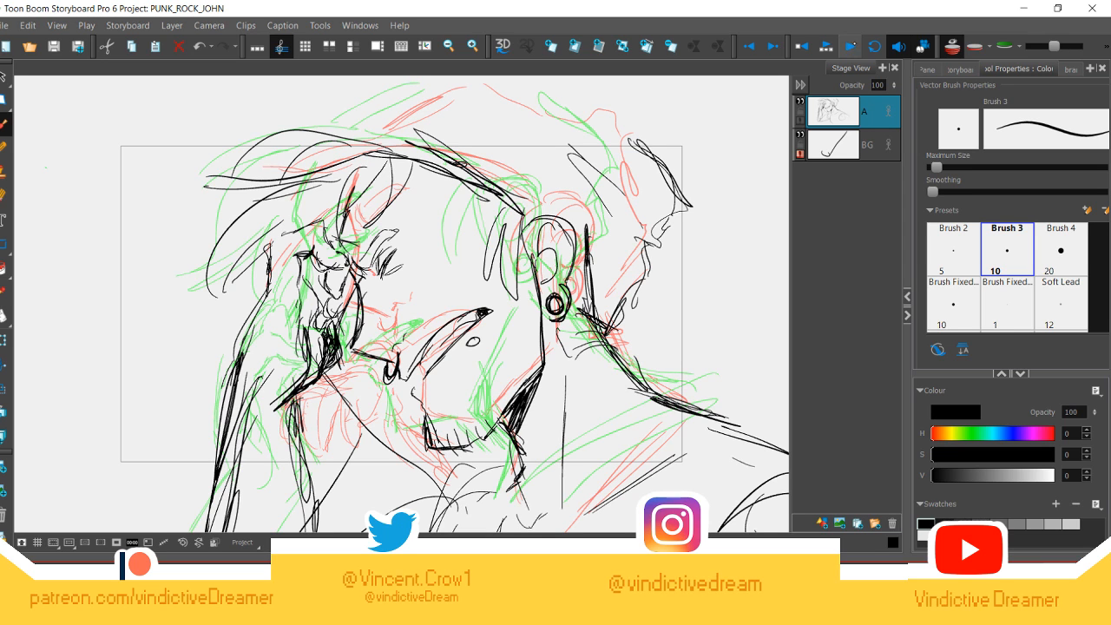
Step: Play the animation repeatedly from earlier panels to review the timing of the head and hand movement
click(850, 46)
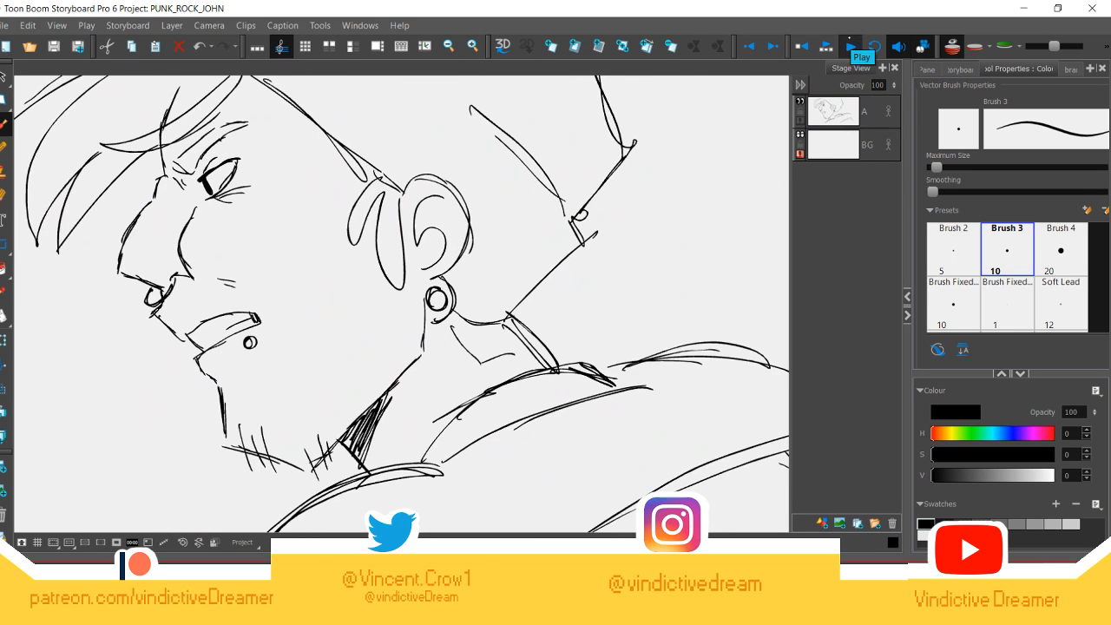
click(851, 46)
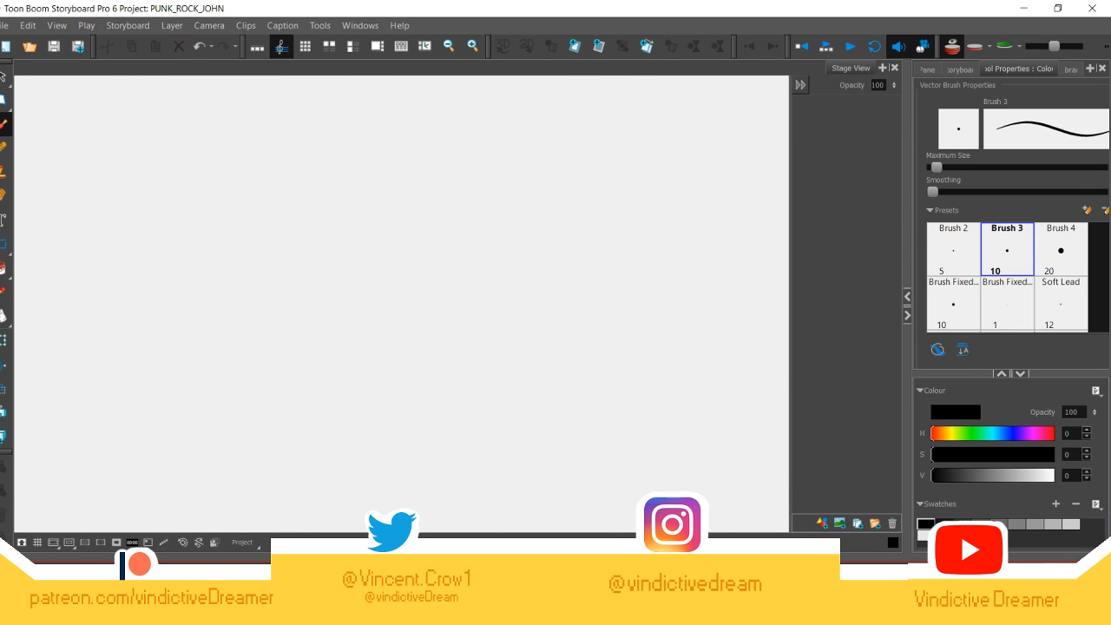
click(851, 46)
click(850, 46)
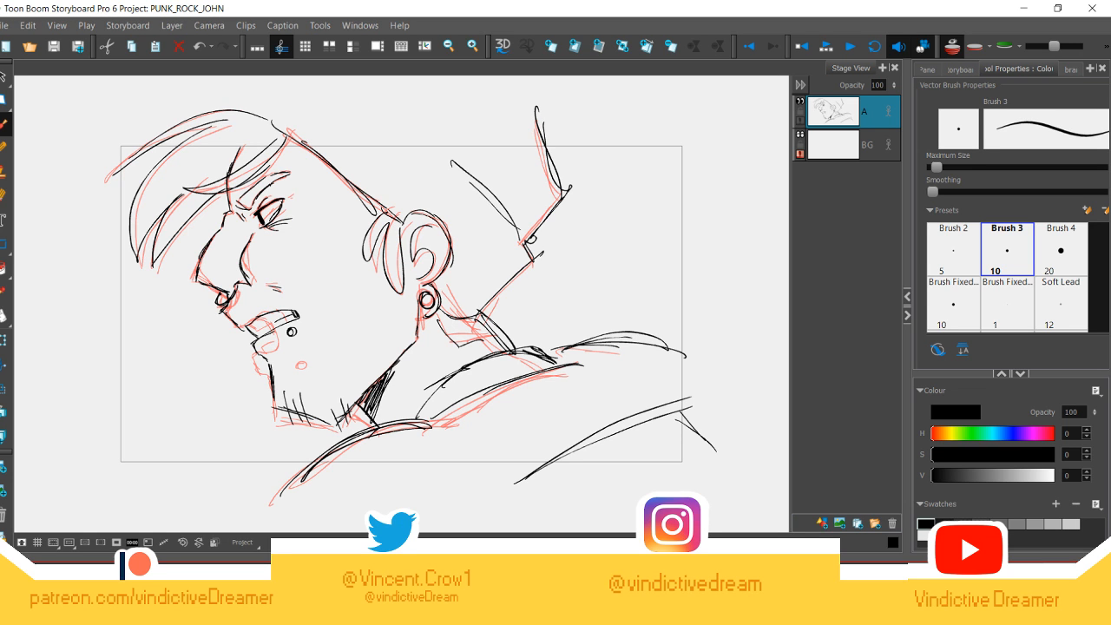
key(Left)
key(Left)
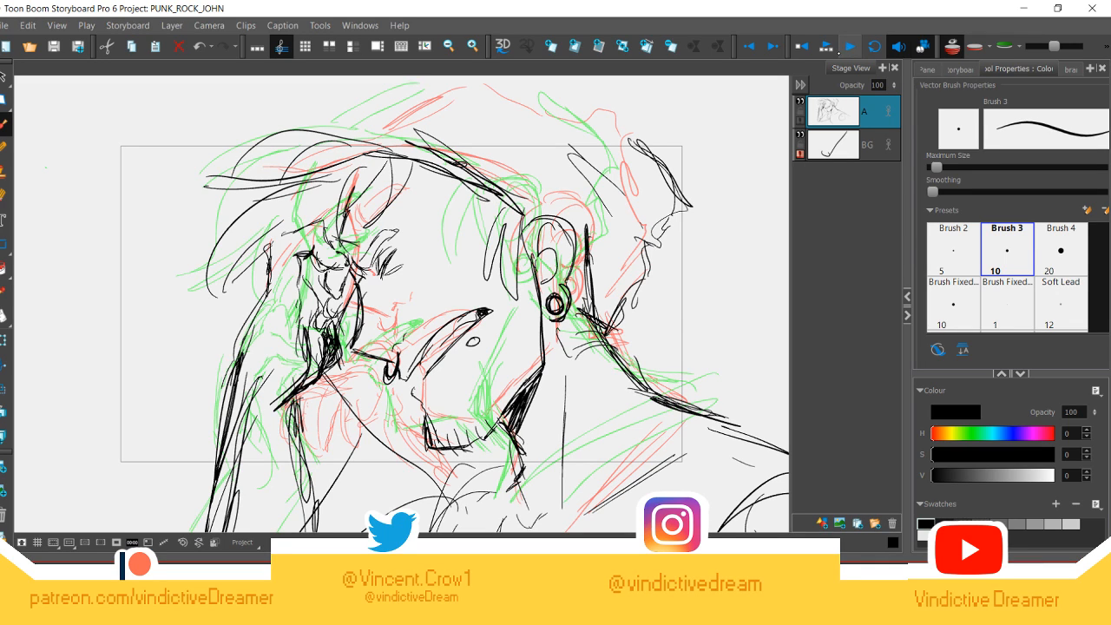
click(844, 49)
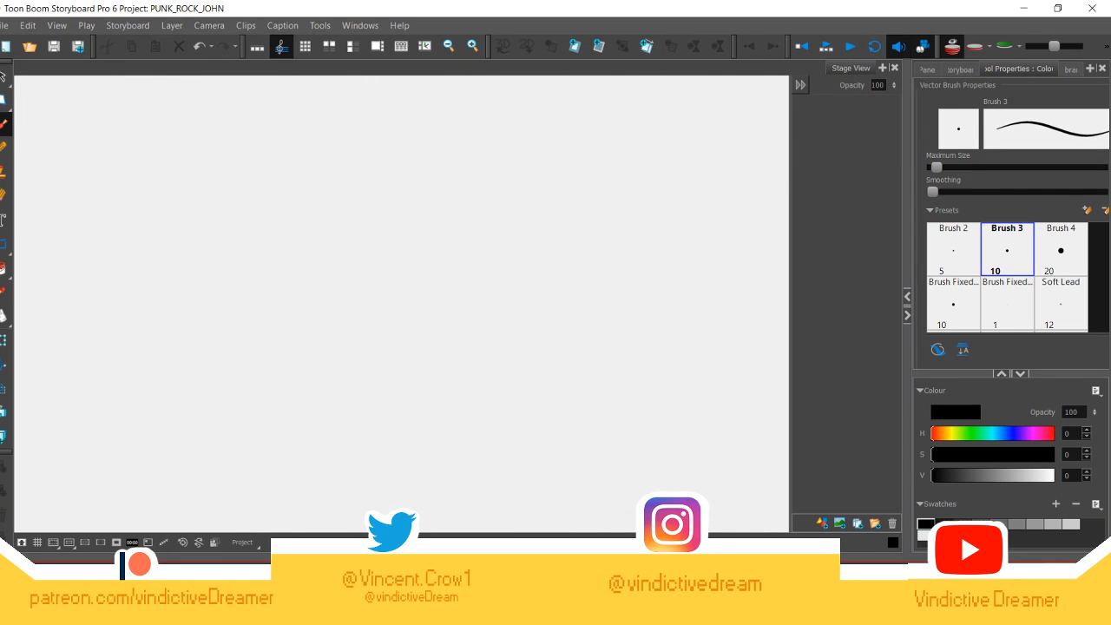
key(Left)
key(Left)
key(Left)
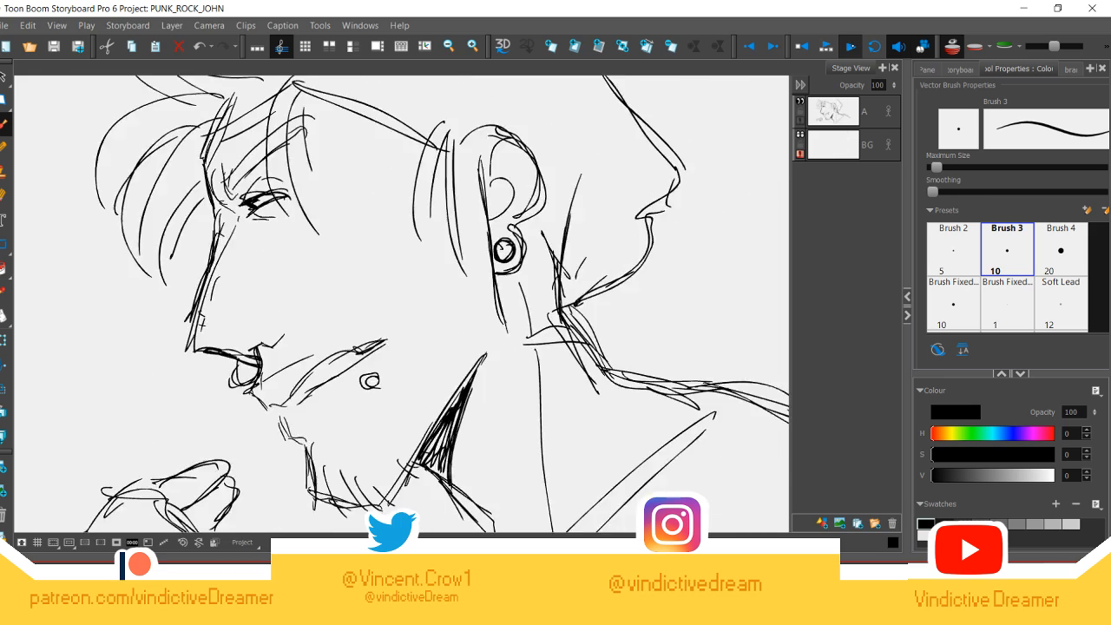
click(875, 50)
click(852, 48)
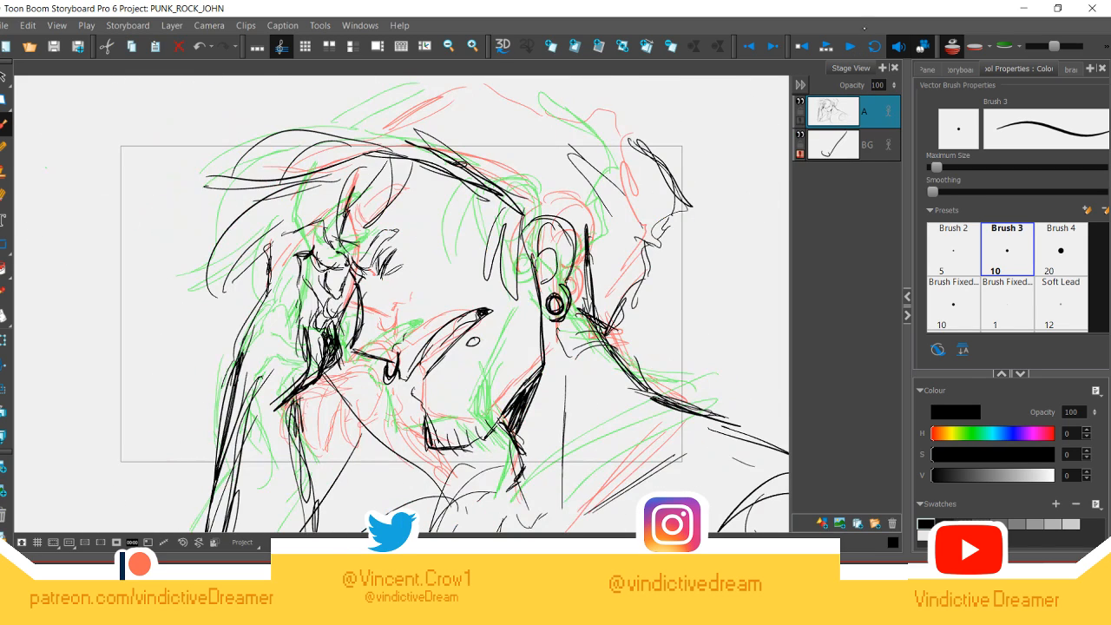
click(850, 46)
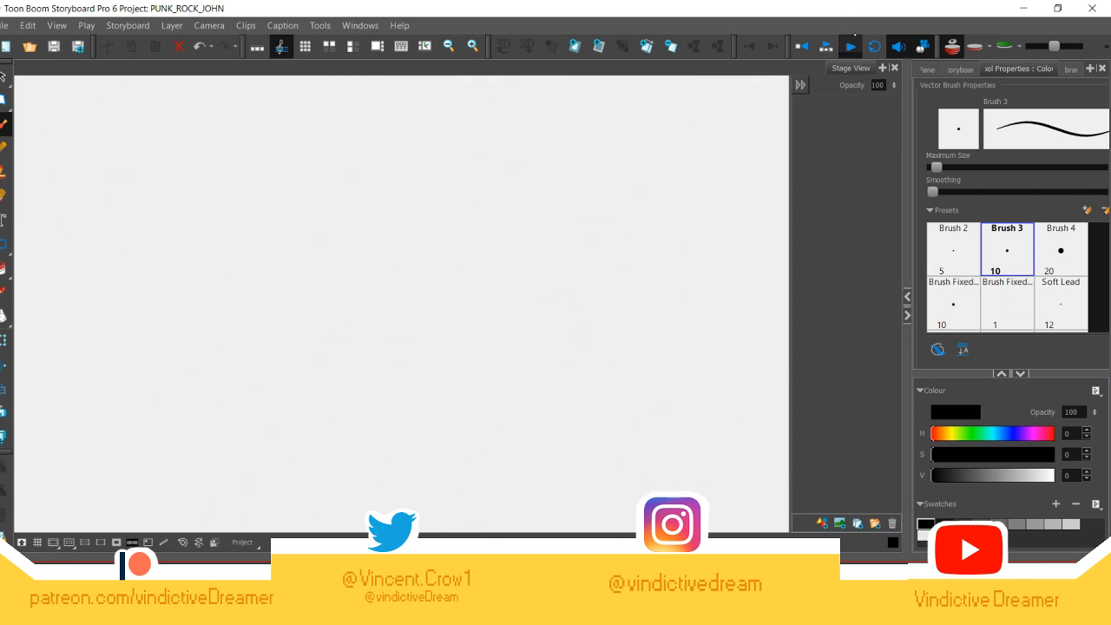
click(850, 46)
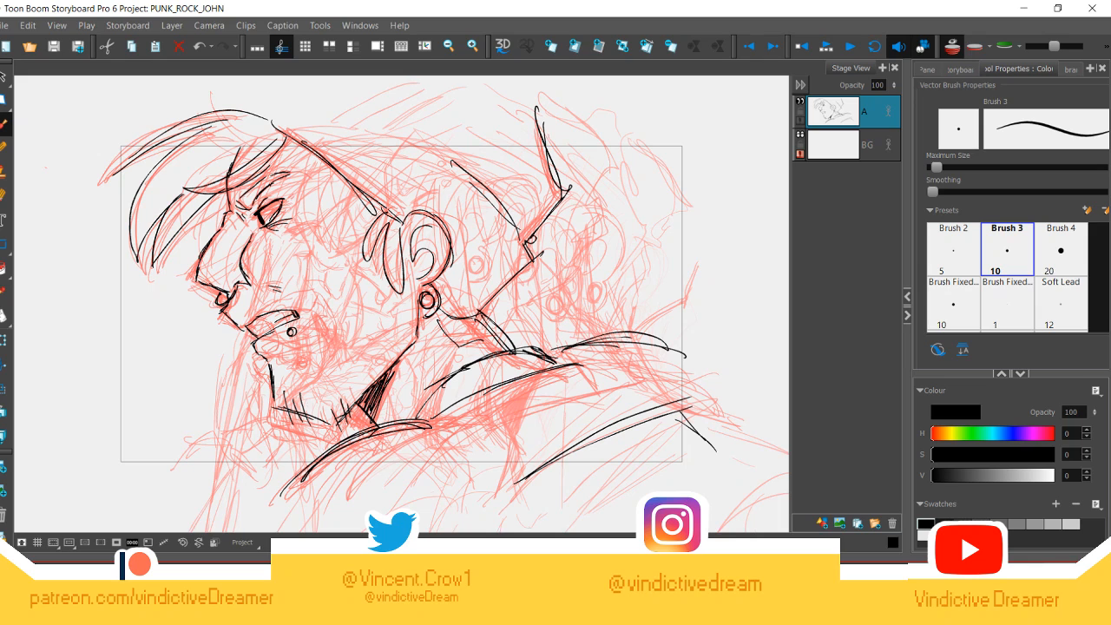
Step: Add a new panel after the current pose and play the animation
right_click(784, 350)
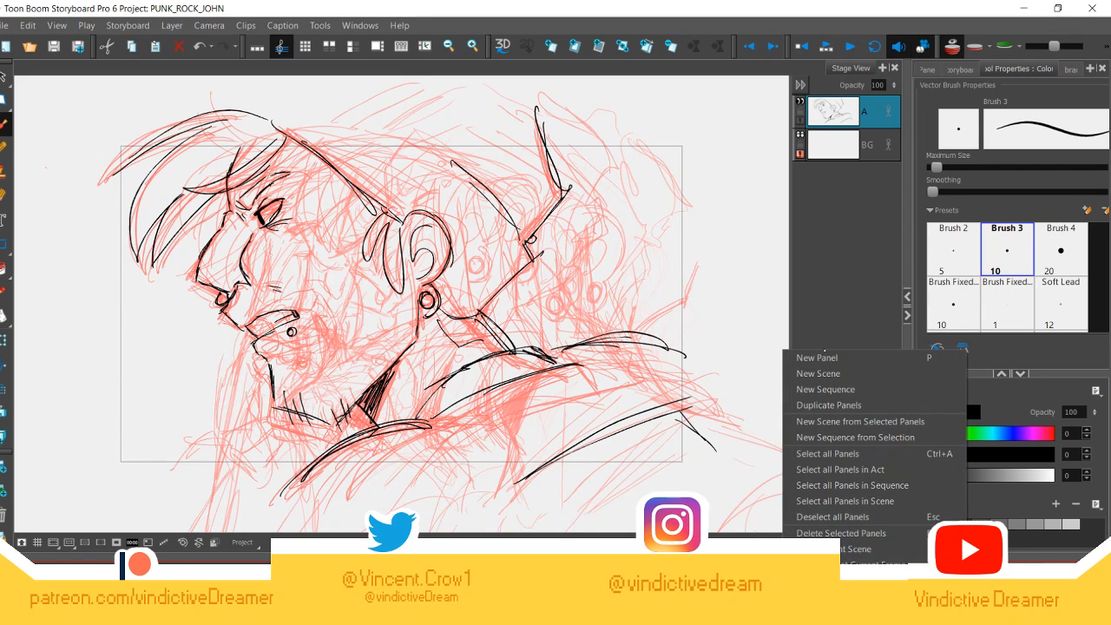
click(823, 357)
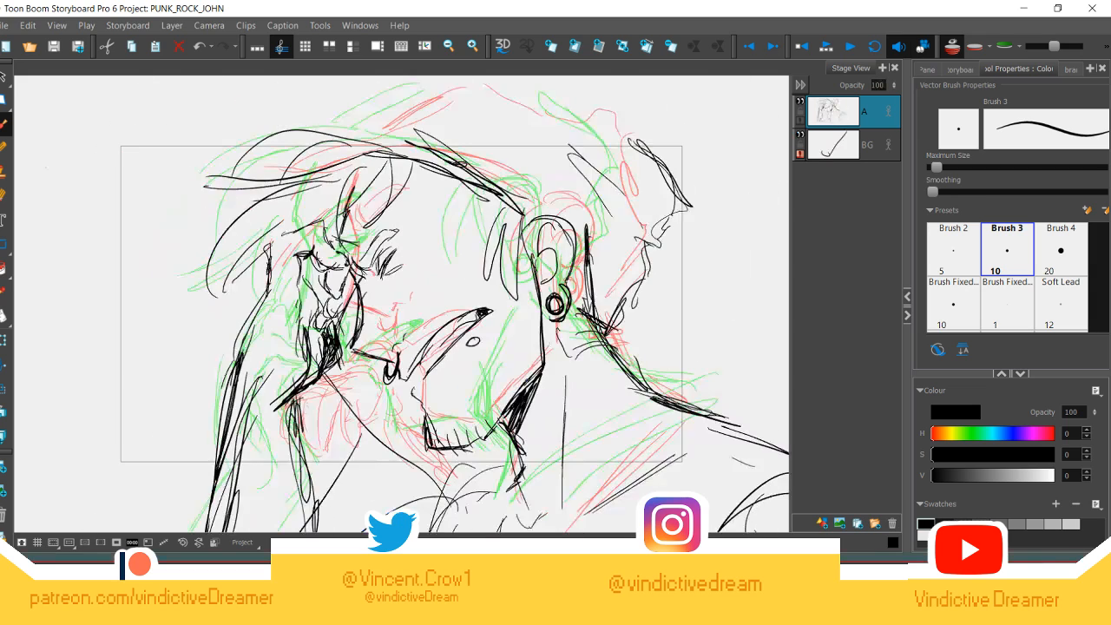
click(851, 46)
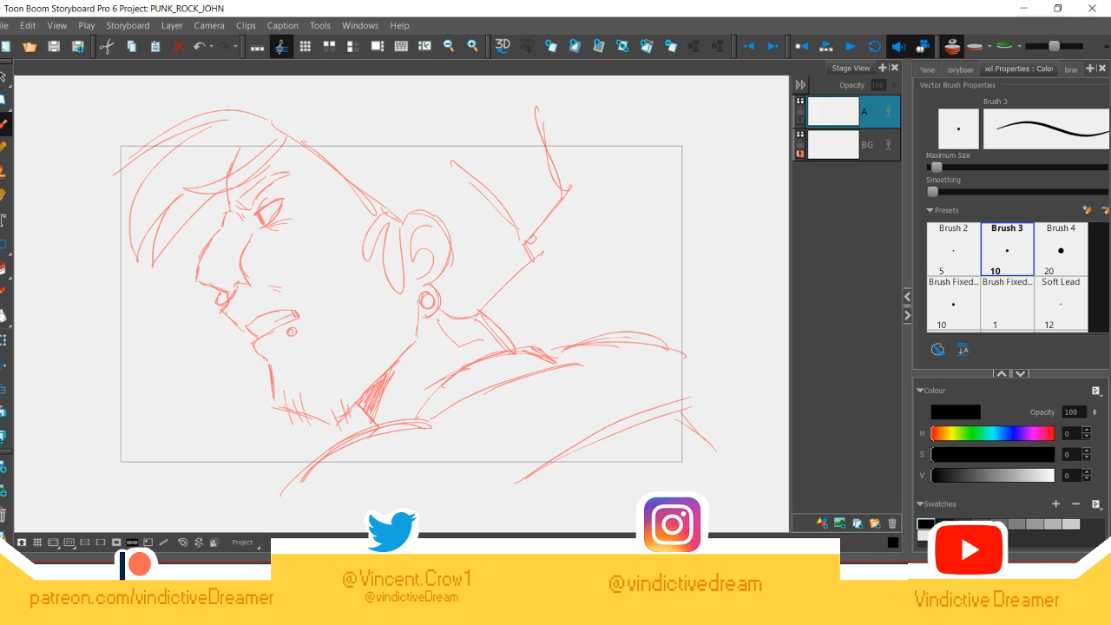
Step: Switch to the Discord window with the general channel
key(super+Tab)
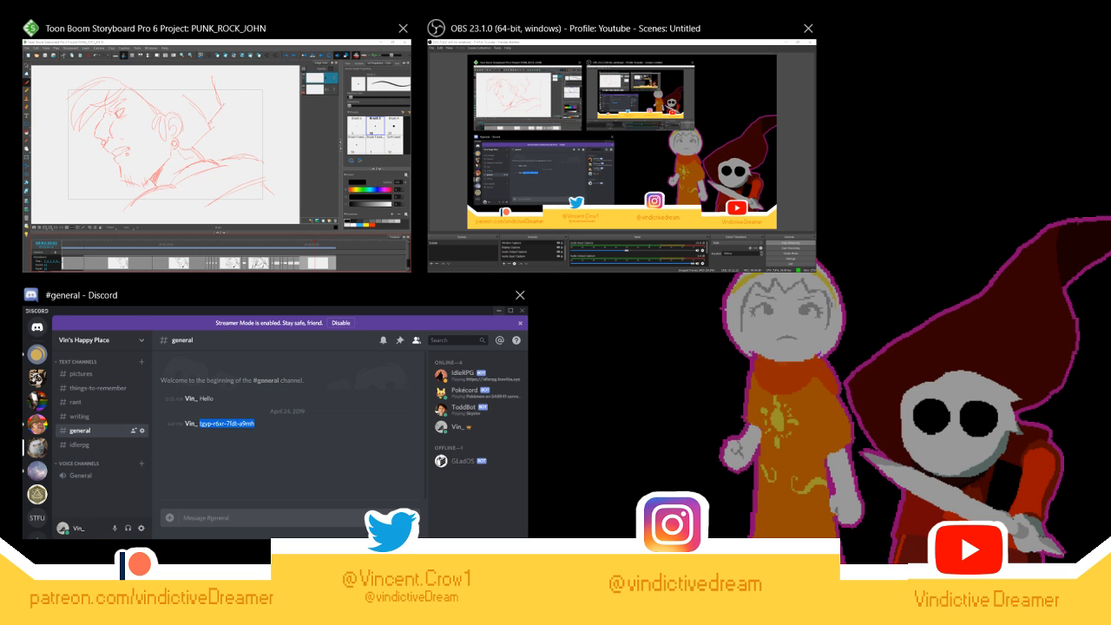
click(362, 452)
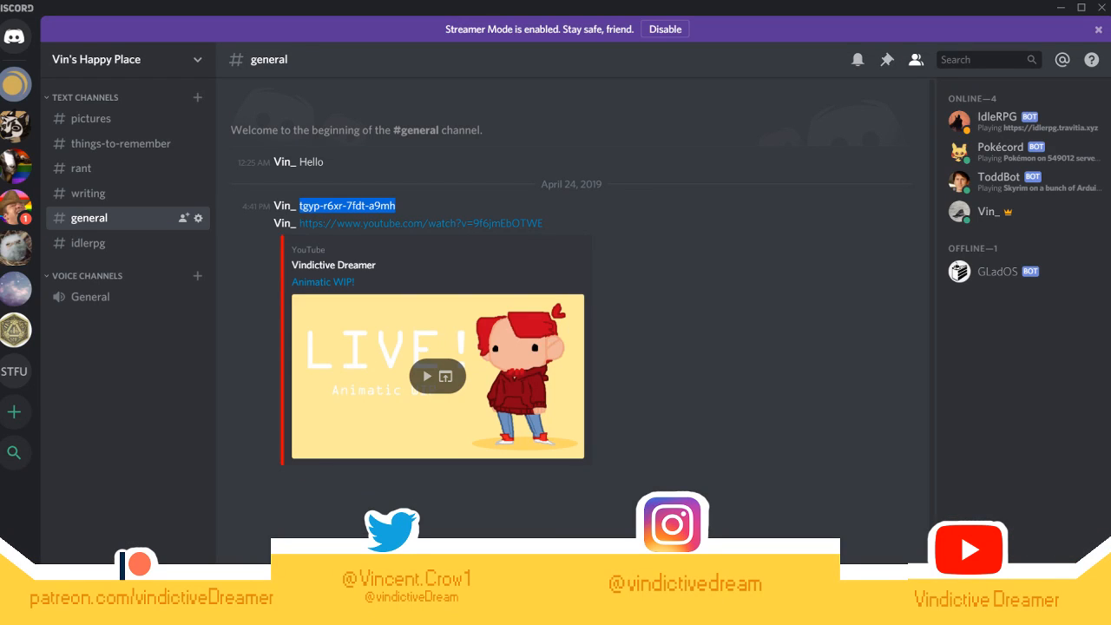
Step: Open the Ram Ranch server's general chat in Discord and dismiss the on-screen keyboard without sending a message
click(16, 207)
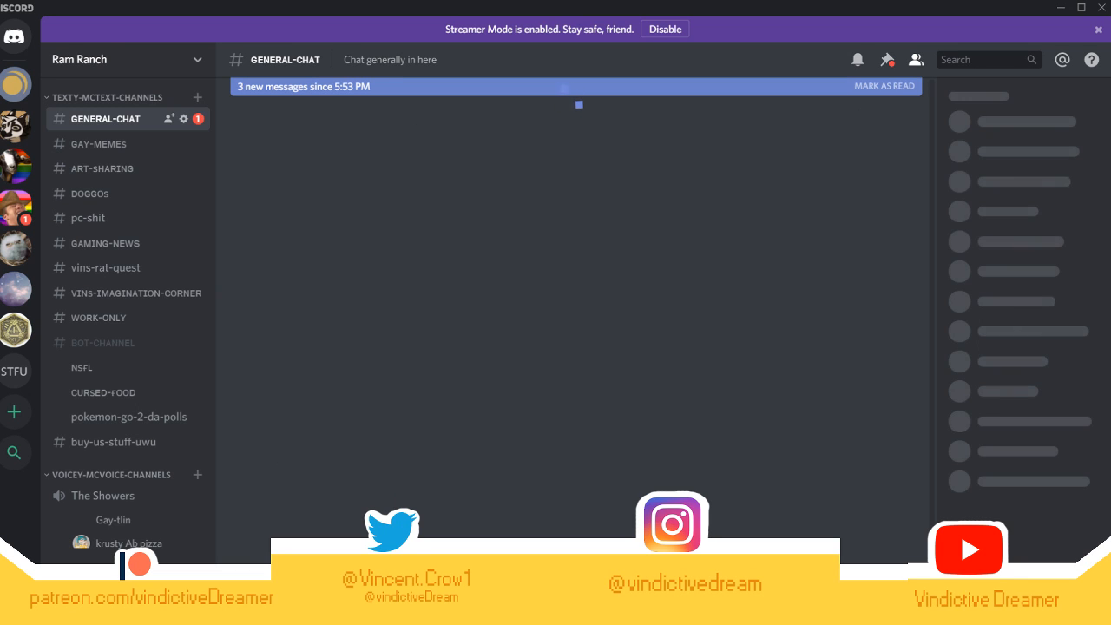
text(q)
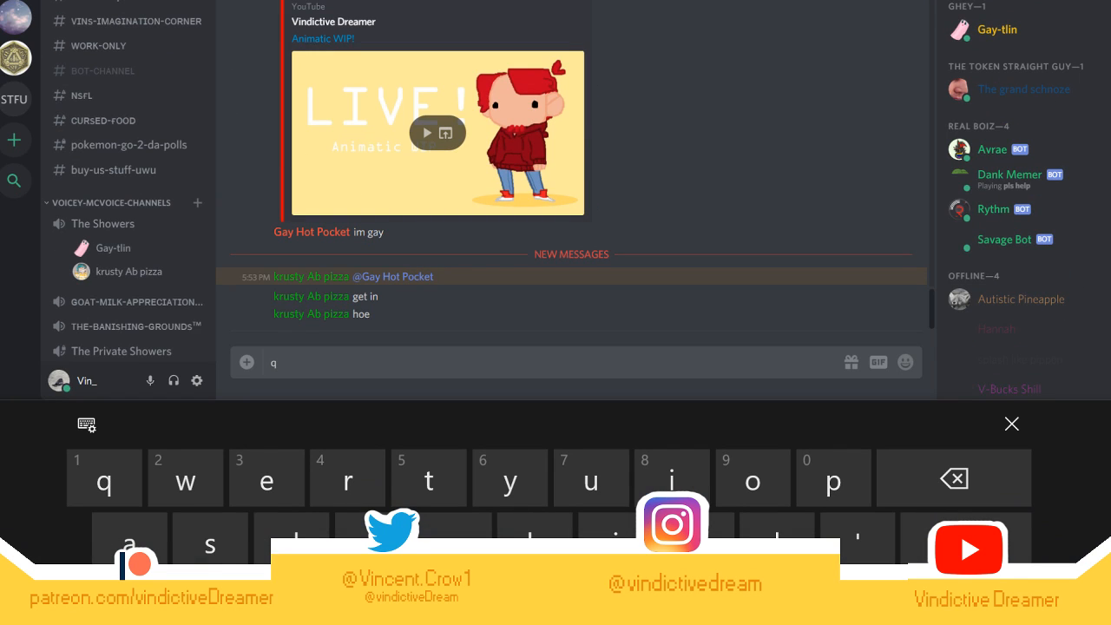
key(BackSpace)
click(1012, 424)
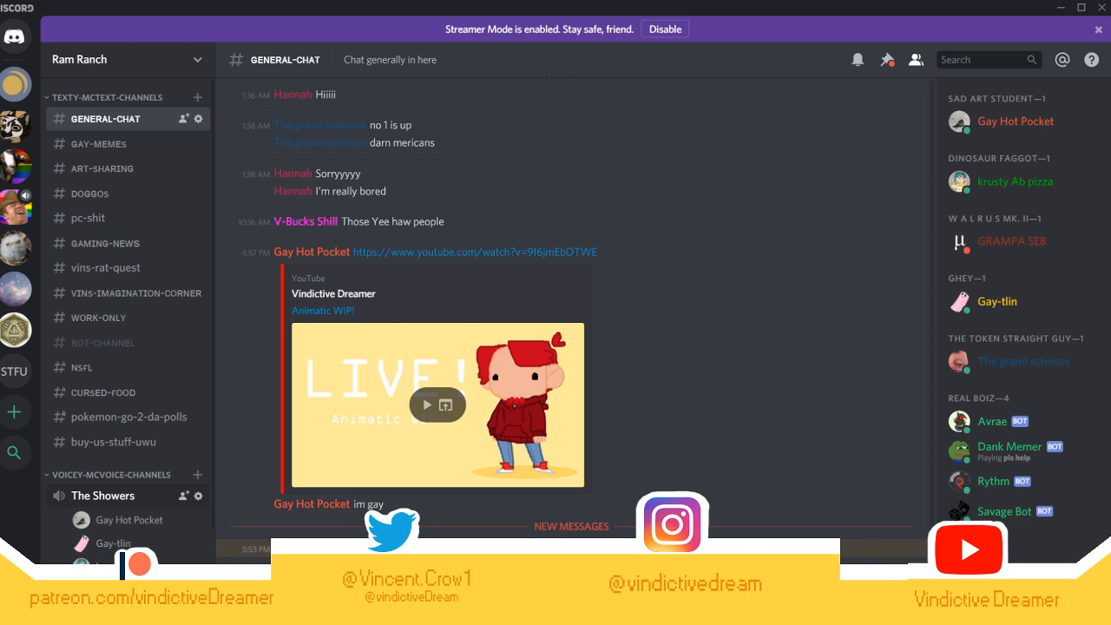
Step: Switch back to Toon Boom Storyboard Pro and play the animation
key(super+Tab)
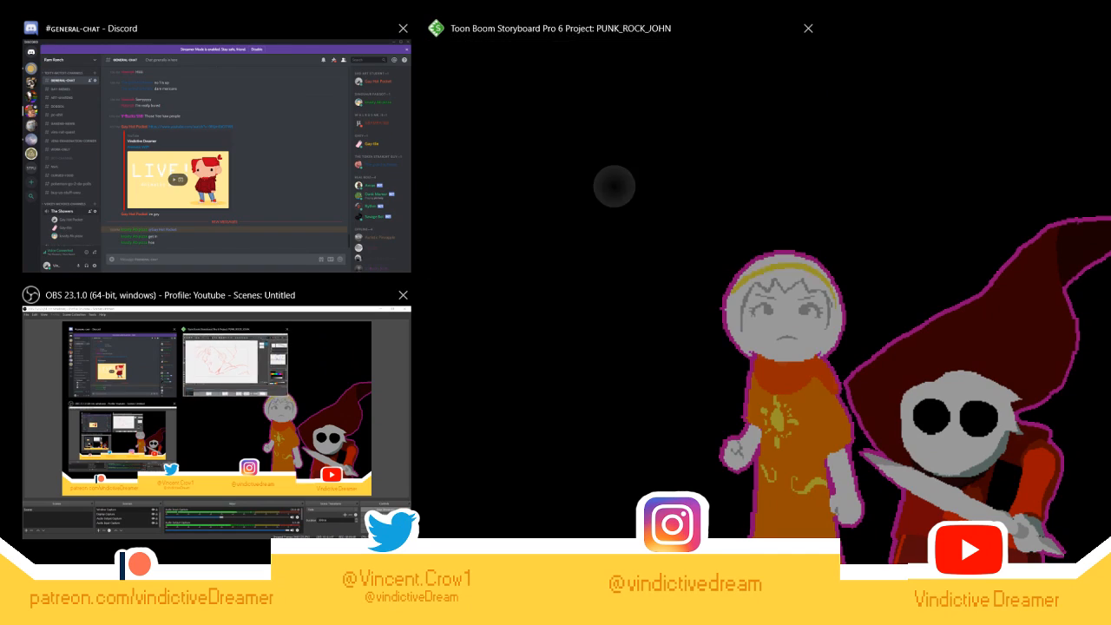
click(614, 185)
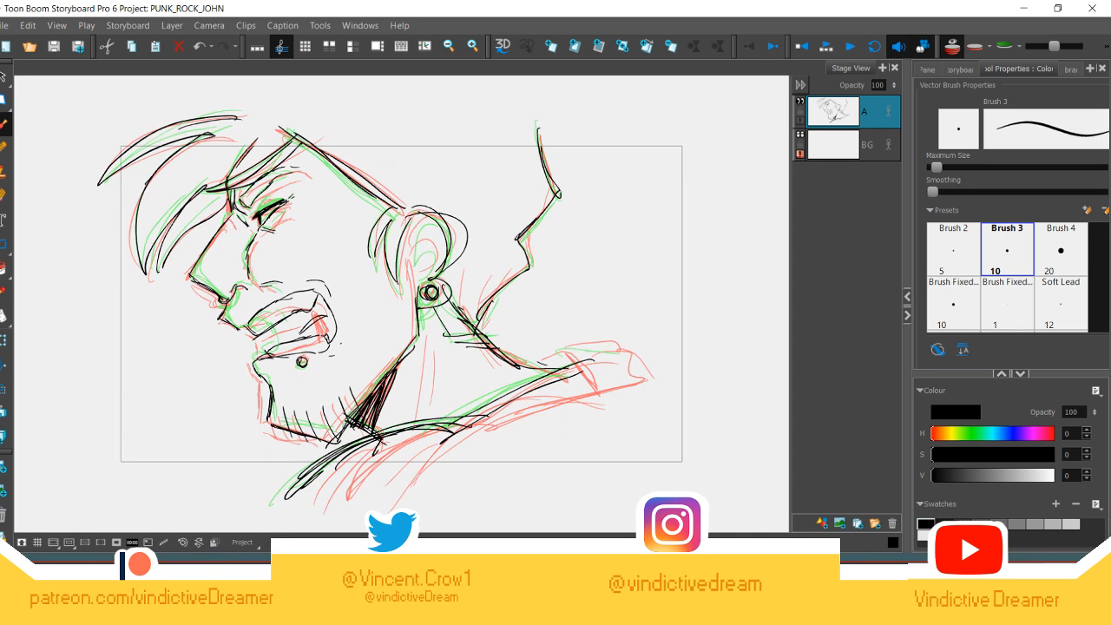
key(Return)
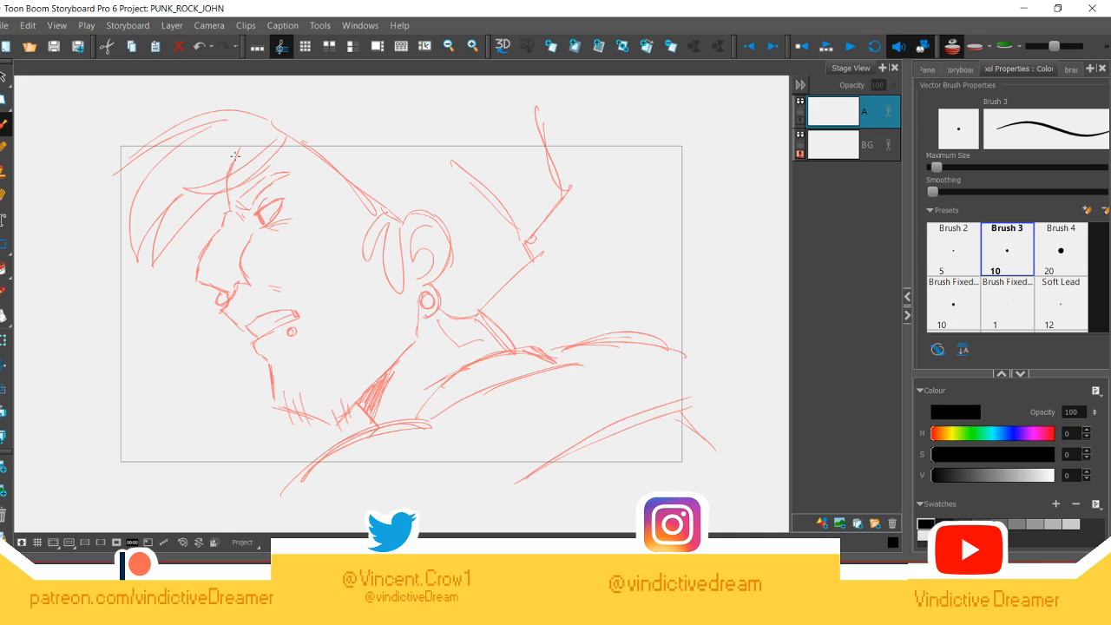
Step: Draw the forehead, nose, wide-open mouth and jaw of the new pose over the red onion skin, with stubble on the chin
mouse_move(235, 155)
mouse_down()
mouse_move(228, 190)
mouse_move(237, 156)
mouse_move(229, 188)
mouse_move(240, 215)
mouse_move(228, 210)
mouse_move(190, 283)
mouse_move(227, 291)
mouse_up()
mouse_move(252, 231)
mouse_down()
mouse_move(234, 262)
mouse_move(250, 291)
mouse_move(224, 308)
mouse_move(231, 290)
mouse_move(224, 301)
mouse_move(252, 324)
mouse_move(262, 304)
mouse_move(254, 314)
mouse_move(293, 294)
mouse_move(321, 310)
mouse_move(325, 330)
mouse_move(265, 356)
mouse_move(272, 418)
mouse_move(347, 423)
mouse_move(366, 385)
mouse_move(405, 352)
mouse_move(405, 322)
mouse_up()
drag(249, 320, 314, 297)
drag(269, 349, 318, 336)
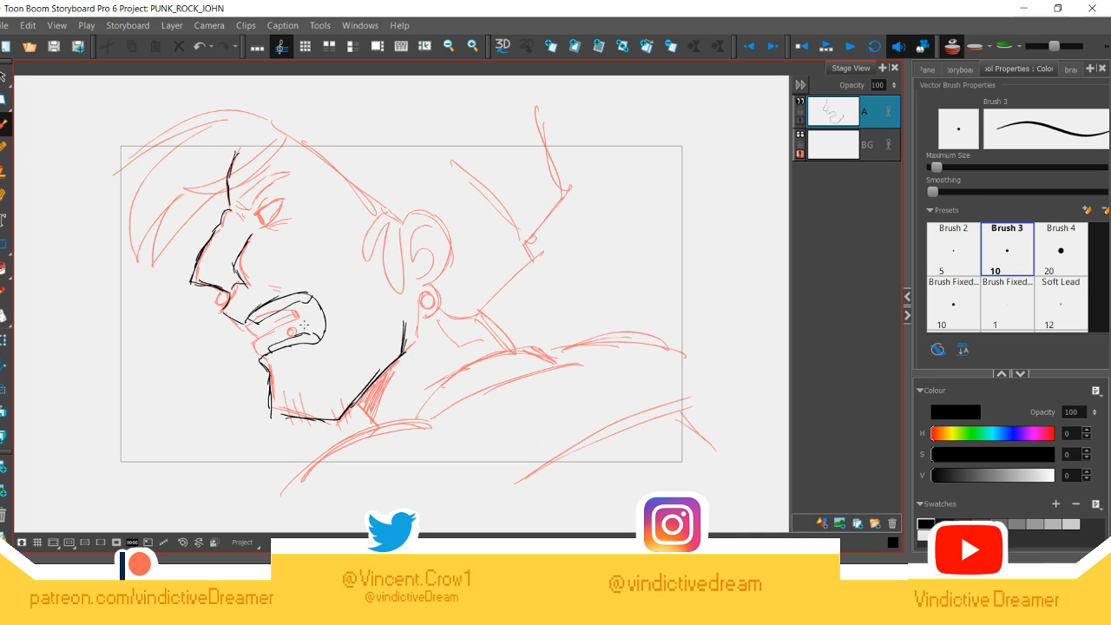
drag(320, 309, 323, 337)
mouse_move(287, 404)
mouse_down()
mouse_move(293, 422)
mouse_move(323, 422)
mouse_up()
Step: Draw the furrowed brow and the eye with its lids, pupil and lashes
mouse_move(252, 198)
mouse_down()
mouse_move(238, 208)
mouse_move(285, 174)
mouse_up()
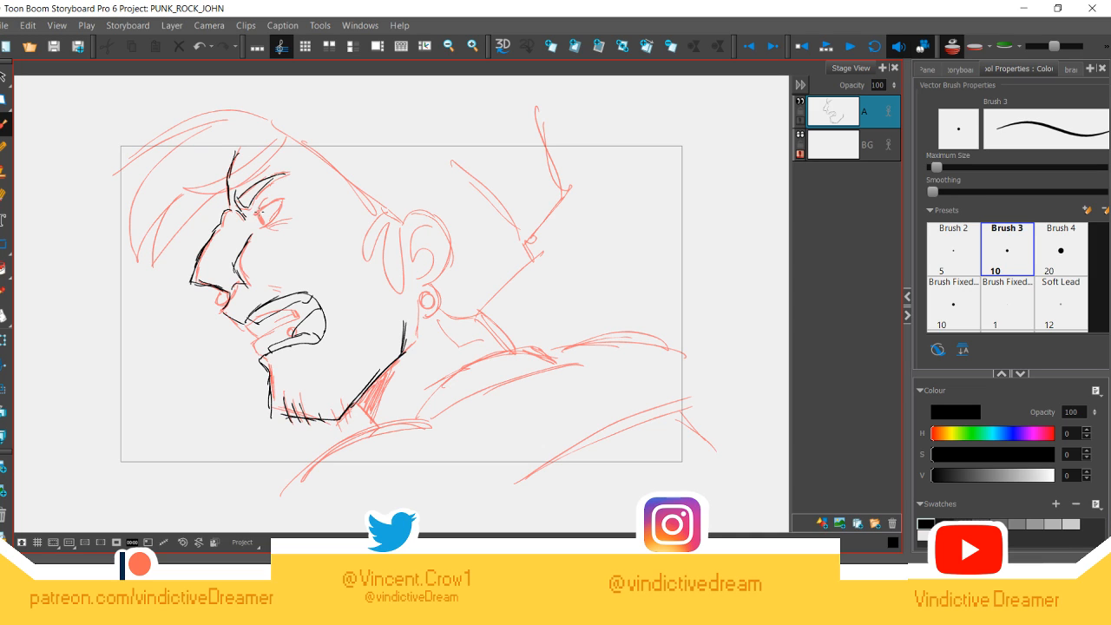
mouse_move(274, 209)
mouse_down()
mouse_move(261, 207)
mouse_move(287, 203)
mouse_move(271, 226)
mouse_up()
right_click(253, 203)
click(278, 200)
mouse_move(276, 221)
mouse_down()
mouse_move(284, 233)
mouse_move(266, 230)
mouse_up()
Step: Draw the fringe strands sweeping over the forehead and the curved outer contour of the front hair
mouse_move(283, 146)
mouse_down()
mouse_move(191, 196)
mouse_move(207, 188)
mouse_move(153, 255)
mouse_up()
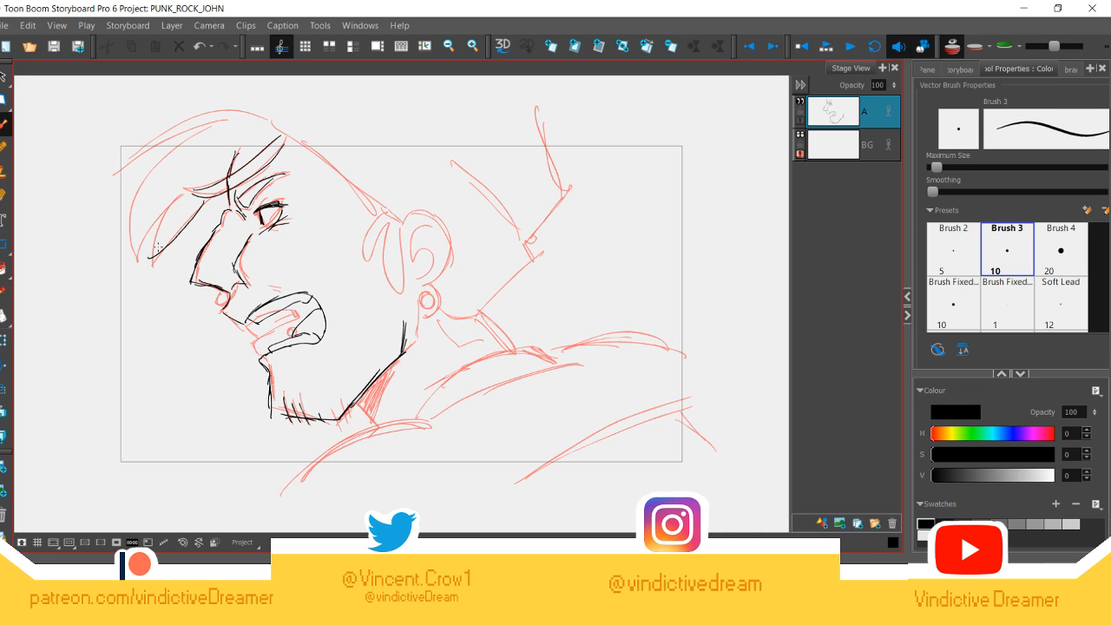
mouse_move(179, 208)
mouse_down()
mouse_move(147, 264)
mouse_move(136, 262)
mouse_up()
mouse_move(128, 252)
mouse_down()
mouse_move(130, 208)
mouse_move(212, 116)
mouse_up()
drag(150, 155, 238, 113)
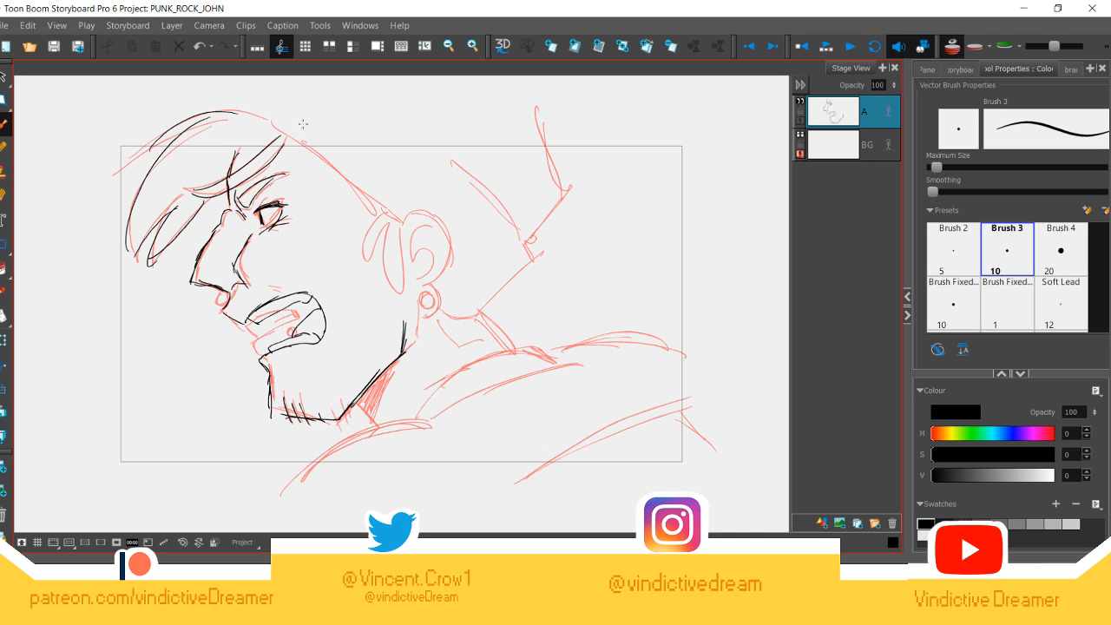
drag(181, 134, 149, 170)
mouse_move(177, 206)
mouse_down()
mouse_move(157, 226)
mouse_move(196, 253)
mouse_up()
drag(215, 208, 196, 240)
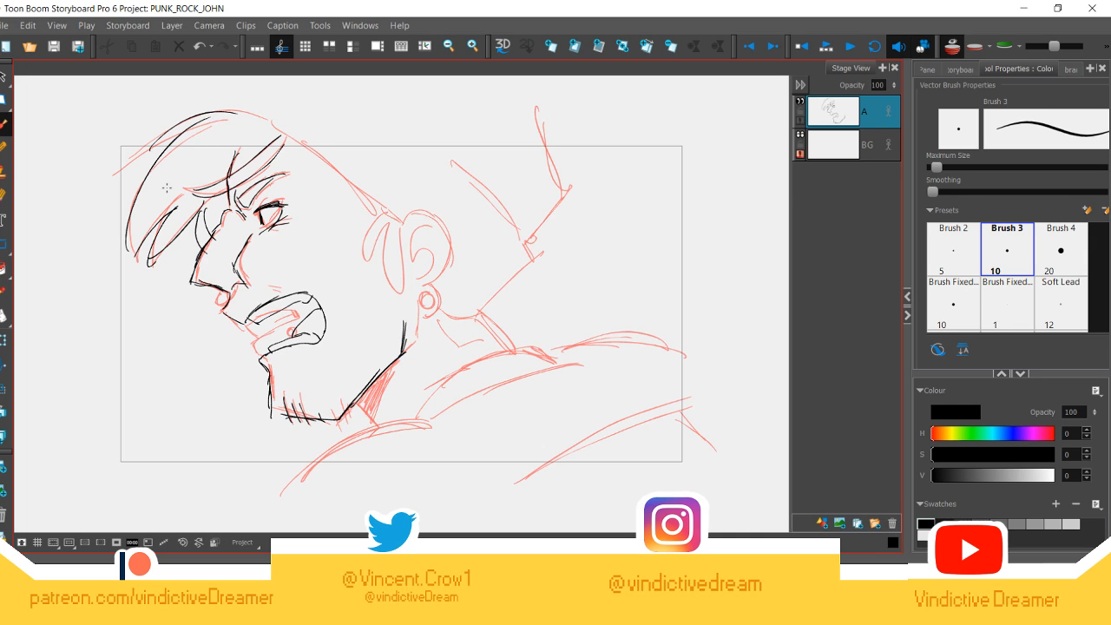
Step: Erase the outer fringe strands and redraw the front hair as a wider arc with curved strands inside
click(6, 195)
mouse_move(161, 104)
mouse_down()
mouse_move(134, 241)
mouse_move(149, 248)
mouse_up()
click(5, 123)
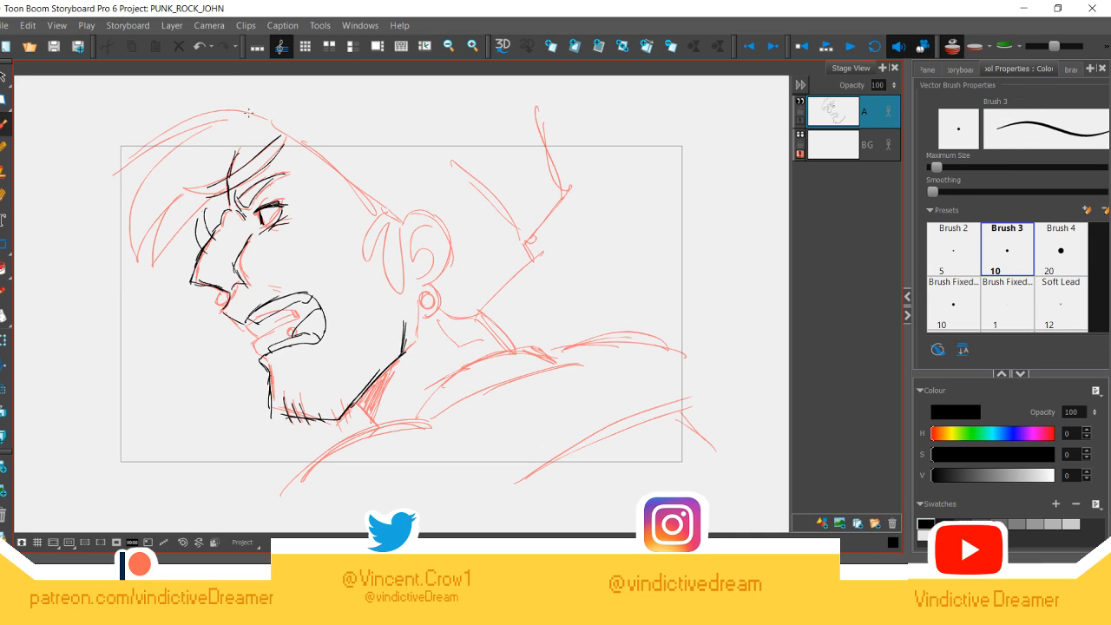
mouse_move(252, 106)
mouse_down()
mouse_move(165, 131)
mouse_move(118, 217)
mouse_up()
mouse_move(184, 151)
mouse_down()
mouse_move(126, 241)
mouse_move(172, 277)
mouse_move(191, 194)
mouse_up()
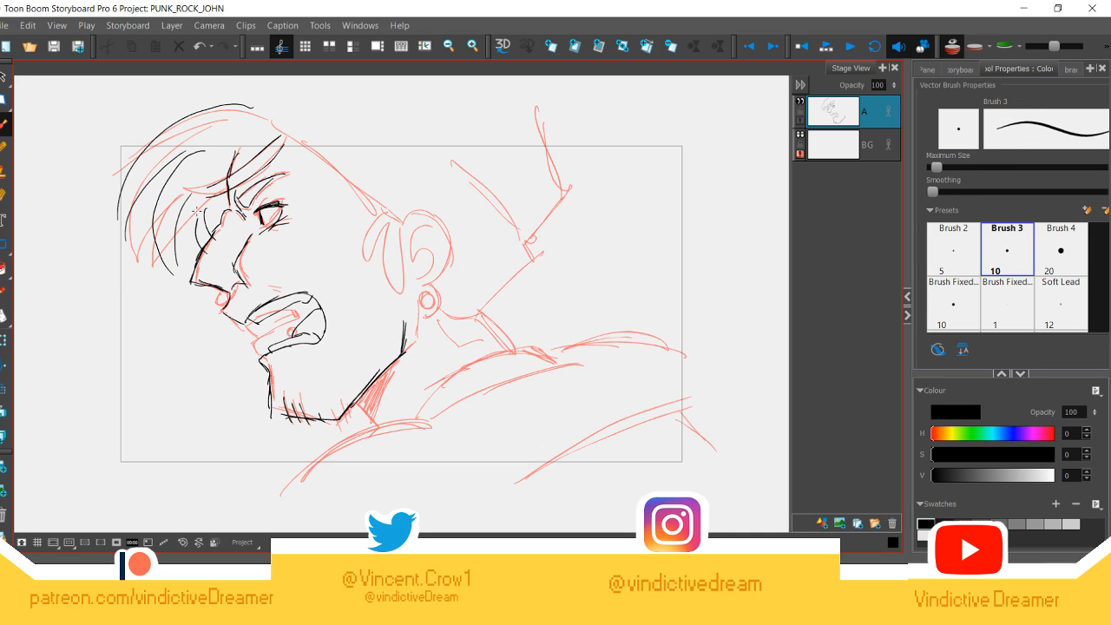
drag(183, 250, 181, 231)
Step: Draw the top line of the head down to the sideburn strands and the ear with its round earring
drag(254, 108, 362, 185)
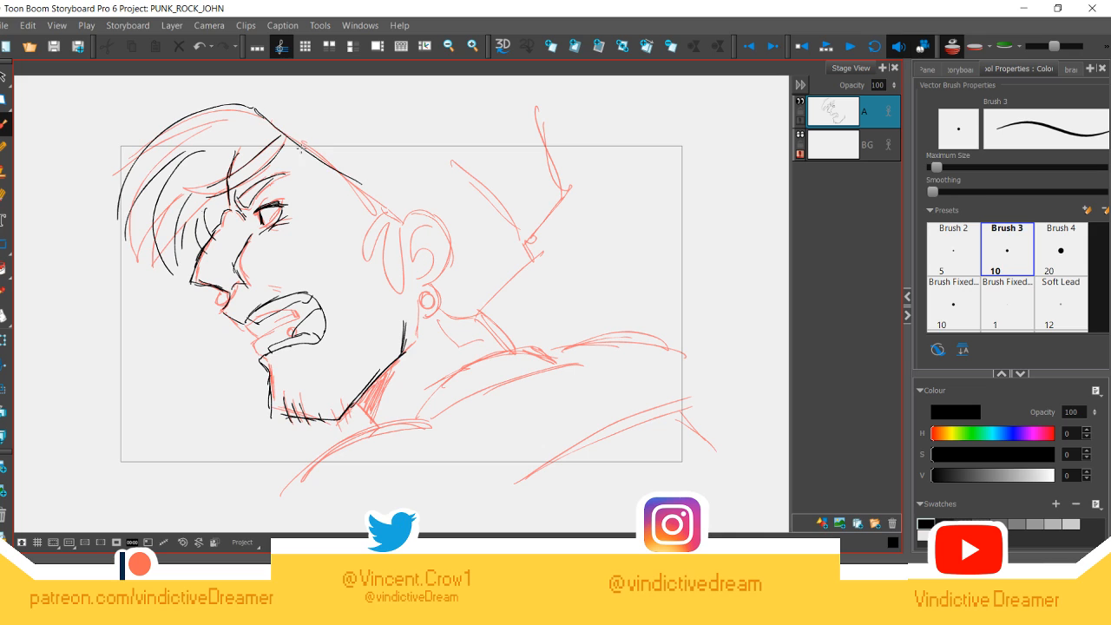
mouse_move(296, 144)
mouse_down()
mouse_move(409, 212)
mouse_move(382, 260)
mouse_up()
mouse_move(397, 216)
mouse_down()
mouse_move(409, 290)
mouse_move(406, 252)
mouse_move(436, 215)
mouse_move(454, 261)
mouse_move(434, 285)
mouse_move(456, 262)
mouse_move(426, 315)
mouse_move(439, 285)
mouse_move(424, 296)
mouse_up()
mouse_move(410, 224)
mouse_down()
mouse_move(433, 259)
mouse_move(421, 278)
mouse_up()
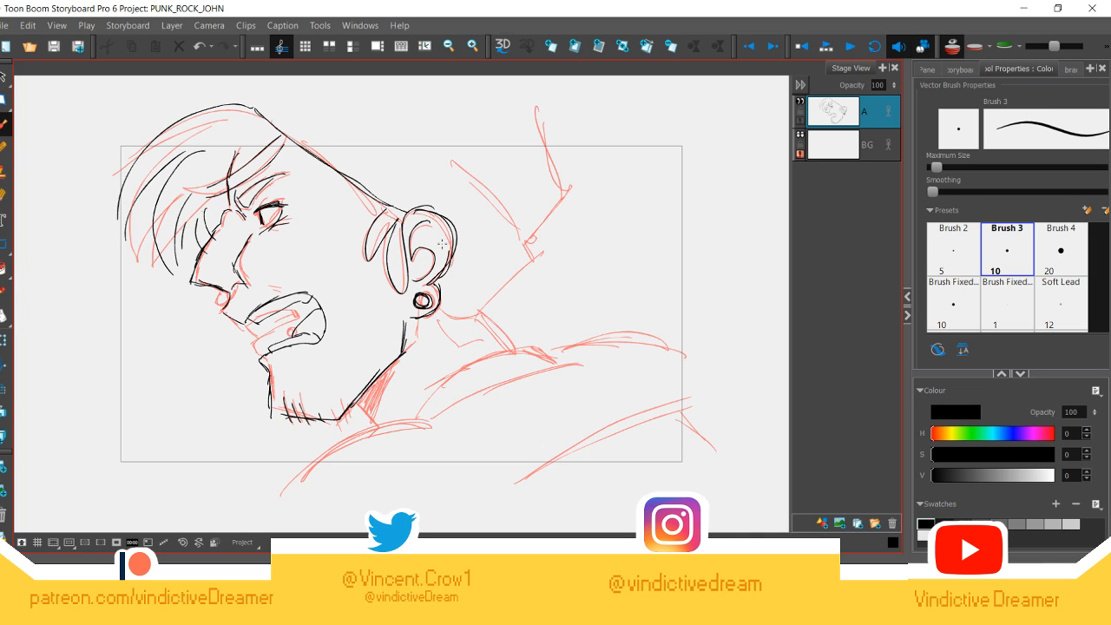
Step: Draw the nose ring and the small round stud below the mouth
mouse_move(240, 285)
mouse_down()
mouse_move(217, 303)
mouse_move(236, 300)
mouse_move(220, 299)
mouse_up()
right_click(309, 352)
click(502, 305)
Step: Draw the collar lines around the base of the neck and the shoulder contour behind them
mouse_move(364, 403)
mouse_down()
mouse_move(356, 415)
mouse_move(384, 434)
mouse_move(290, 480)
mouse_up()
mouse_move(406, 431)
mouse_down()
mouse_move(432, 402)
mouse_move(542, 343)
mouse_move(566, 365)
mouse_up()
drag(552, 340, 575, 356)
drag(448, 413, 686, 338)
drag(575, 340, 707, 343)
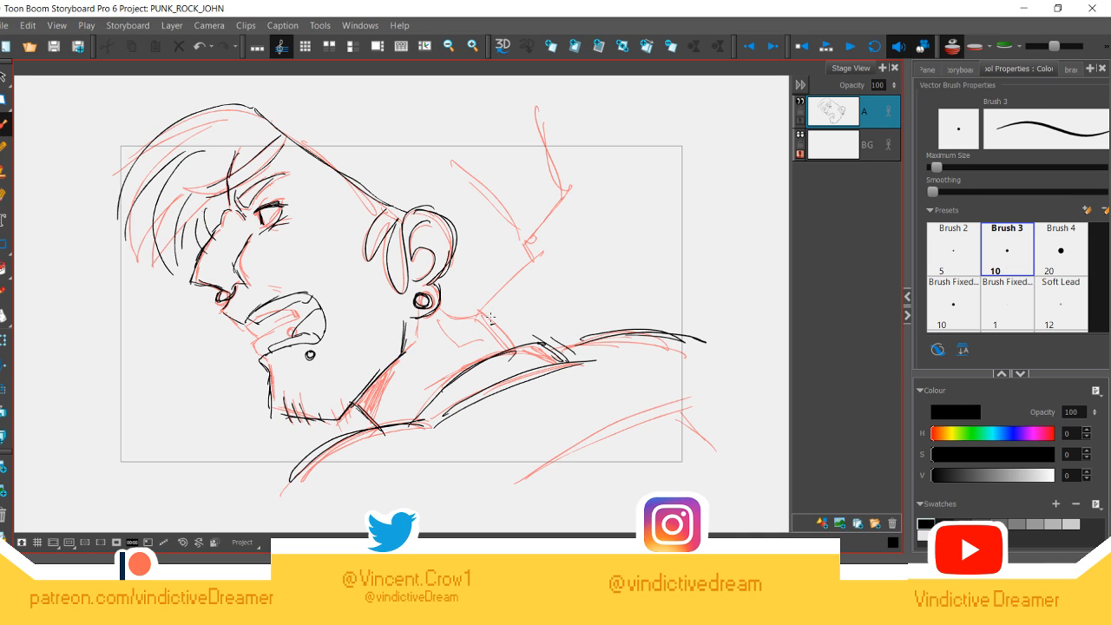
Step: Draw the nape and the jagged outline of the back hair, with a long curved strand inside it
drag(485, 311, 535, 348)
mouse_move(484, 303)
mouse_down()
mouse_move(497, 321)
mouse_move(474, 323)
mouse_move(542, 254)
mouse_move(576, 192)
mouse_move(559, 127)
mouse_up()
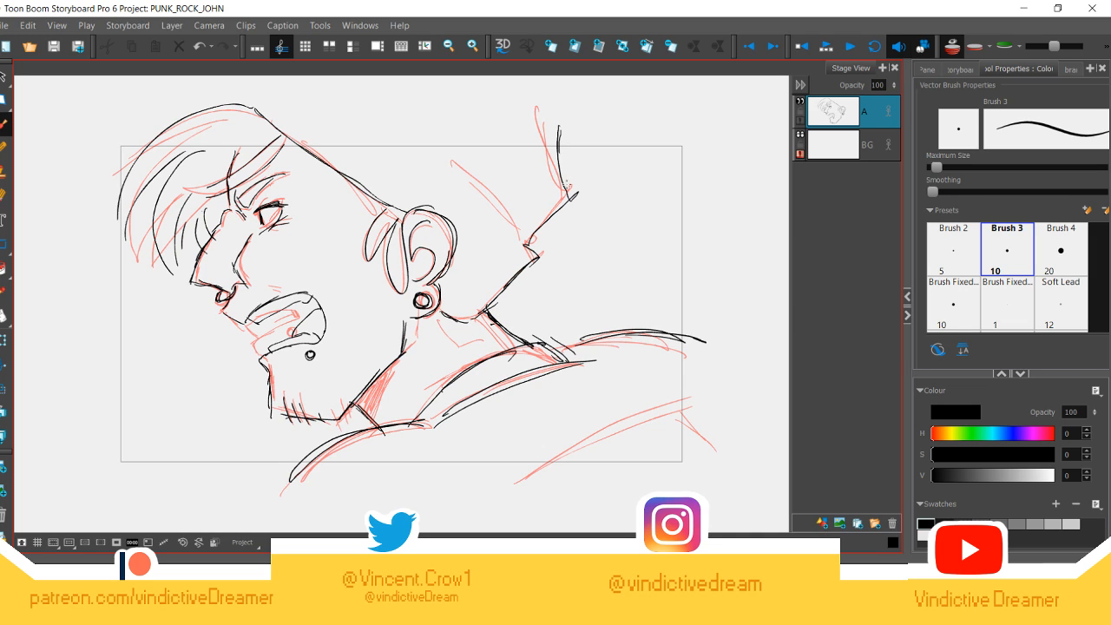
drag(568, 191, 559, 155)
drag(458, 164, 532, 245)
drag(455, 163, 519, 240)
Step: Draw the neck line behind the earring and hatch the shadow under the jaw, finishing the body lines
mouse_move(439, 320)
mouse_down()
mouse_move(479, 342)
mouse_move(530, 347)
mouse_up()
mouse_move(399, 359)
mouse_down()
mouse_move(375, 415)
mouse_move(352, 406)
mouse_move(361, 416)
mouse_up()
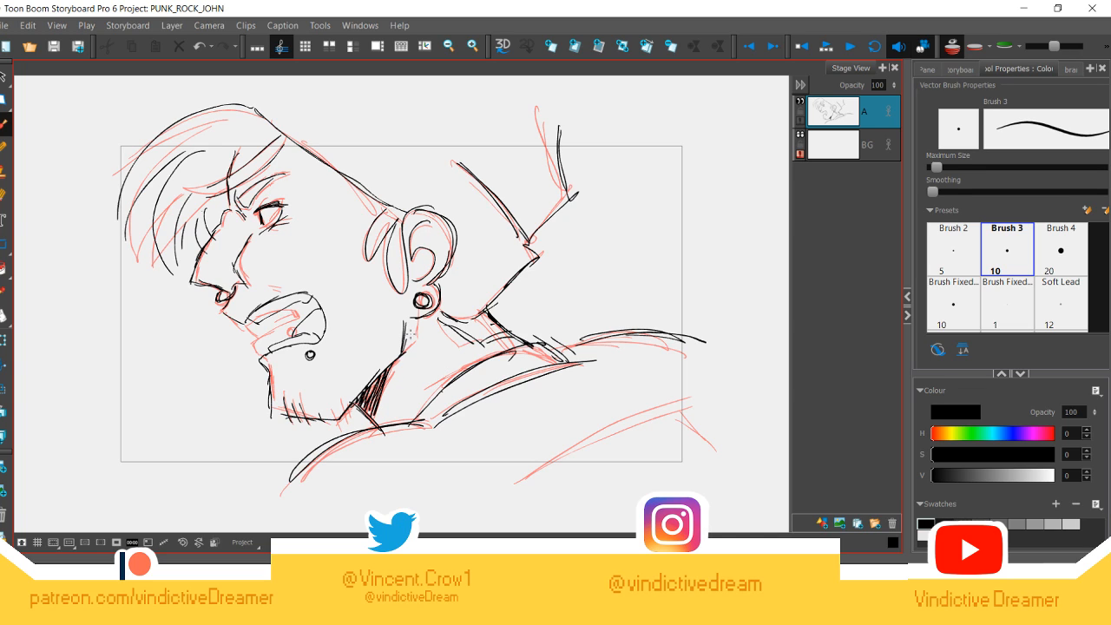
mouse_move(566, 448)
mouse_down()
mouse_move(690, 401)
mouse_move(626, 414)
mouse_up()
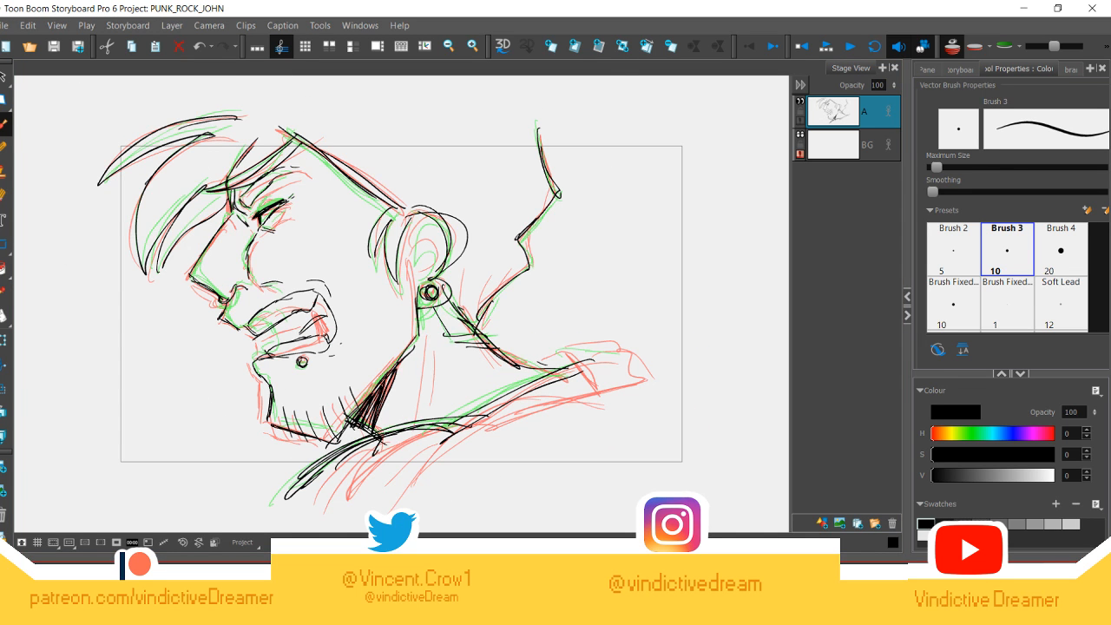
Step: Play the animation repeatedly to review how the new pose fits the movement
key(Return)
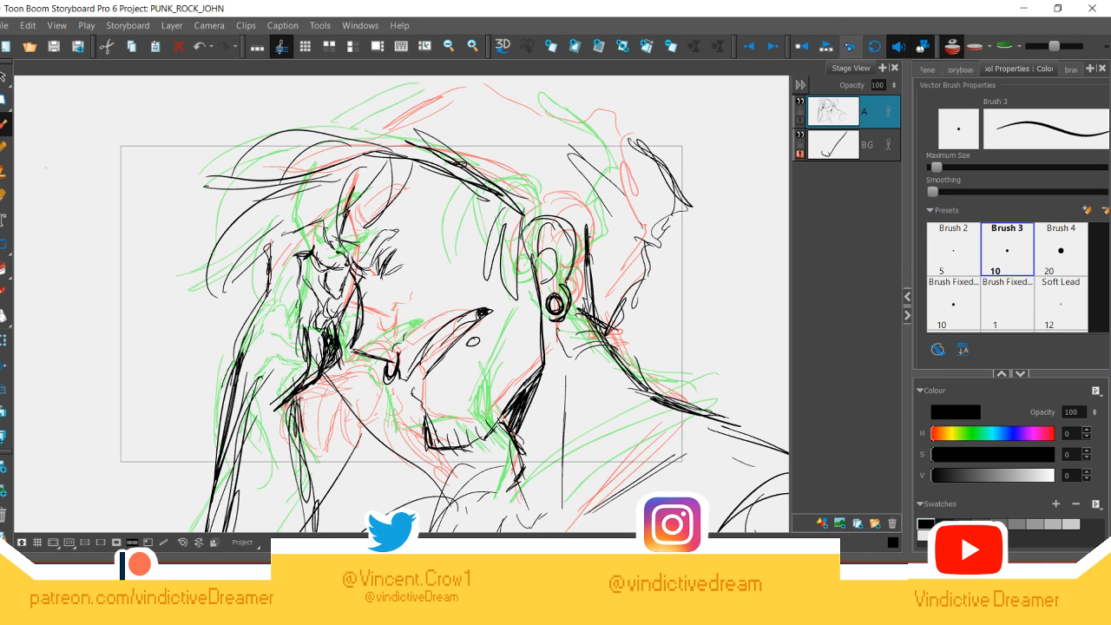
click(827, 46)
click(827, 46)
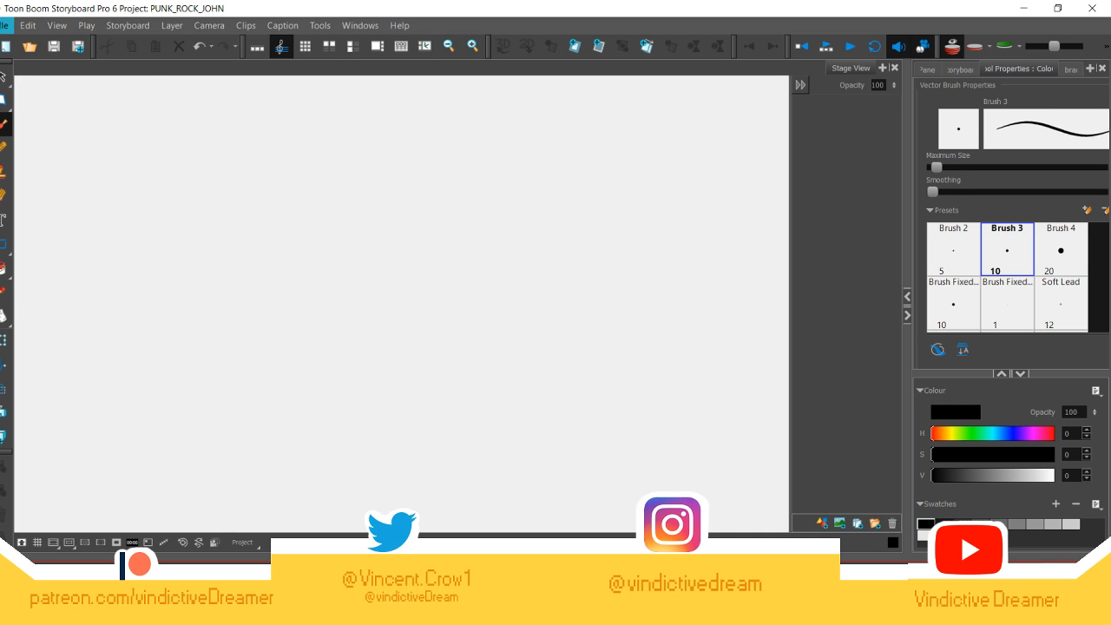
Step: Save the storyboard project and close the program window
click(5, 25)
click(26, 138)
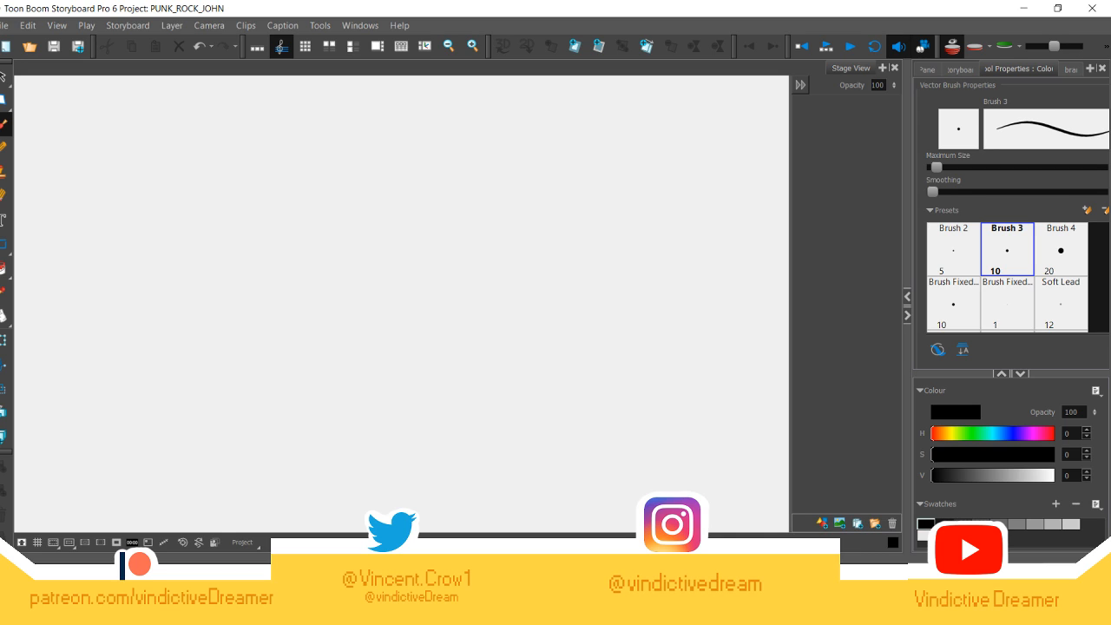
click(1093, 7)
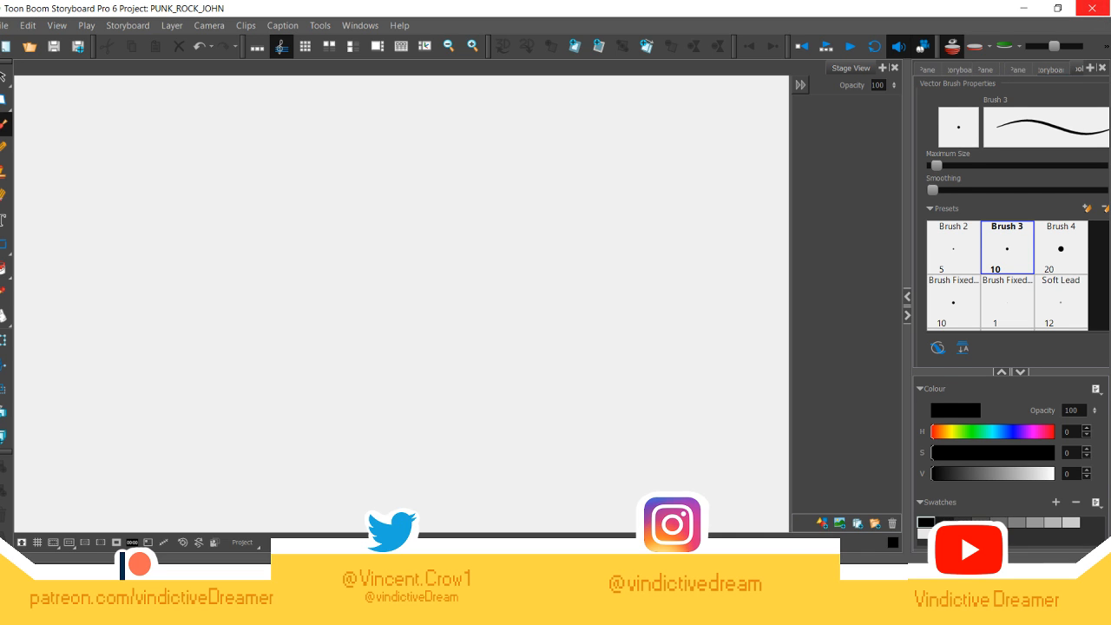